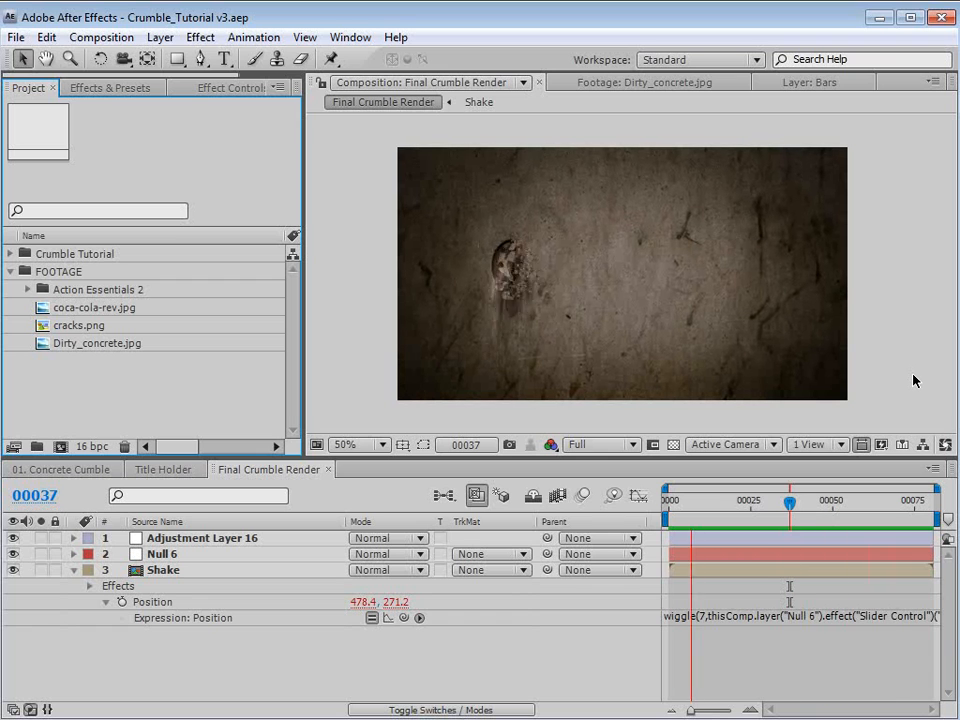
Review the crumble animation in the Final Crumble Render composition, from the first breaking letters to the fully revealed title
{"action": "key", "text": "period"}
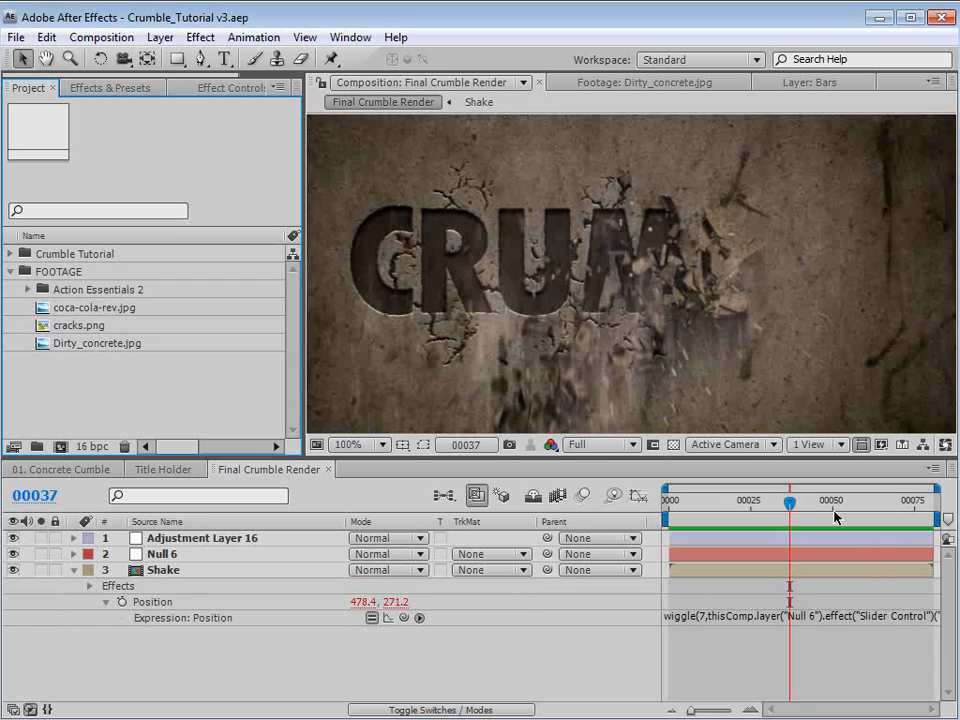
{"action": "left_click_drag", "start_coordinate": [790, 503], "coordinate": [697, 505]}
{"action": "key", "text": "Page_Up"}
{"action": "key", "text": "Page_Up"}
{"action": "key", "text": "Page_Down"}
{"action": "key", "text": "Page_Down"}
{"action": "key", "text": "Page_Down"}
{"action": "key", "text": "Page_Down"}
{"action": "key", "text": "Page_Down"}
{"action": "key", "text": "Page_Down"}
{"action": "key", "text": "Page_Down"}
{"action": "key", "text": "Page_Down"}
{"action": "key", "text": "Page_Down"}
{"action": "key", "text": "Page_Down"}
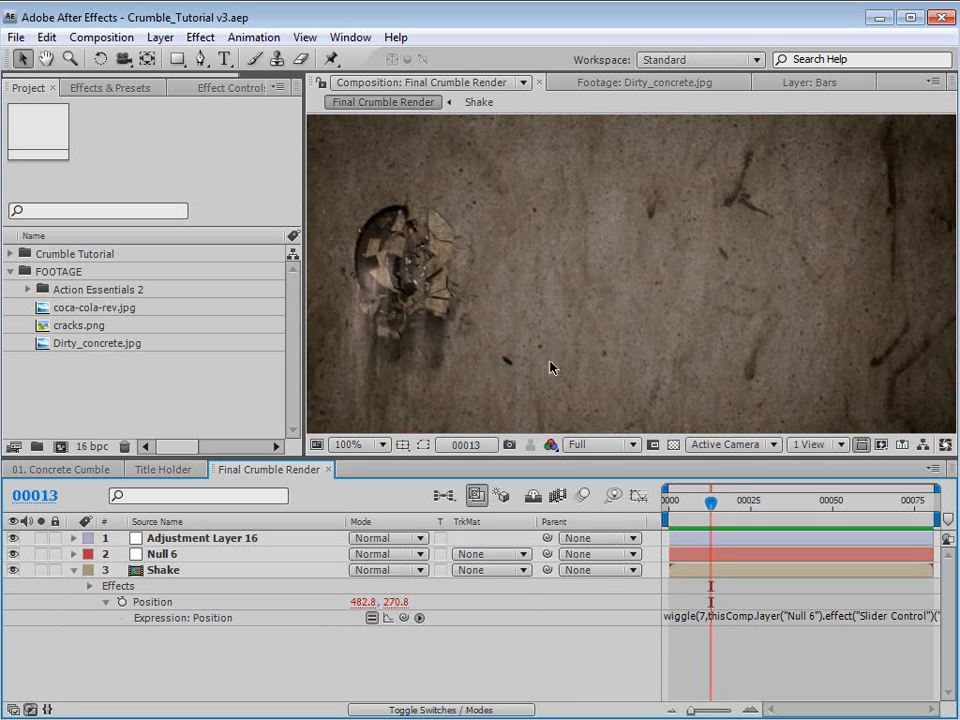
{"action": "key", "text": "Page_Down"}
{"action": "key", "text": "Page_Down"}
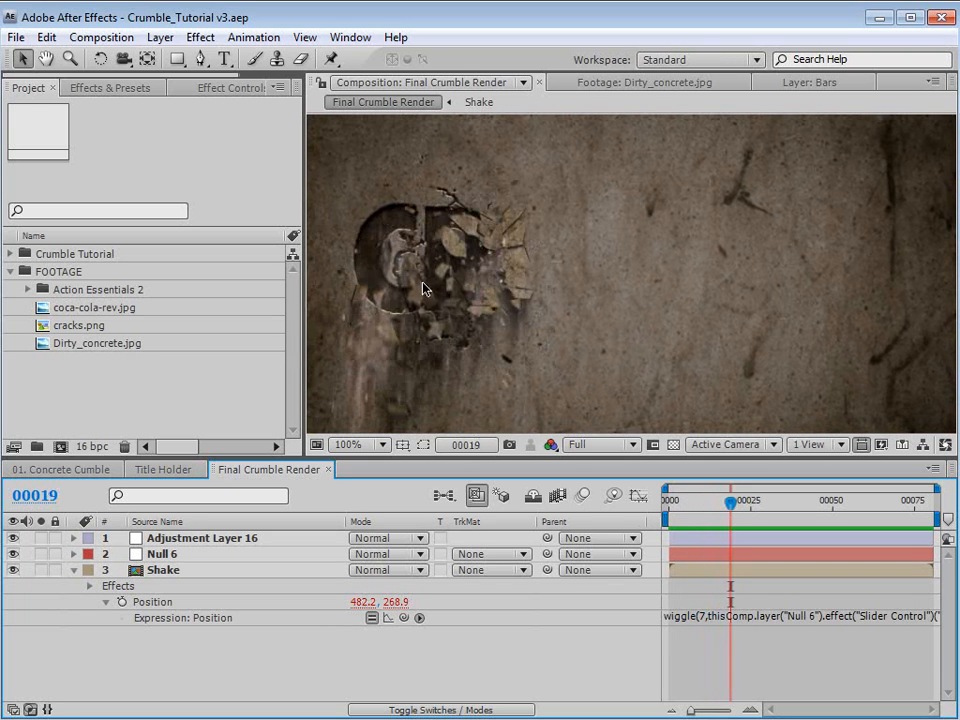
{"action": "mouse_move", "coordinate": [765, 510]}
{"action": "left_mouse_down"}
{"action": "mouse_move", "coordinate": [744, 506]}
{"action": "mouse_move", "coordinate": [773, 504]}
{"action": "left_mouse_up"}
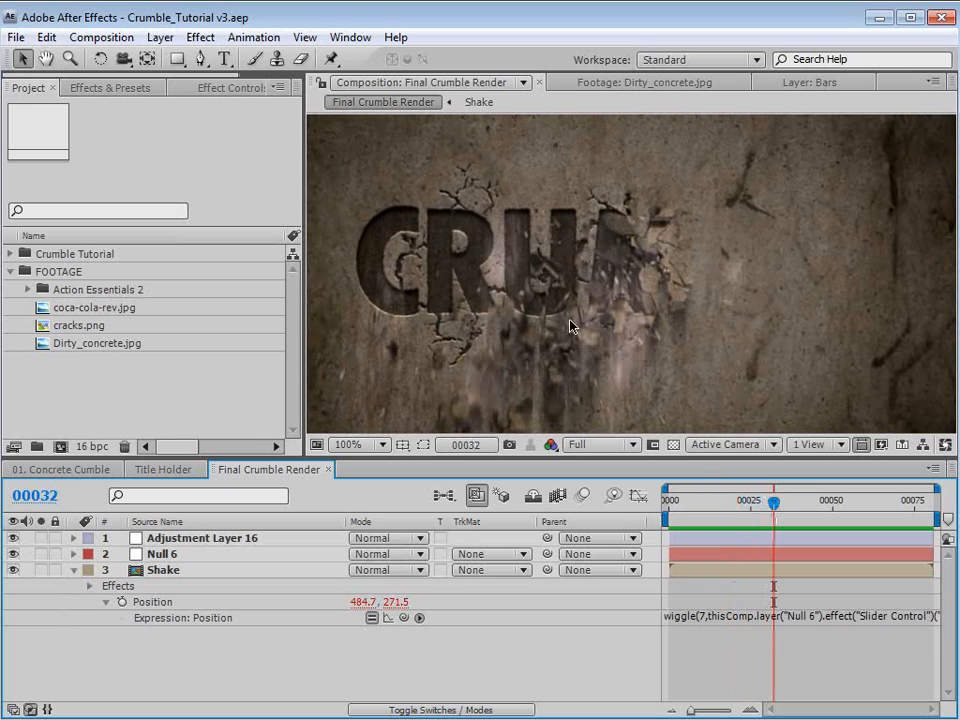
{"action": "left_click_drag", "start_coordinate": [792, 508], "coordinate": [873, 514]}
{"action": "scroll", "coordinate": [695, 337], "scroll_direction": "down", "scroll_amount": 1}
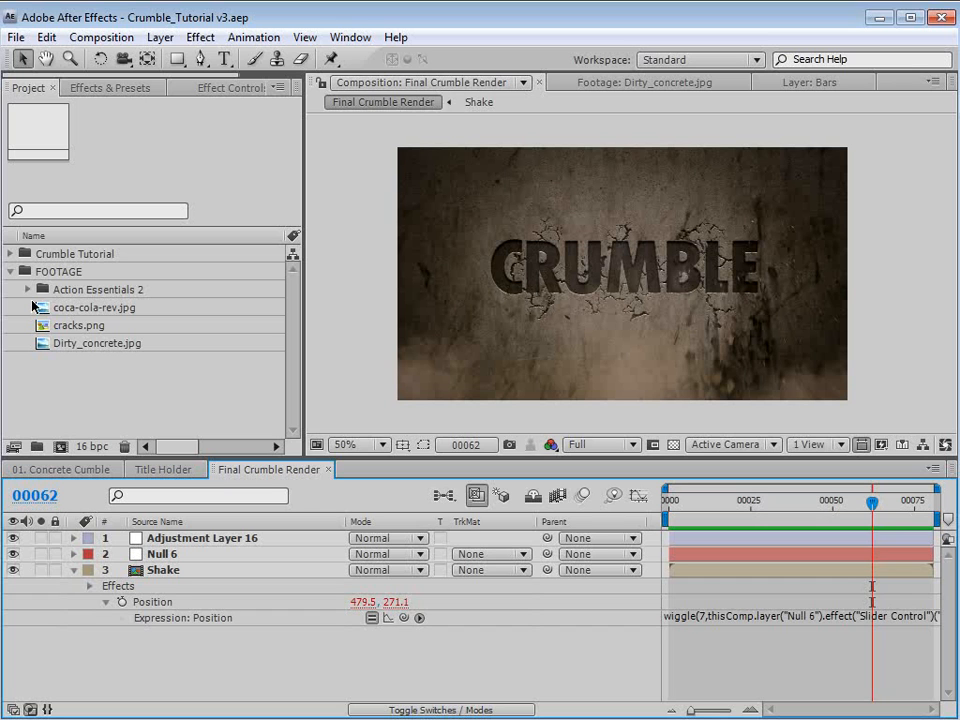
{"action": "left_click_drag", "start_coordinate": [860, 503], "coordinate": [801, 509]}
{"action": "scroll", "coordinate": [658, 343], "scroll_direction": "up", "scroll_amount": 2}
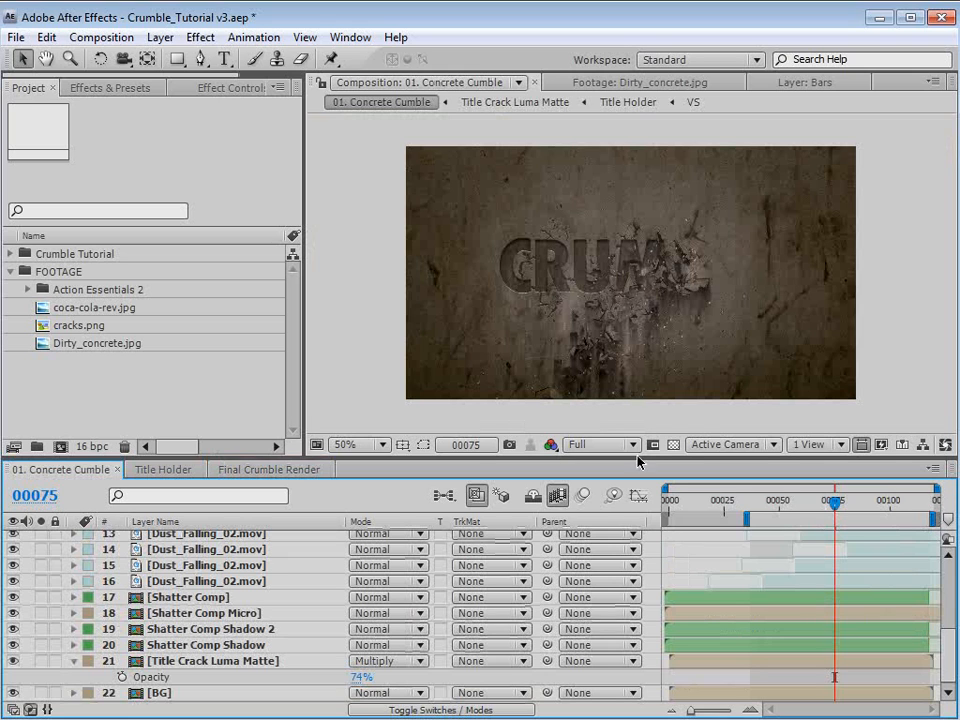
Replace the CRUMBLE text with DREAMS in the Title Holder composition
{"action": "left_click", "coordinate": [161, 472]}
{"action": "double_click", "coordinate": [188, 553]}
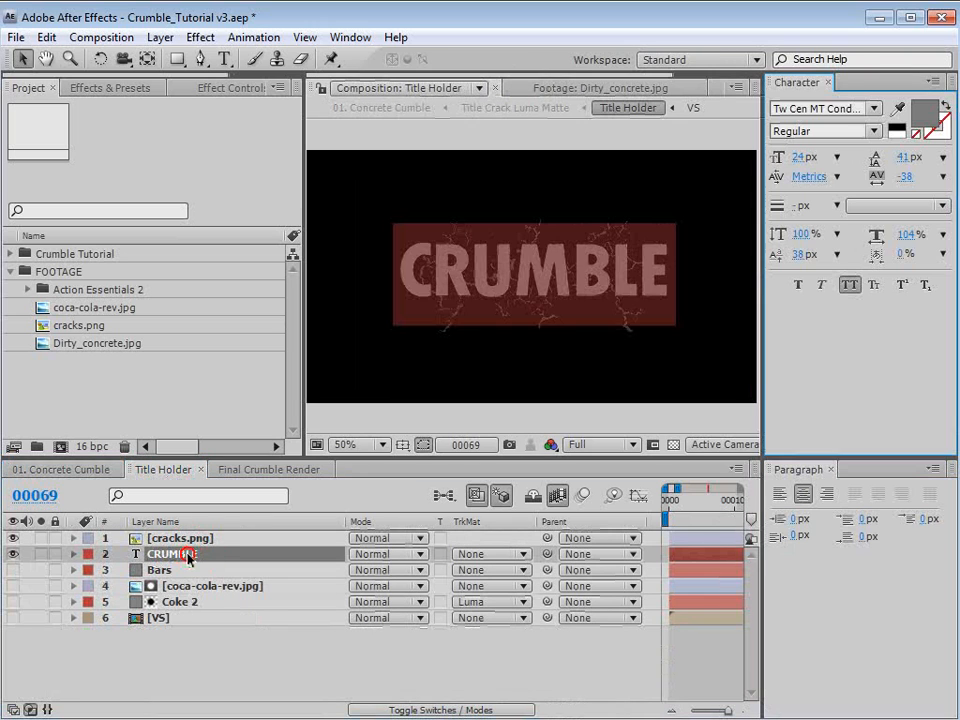
{"action": "type", "text": "DREAMS"}
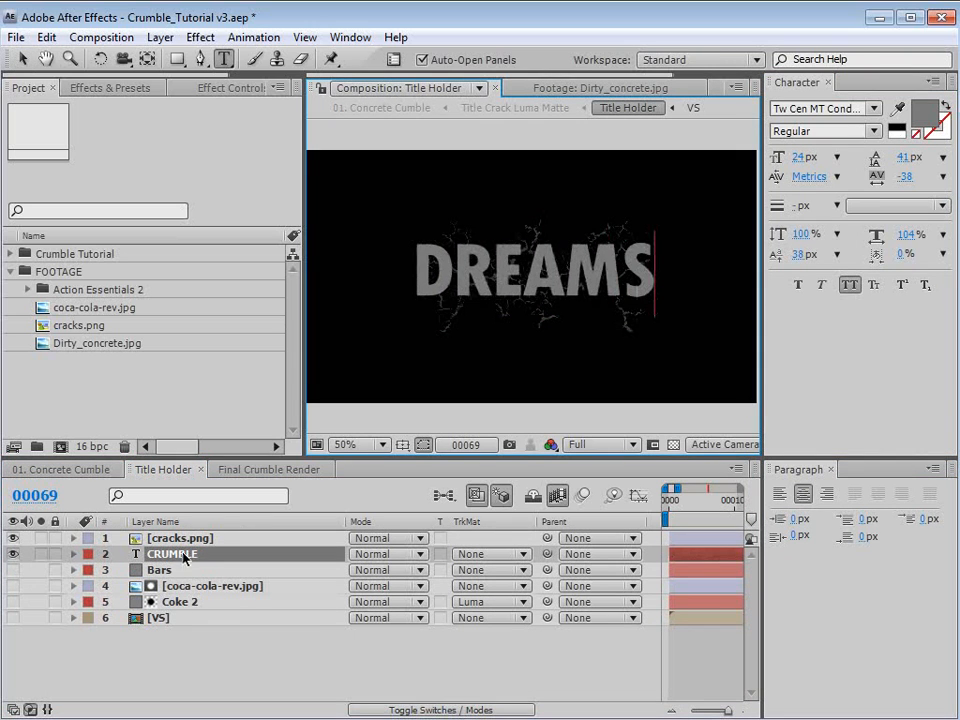
{"action": "left_click", "coordinate": [22, 58]}
{"action": "left_click", "coordinate": [53, 409]}
Close the Paragraph panel and inspect the crumbling DREAMS title at frame 75 of the 01. Concrete Cumble composition
{"action": "left_click", "coordinate": [64, 469]}
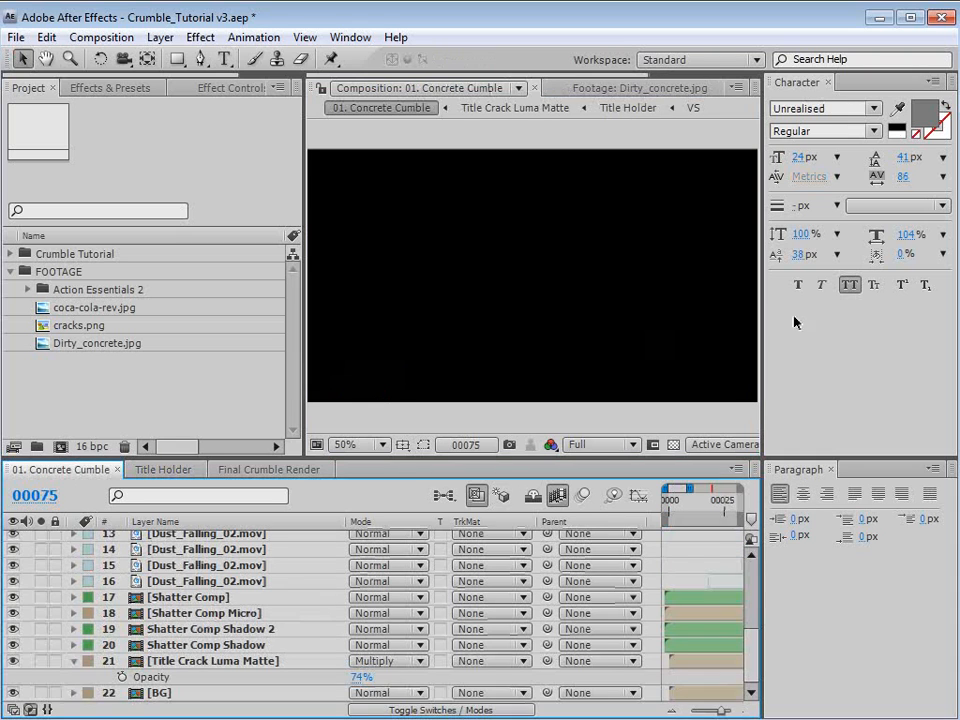
{"action": "left_click", "coordinate": [830, 469]}
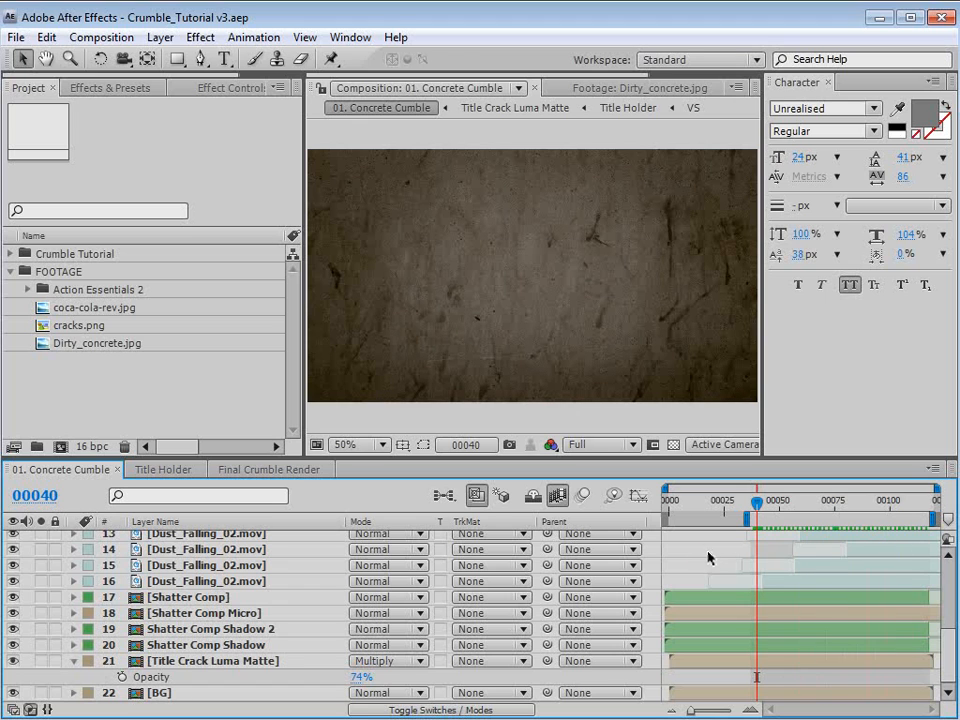
{"action": "left_click_drag", "start_coordinate": [825, 502], "coordinate": [835, 501]}
{"action": "scroll", "coordinate": [527, 338], "scroll_direction": "up", "scroll_amount": 2}
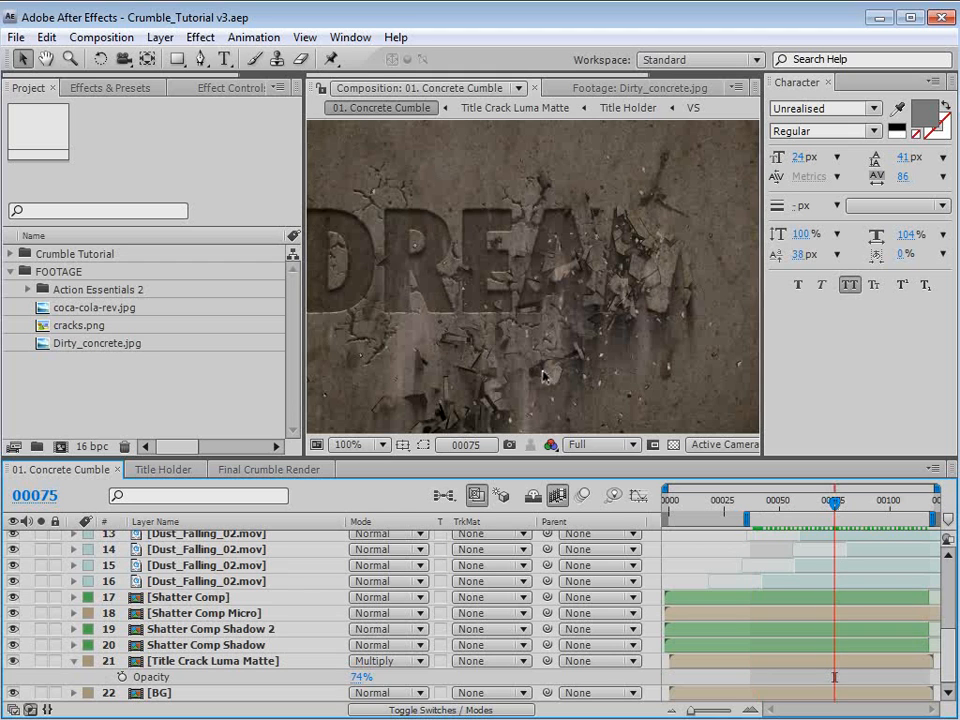
{"action": "scroll", "coordinate": [440, 295], "scroll_direction": "down", "scroll_amount": 2}
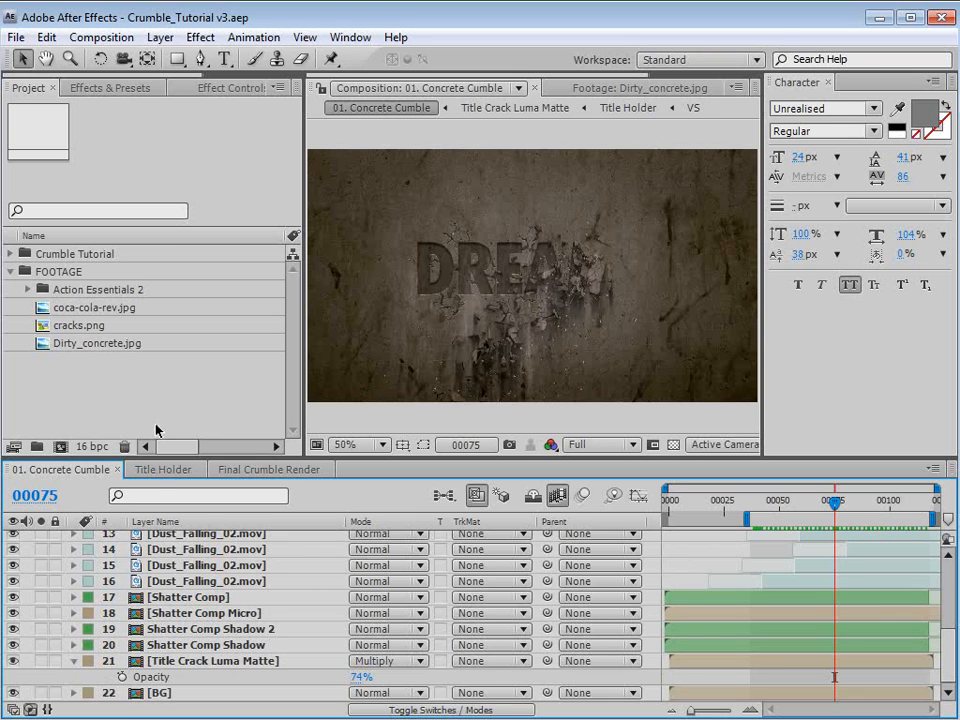
In Title Holder, hide the DREAMS text and show the Coke 2 logo layer, previewing it in 01. Concrete Cumble
{"action": "left_click", "coordinate": [162, 470]}
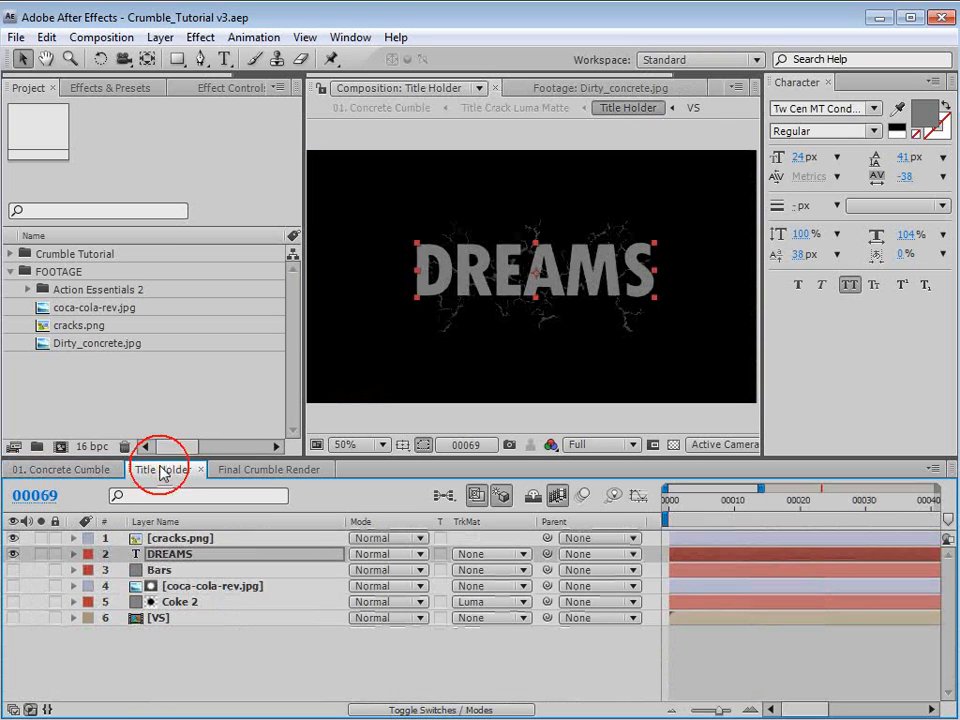
{"action": "left_click", "coordinate": [12, 554]}
{"action": "left_click", "coordinate": [14, 603]}
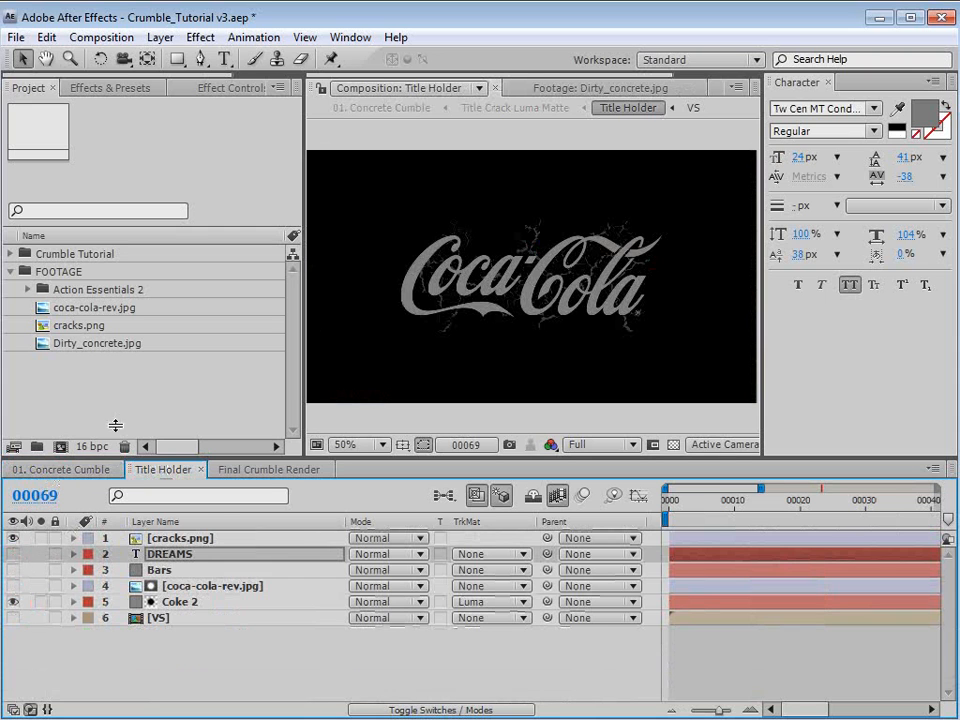
{"action": "left_click", "coordinate": [62, 470]}
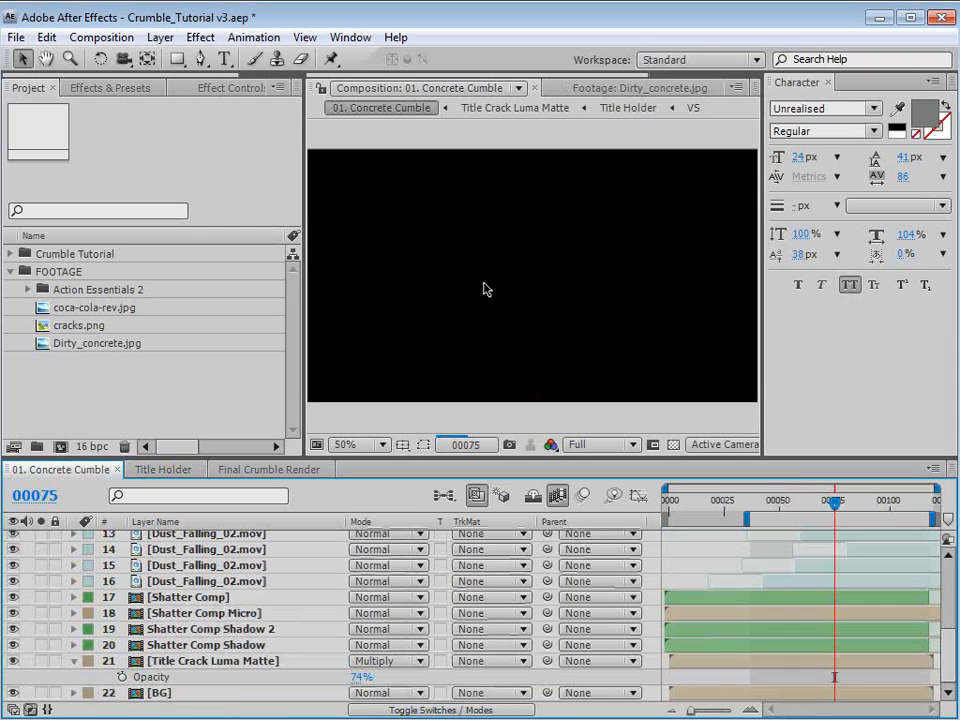
{"action": "left_click", "coordinate": [804, 500]}
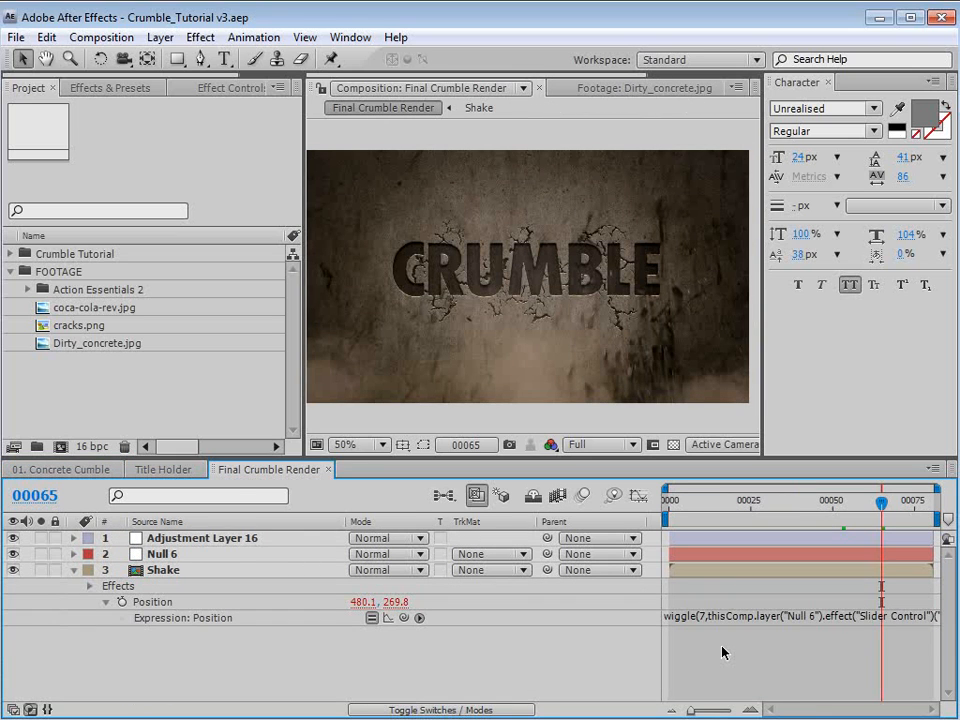
Create a new 960 x 540 composition at 24 frames per second with a duration of 100 frames
{"action": "left_click", "coordinate": [103, 39]}
{"action": "left_click", "coordinate": [259, 65]}
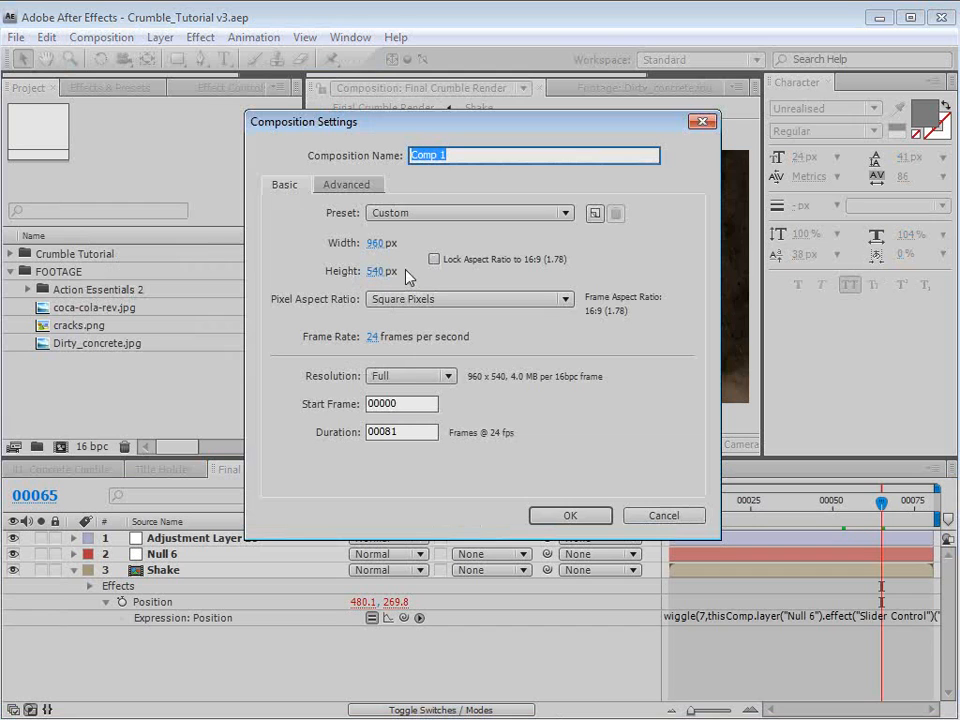
{"action": "left_click", "coordinate": [418, 431]}
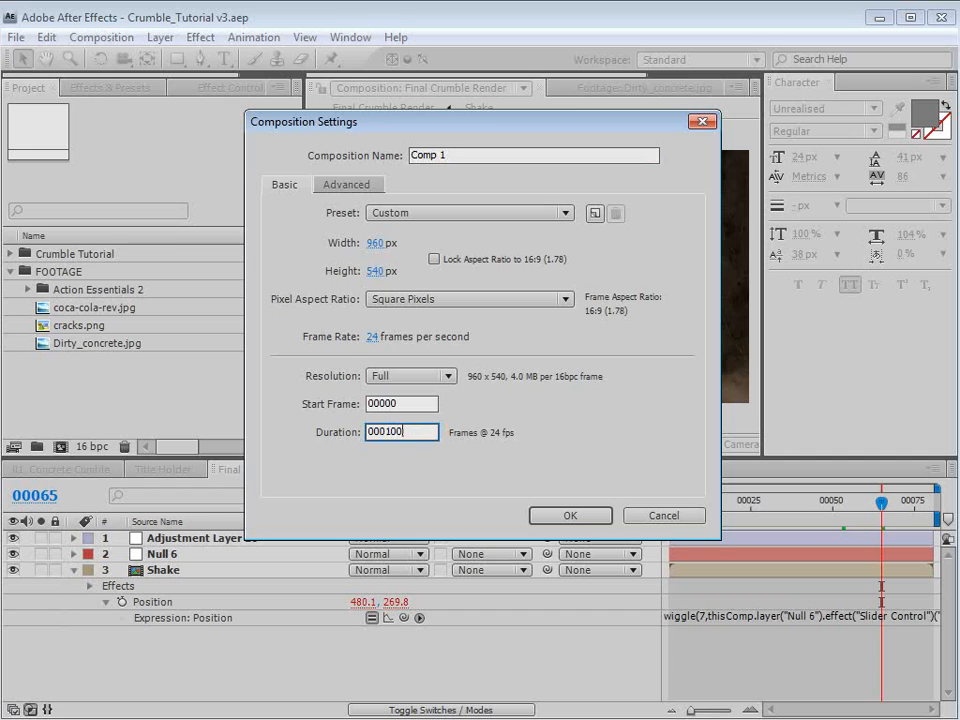
{"action": "left_click", "coordinate": [568, 515]}
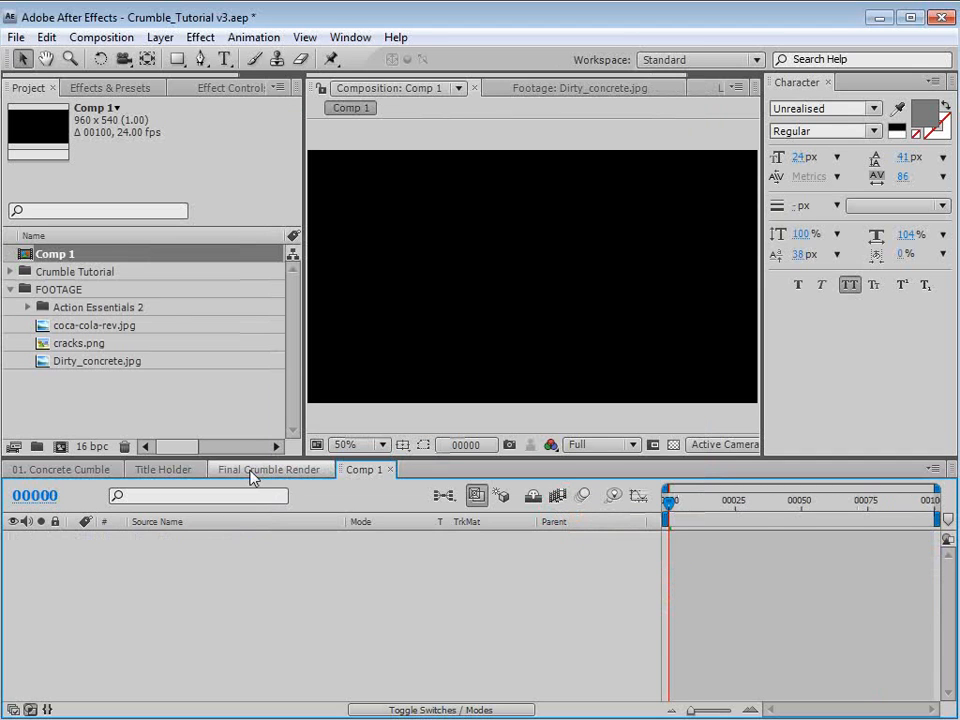
{"action": "left_click", "coordinate": [236, 358]}
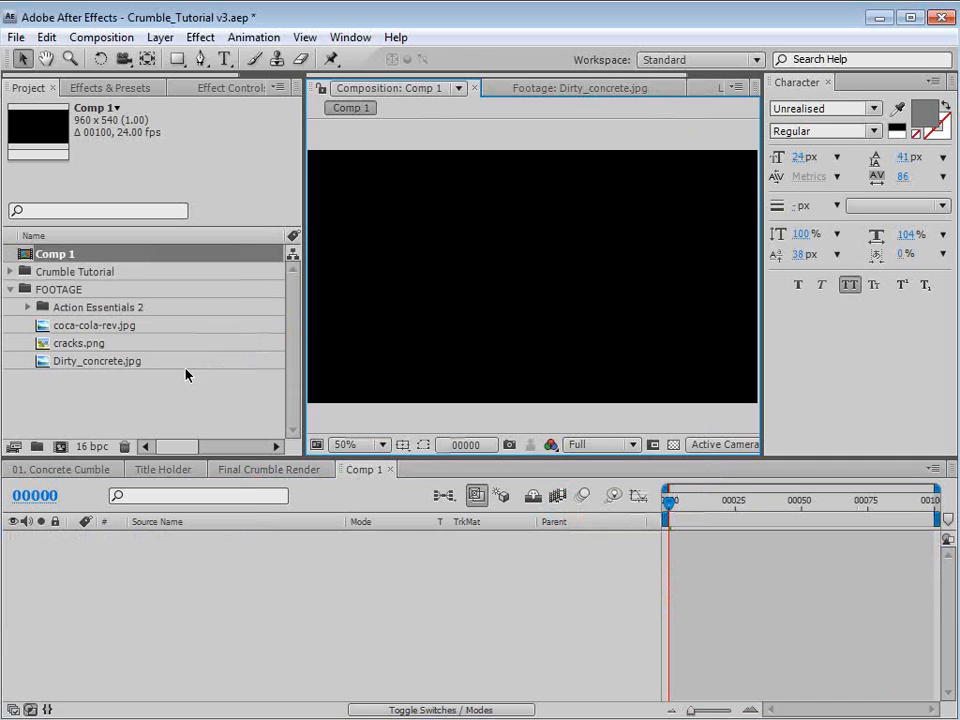
Add Dirty_concrete.jpg to Comp 1 as the background and scale it to 52%
{"action": "left_click_drag", "start_coordinate": [195, 362], "coordinate": [536, 251]}
{"action": "scroll", "coordinate": [535, 258], "scroll_direction": "down", "scroll_amount": 2}
{"action": "key", "text": "s"}
{"action": "left_click_drag", "start_coordinate": [401, 555], "coordinate": [366, 554]}
{"action": "key", "text": "period"}
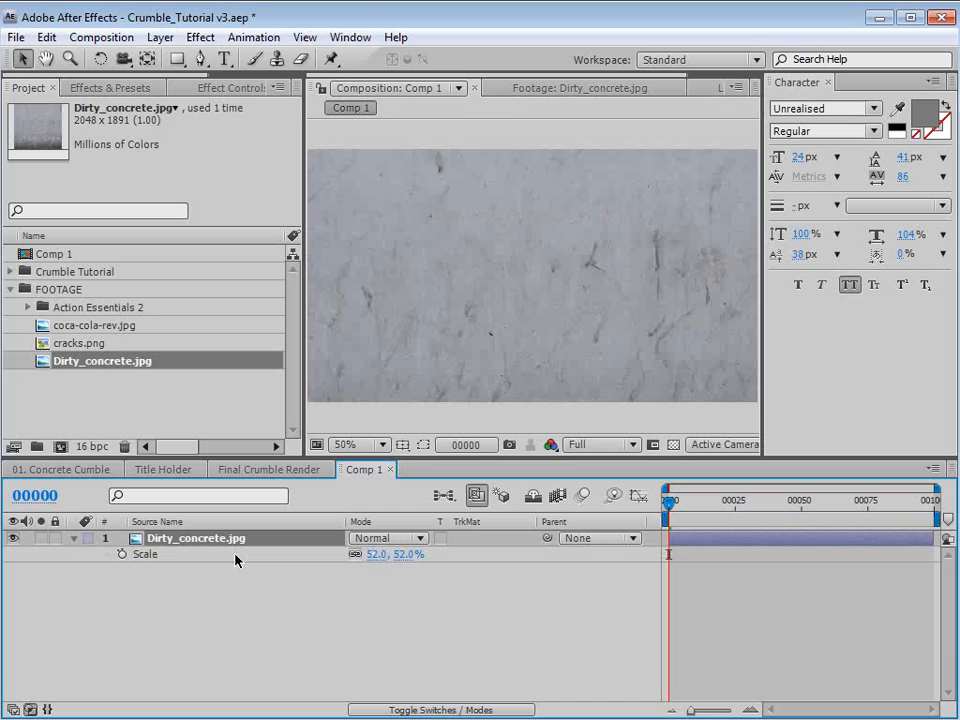
Pre-compose the Dirty_concrete.jpg layer as BG, moving all attributes into the new composition
{"action": "left_click", "coordinate": [216, 539]}
{"action": "key", "text": "comma"}
{"action": "left_click", "coordinate": [542, 296]}
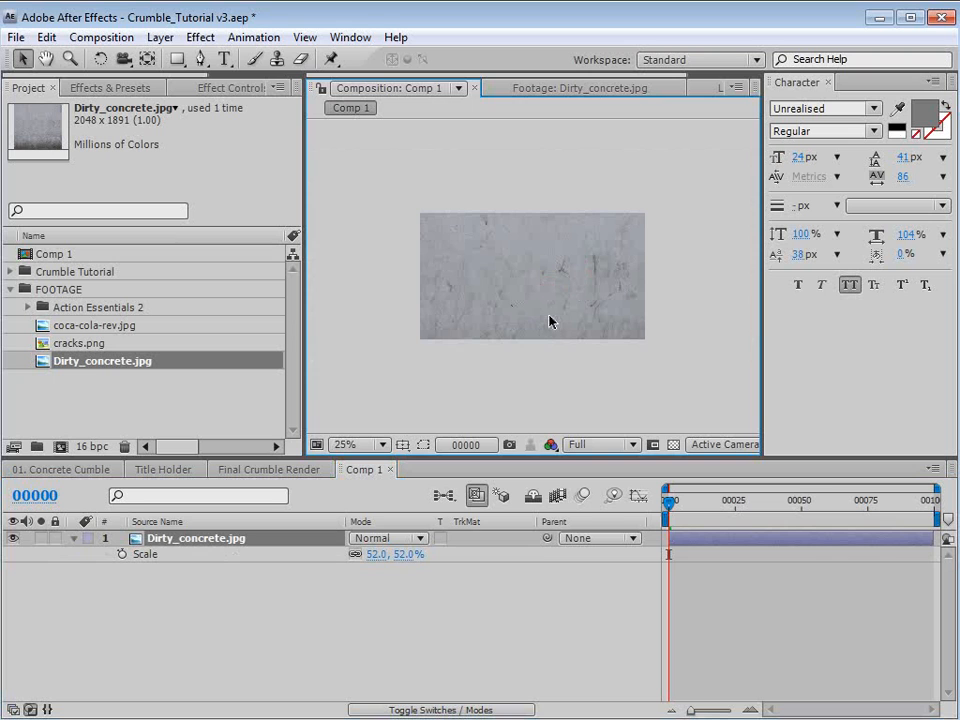
{"action": "left_click", "coordinate": [160, 37]}
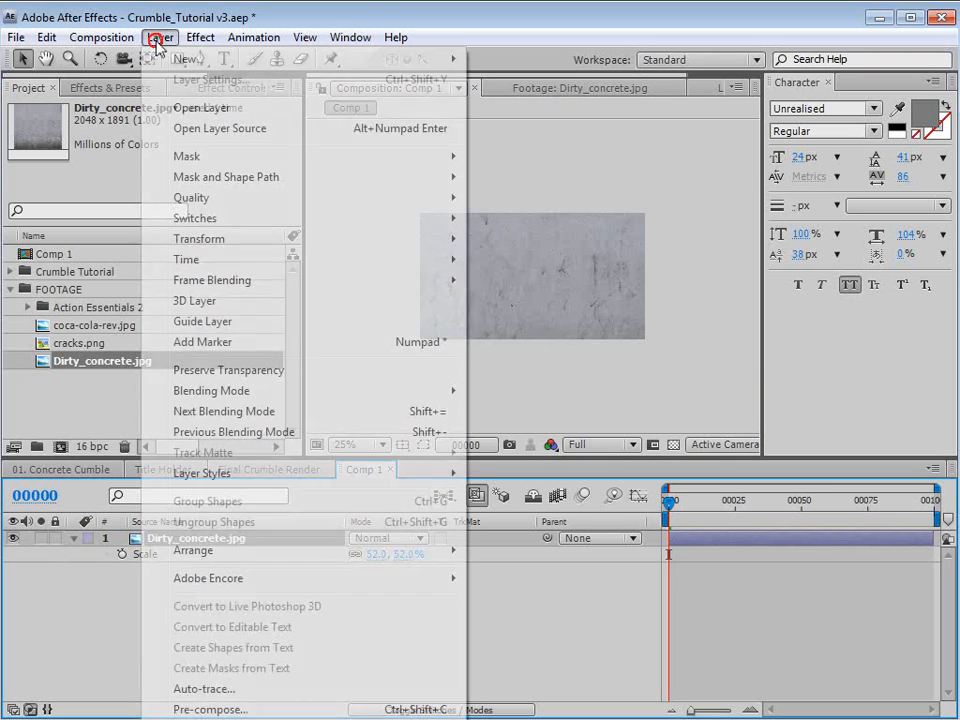
{"action": "left_click", "coordinate": [213, 710]}
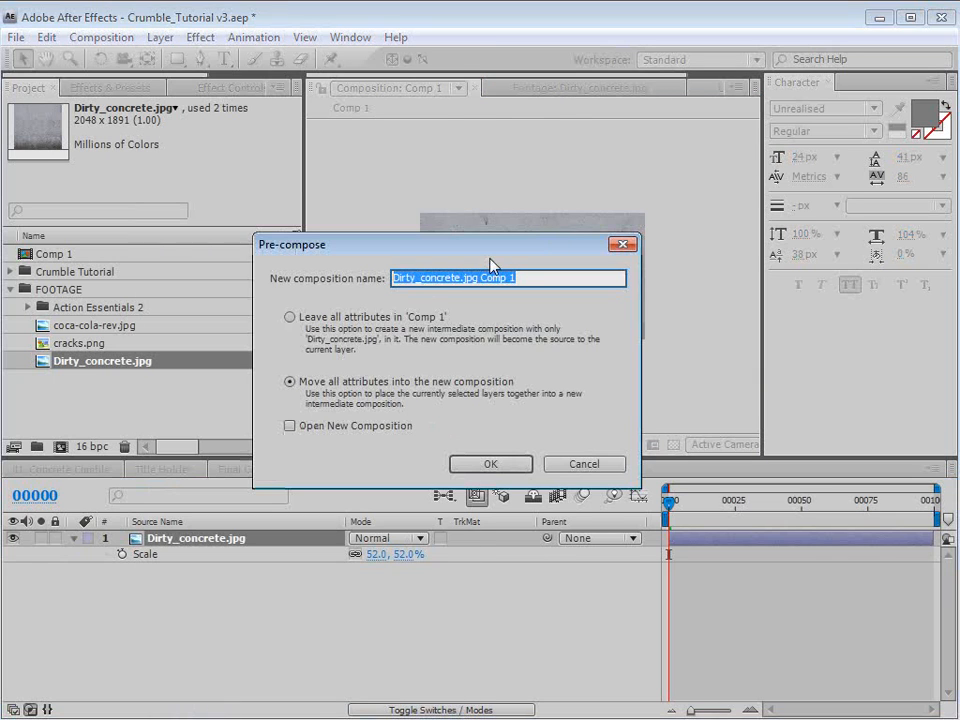
{"action": "type", "text": "BG"}
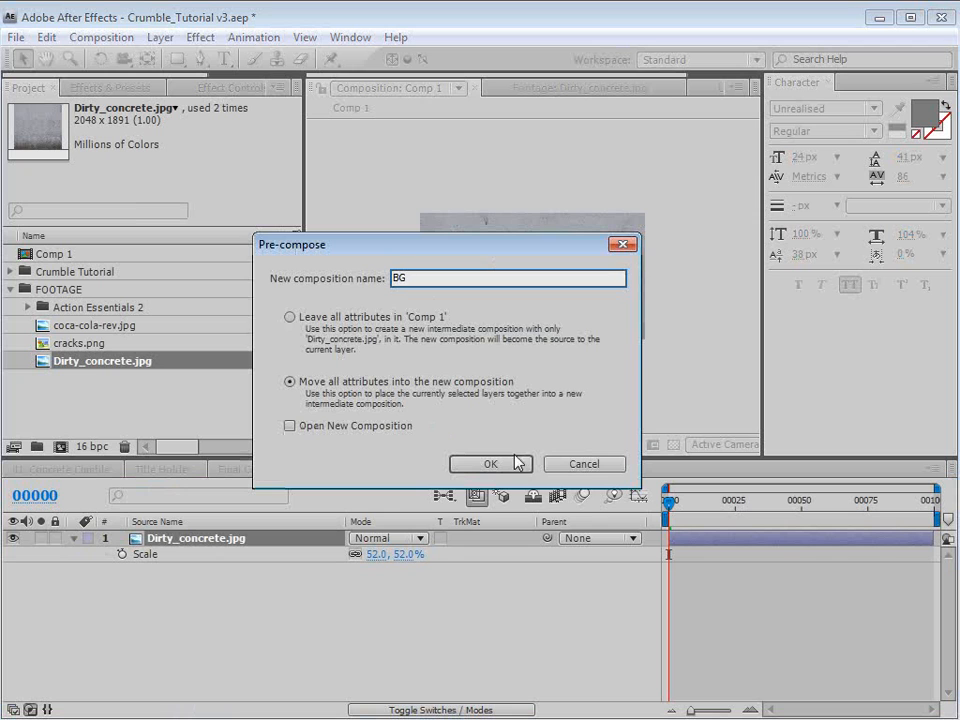
{"action": "left_click", "coordinate": [493, 464]}
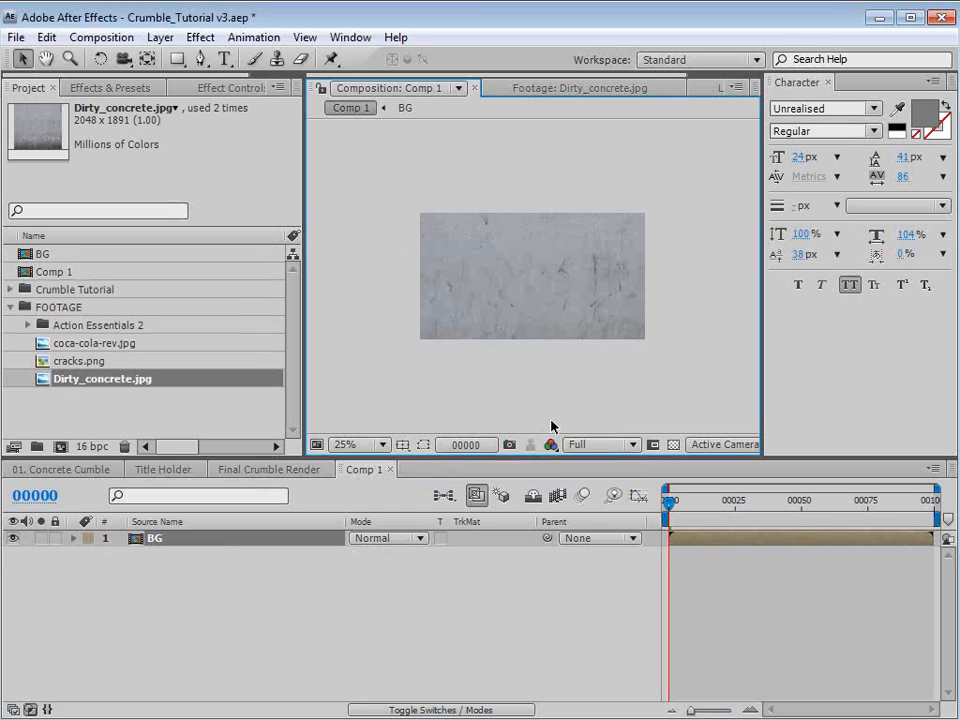
Add a CRUMBLE text layer over the concrete background
{"action": "scroll", "coordinate": [536, 354], "scroll_direction": "up", "scroll_amount": 2}
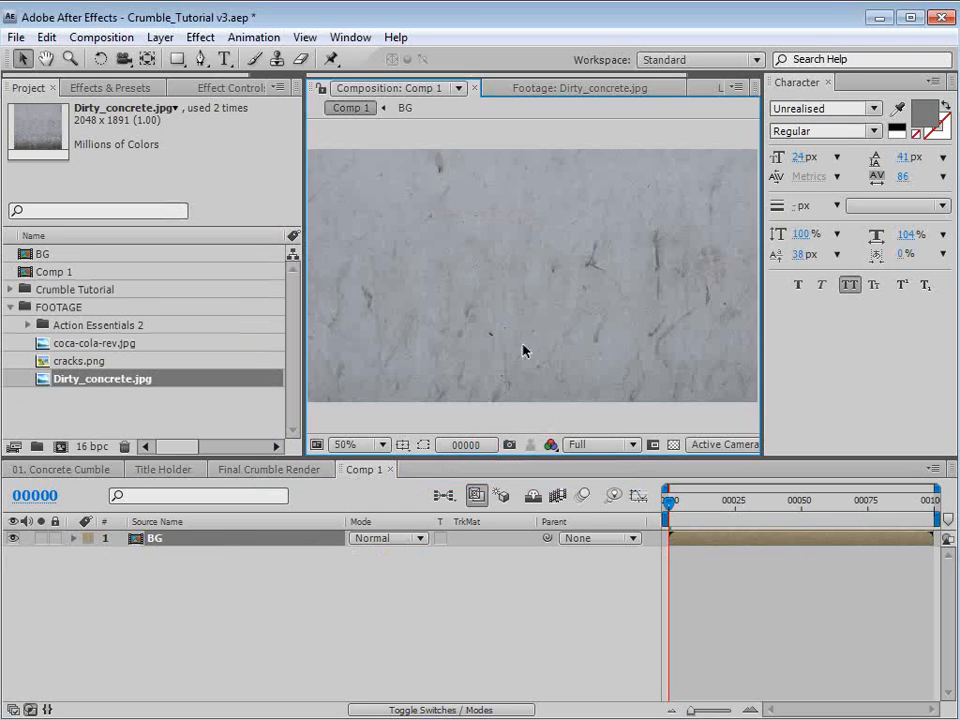
{"action": "left_click", "coordinate": [224, 58]}
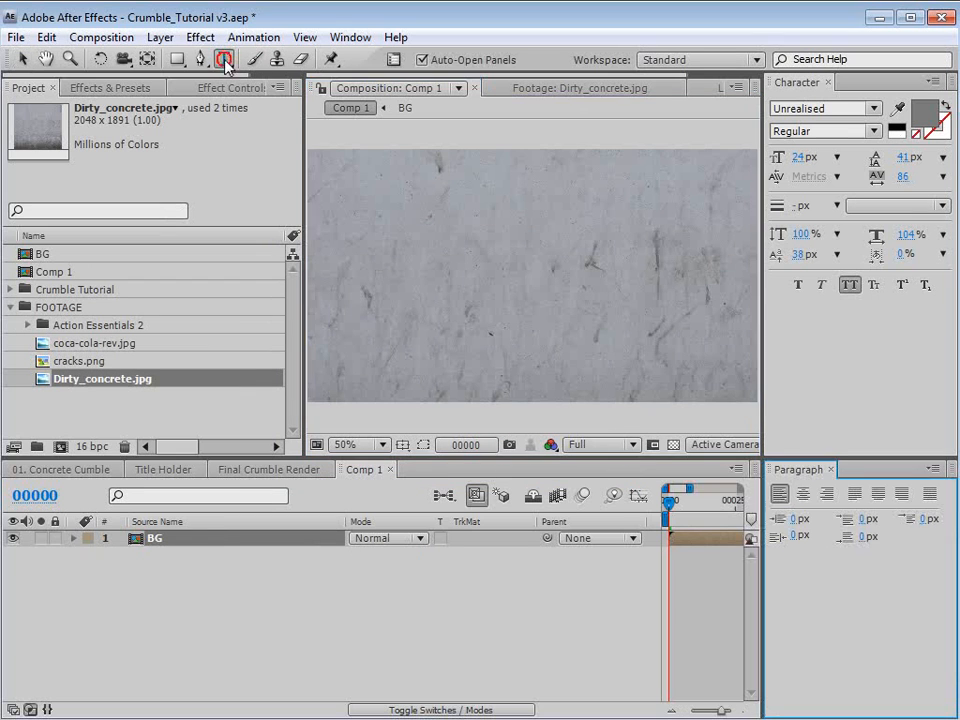
{"action": "left_click", "coordinate": [378, 271]}
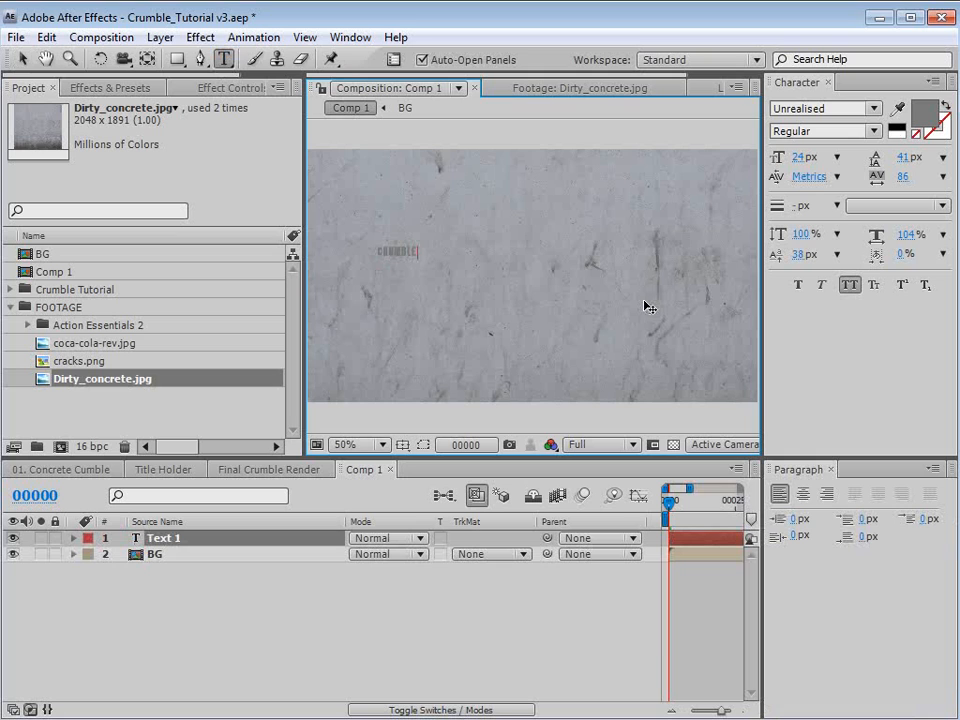
{"action": "left_click", "coordinate": [22, 58]}
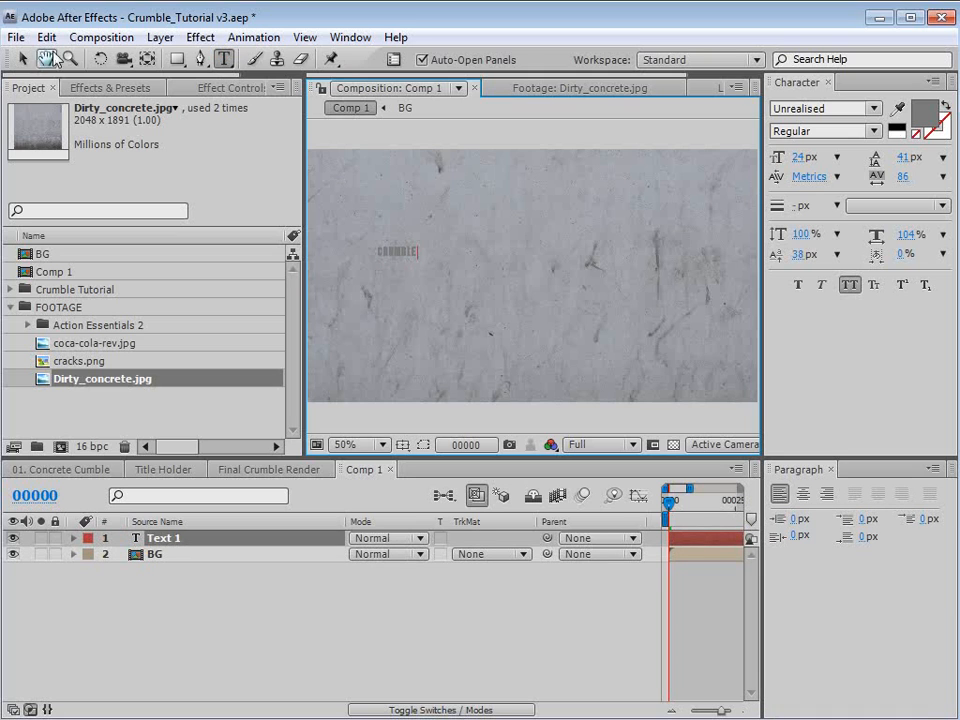
Scale up the CRUMBLE text, set its font size to 41 px, and center it in the frame
{"action": "left_click", "coordinate": [422, 247]}
{"action": "left_click_drag", "start_coordinate": [418, 248], "coordinate": [545, 150]}
{"action": "left_click_drag", "start_coordinate": [485, 168], "coordinate": [531, 268]}
{"action": "left_click_drag", "start_coordinate": [800, 157], "coordinate": [815, 161]}
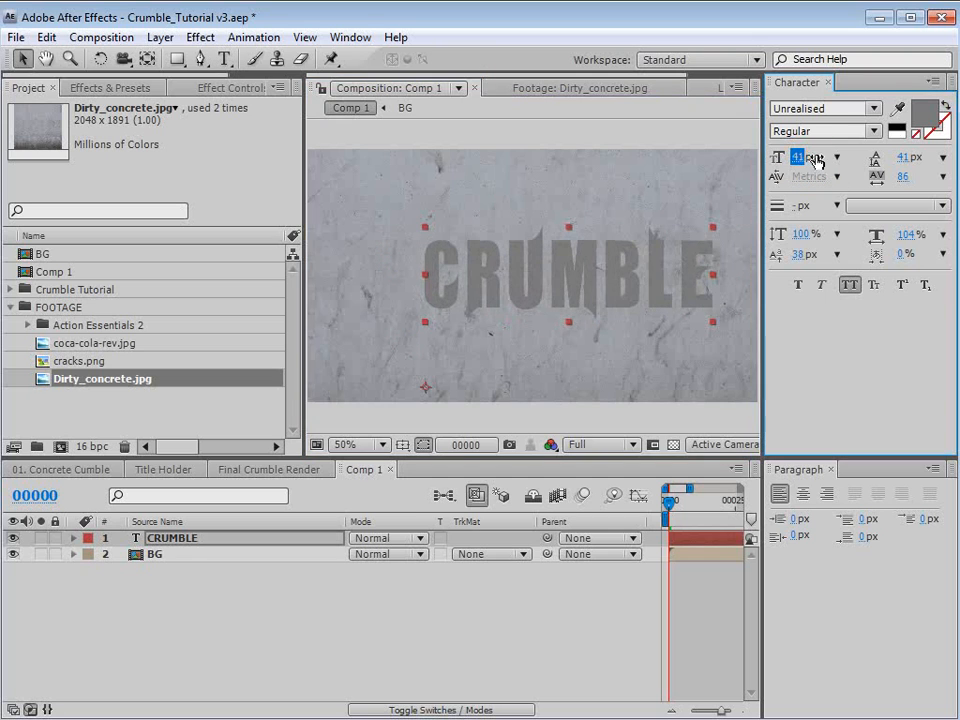
{"action": "mouse_move", "coordinate": [605, 286]}
{"action": "left_mouse_down"}
{"action": "mouse_move", "coordinate": [597, 286]}
{"action": "mouse_move", "coordinate": [615, 253]}
{"action": "mouse_move", "coordinate": [598, 263]}
{"action": "left_mouse_up"}
{"action": "scroll", "coordinate": [595, 320], "scroll_direction": "down", "scroll_amount": 2}
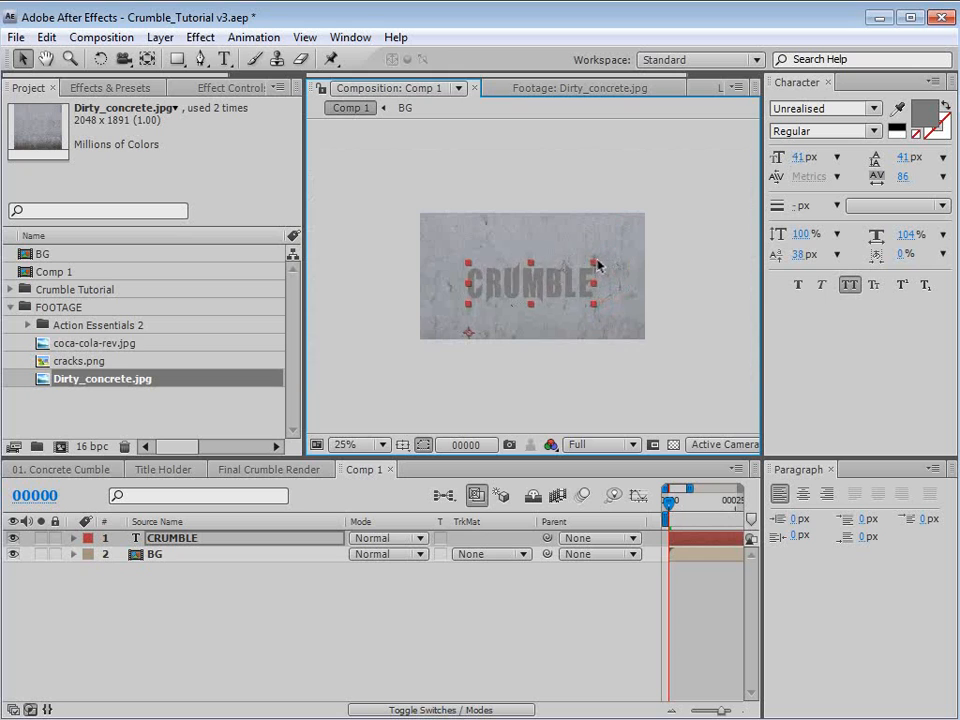
{"action": "scroll", "coordinate": [598, 263], "scroll_direction": "up", "scroll_amount": 2}
{"action": "left_click_drag", "start_coordinate": [547, 299], "coordinate": [549, 285]}
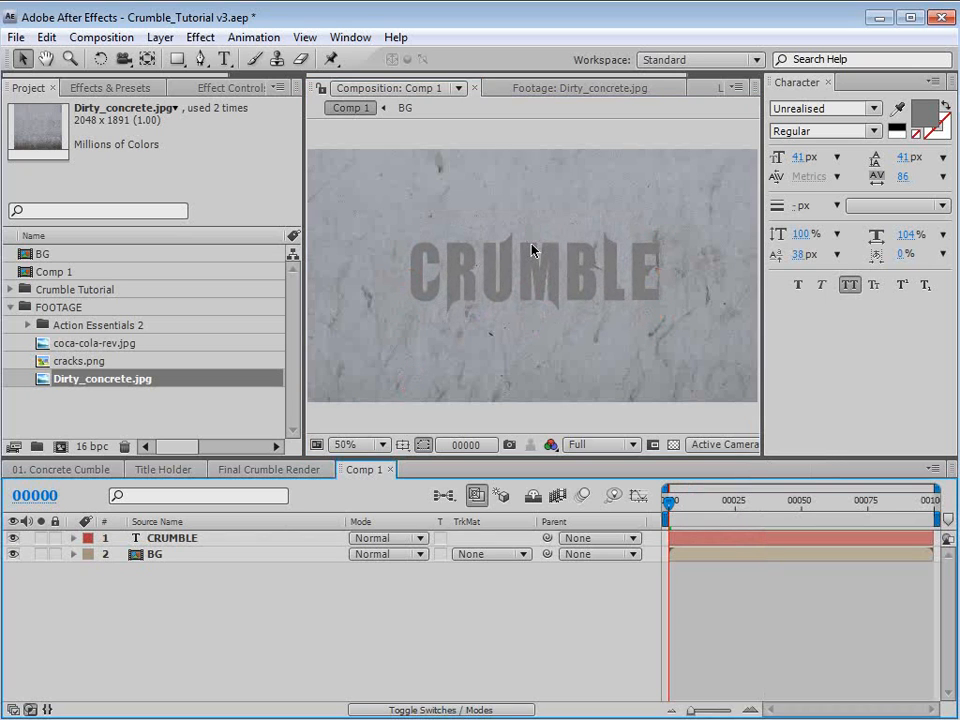
Pre-compose the CRUMBLE text layer as Title Holder, moving all attributes into the new composition
{"action": "left_click", "coordinate": [583, 272]}
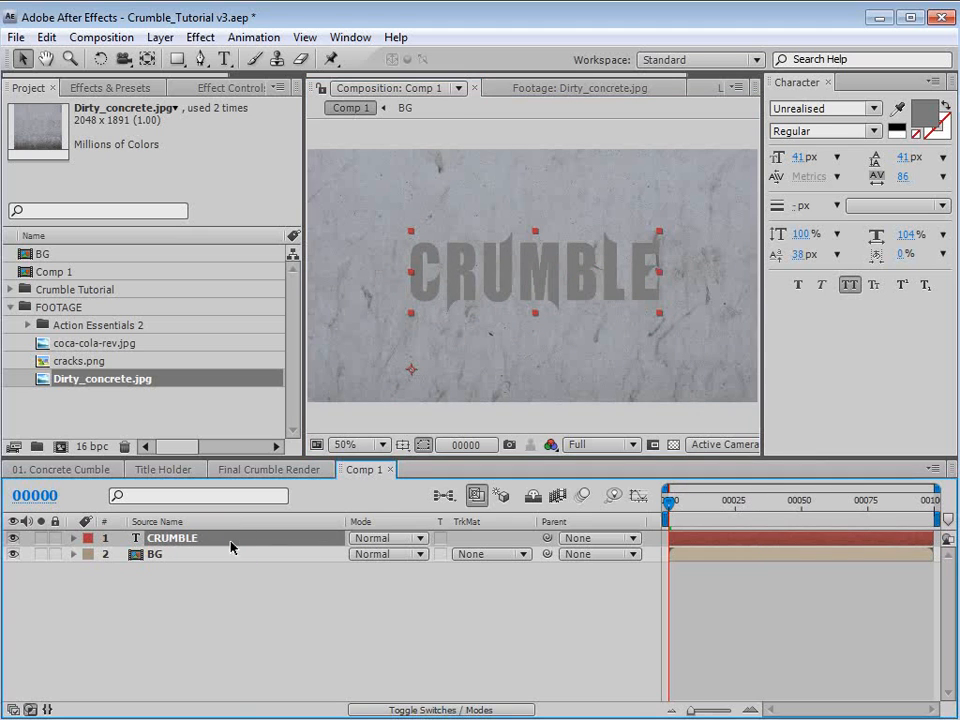
{"action": "left_click", "coordinate": [160, 37]}
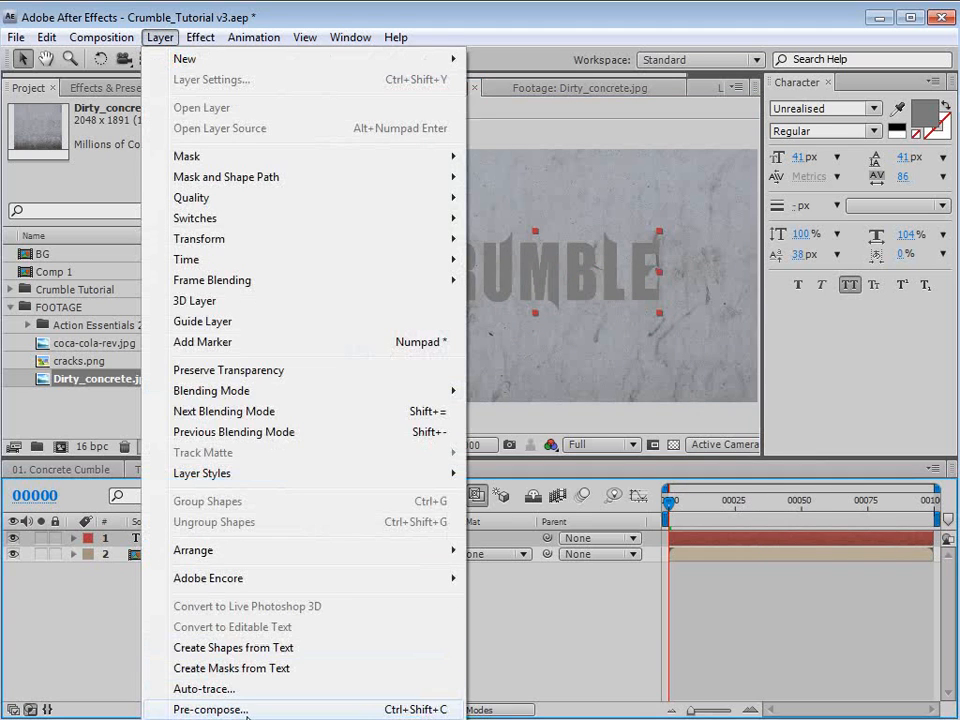
{"action": "left_click", "coordinate": [208, 709]}
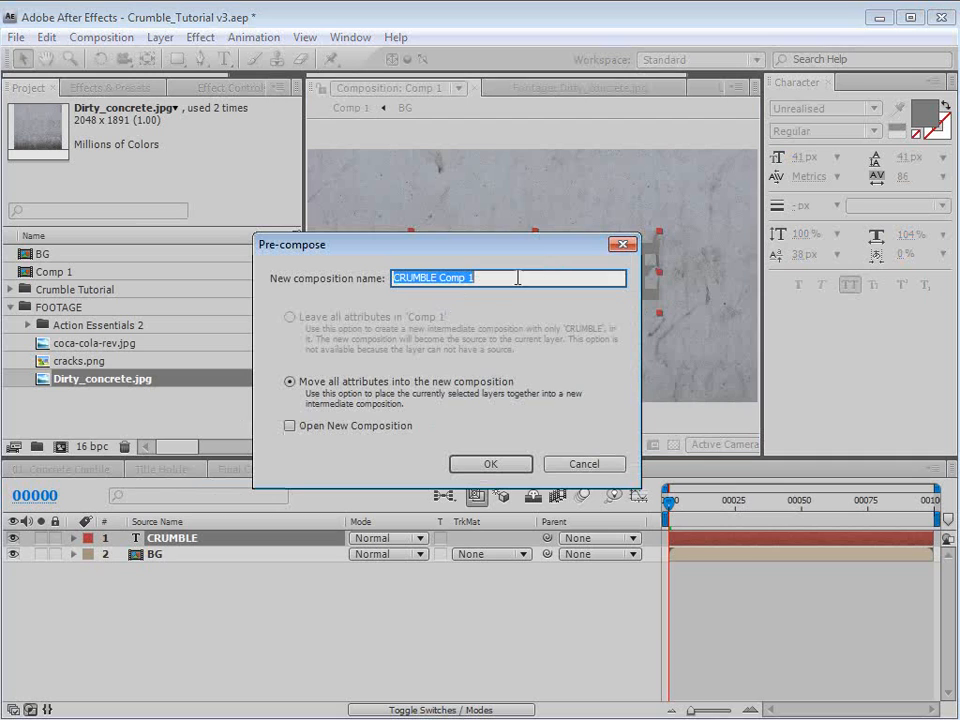
{"action": "type", "text": "Title Holder"}
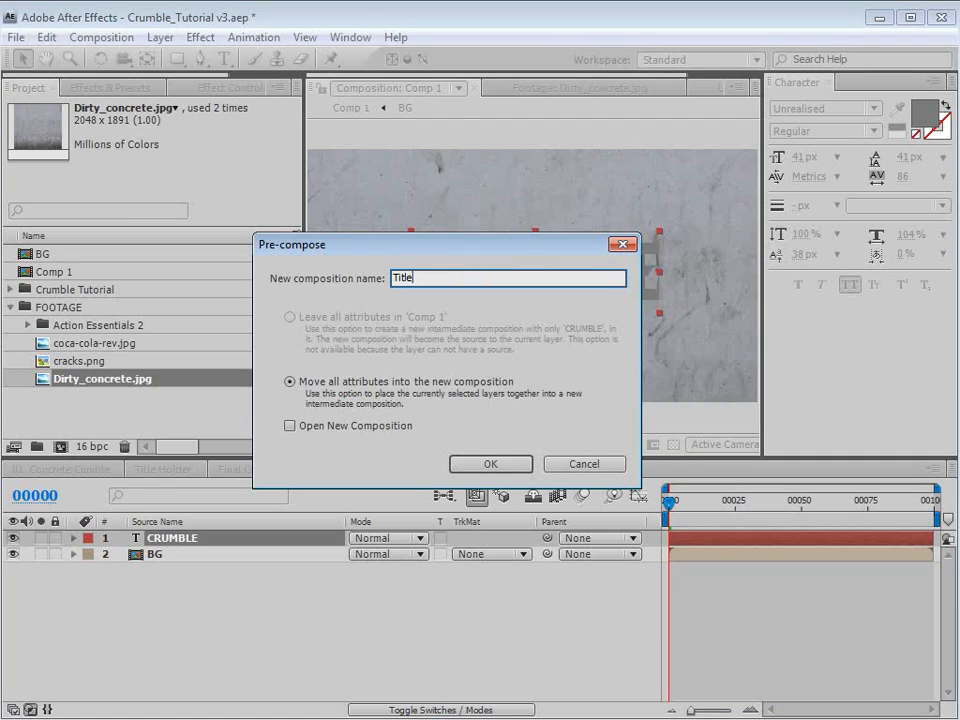
{"action": "left_click", "coordinate": [490, 463]}
{"action": "left_click", "coordinate": [183, 611]}
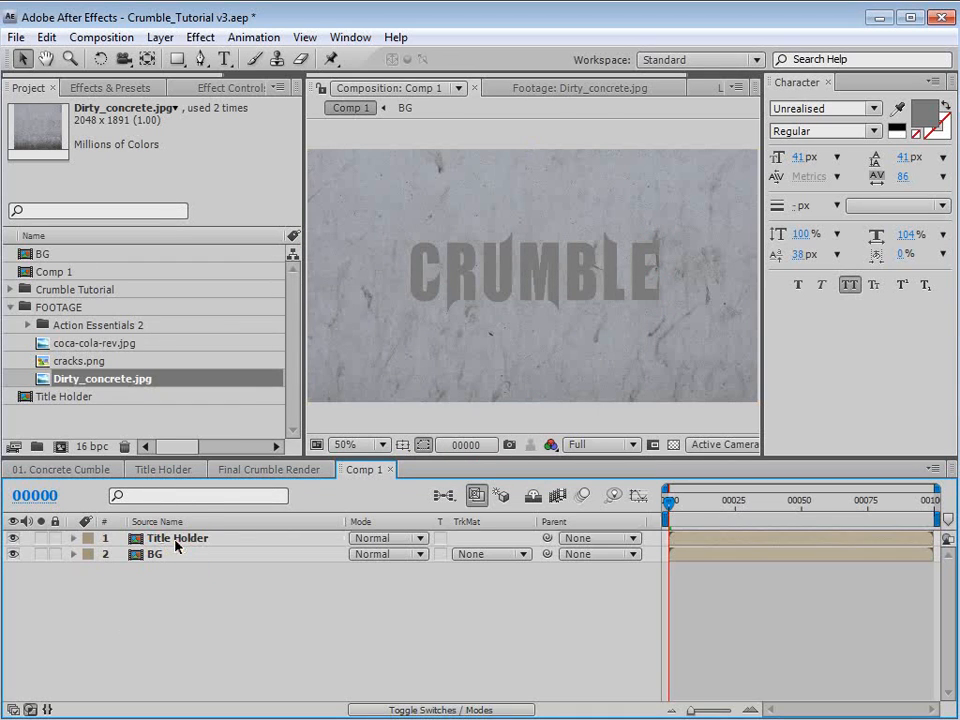
Add cracks.png above the CRUMBLE text inside the Title Holder composition and check the artwork against the transparency grid
{"action": "double_click", "coordinate": [176, 540]}
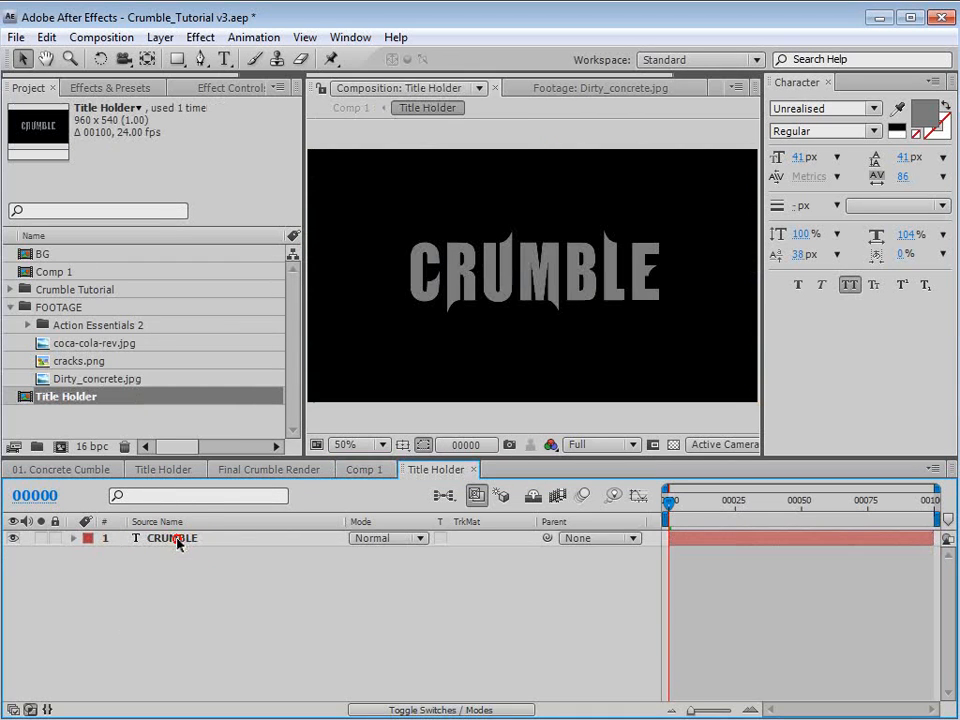
{"action": "left_click", "coordinate": [561, 295]}
{"action": "scroll", "coordinate": [499, 259], "scroll_direction": "up", "scroll_amount": 2}
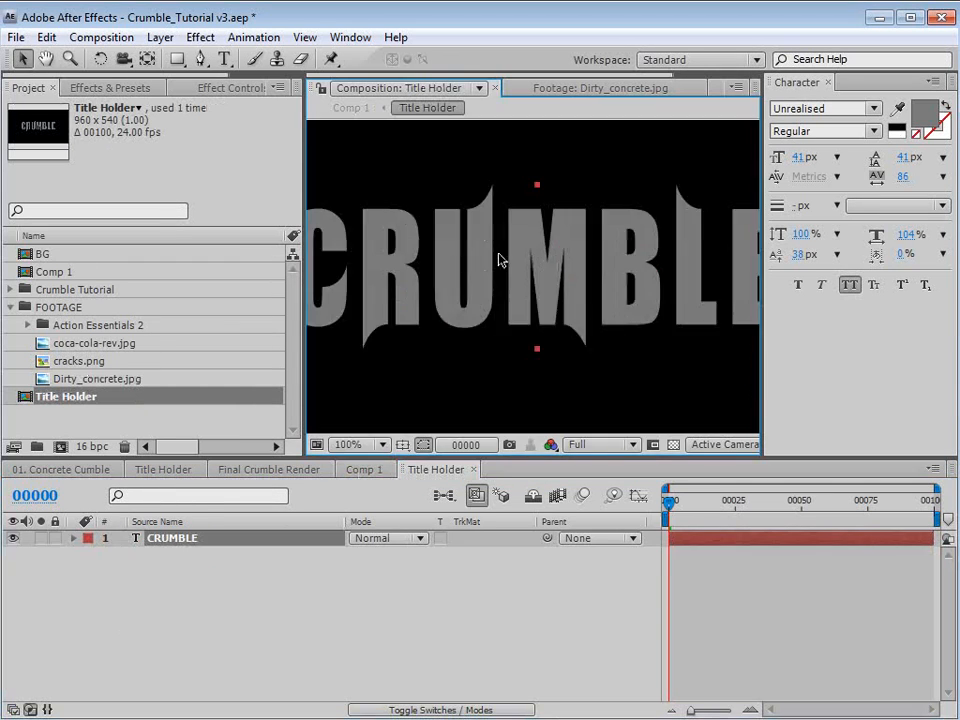
{"action": "left_click", "coordinate": [64, 364]}
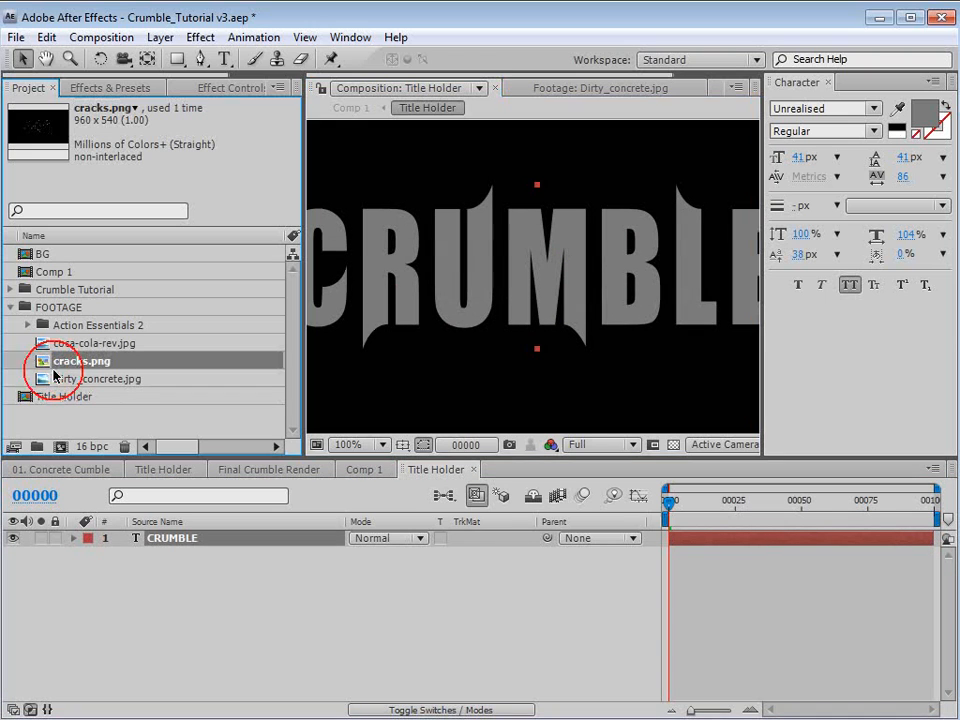
{"action": "left_click_drag", "start_coordinate": [62, 366], "coordinate": [536, 279]}
{"action": "scroll", "coordinate": [551, 328], "scroll_direction": "down", "scroll_amount": 2}
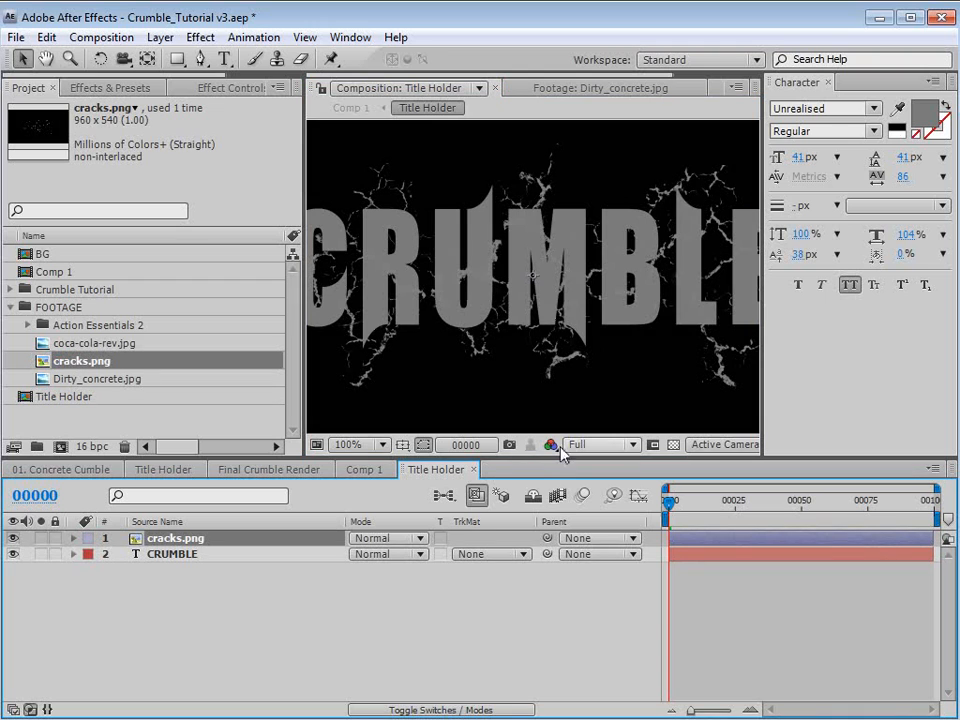
{"action": "left_click", "coordinate": [673, 444]}
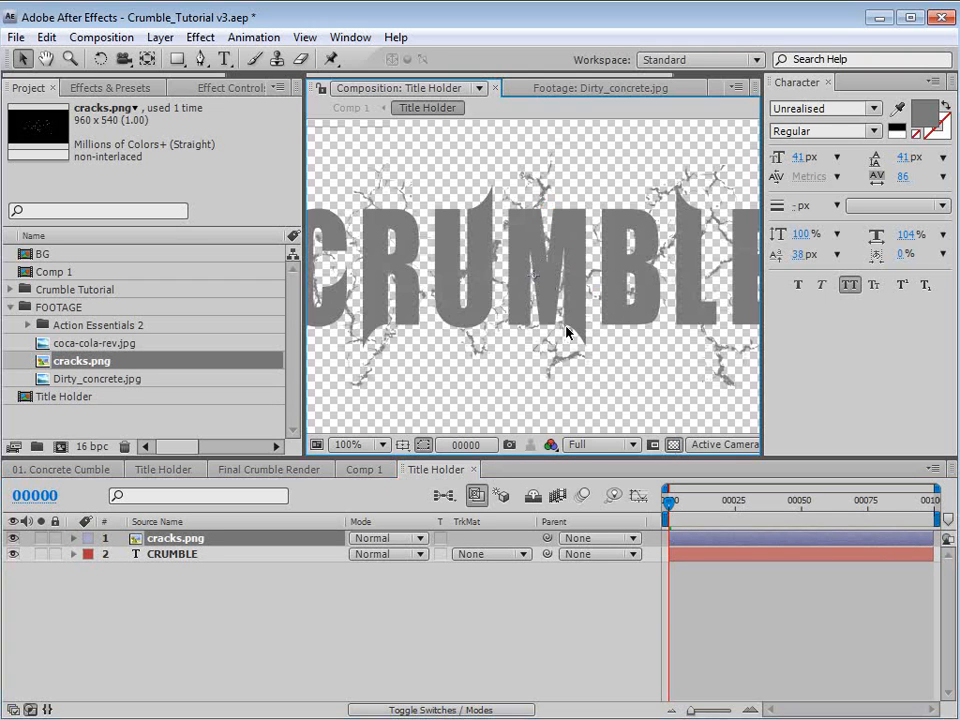
{"action": "scroll", "coordinate": [450, 270], "scroll_direction": "up", "scroll_amount": 1}
{"action": "scroll", "coordinate": [450, 270], "scroll_direction": "down", "scroll_amount": 1}
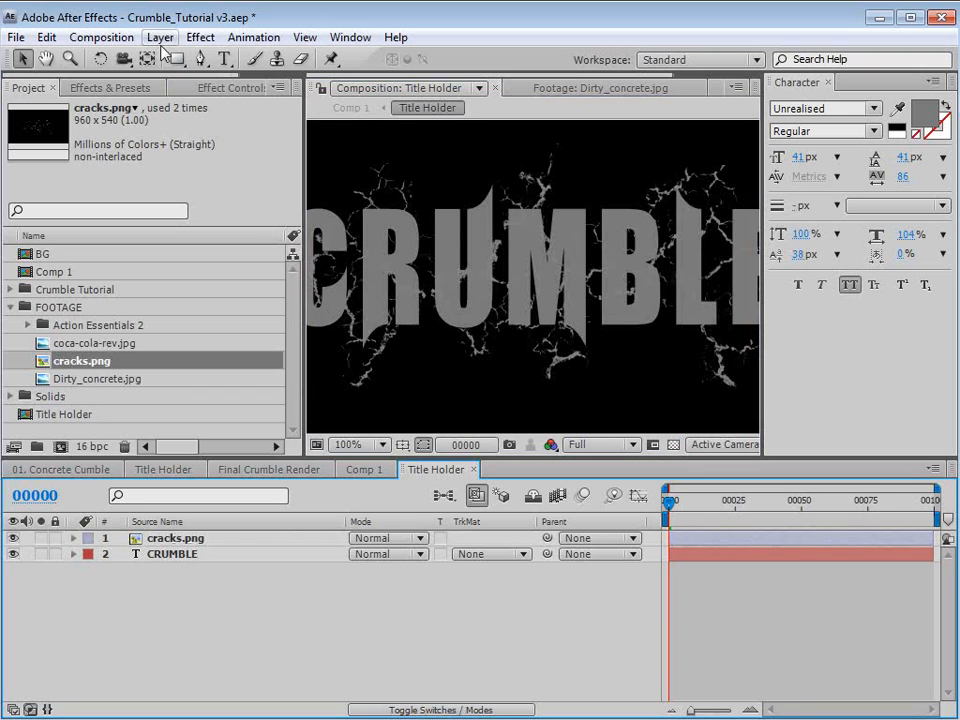
Create an adjustment layer above cracks.png in Title Holder and apply the Fill effect to it
{"action": "left_click", "coordinate": [160, 38]}
{"action": "mouse_move", "coordinate": [400, 59]}
{"action": "left_click", "coordinate": [518, 186]}
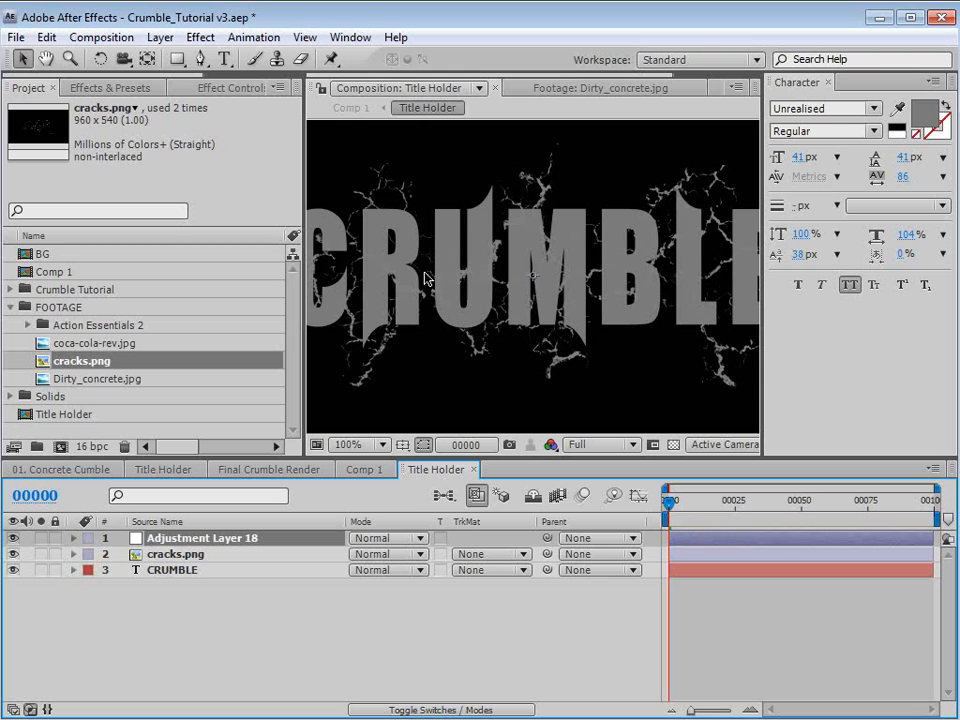
{"action": "left_click", "coordinate": [200, 37]}
{"action": "left_click", "coordinate": [264, 316]}
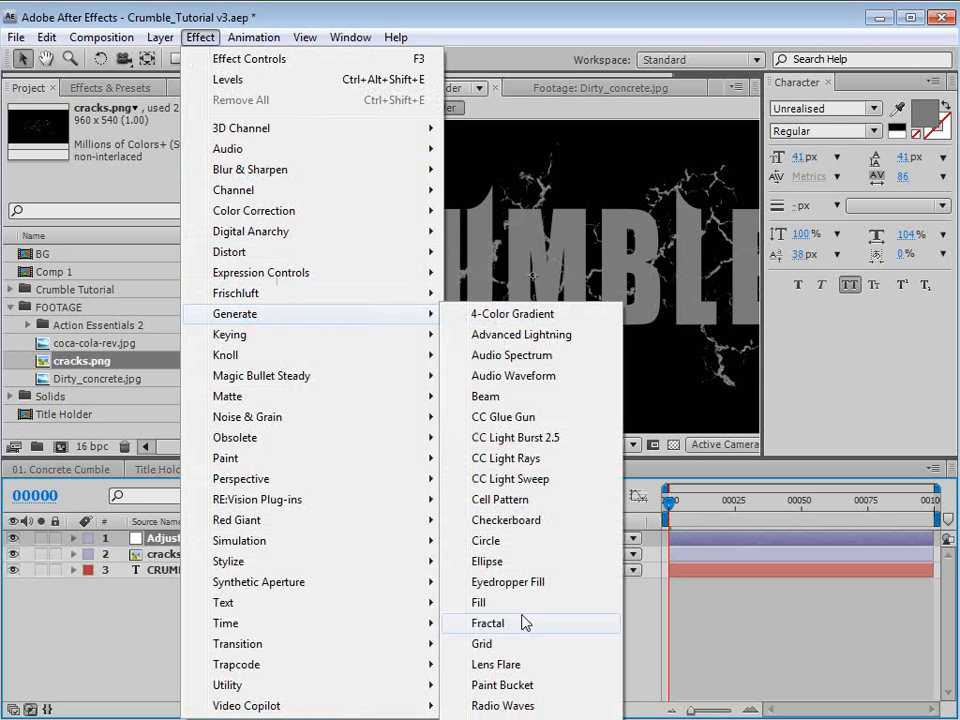
{"action": "left_click", "coordinate": [485, 604]}
Set the Fill effect's color to the neutral gray 7C7C7C
{"action": "left_click", "coordinate": [148, 186]}
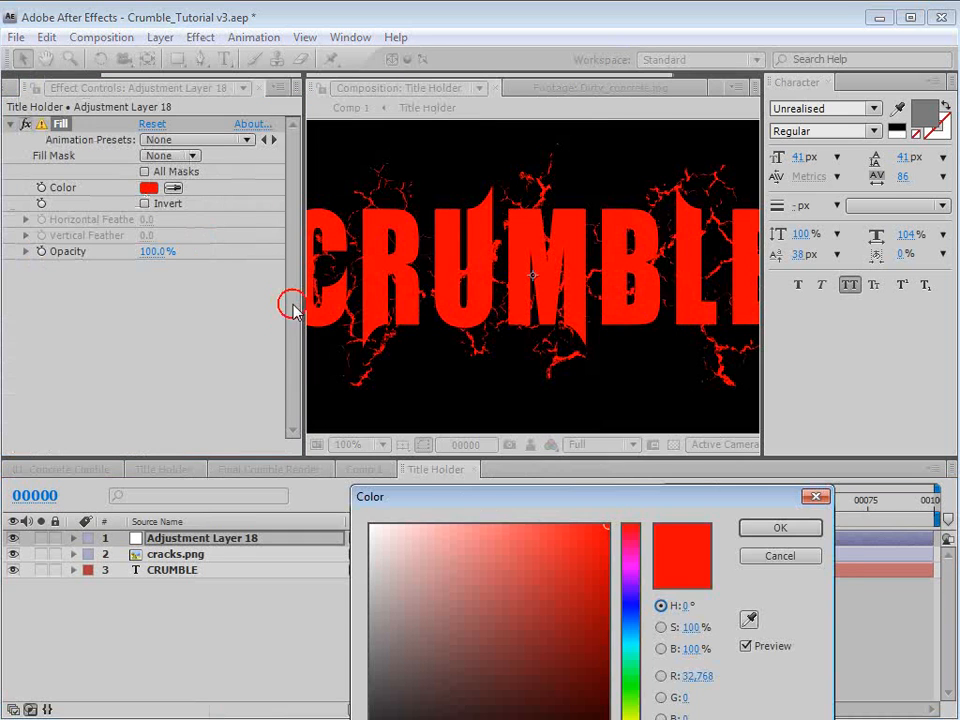
{"action": "left_click_drag", "start_coordinate": [392, 623], "coordinate": [370, 630]}
{"action": "left_click_drag", "start_coordinate": [457, 515], "coordinate": [441, 350]}
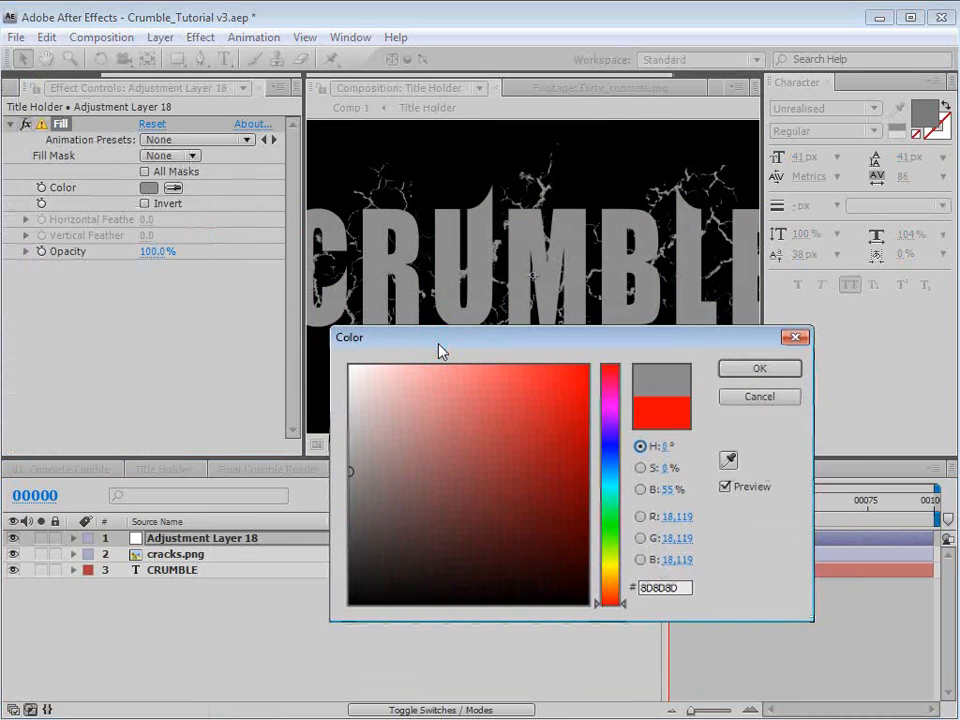
{"action": "left_click_drag", "start_coordinate": [350, 469], "coordinate": [350, 487]}
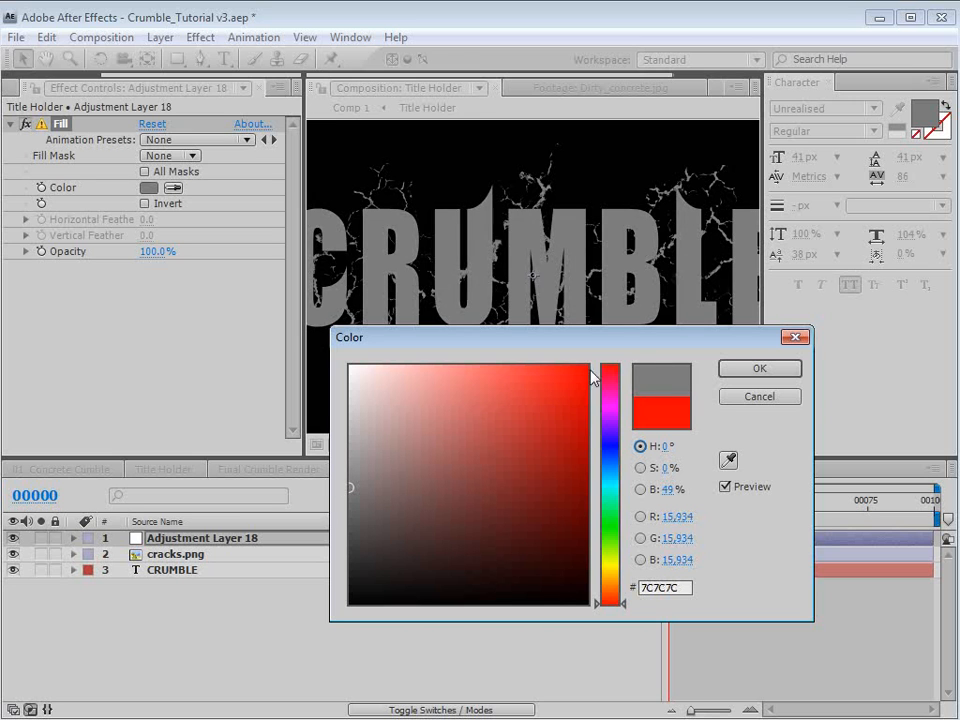
{"action": "left_click", "coordinate": [760, 370]}
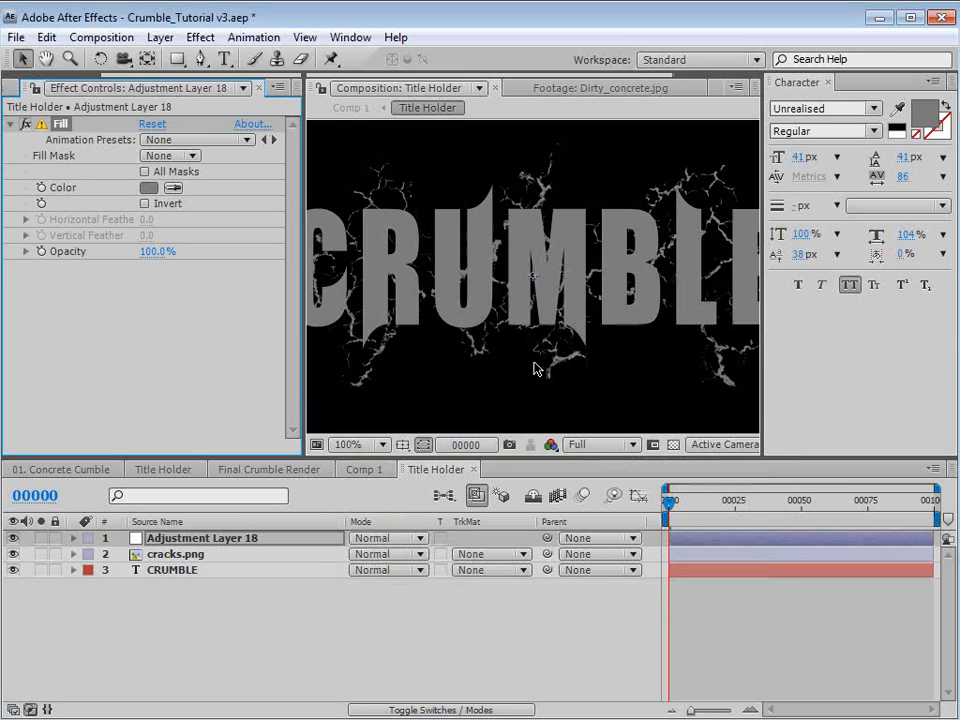
Return to Comp 1, open the BG composition and apply a Curves effect to the Dirty_concrete.jpg layer
{"action": "left_click", "coordinate": [363, 471]}
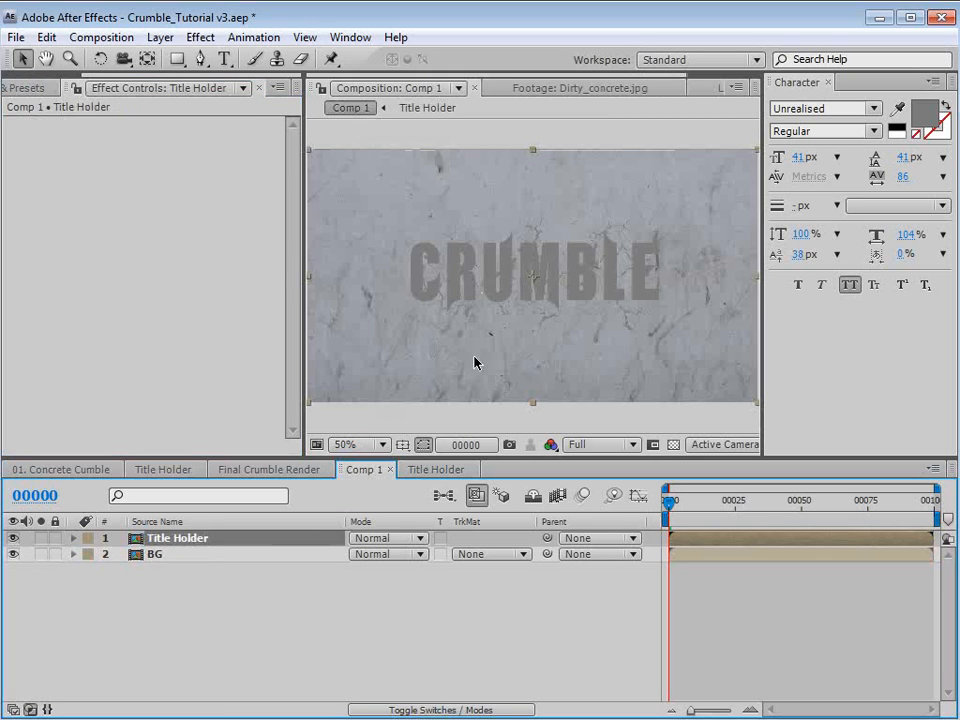
{"action": "left_click", "coordinate": [208, 594]}
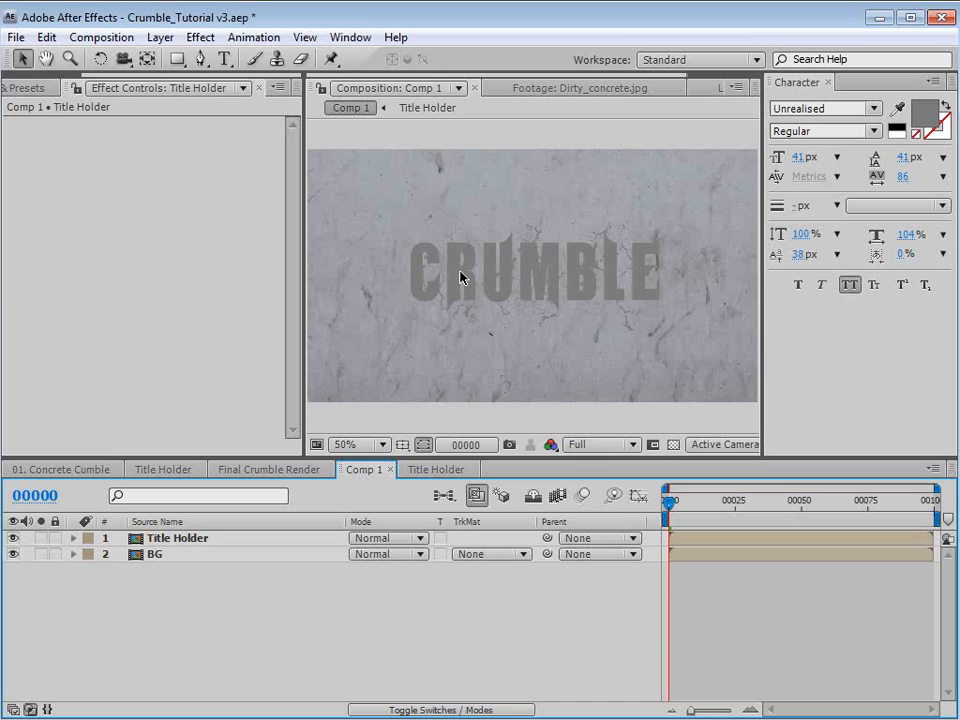
{"action": "left_click", "coordinate": [550, 392]}
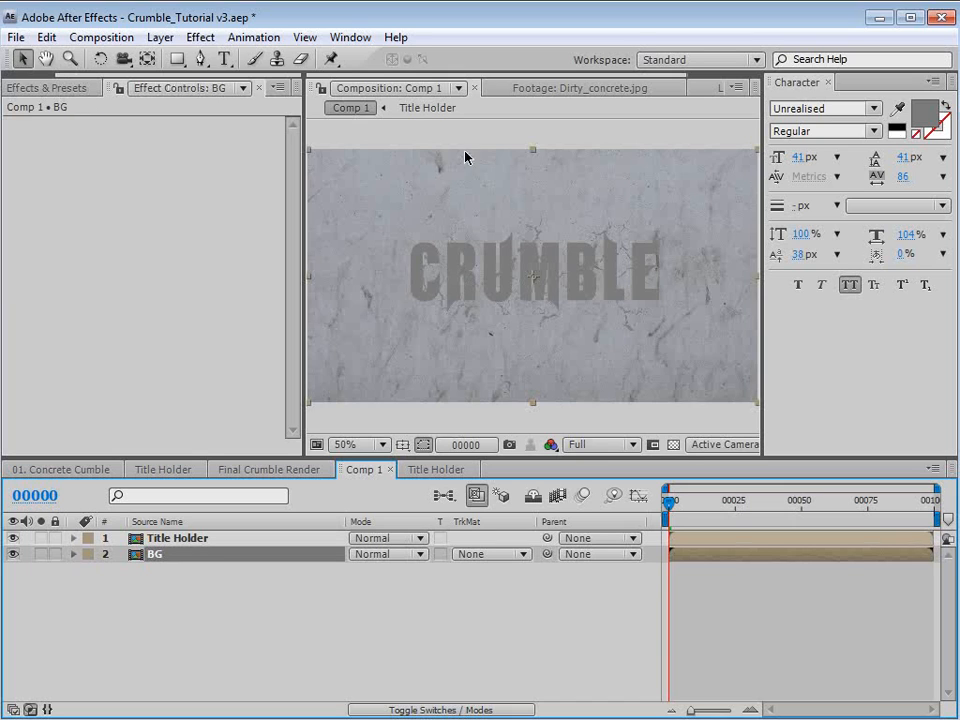
{"action": "double_click", "coordinate": [155, 556]}
{"action": "left_click", "coordinate": [476, 322]}
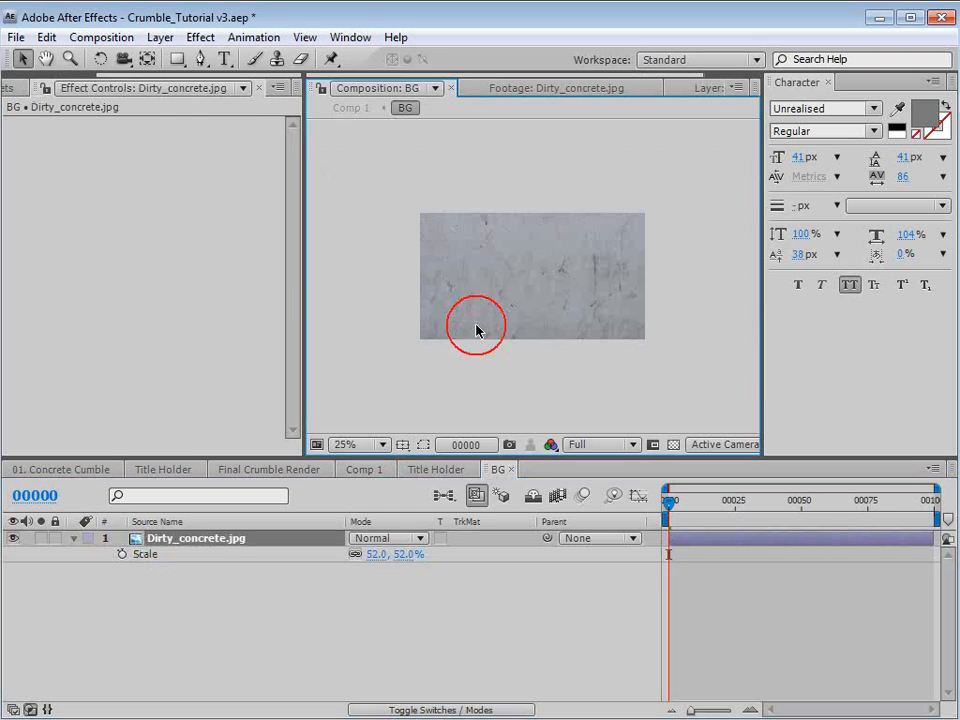
{"action": "key", "text": "period"}
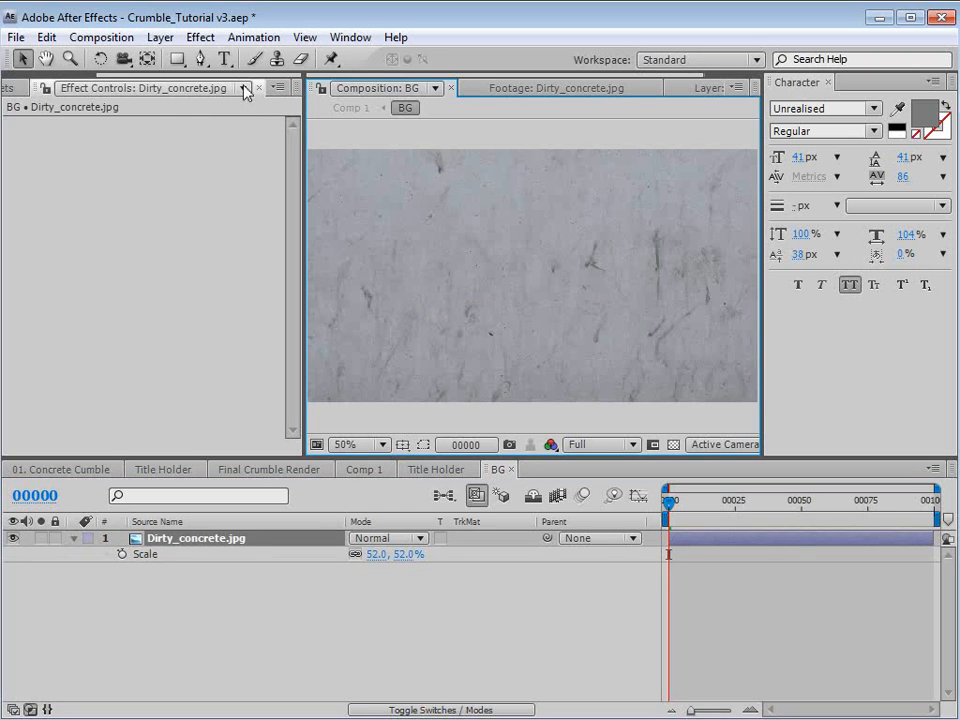
{"action": "left_click", "coordinate": [200, 37]}
{"action": "left_click", "coordinate": [426, 215]}
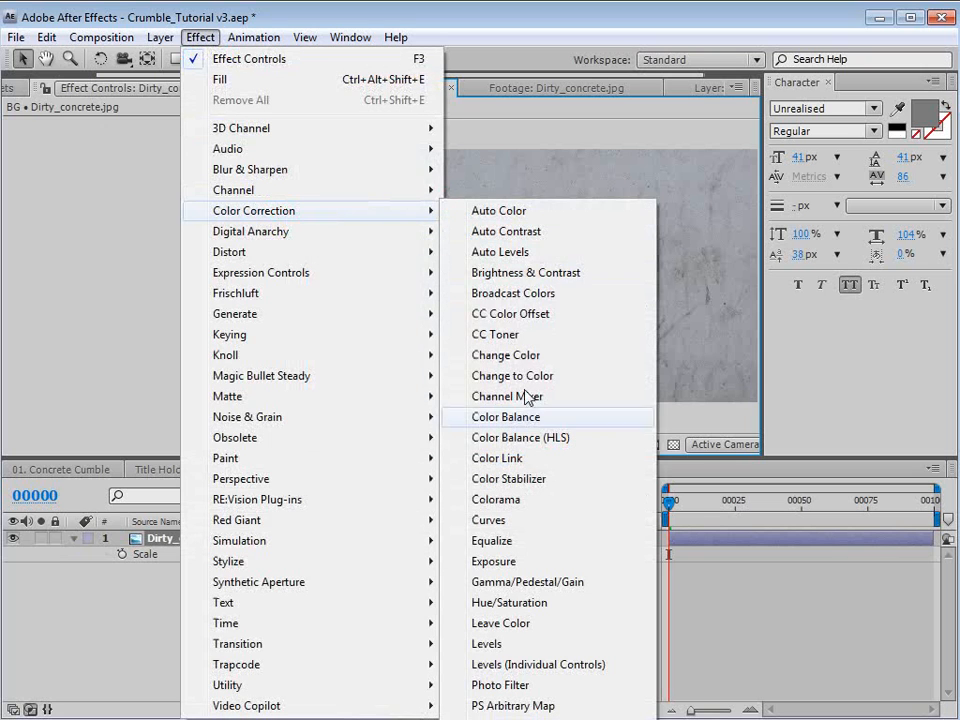
{"action": "left_click", "coordinate": [489, 520]}
Darken the concrete by lowering the middle of the RGB curve, and raise the middle of the Red curve slightly
{"action": "mouse_move", "coordinate": [123, 280]}
{"action": "left_mouse_down"}
{"action": "mouse_move", "coordinate": [128, 301]}
{"action": "mouse_move", "coordinate": [126, 292]}
{"action": "left_mouse_up"}
{"action": "left_click", "coordinate": [176, 156]}
{"action": "left_click", "coordinate": [150, 182]}
{"action": "left_click", "coordinate": [131, 262]}
{"action": "left_click_drag", "start_coordinate": [132, 263], "coordinate": [126, 261]}
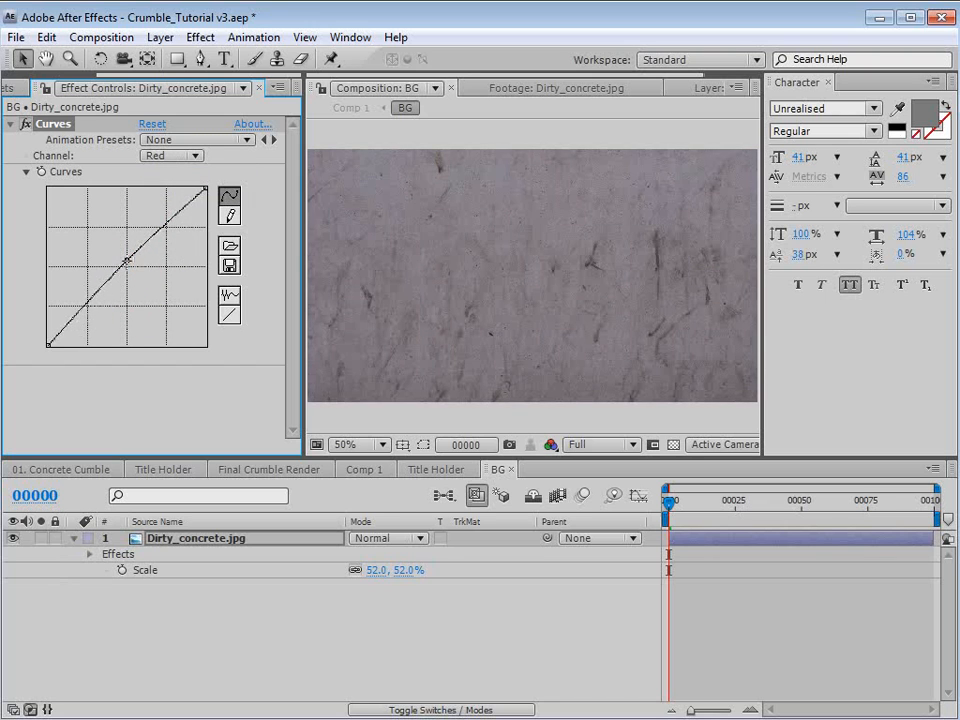
Lower the middle of the Blue curve slightly to give the concrete a warmer brown tone
{"action": "left_click", "coordinate": [142, 158]}
{"action": "left_click", "coordinate": [171, 195]}
{"action": "left_click", "coordinate": [127, 267]}
{"action": "left_click_drag", "start_coordinate": [128, 267], "coordinate": [134, 270]}
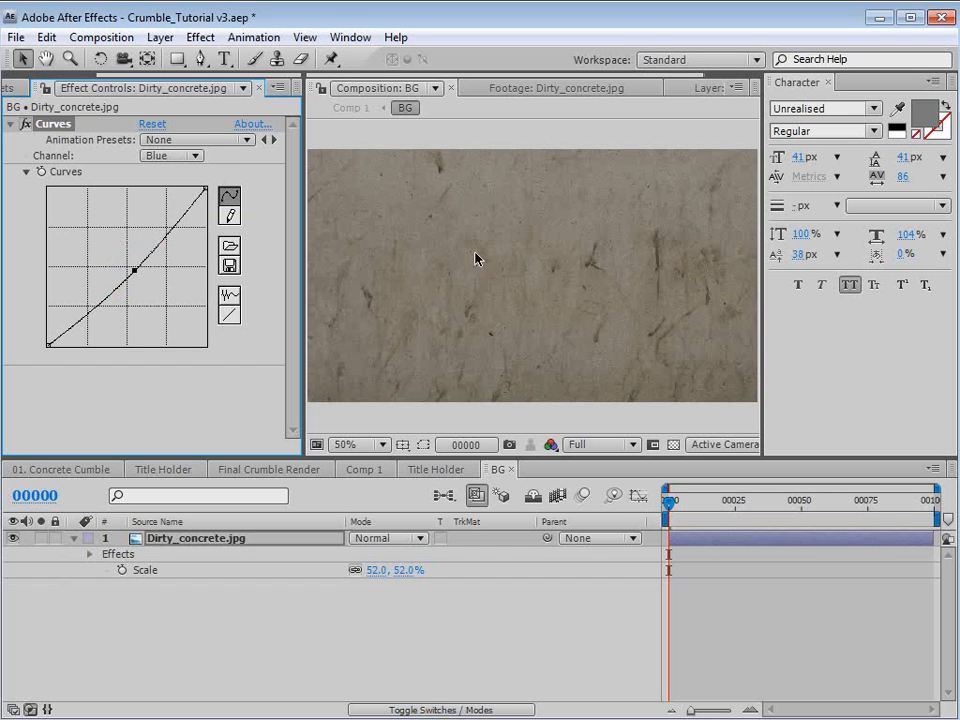
Close the BG composition and set the Title Holder layer's blending mode to Multiply in Comp 1
{"action": "left_click", "coordinate": [511, 469]}
{"action": "left_click", "coordinate": [378, 469]}
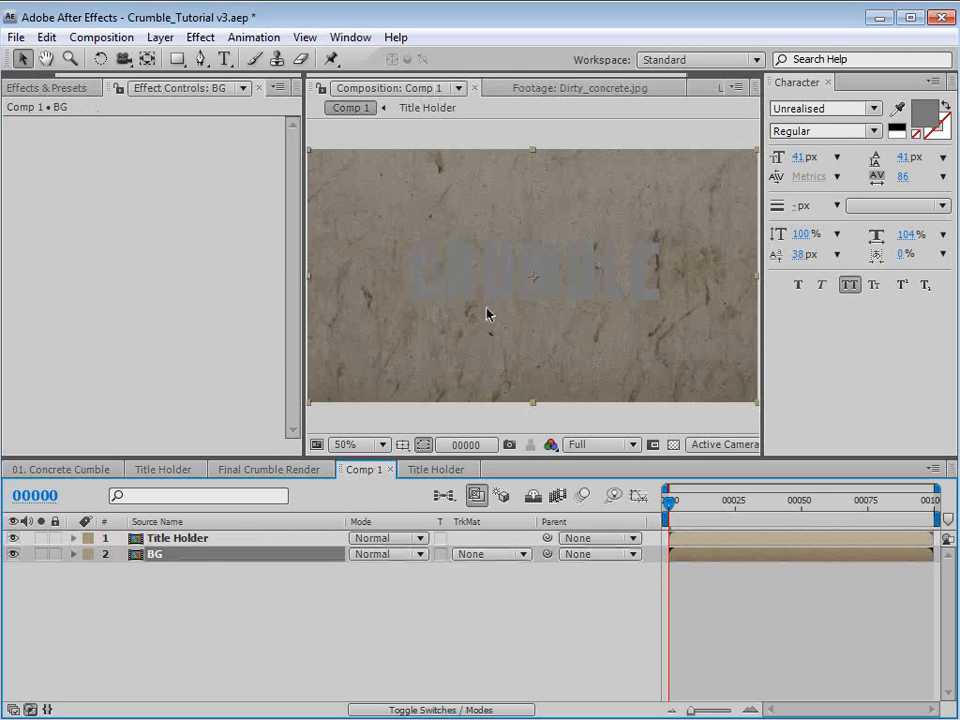
{"action": "left_click", "coordinate": [174, 539]}
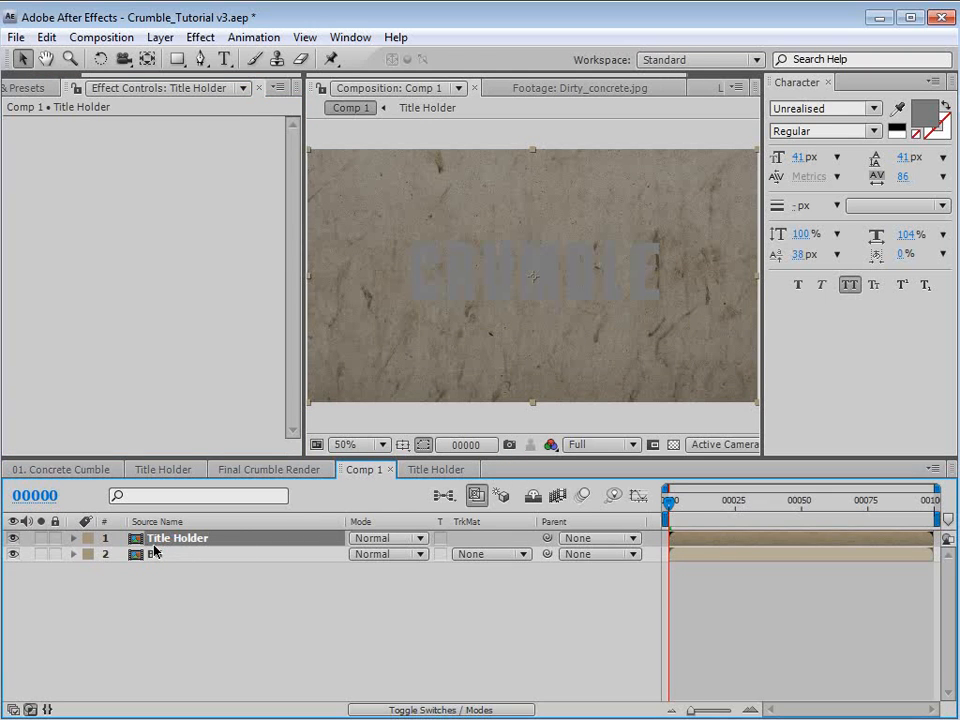
{"action": "left_click", "coordinate": [367, 541]}
{"action": "left_click", "coordinate": [396, 632]}
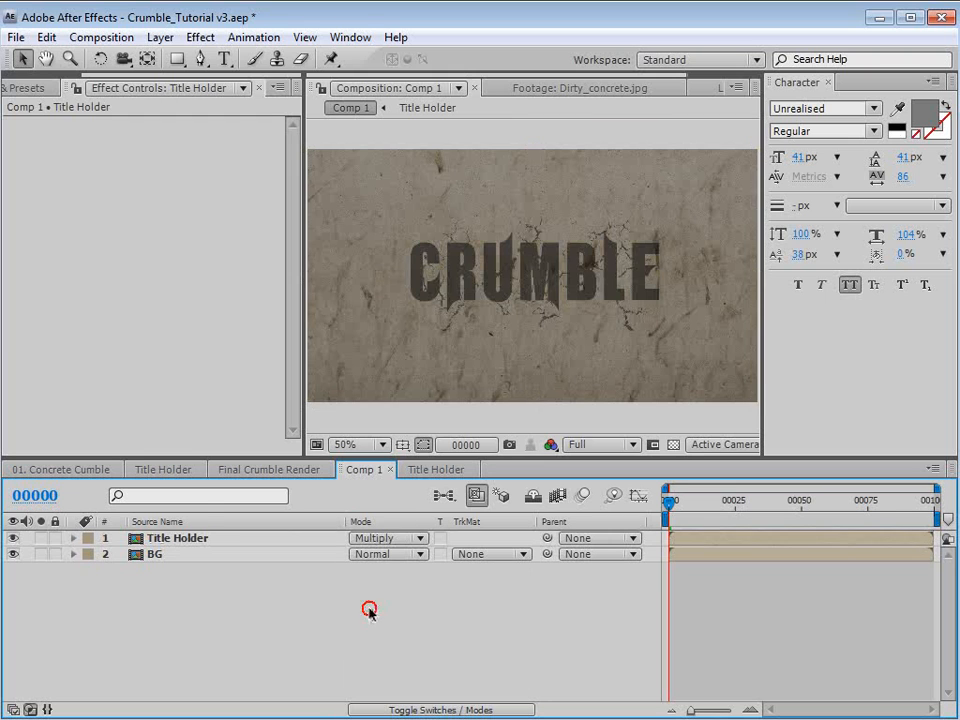
{"action": "key", "text": "period"}
{"action": "key", "text": "comma"}
{"action": "key", "text": "period"}
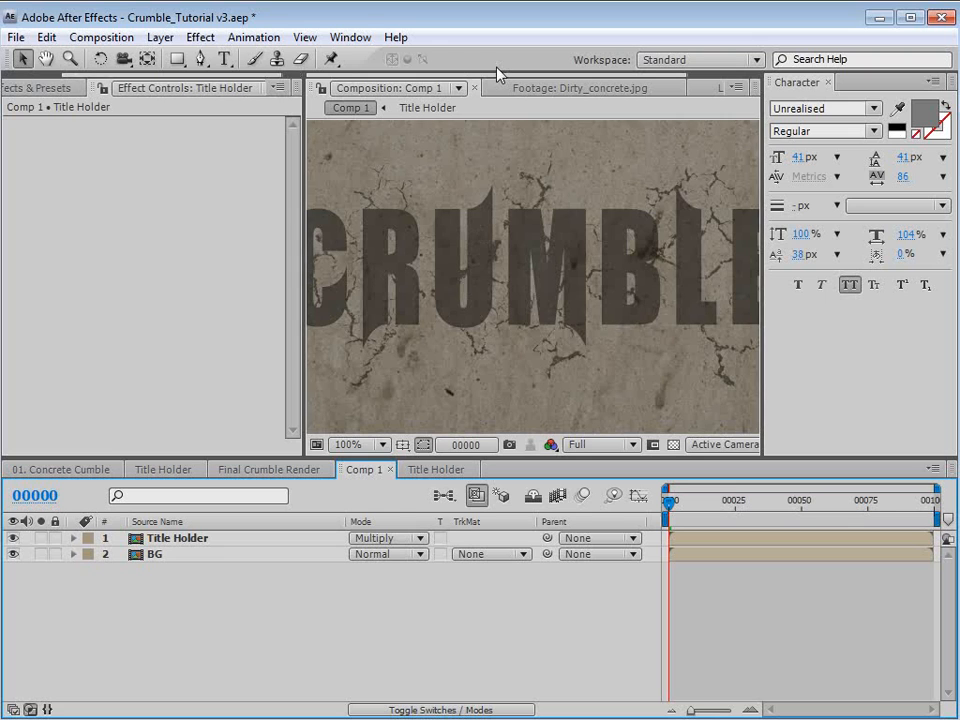
Add an Inner Shadow layer style to the Title Holder layer and inspect the lettering up close
{"action": "left_click", "coordinate": [181, 543]}
{"action": "key", "text": "comma"}
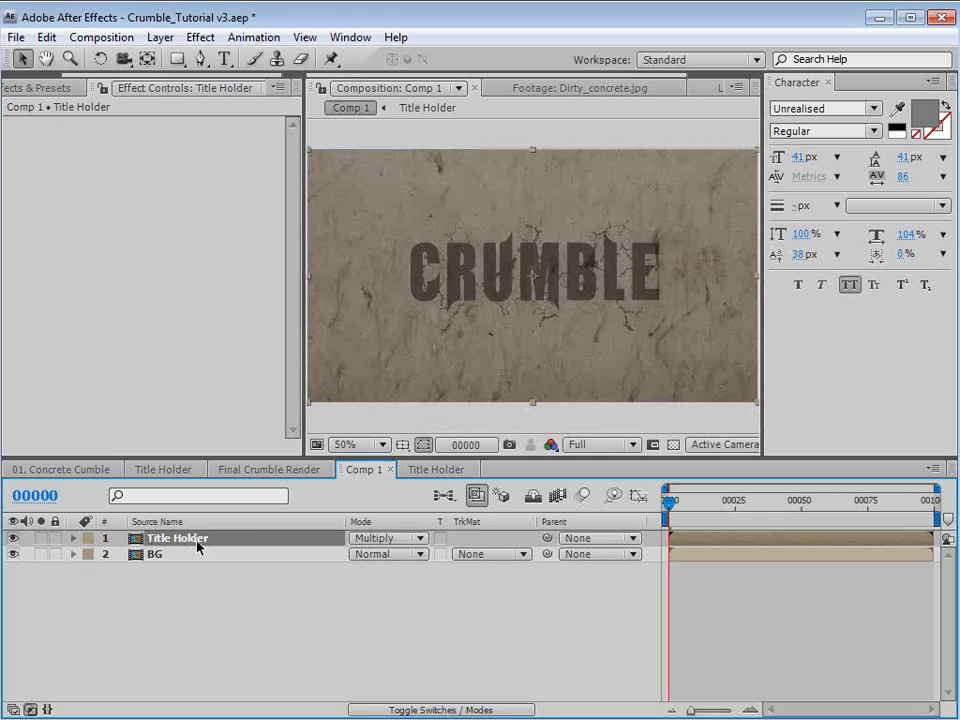
{"action": "left_click", "coordinate": [160, 37]}
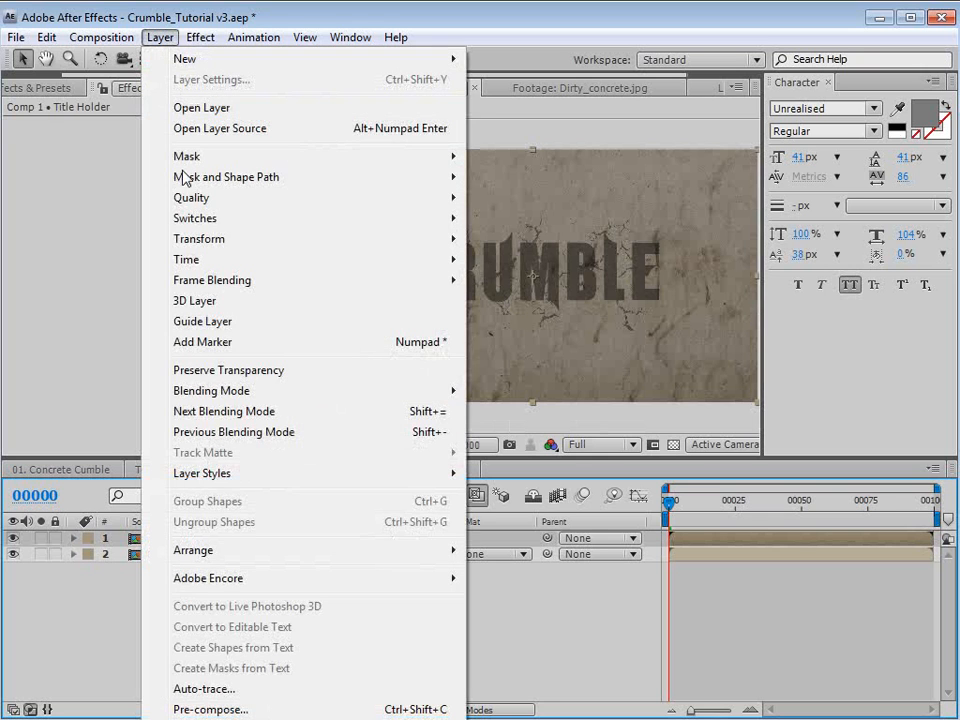
{"action": "mouse_move", "coordinate": [242, 474]}
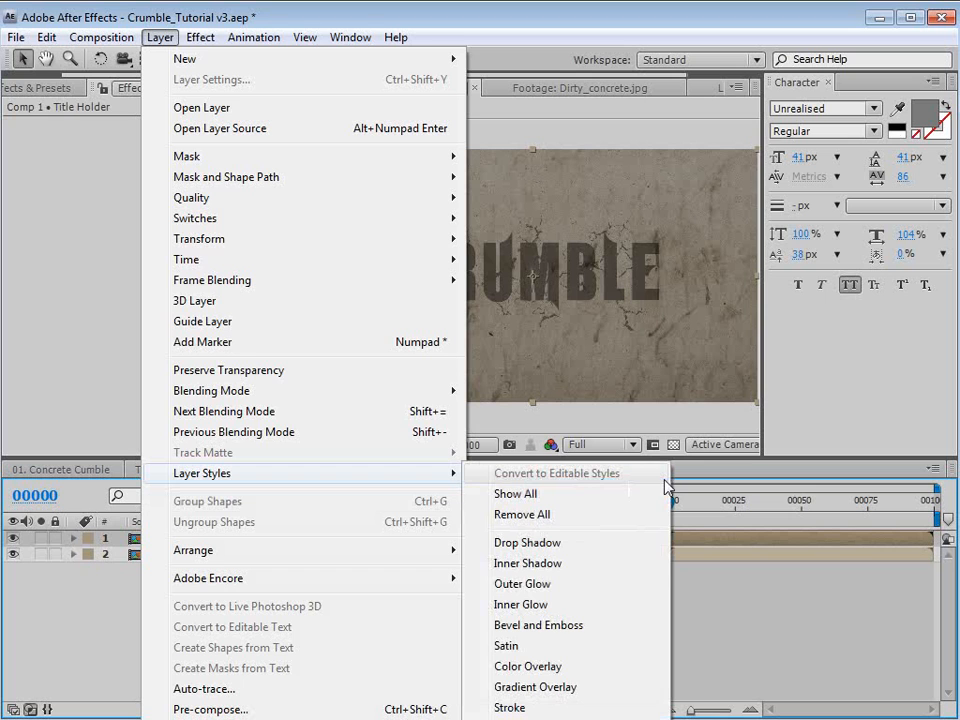
{"action": "left_click", "coordinate": [548, 564]}
{"action": "key", "text": "period"}
{"action": "key", "text": "period"}
{"action": "key", "text": "period"}
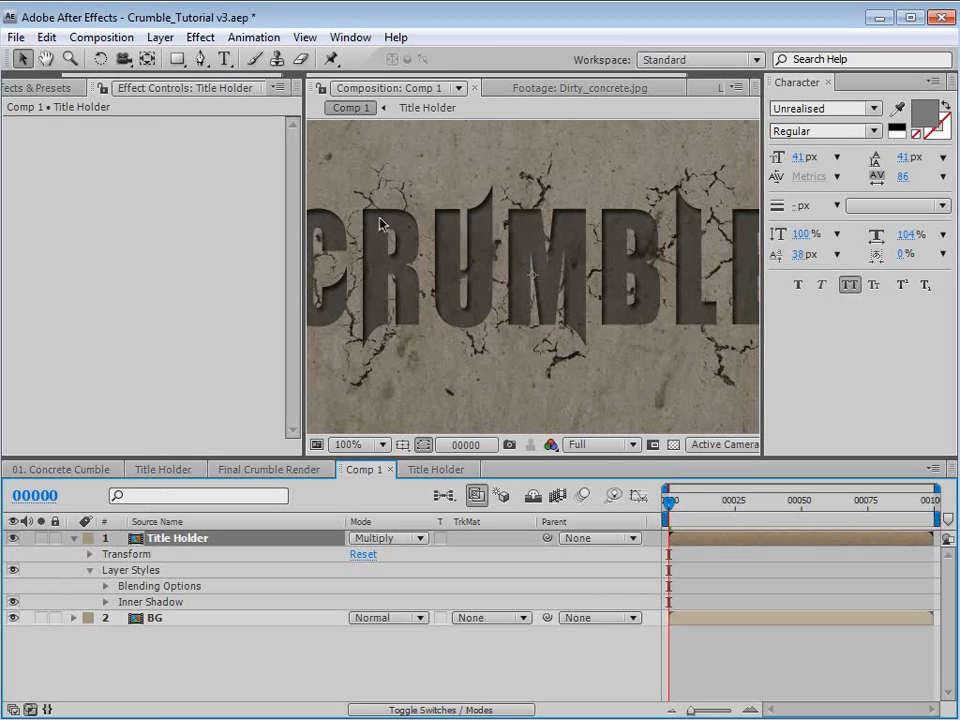
Set the Inner Shadow angle of the Title Holder layer to 90°
{"action": "left_click", "coordinate": [106, 602]}
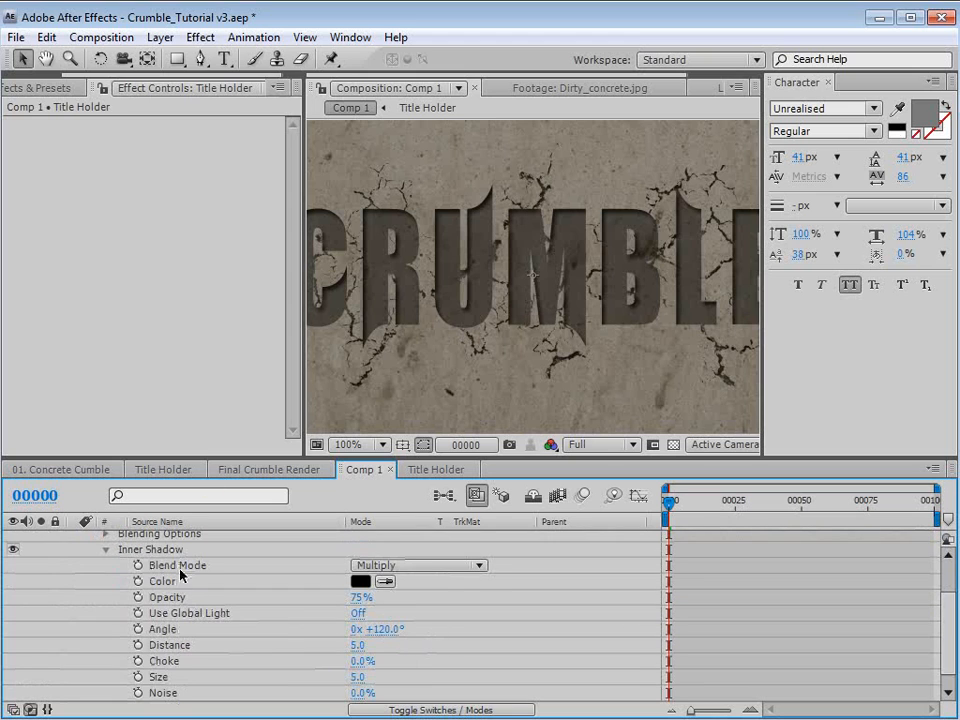
{"action": "left_click", "coordinate": [384, 634]}
{"action": "type", "text": "90"}
{"action": "key", "text": "Return"}
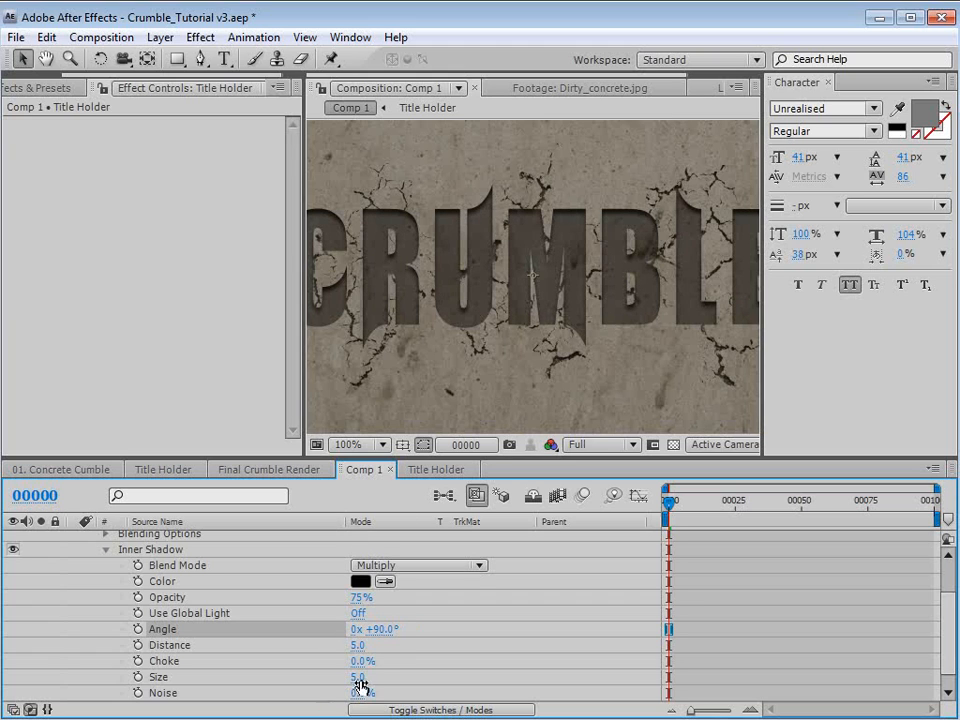
Set both the distance and the size of the Title Holder layer's Inner Shadow to 4
{"action": "left_click_drag", "start_coordinate": [360, 678], "coordinate": [353, 677]}
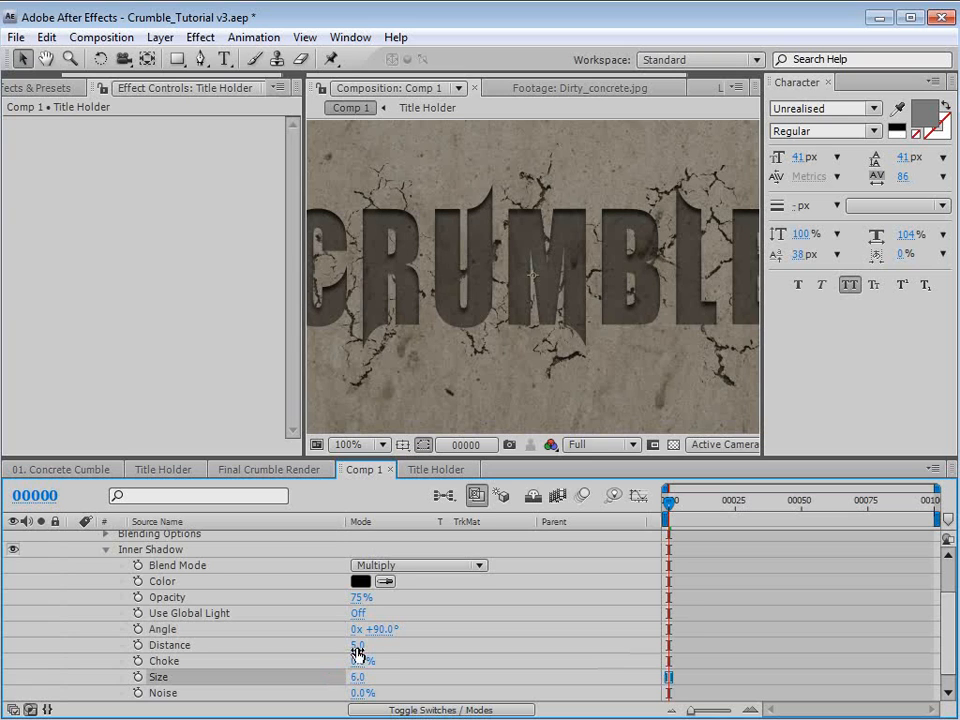
{"action": "left_click", "coordinate": [355, 645]}
{"action": "left_click", "coordinate": [358, 677]}
{"action": "type", "text": "4"}
{"action": "key", "text": "Return"}
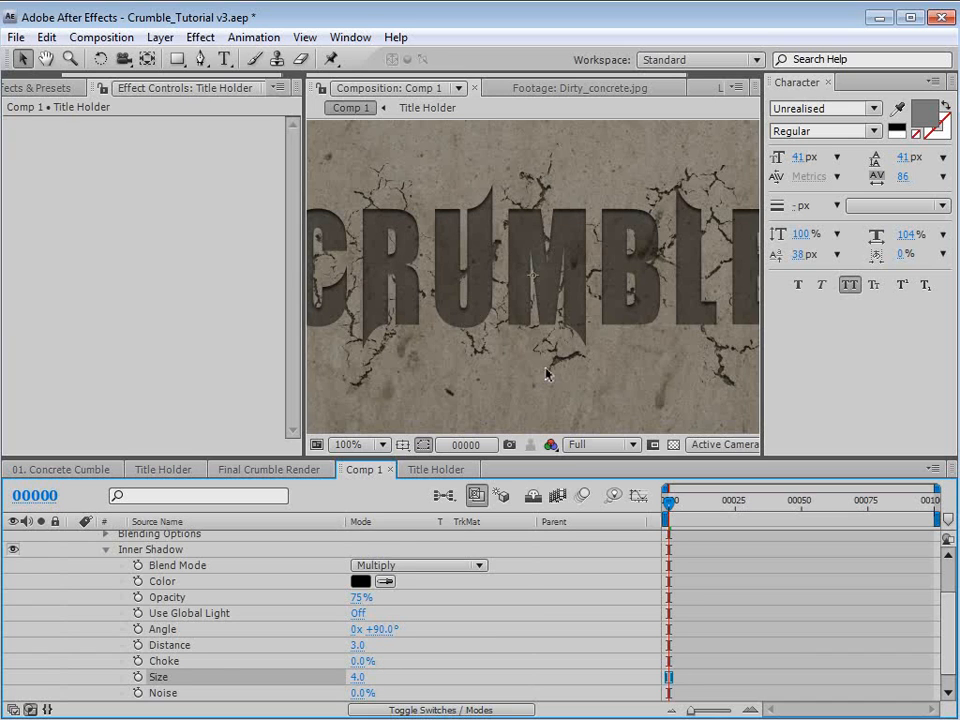
{"action": "scroll", "coordinate": [263, 597], "scroll_direction": "up", "scroll_amount": 2}
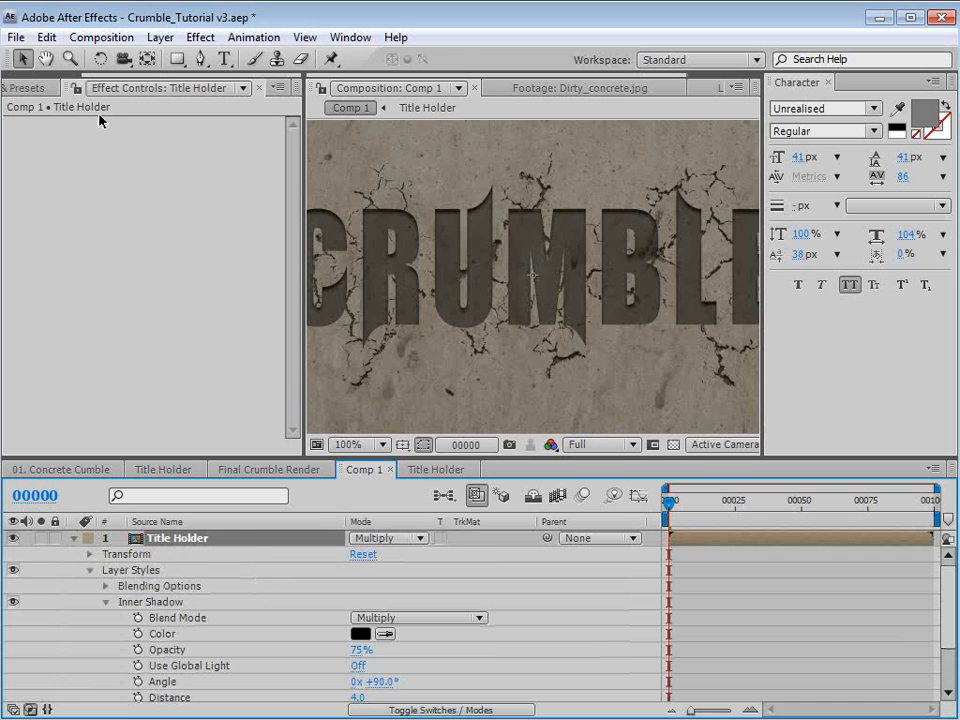
Add a Bevel and Emboss layer style to the Title Holder layer and collapse the Inner Shadow settings
{"action": "left_click", "coordinate": [160, 37]}
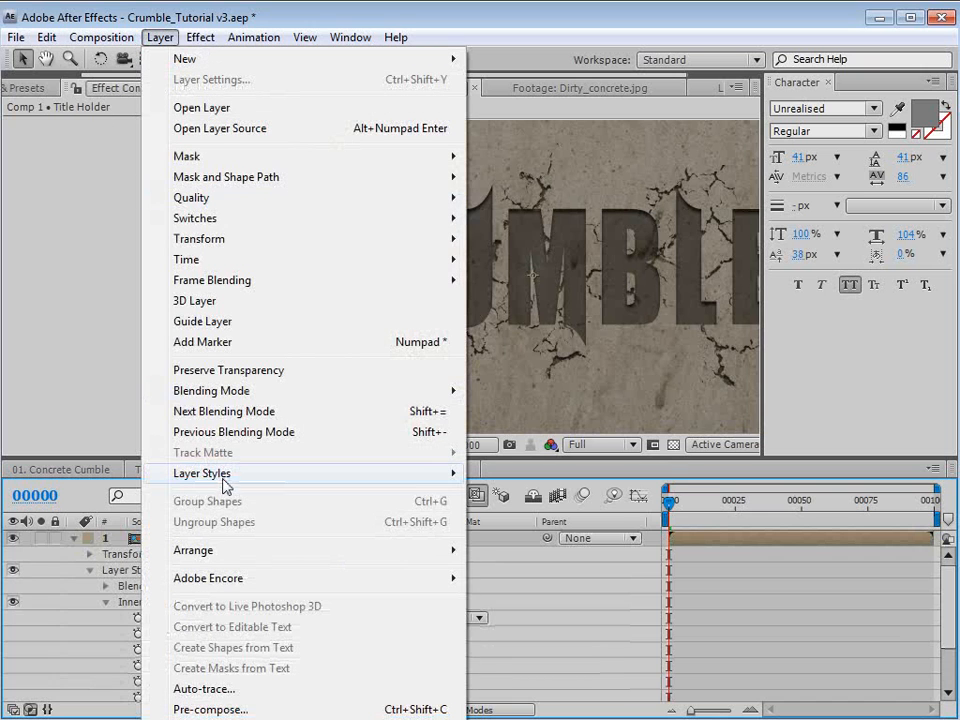
{"action": "mouse_move", "coordinate": [225, 485]}
{"action": "left_click", "coordinate": [572, 625]}
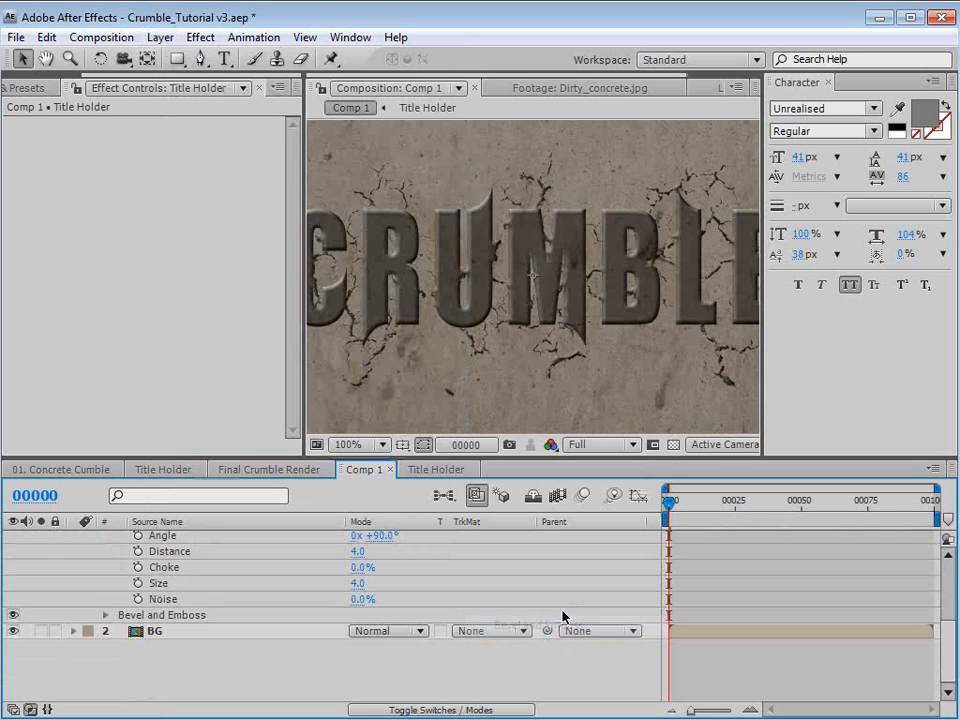
{"action": "scroll", "coordinate": [235, 590], "scroll_direction": "up", "scroll_amount": 3}
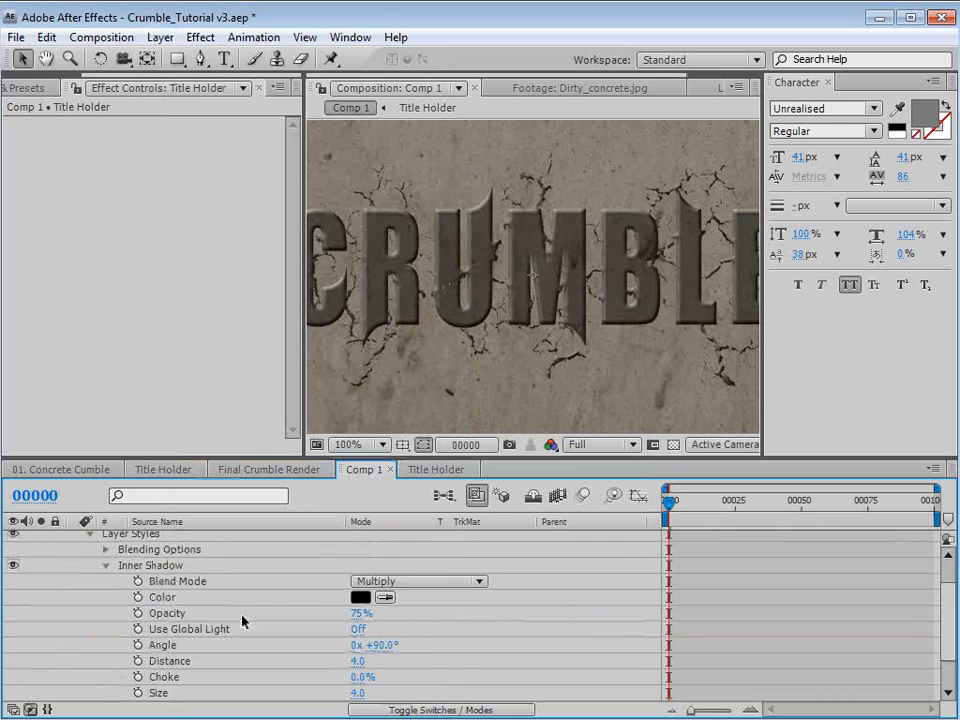
{"action": "left_click", "coordinate": [107, 566]}
{"action": "left_click", "coordinate": [90, 570]}
{"action": "left_click", "coordinate": [90, 570]}
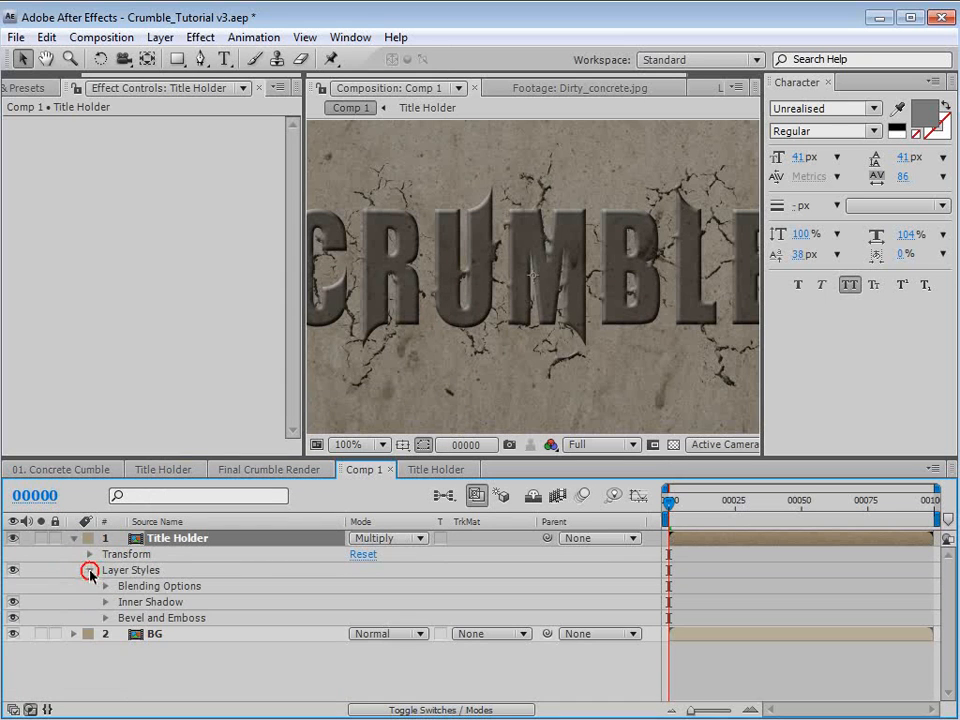
Set the Title Holder's Bevel and Emboss style to Outer Bevel and its direction to Down
{"action": "left_click", "coordinate": [107, 618]}
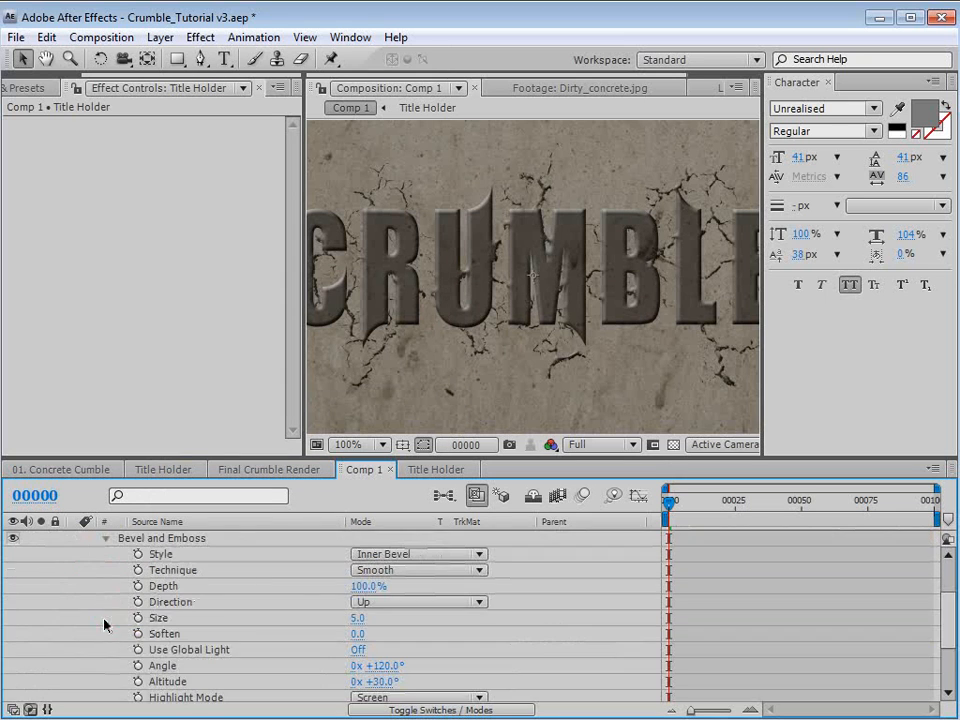
{"action": "left_click", "coordinate": [390, 554]}
{"action": "left_click", "coordinate": [411, 537]}
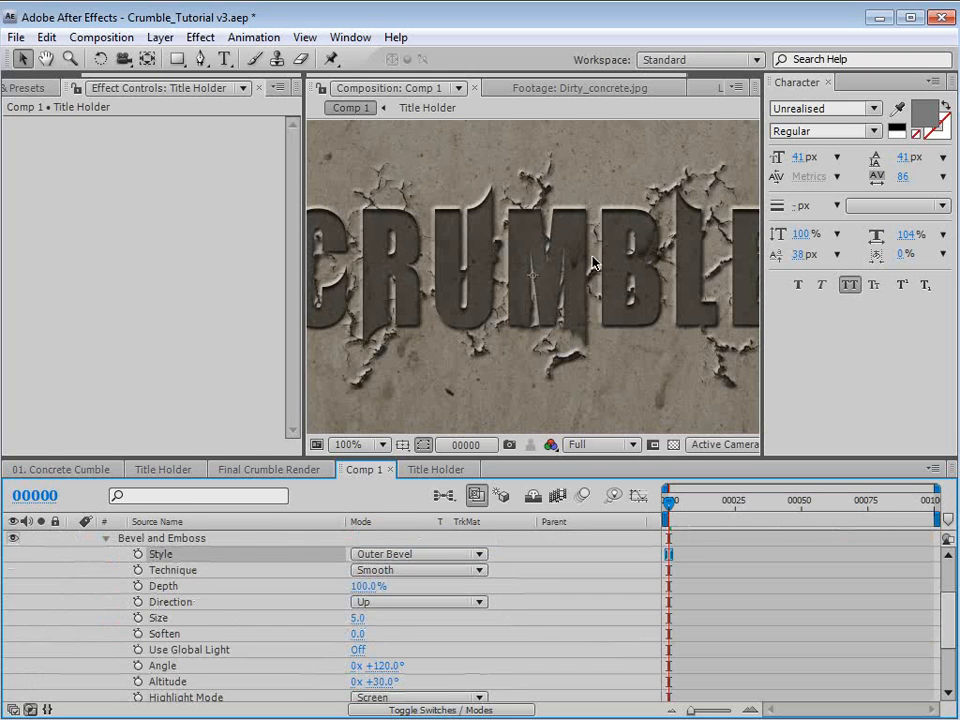
{"action": "left_click_drag", "start_coordinate": [512, 458], "coordinate": [512, 430]}
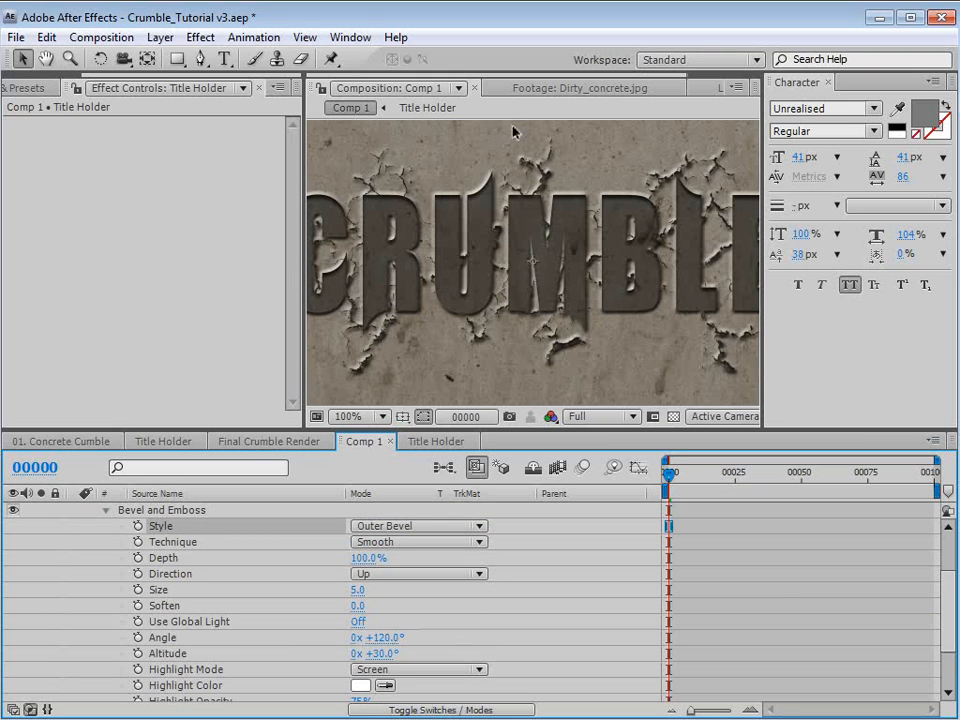
{"action": "left_click", "coordinate": [398, 574]}
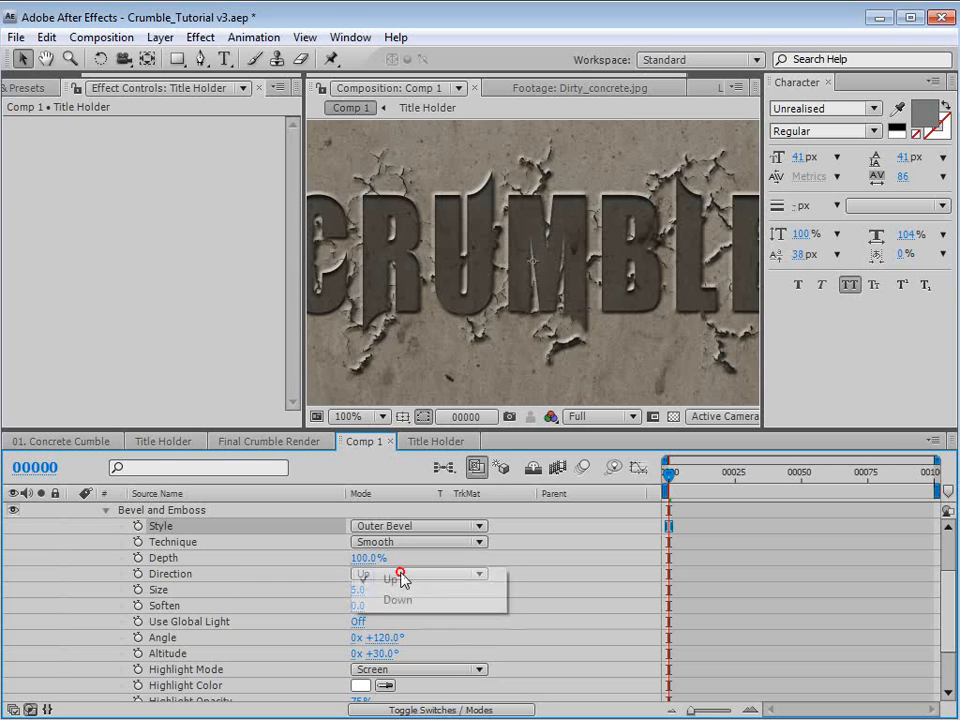
{"action": "left_click", "coordinate": [394, 600]}
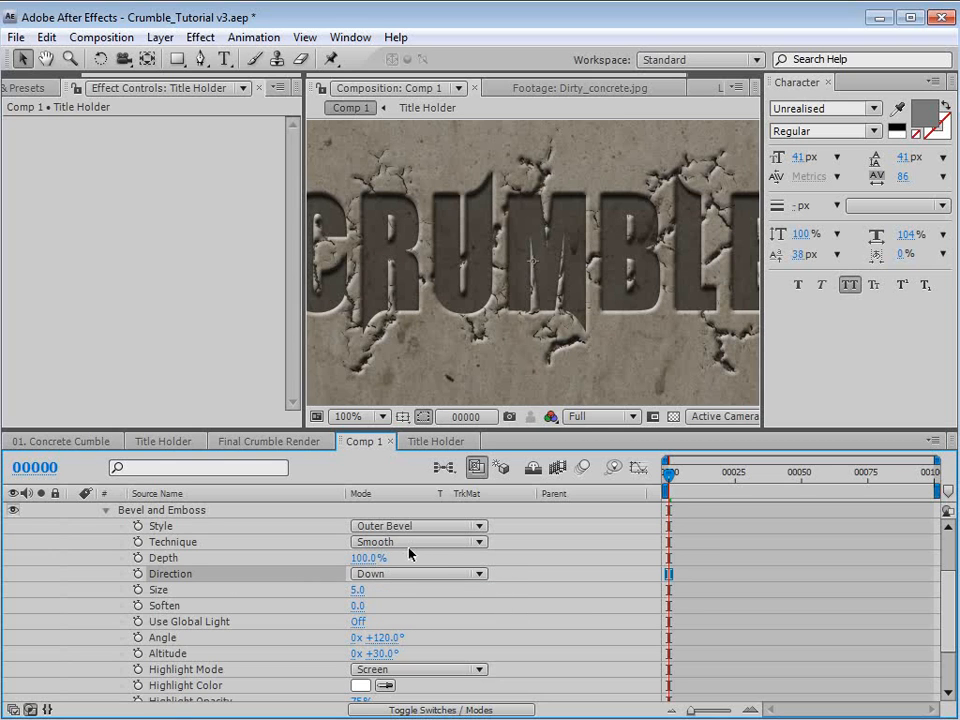
Reduce the Bevel and Emboss size to 2 and collapse the Title Holder's layer style settings
{"action": "left_click_drag", "start_coordinate": [356, 590], "coordinate": [346, 590]}
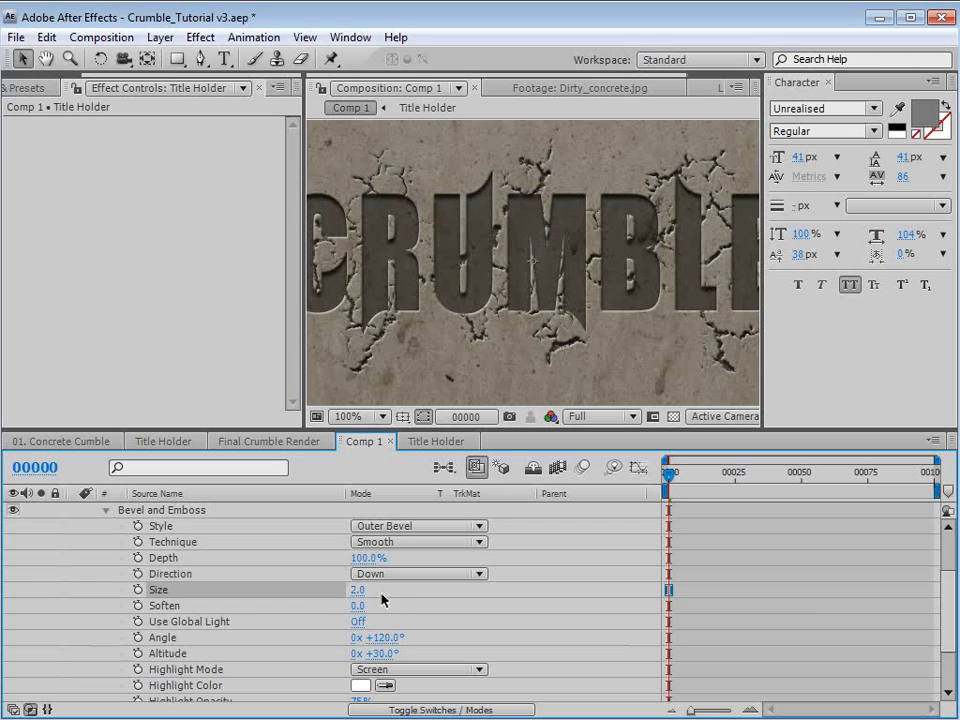
{"action": "scroll", "coordinate": [480, 615], "scroll_direction": "down", "scroll_amount": 2}
{"action": "scroll", "coordinate": [300, 610], "scroll_direction": "up", "scroll_amount": 4}
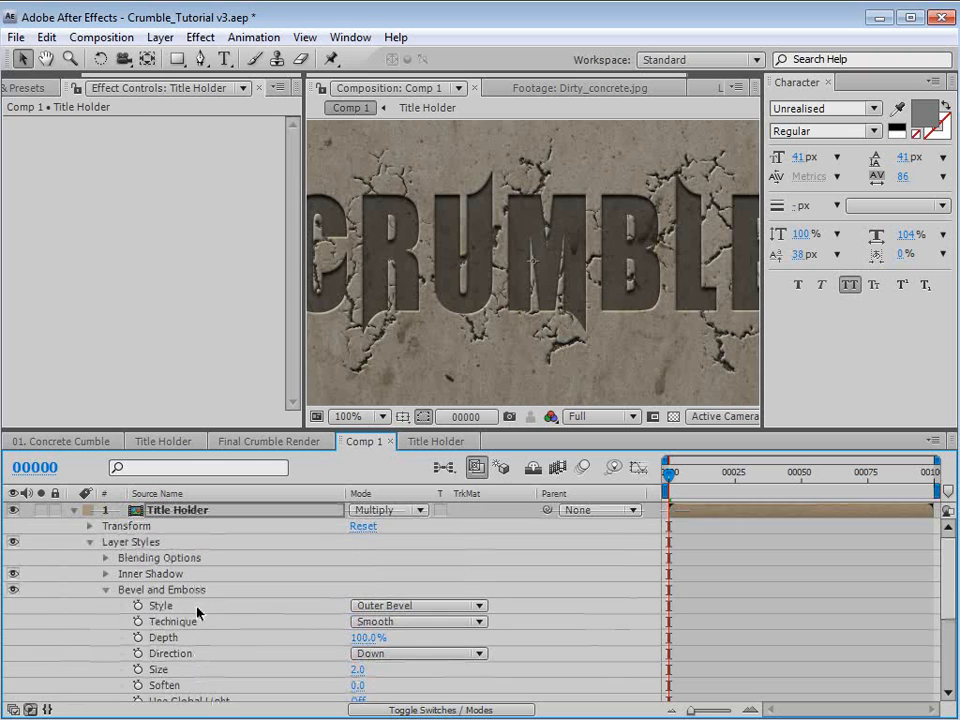
{"action": "left_click", "coordinate": [108, 590]}
{"action": "left_click", "coordinate": [90, 542]}
{"action": "scroll", "coordinate": [632, 350], "scroll_direction": "down", "scroll_amount": 2}
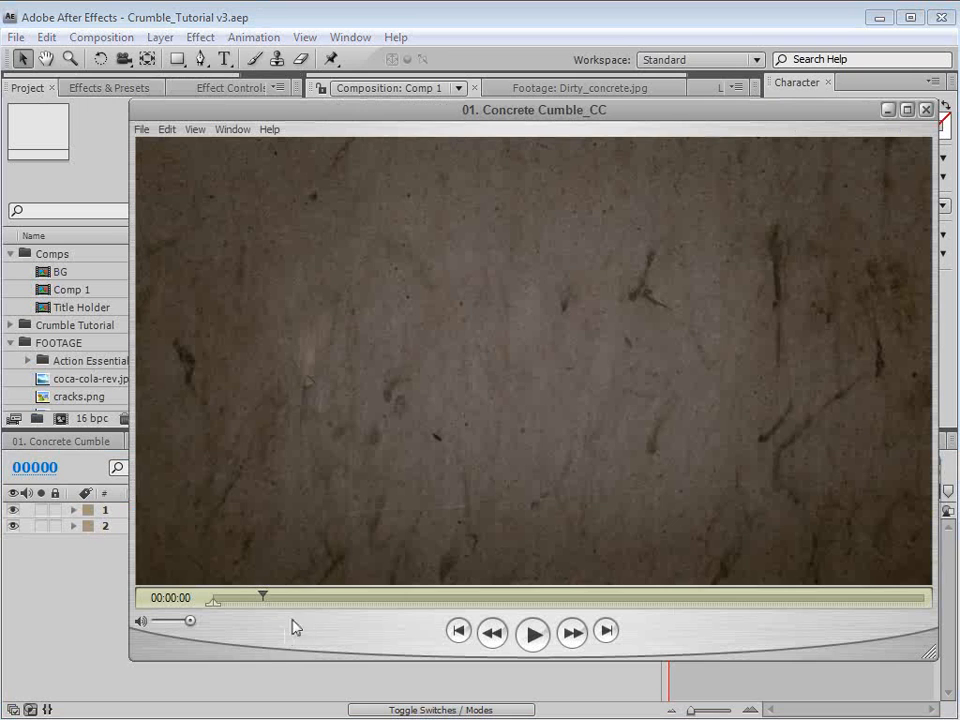
Scrub through the start of the rendered 01. Concrete Cumble_CC clip to examine how pieces break out of the wall
{"action": "left_click_drag", "start_coordinate": [264, 598], "coordinate": [286, 598]}
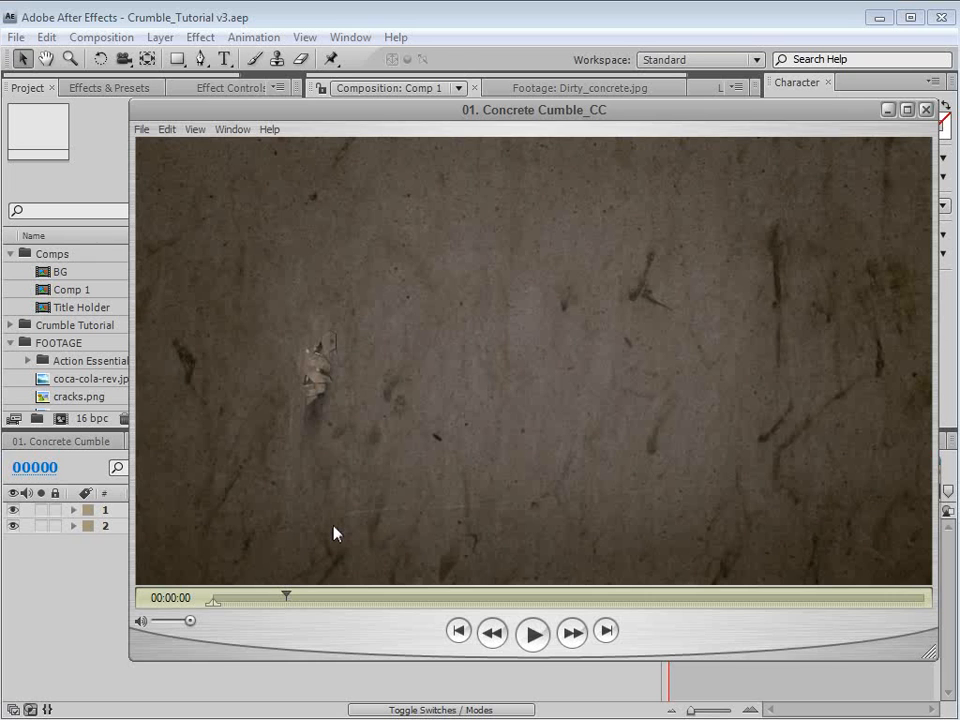
{"action": "left_click_drag", "start_coordinate": [296, 600], "coordinate": [311, 598]}
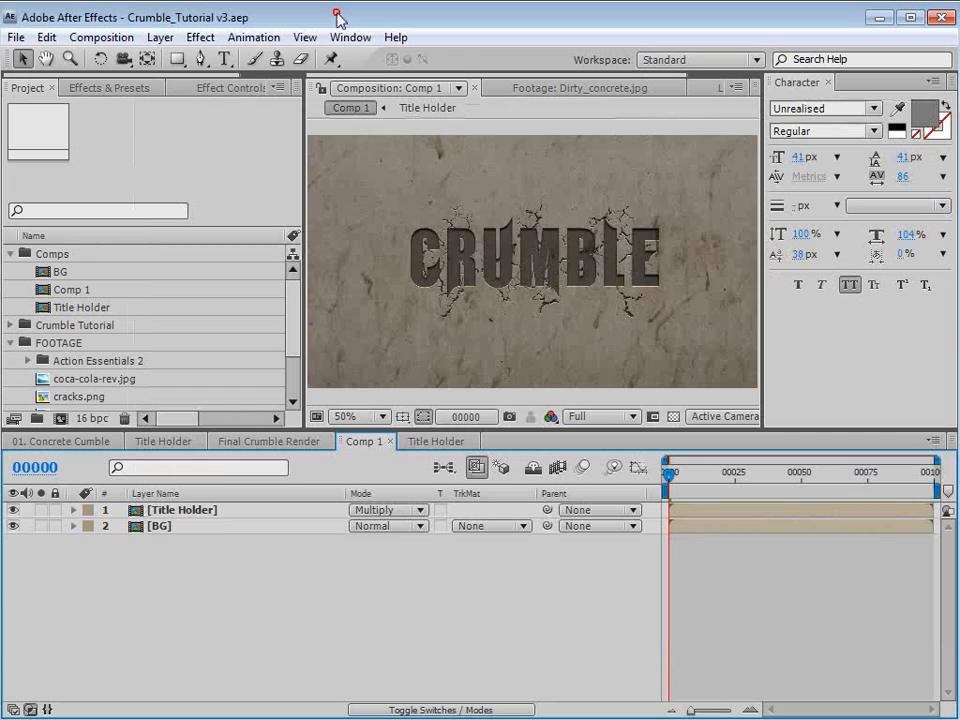
Duplicate the BG layer in Comp 1
{"action": "left_click", "coordinate": [157, 522]}
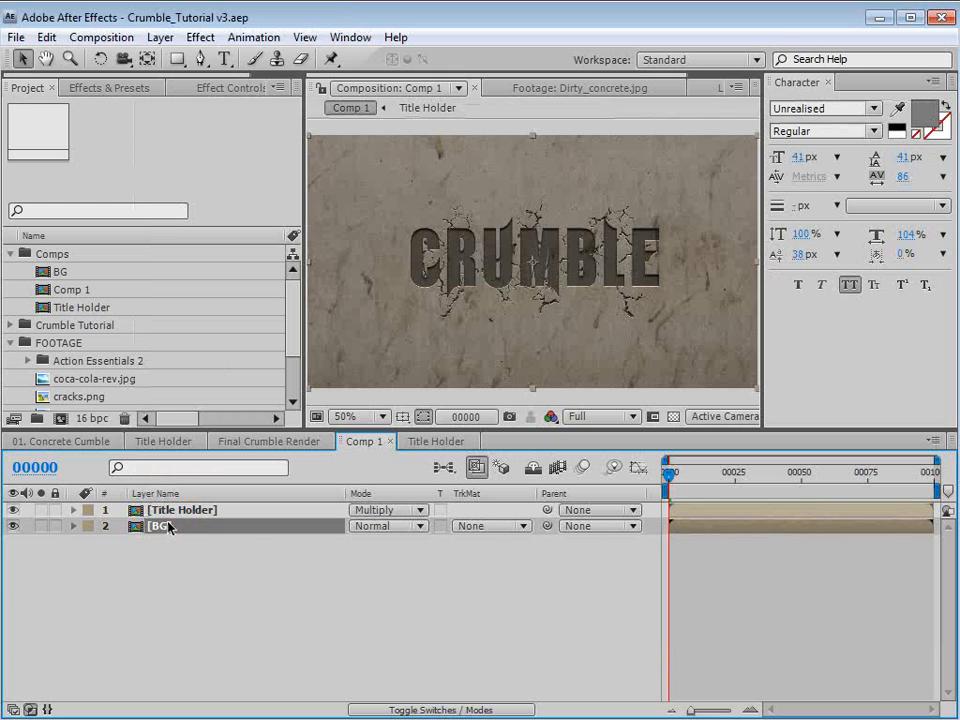
{"action": "left_click", "coordinate": [46, 37]}
{"action": "left_click", "coordinate": [80, 240]}
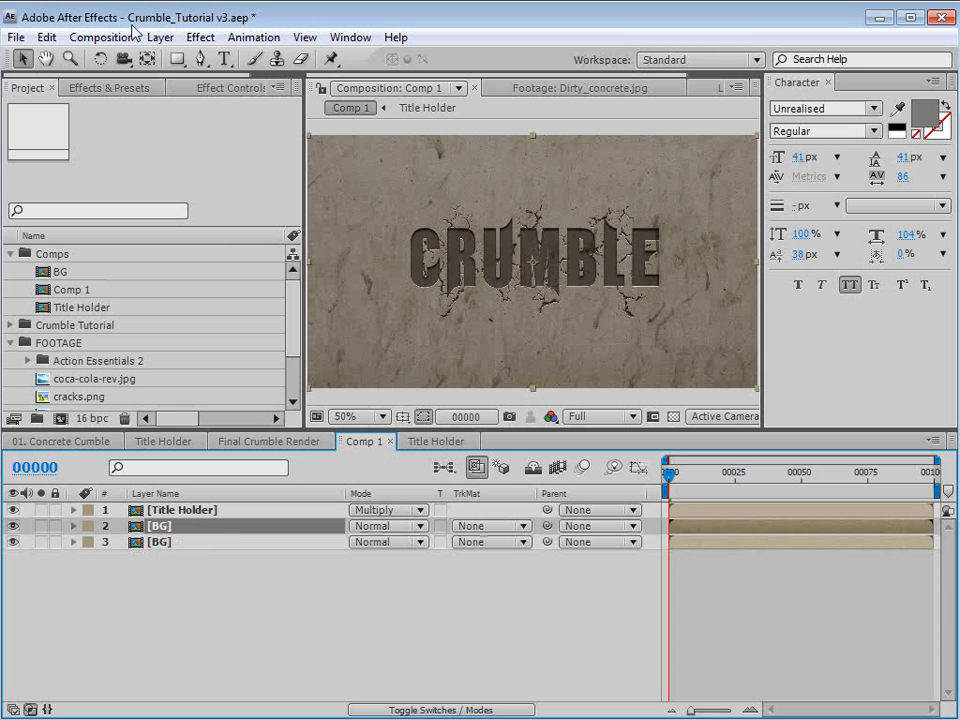
Pre-compose the upper BG layer as Shatter, moving all attributes into the new composition, and open it
{"action": "left_click", "coordinate": [160, 37]}
{"action": "left_click", "coordinate": [192, 709]}
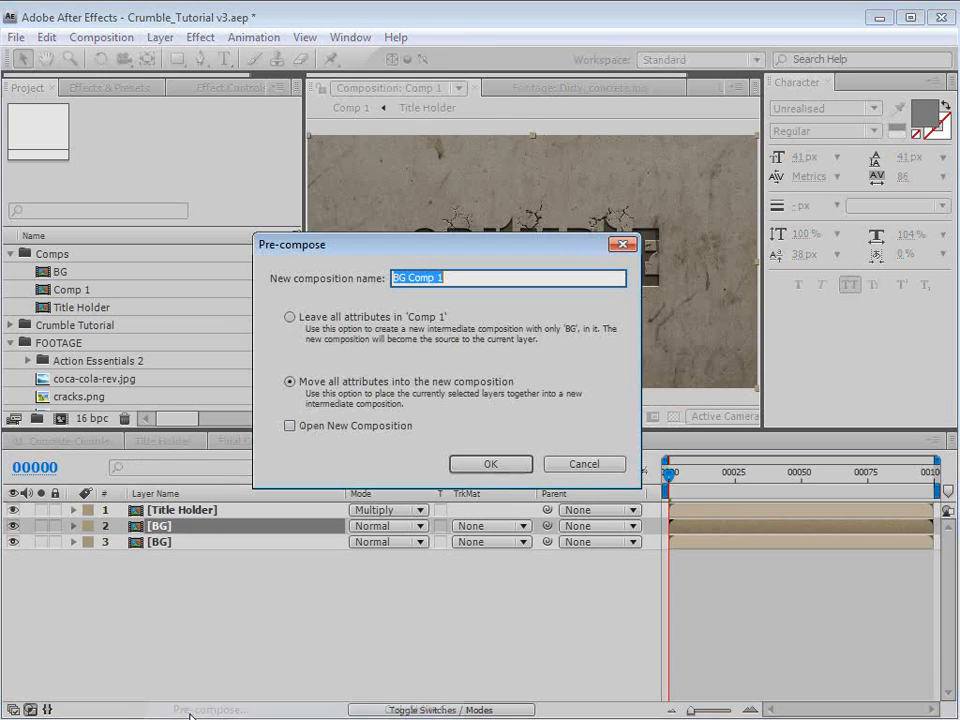
{"action": "left_click_drag", "start_coordinate": [463, 277], "coordinate": [337, 287]}
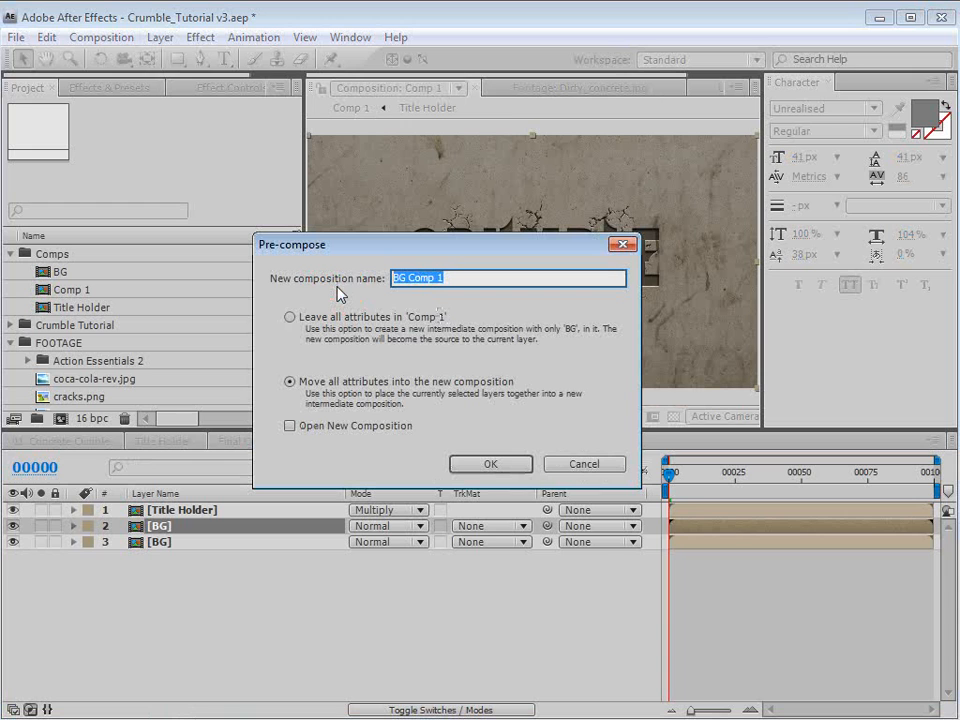
{"action": "type", "text": "Shatter"}
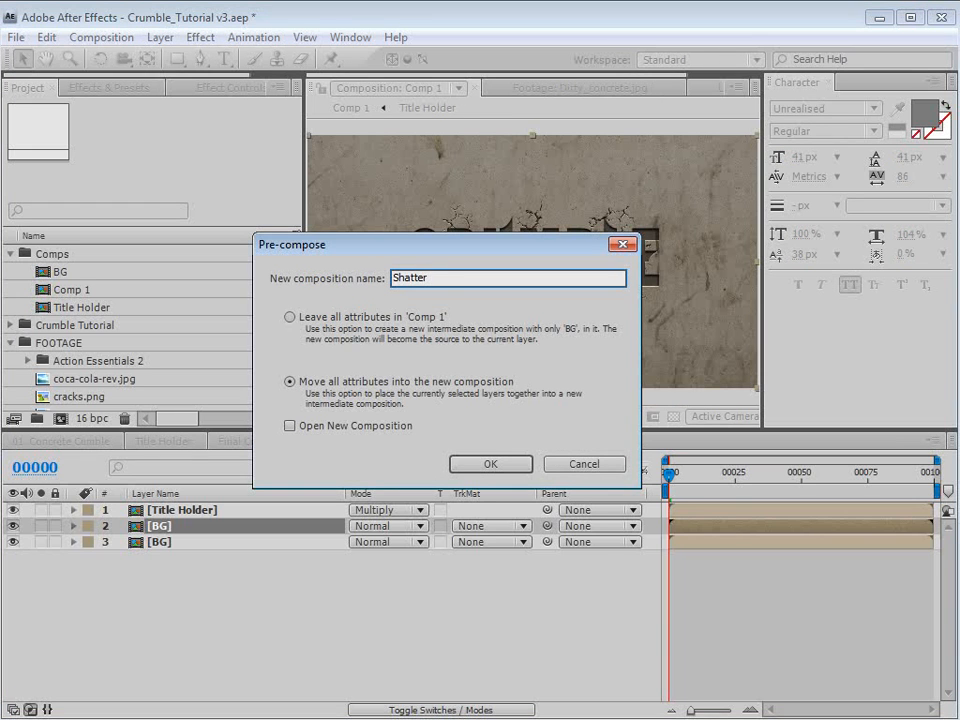
{"action": "left_click", "coordinate": [489, 463]}
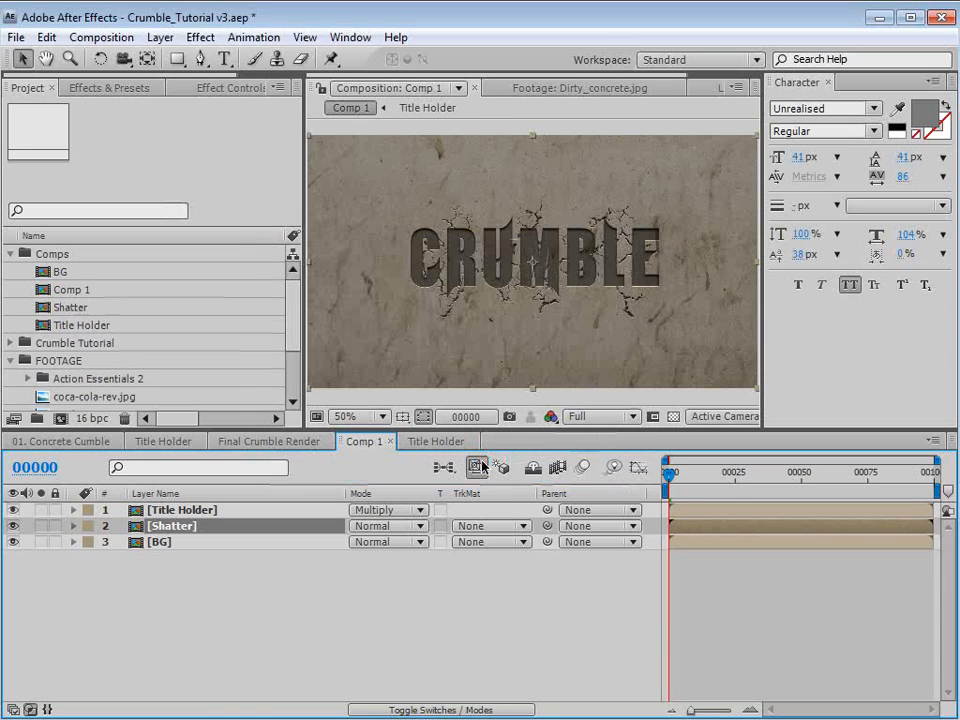
{"action": "double_click", "coordinate": [176, 527]}
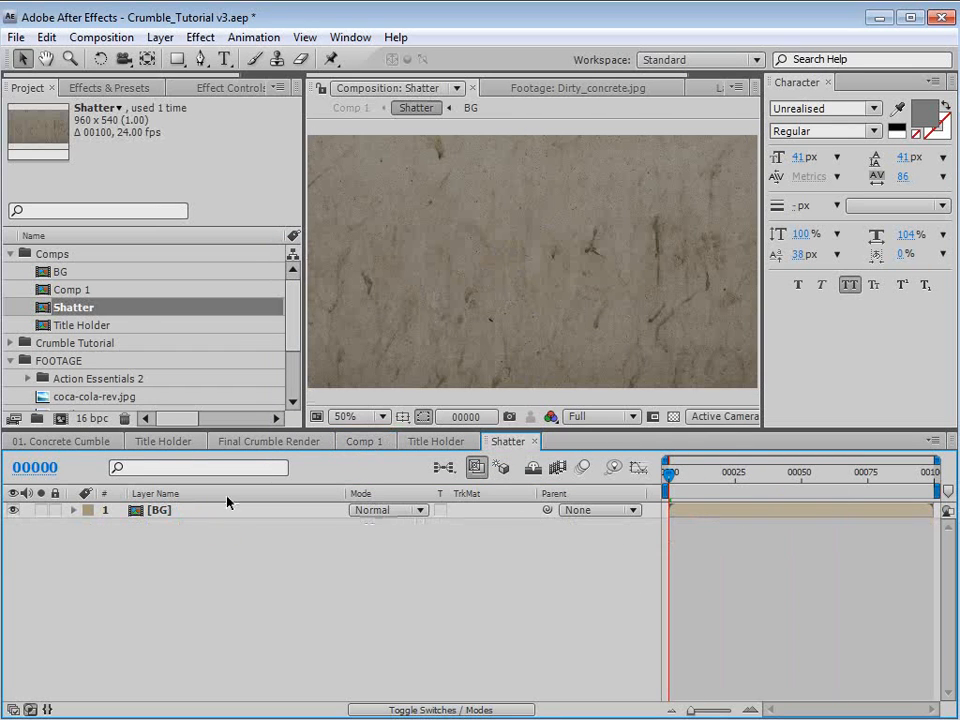
Locate the Title Holder composition in the project and inspect its CRUMBLE lettering and cracks up close
{"action": "left_click", "coordinate": [50, 253]}
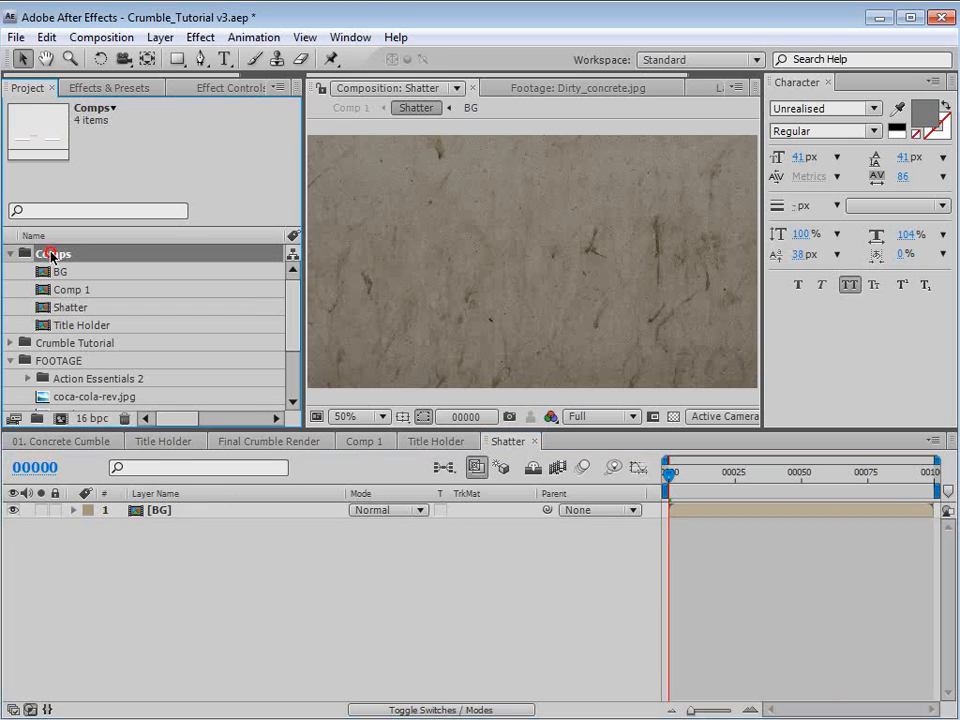
{"action": "left_click", "coordinate": [79, 326]}
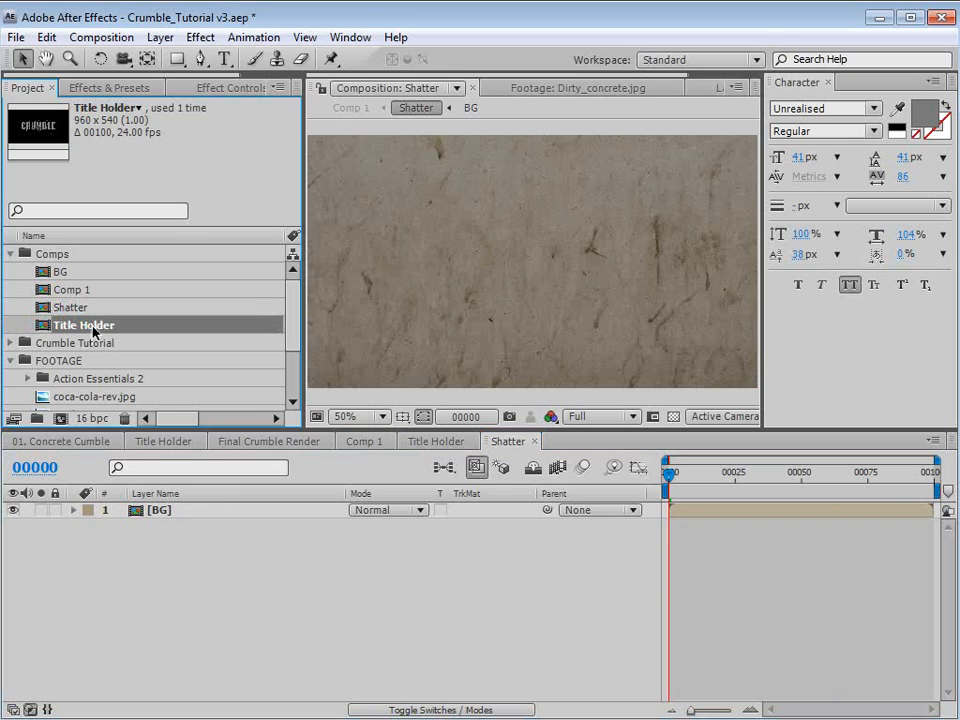
{"action": "left_click", "coordinate": [441, 442]}
{"action": "scroll", "coordinate": [518, 270], "scroll_direction": "up", "scroll_amount": 2}
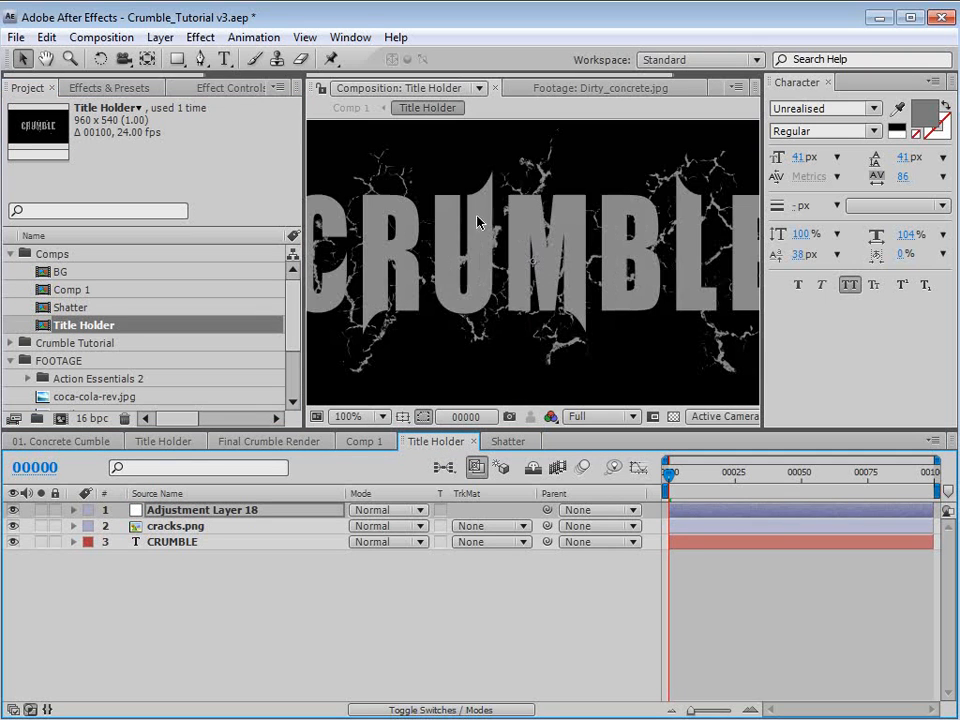
{"action": "scroll", "coordinate": [530, 270], "scroll_direction": "down", "scroll_amount": 2}
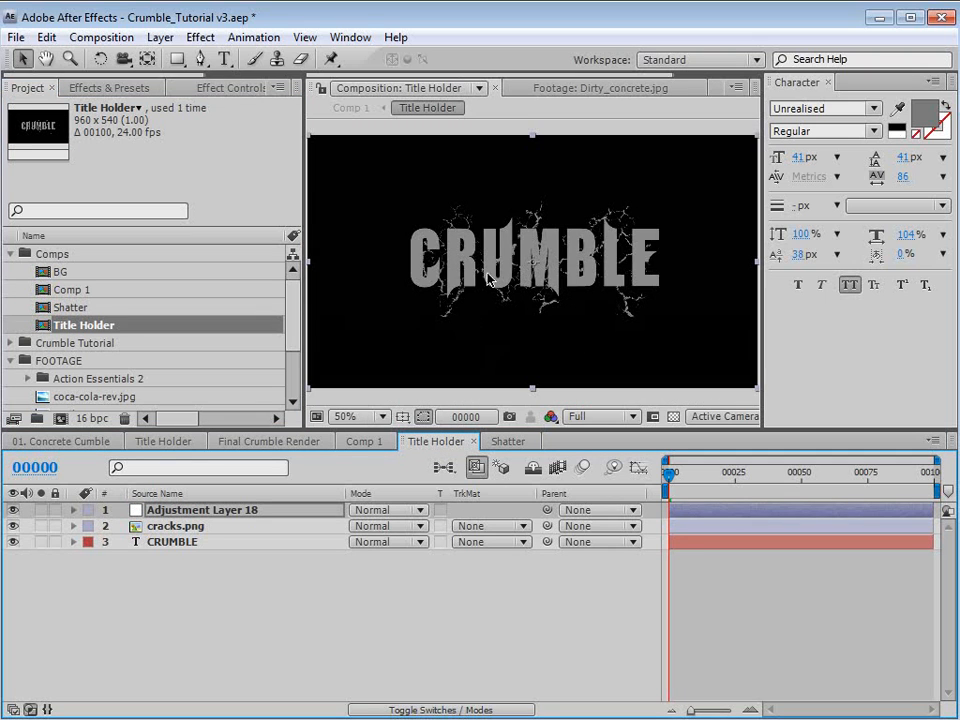
Place the Title Holder composition above the BG layer in the Shatter composition
{"action": "left_click", "coordinate": [508, 441]}
{"action": "left_click", "coordinate": [82, 328]}
{"action": "left_click_drag", "start_coordinate": [82, 328], "coordinate": [166, 512]}
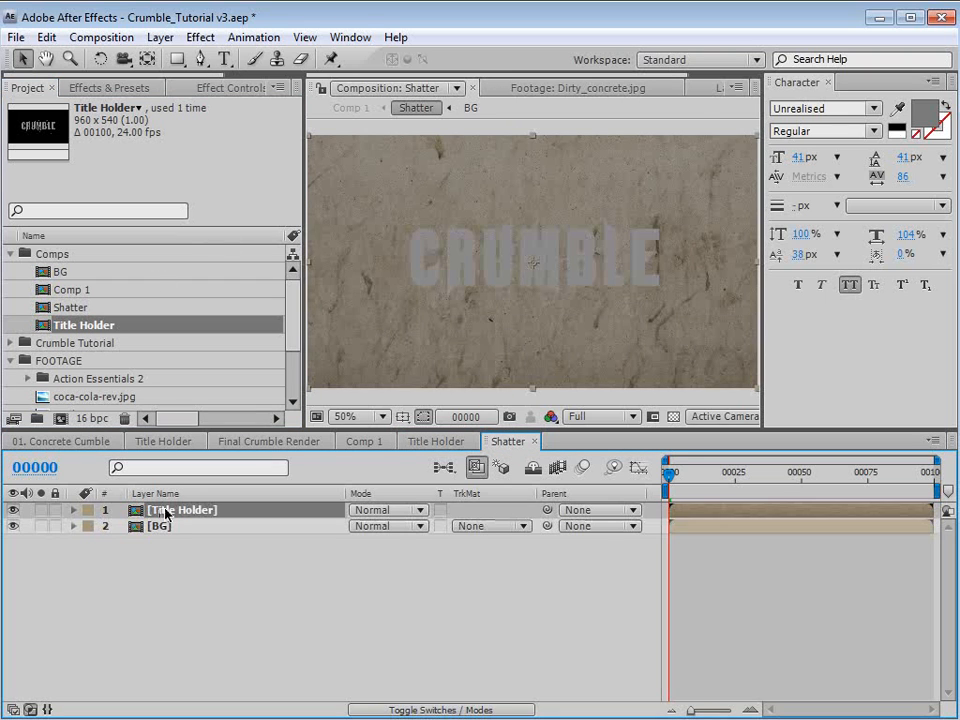
{"action": "left_click", "coordinate": [495, 543]}
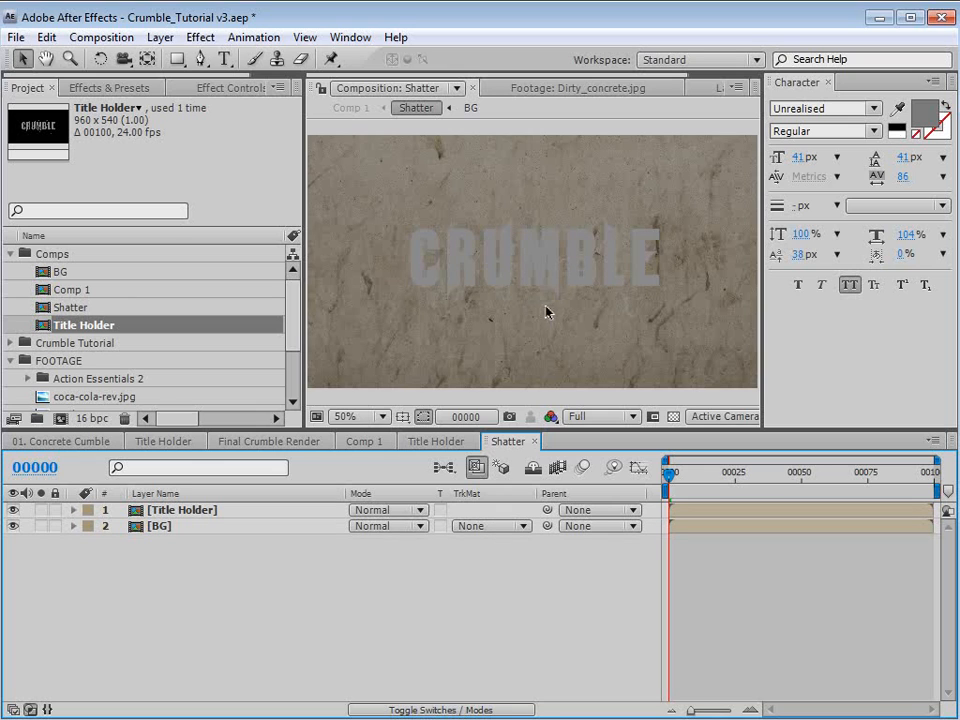
Set the BG layer's track matte to Alpha Matte "[Title Holder]", inspect the textured lettering up close, and keep BG selected
{"action": "left_click", "coordinate": [157, 527]}
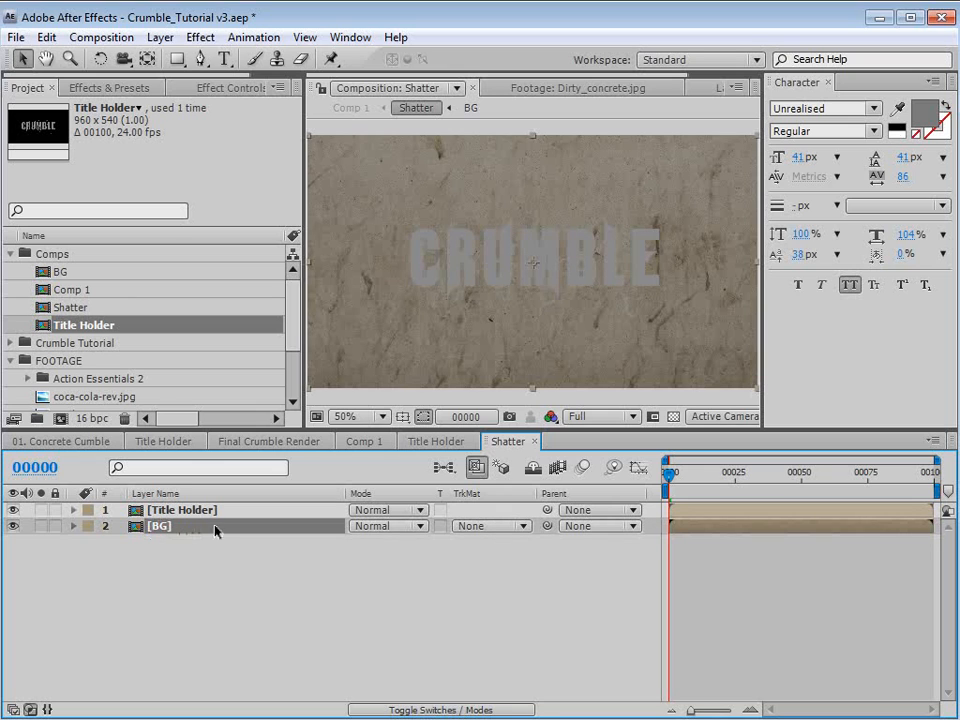
{"action": "left_click", "coordinate": [490, 525]}
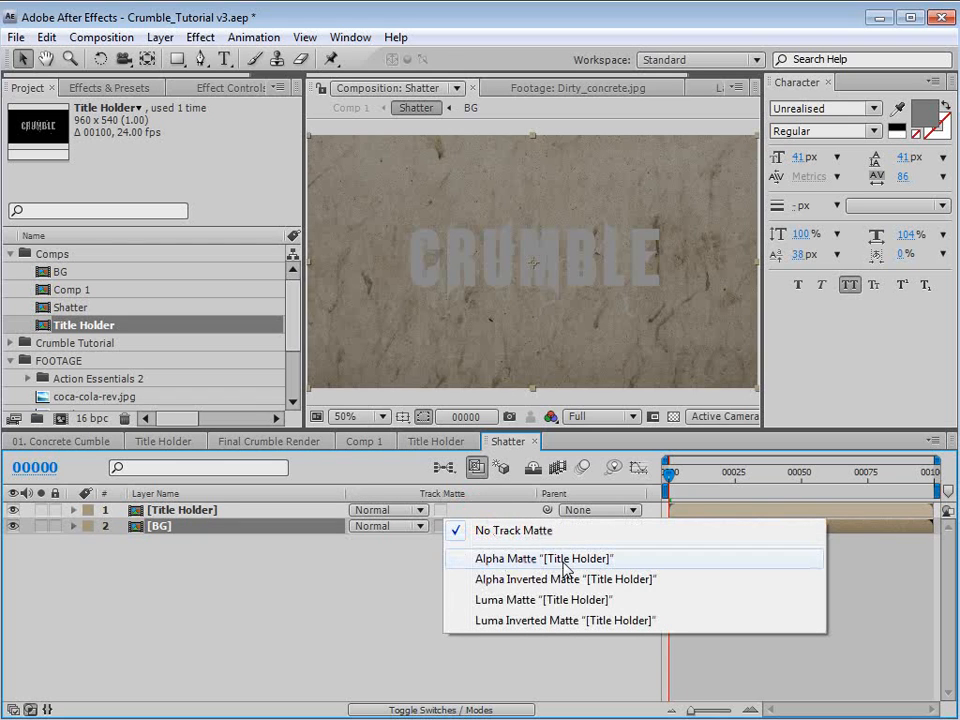
{"action": "left_click", "coordinate": [506, 559]}
{"action": "key", "text": "period"}
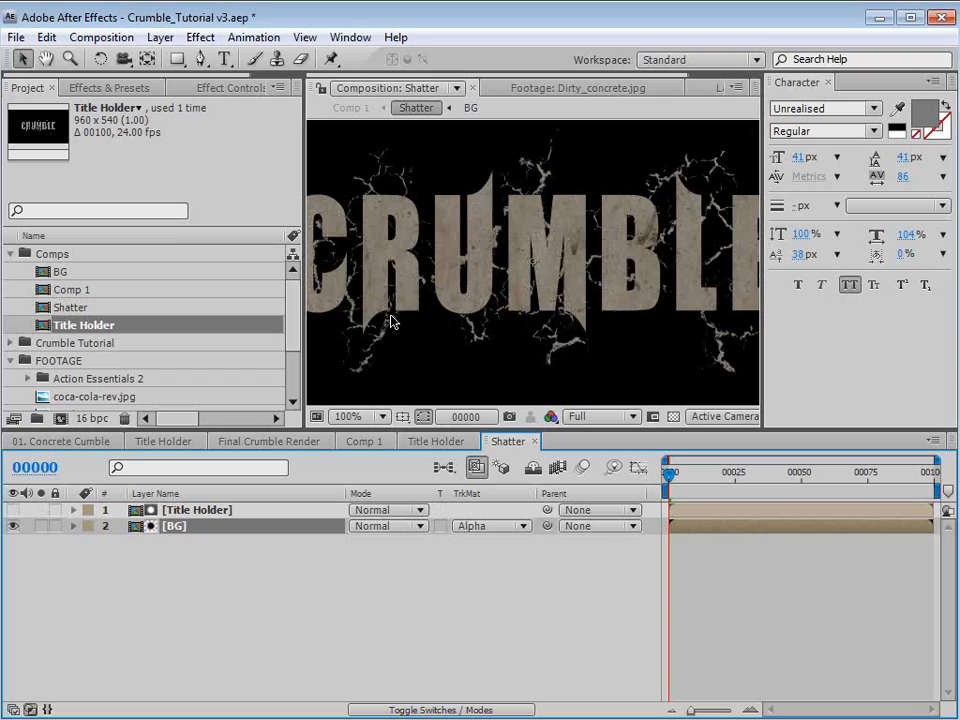
{"action": "key", "text": "space"}
{"action": "left_click_drag", "start_coordinate": [372, 264], "coordinate": [478, 298]}
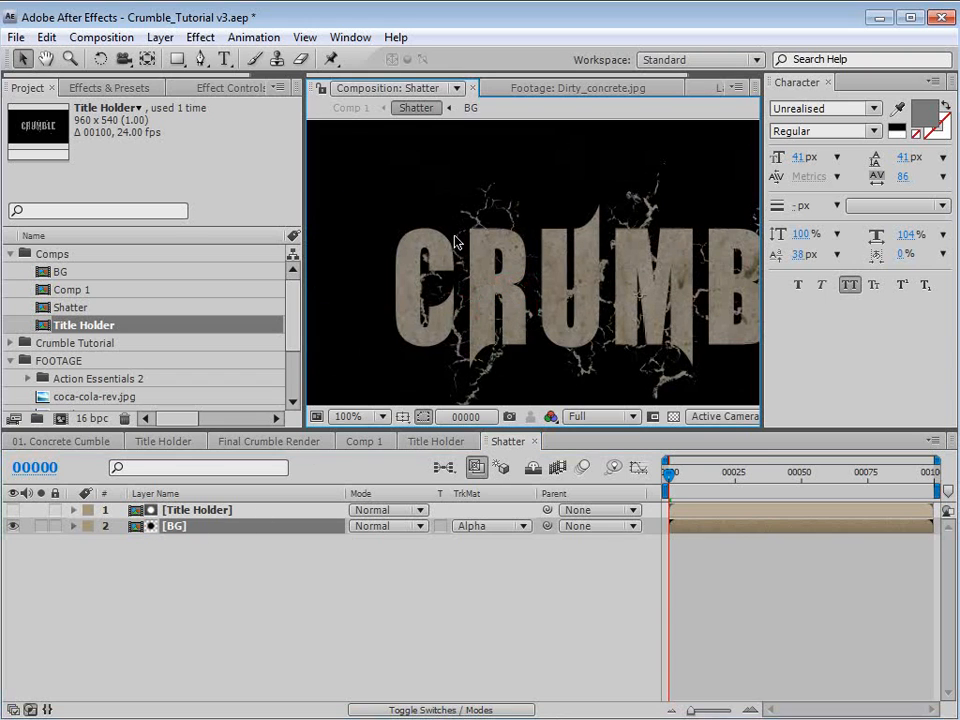
{"action": "left_click", "coordinate": [184, 535]}
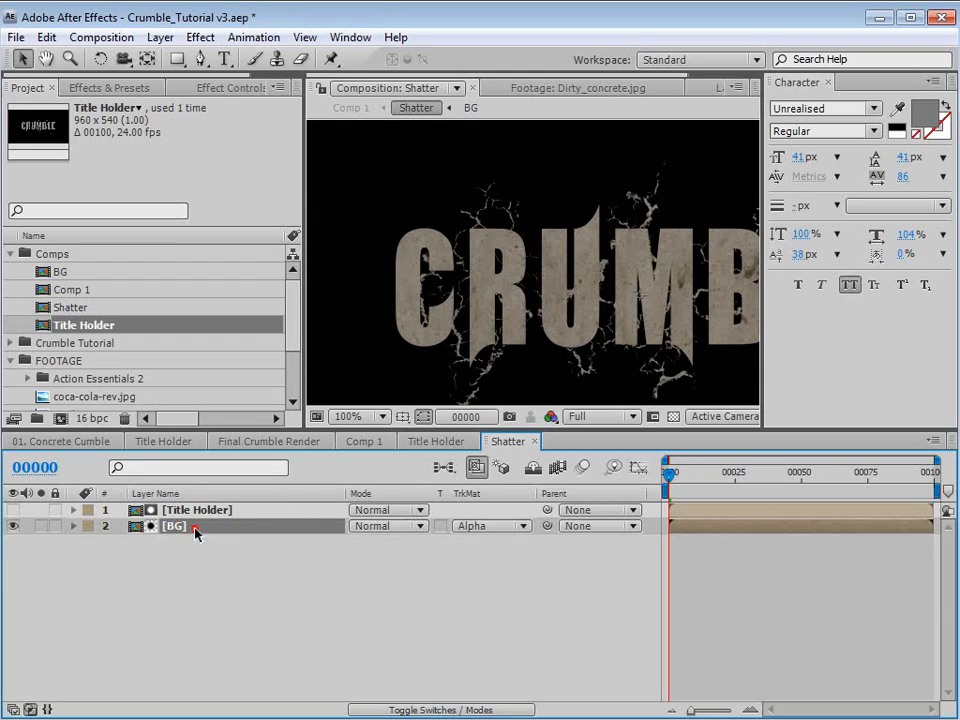
Pre-compose the Title Holder and BG layers together as Textured Map, moving all attributes into the new composition
{"action": "left_click", "coordinate": [176, 509]}
{"action": "left_click", "coordinate": [184, 525], "text": "shift"}
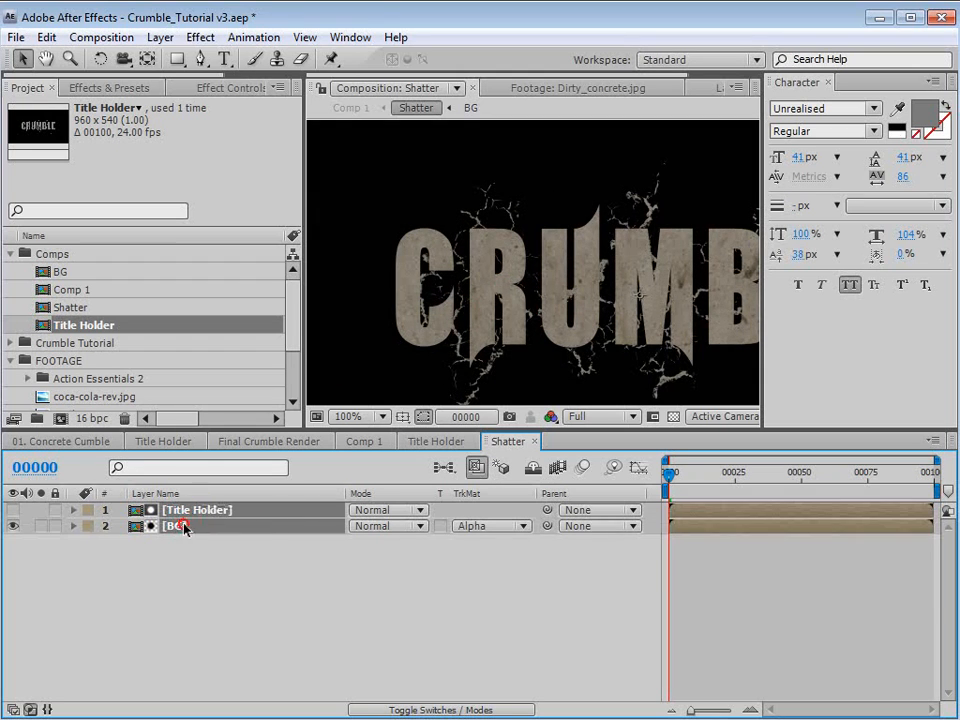
{"action": "left_click", "coordinate": [160, 38]}
{"action": "left_click", "coordinate": [195, 706]}
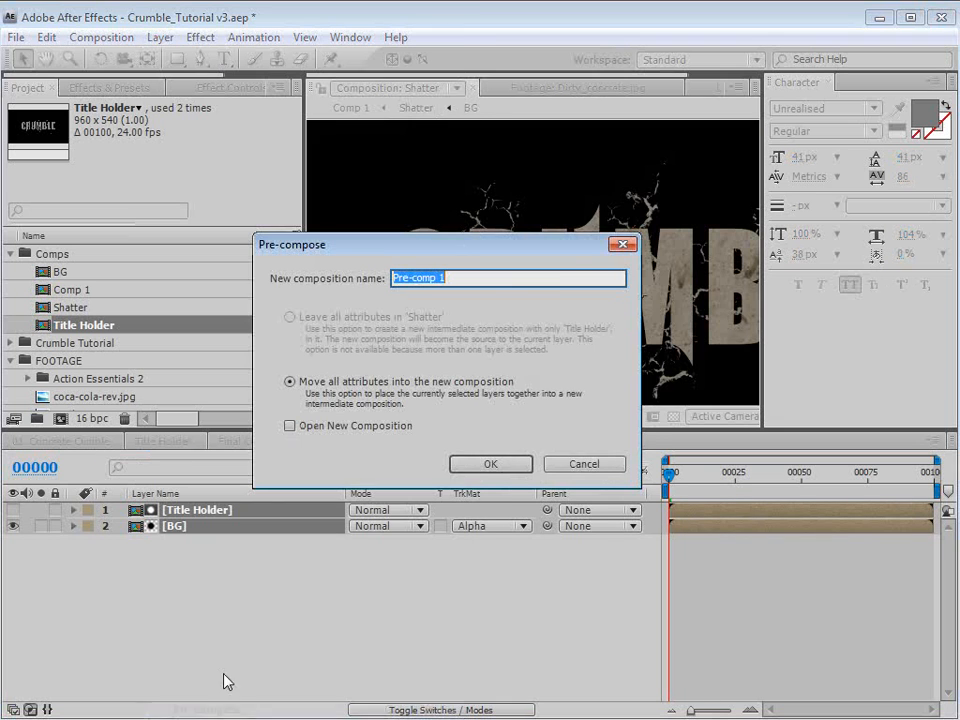
{"action": "type", "text": "Text"}
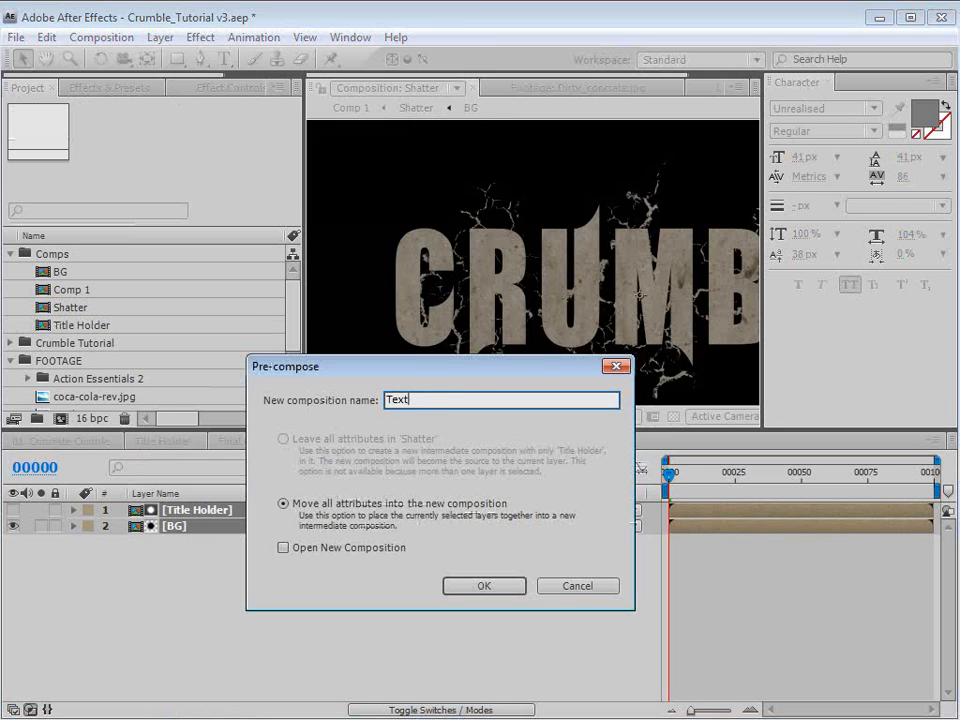
{"action": "type", "text": "ured Map"}
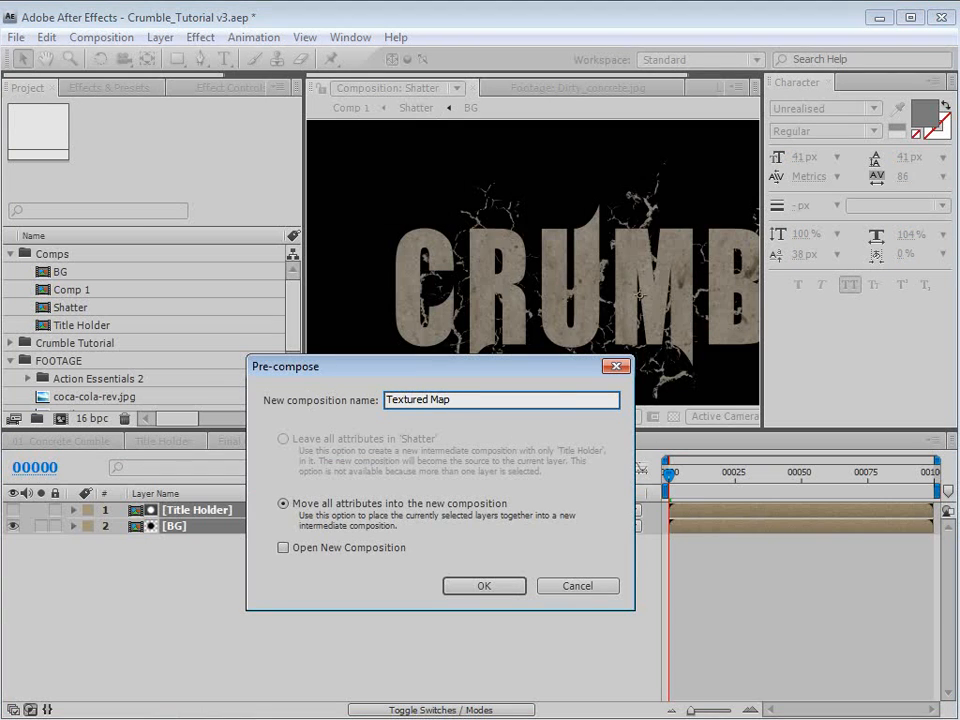
{"action": "left_click", "coordinate": [486, 588]}
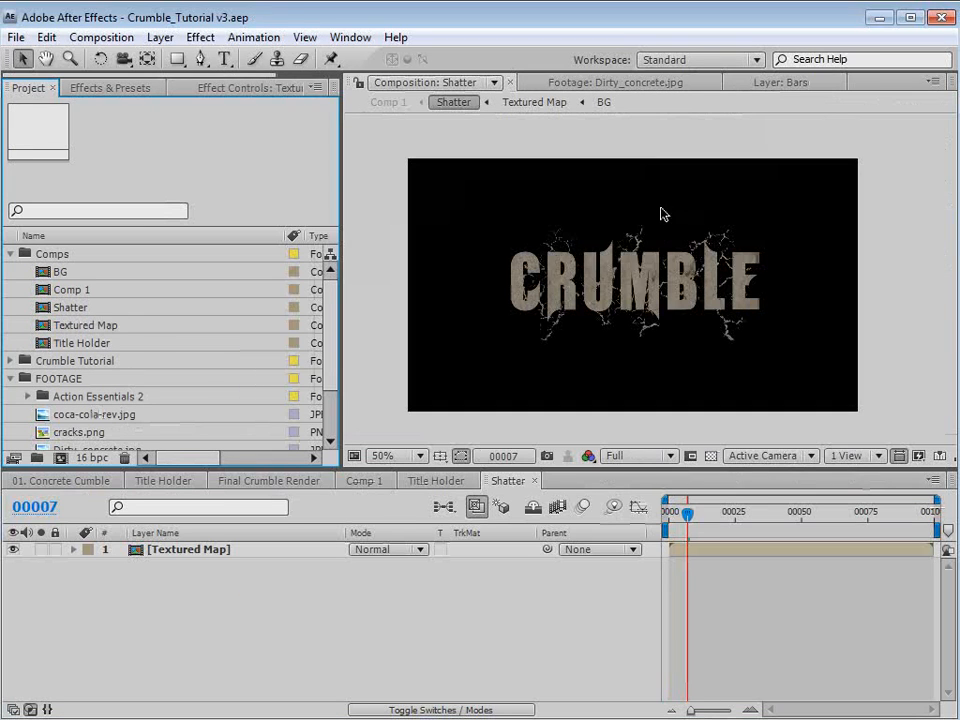
Apply the Shatter effect to the Textured Map layer and scrub through the first frames
{"action": "left_click", "coordinate": [104, 88]}
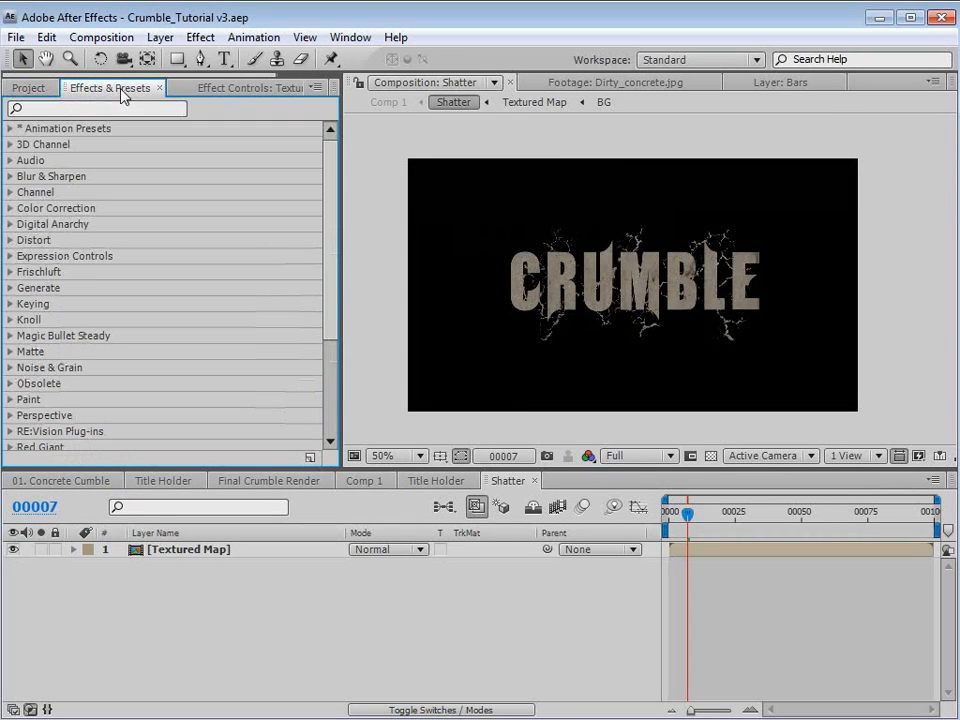
{"action": "left_click", "coordinate": [93, 109]}
{"action": "type", "text": "shatter"}
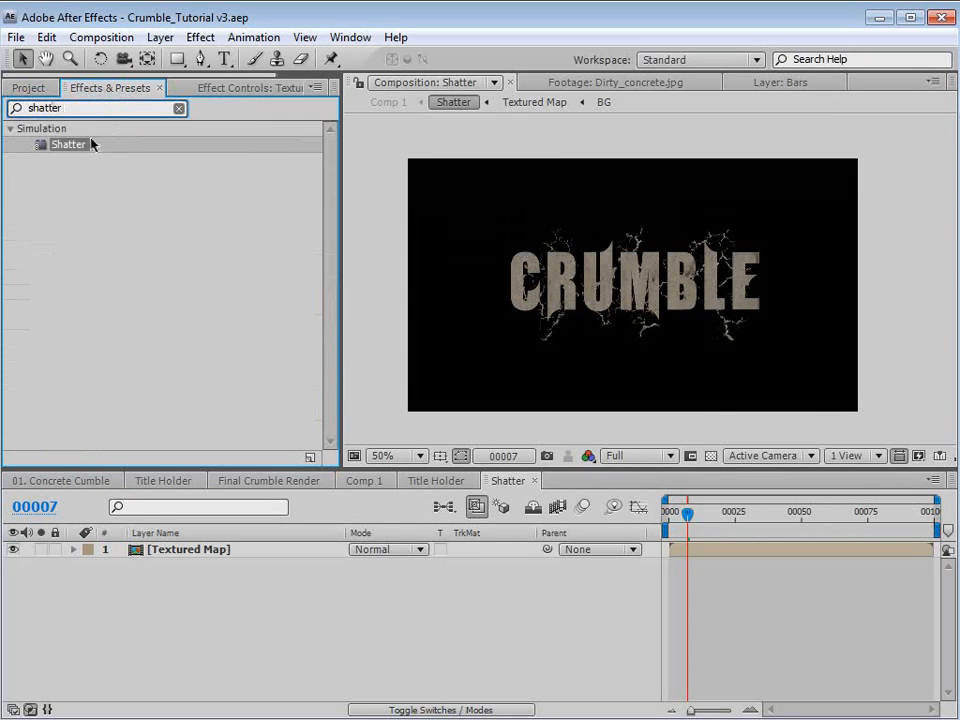
{"action": "left_click_drag", "start_coordinate": [91, 145], "coordinate": [198, 555]}
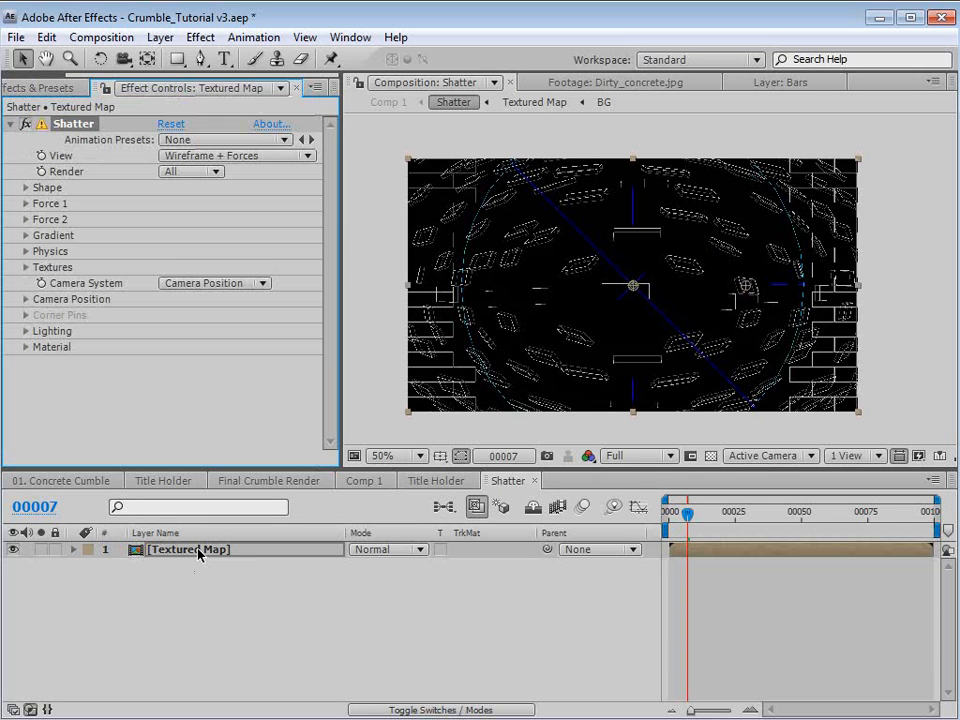
{"action": "mouse_move", "coordinate": [693, 519]}
{"action": "left_mouse_down"}
{"action": "mouse_move", "coordinate": [672, 516]}
{"action": "mouse_move", "coordinate": [692, 516]}
{"action": "left_mouse_up"}
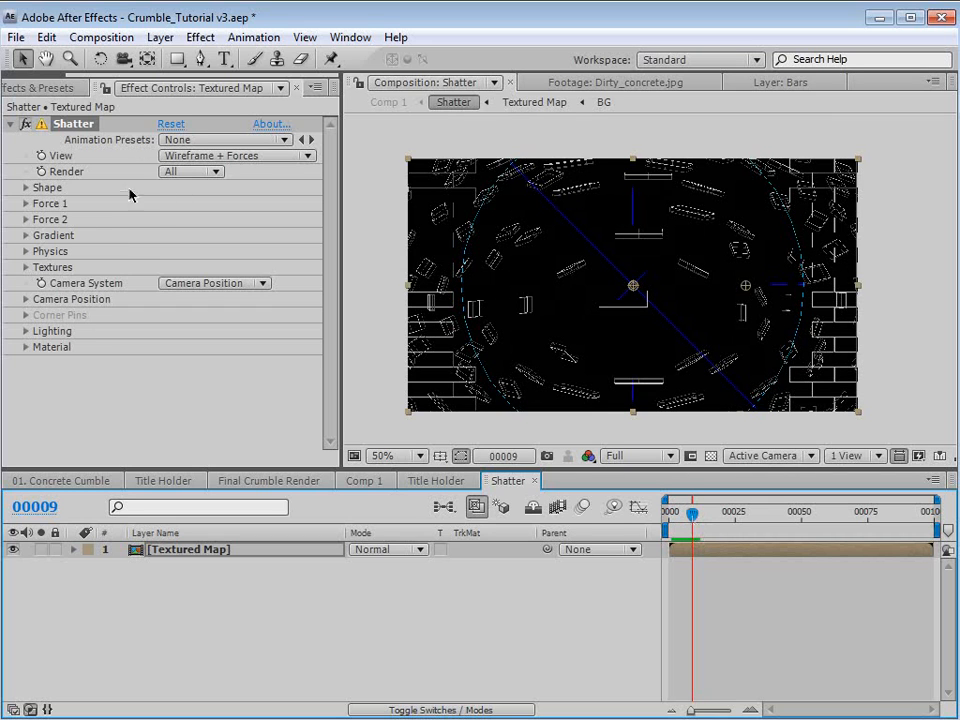
Set the Shatter effect's view to Rendered and check the brick breakup at frame 5
{"action": "left_click", "coordinate": [190, 155]}
{"action": "left_click", "coordinate": [218, 76]}
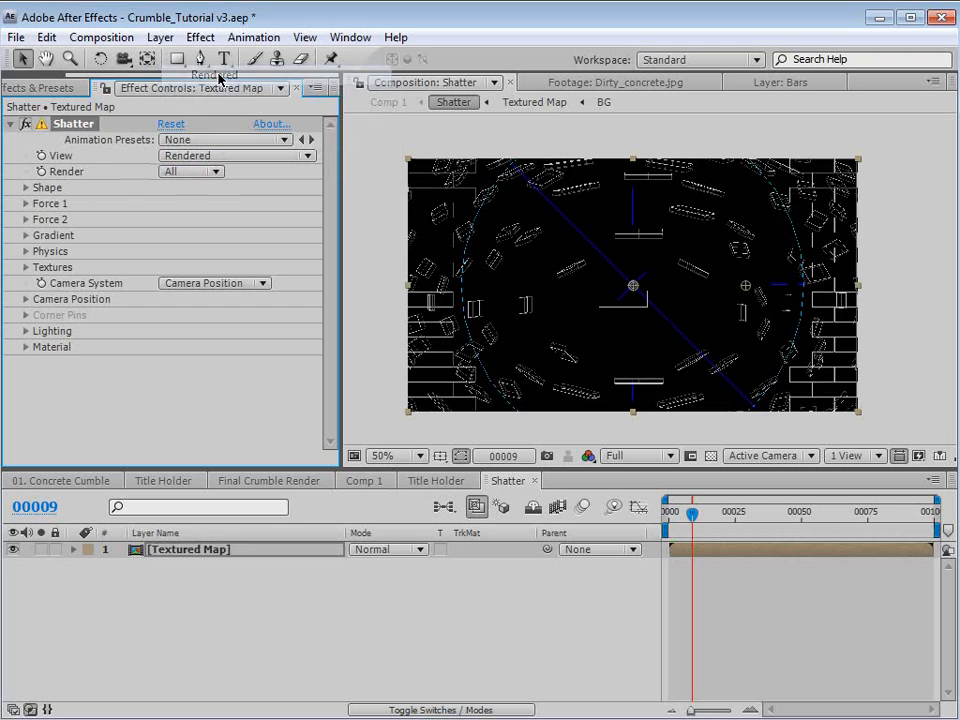
{"action": "left_click_drag", "start_coordinate": [692, 514], "coordinate": [681, 514]}
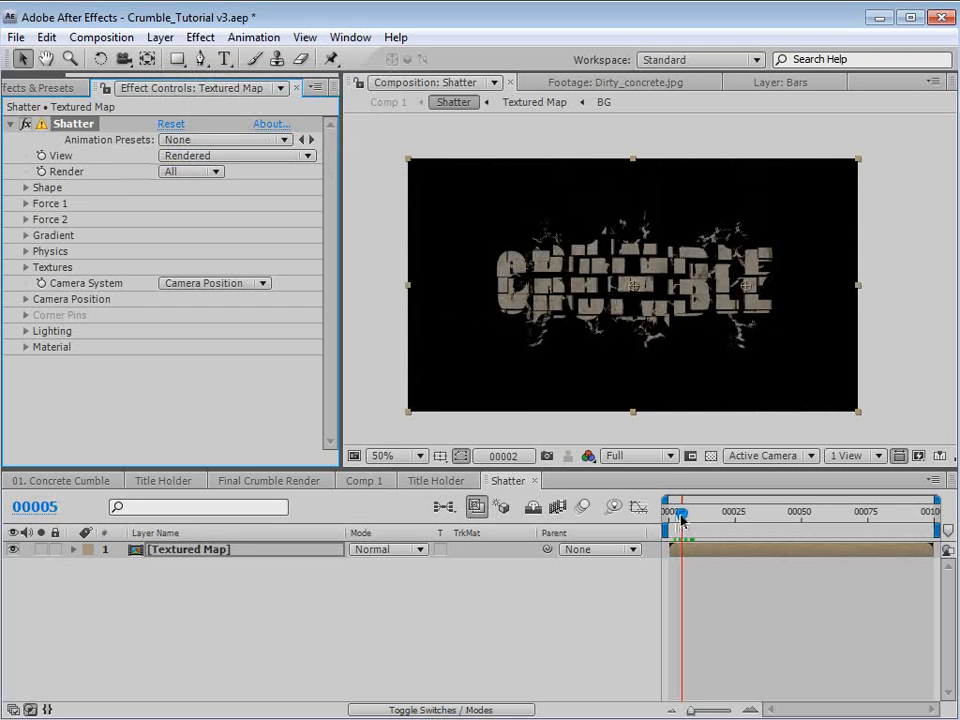
{"action": "left_click", "coordinate": [710, 456]}
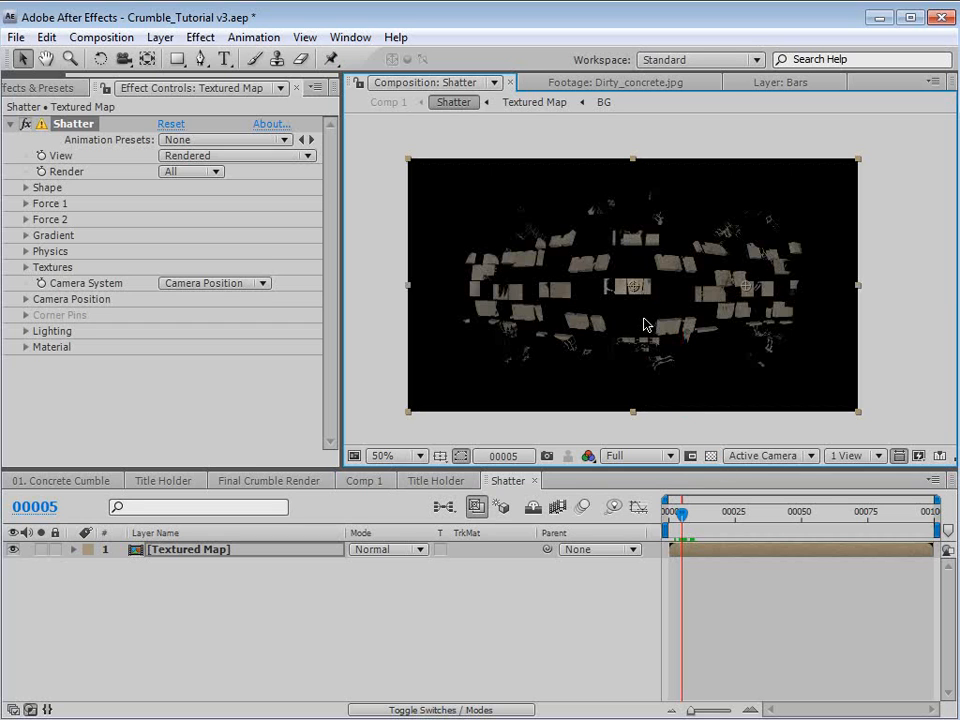
Set the Shatter shape pattern to Glass and display the pieces in Wireframe Front View
{"action": "left_click", "coordinate": [25, 188]}
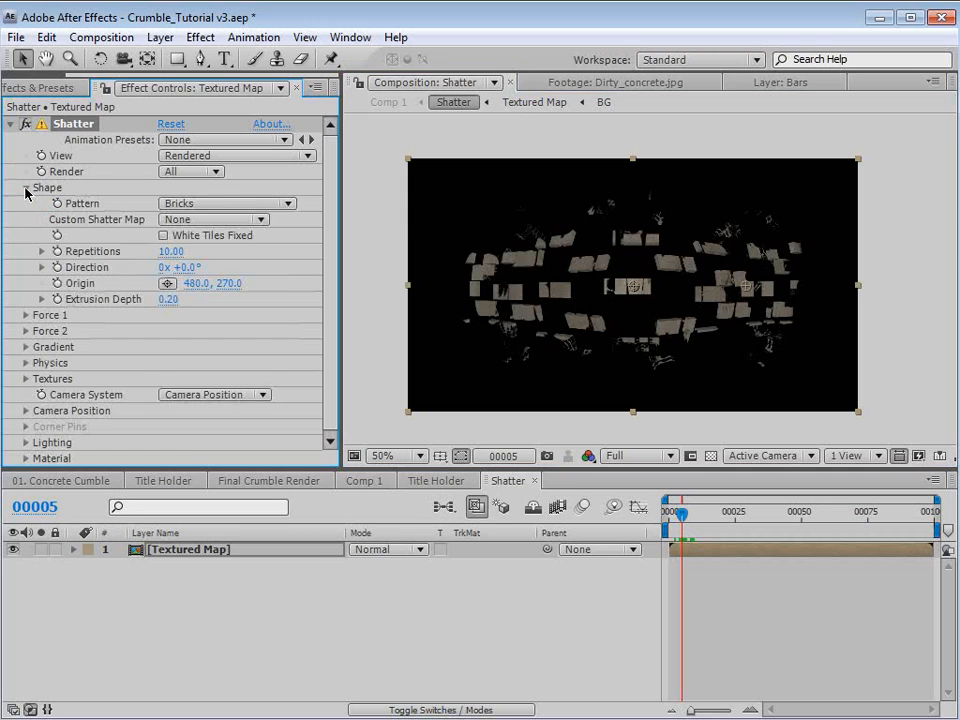
{"action": "left_click", "coordinate": [206, 204]}
{"action": "left_click", "coordinate": [208, 312]}
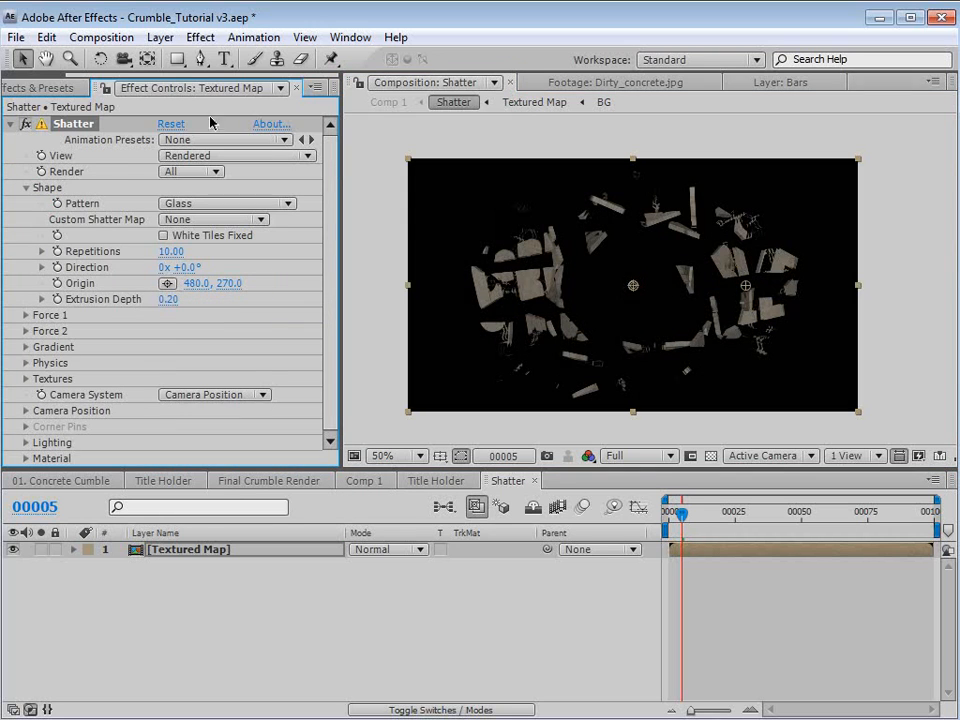
{"action": "left_click", "coordinate": [193, 155]}
{"action": "left_click", "coordinate": [200, 182]}
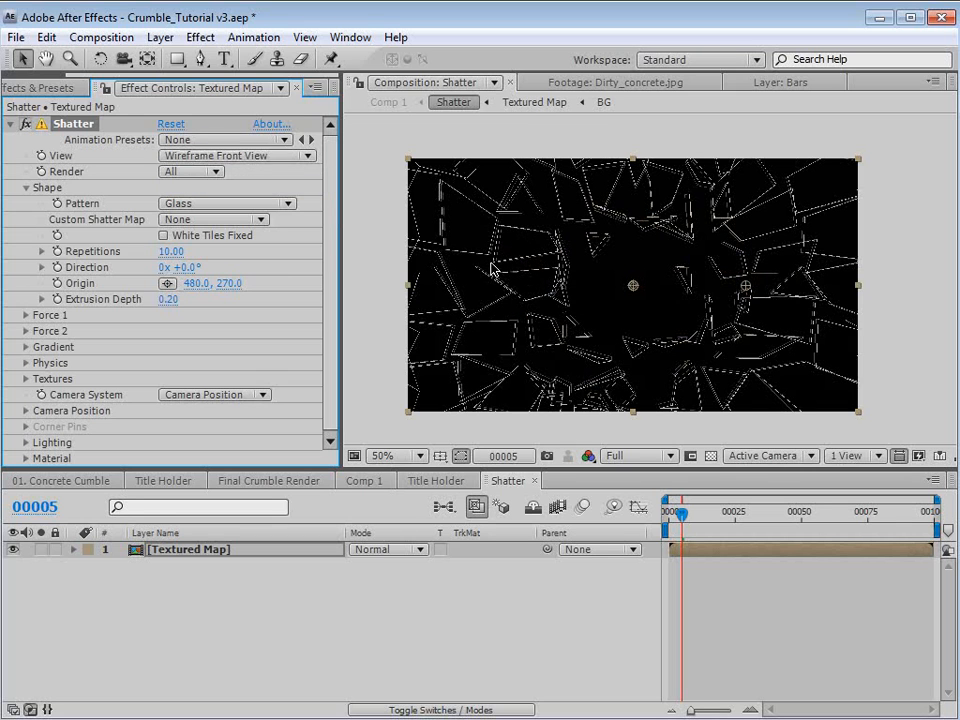
{"action": "left_click", "coordinate": [200, 158]}
{"action": "left_click", "coordinate": [210, 156]}
Set the shape repetitions to 50, return the effect's view to Rendered, and inspect the fragments up close
{"action": "left_click", "coordinate": [171, 253]}
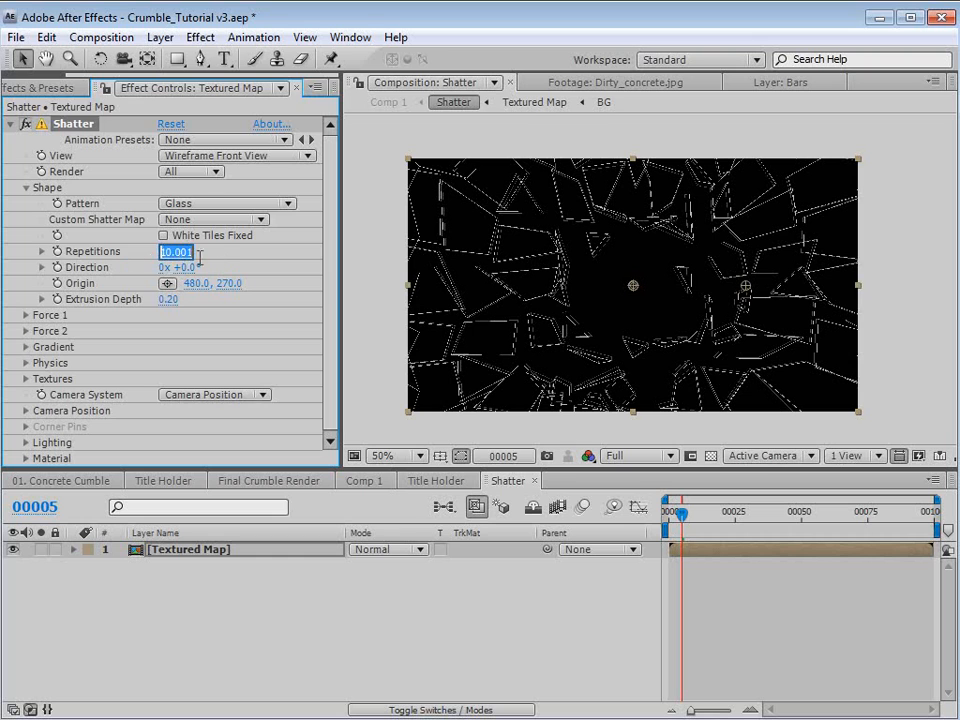
{"action": "type", "text": "50"}
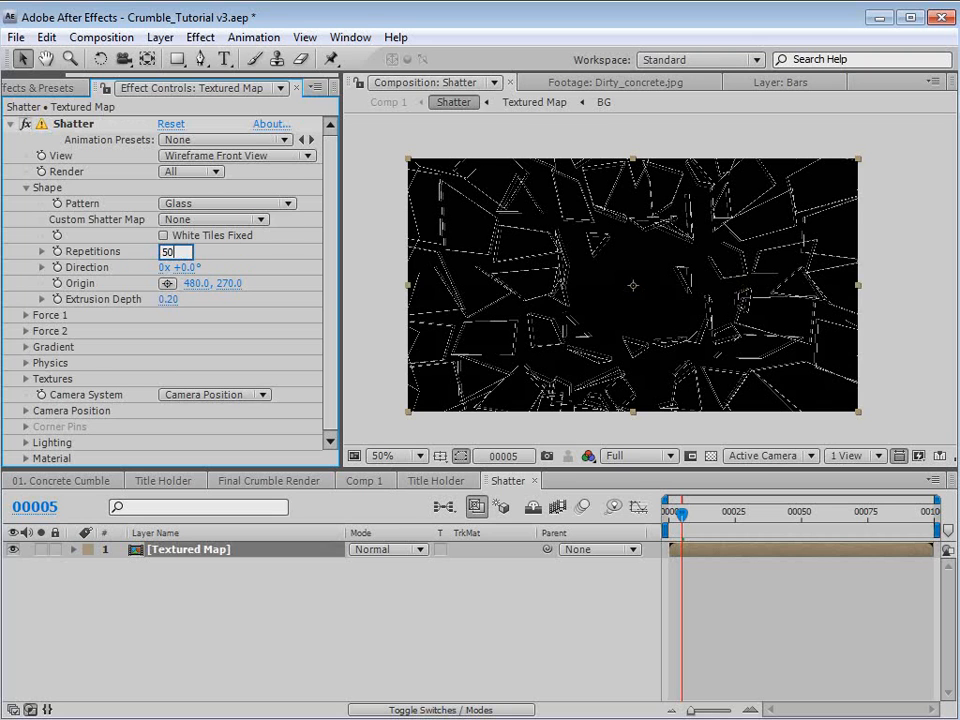
{"action": "key", "text": "Return"}
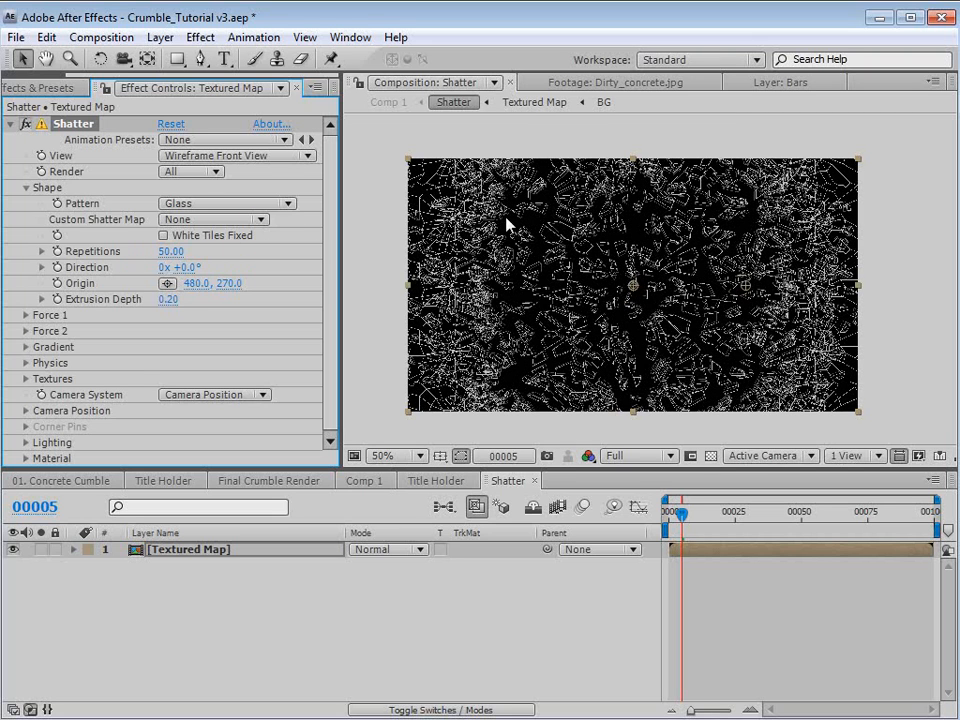
{"action": "left_click", "coordinate": [172, 157]}
{"action": "left_click", "coordinate": [187, 137]}
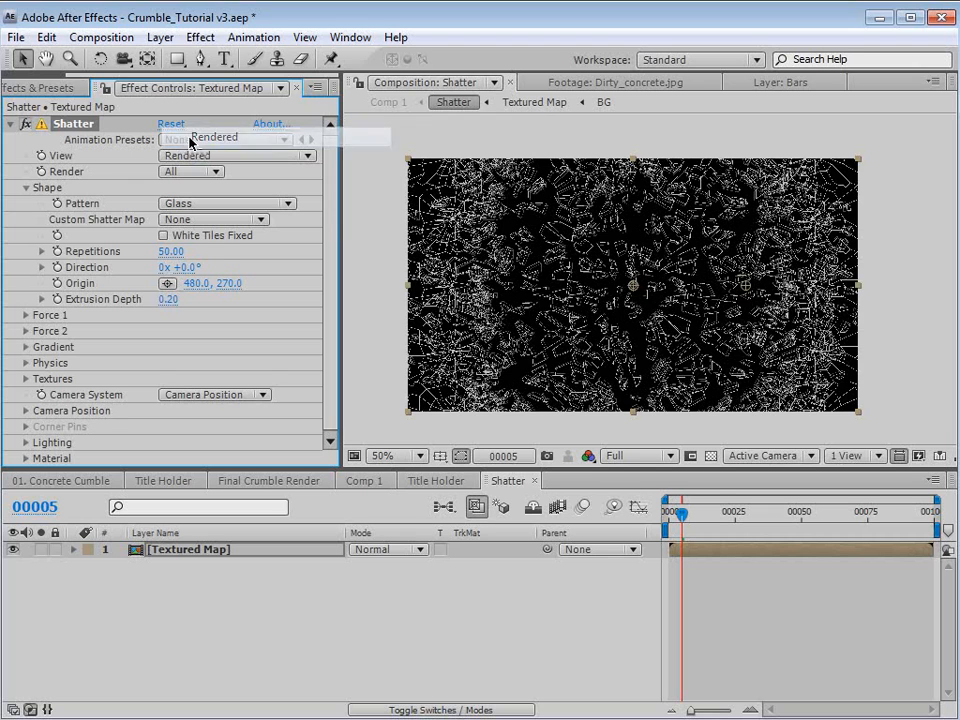
{"action": "key", "text": "/"}
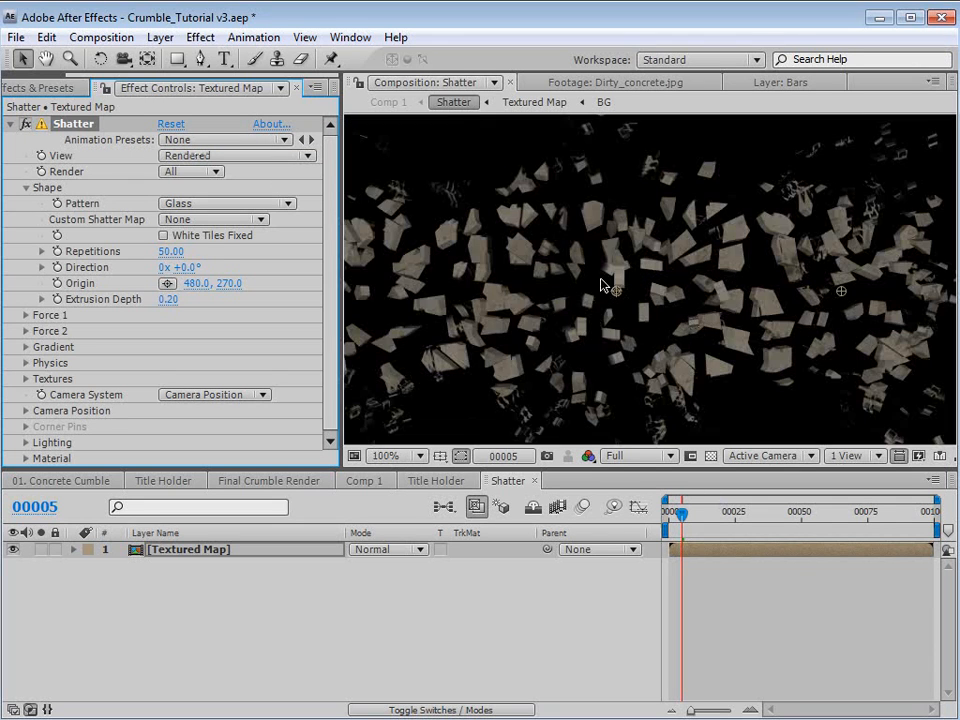
Scrub the shatter to frame 8 and set the composition's preview resolution to Half
{"action": "key", "text": "comma"}
{"action": "key", "text": "comma"}
{"action": "mouse_move", "coordinate": [682, 515]}
{"action": "left_mouse_down"}
{"action": "mouse_move", "coordinate": [669, 516]}
{"action": "mouse_move", "coordinate": [732, 532]}
{"action": "mouse_move", "coordinate": [690, 532]}
{"action": "left_mouse_up"}
{"action": "left_click", "coordinate": [645, 456]}
{"action": "left_click", "coordinate": [650, 527]}
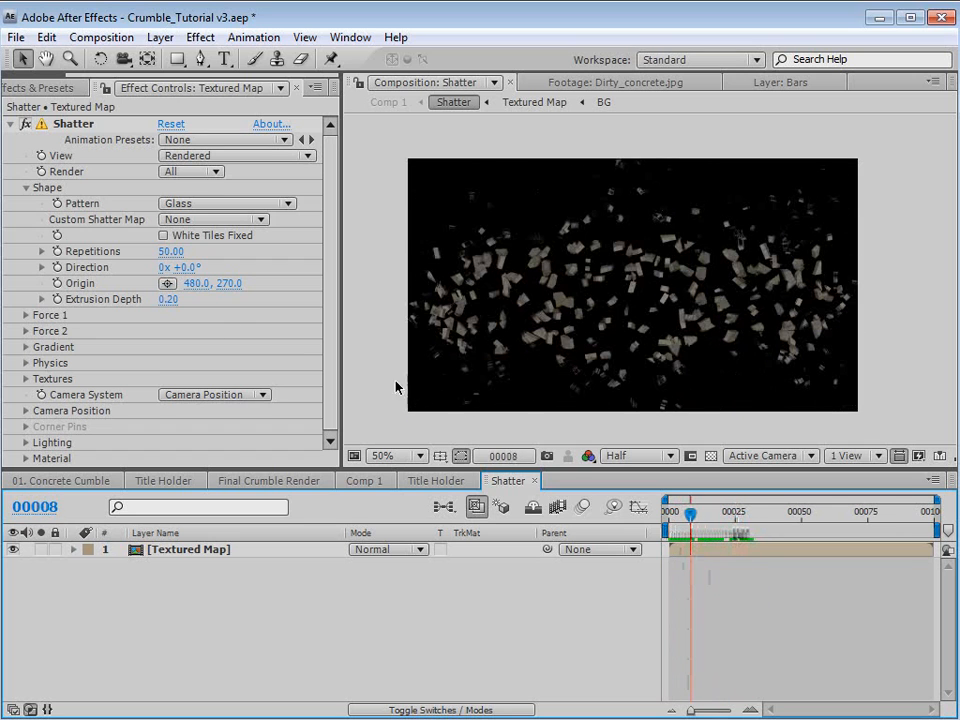
Set Force 1's strength to 0, scrub through the fall of the pieces, and return to frame 0
{"action": "left_click", "coordinate": [26, 316]}
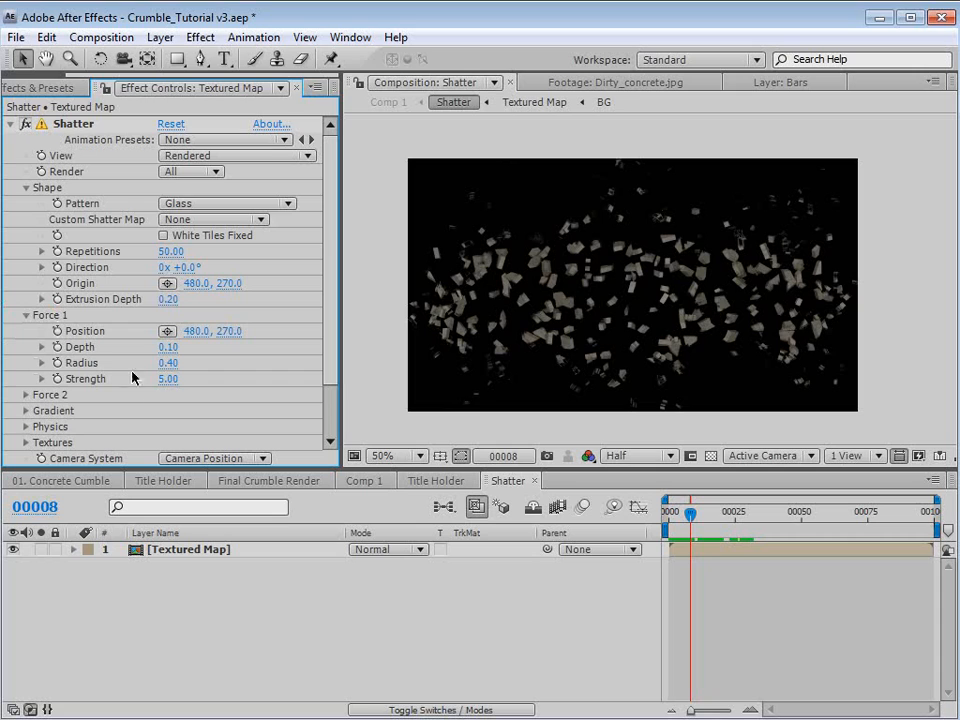
{"action": "left_click", "coordinate": [167, 380]}
{"action": "type", "text": "0"}
{"action": "key", "text": "Return"}
{"action": "left_click_drag", "start_coordinate": [690, 513], "coordinate": [716, 518]}
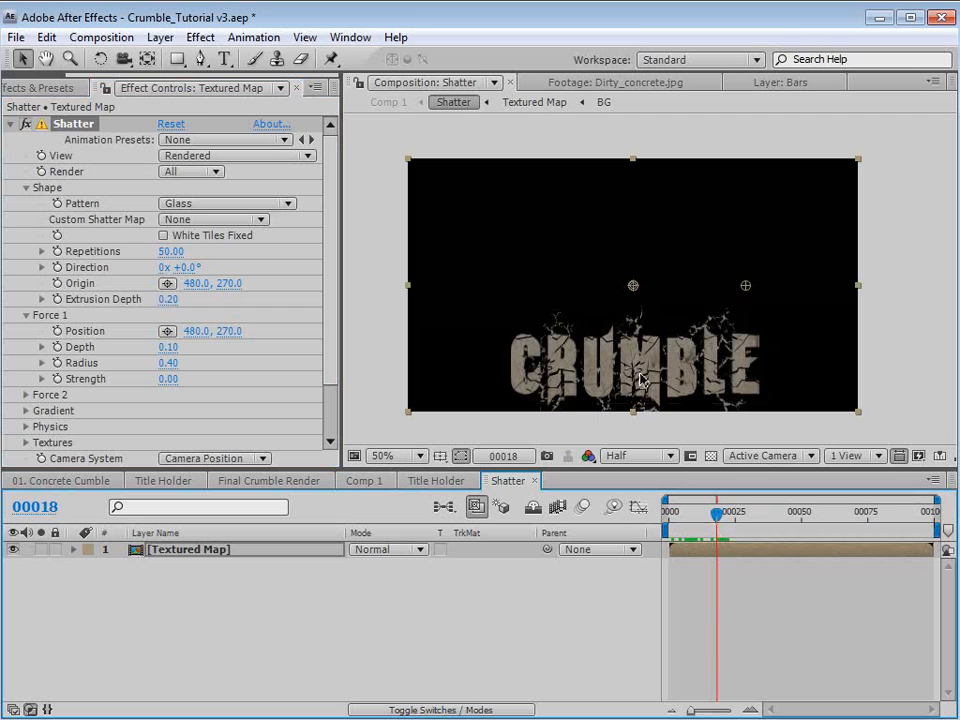
{"action": "left_click_drag", "start_coordinate": [714, 517], "coordinate": [588, 538]}
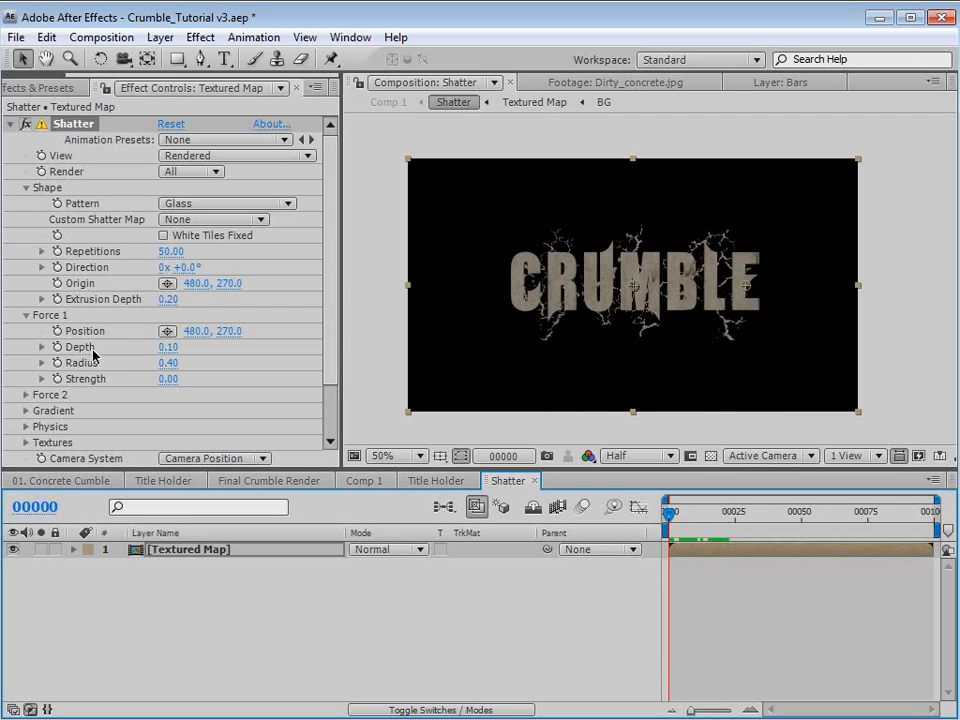
Set Force 1's depth to 0.05 and radius to 0.2, and scrub to check which letters fall
{"action": "left_click", "coordinate": [170, 348]}
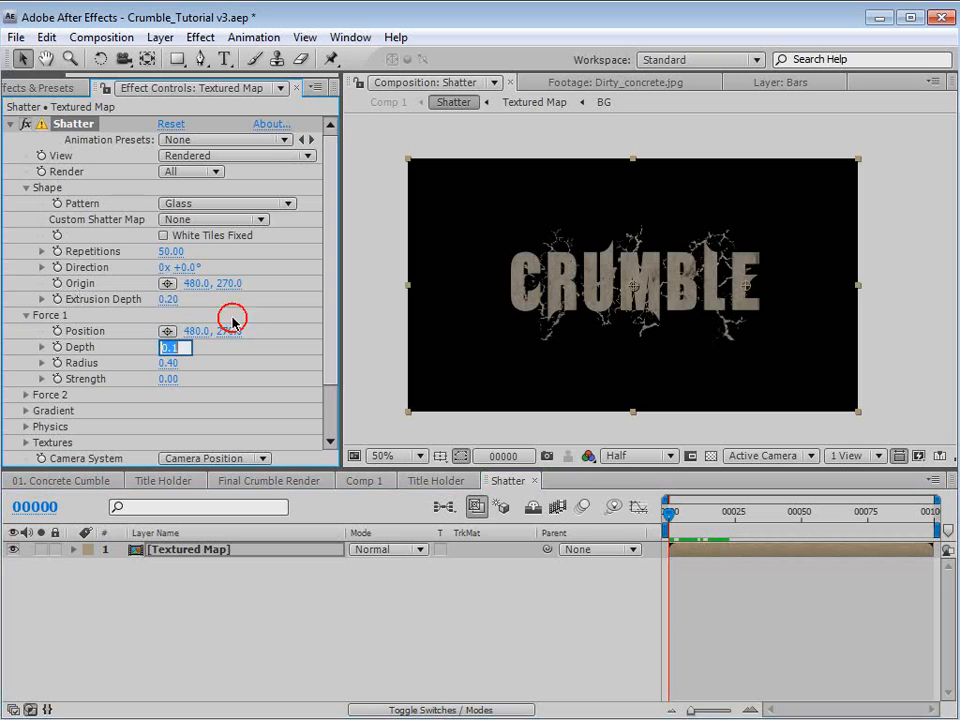
{"action": "type", "text": ".05"}
{"action": "key", "text": "Return"}
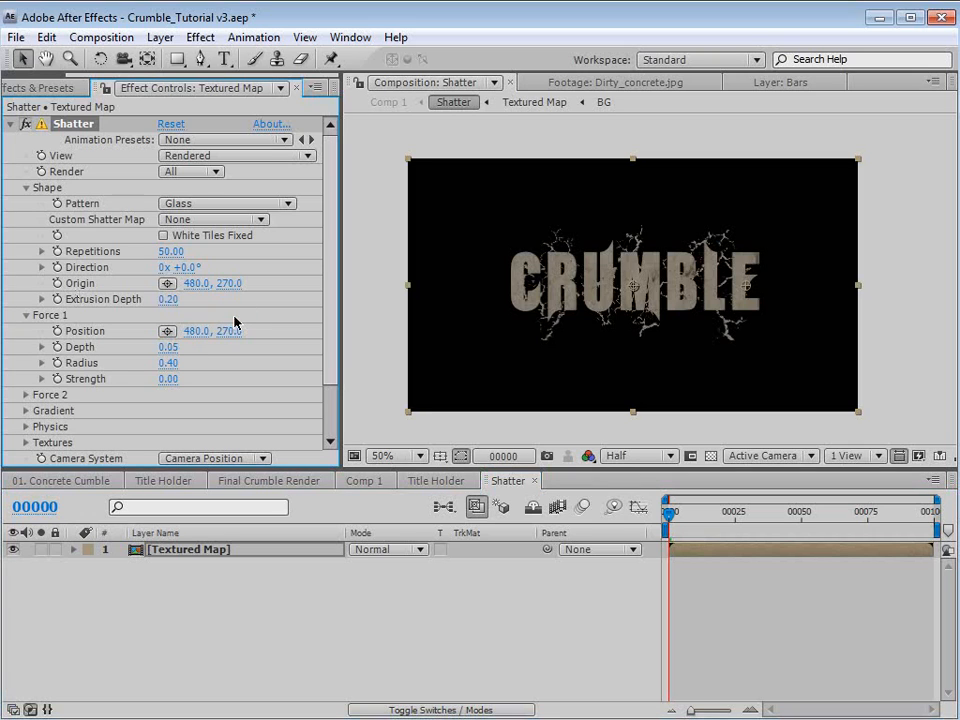
{"action": "left_click", "coordinate": [172, 363]}
{"action": "type", "text": ".2"}
{"action": "key", "text": "Return"}
{"action": "left_click_drag", "start_coordinate": [664, 521], "coordinate": [704, 521]}
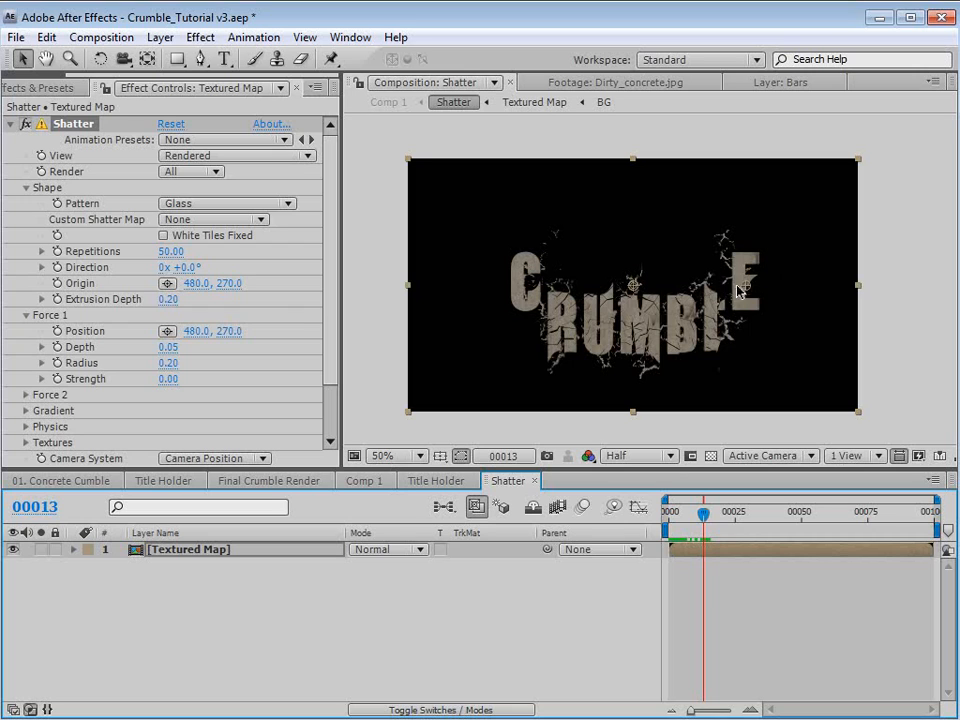
{"action": "mouse_move", "coordinate": [690, 528]}
{"action": "left_mouse_down"}
{"action": "mouse_move", "coordinate": [667, 520]}
{"action": "mouse_move", "coordinate": [685, 522]}
{"action": "left_mouse_up"}
Try a Force 1 radius of 0.1, check it around frame 10, and set the radius back to 0.2
{"action": "left_click", "coordinate": [167, 363]}
{"action": "type", "text": ".1"}
{"action": "key", "text": "Return"}
{"action": "mouse_move", "coordinate": [690, 513]}
{"action": "left_mouse_down"}
{"action": "mouse_move", "coordinate": [677, 525]}
{"action": "mouse_move", "coordinate": [695, 520]}
{"action": "left_mouse_up"}
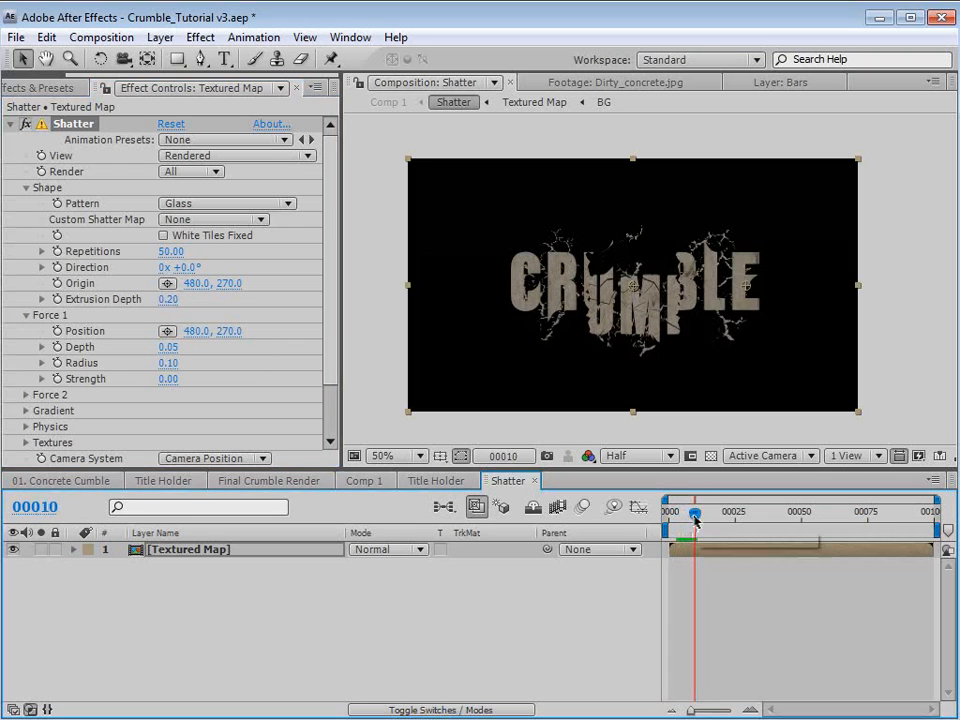
{"action": "left_click", "coordinate": [169, 363]}
{"action": "type", "text": ".2"}
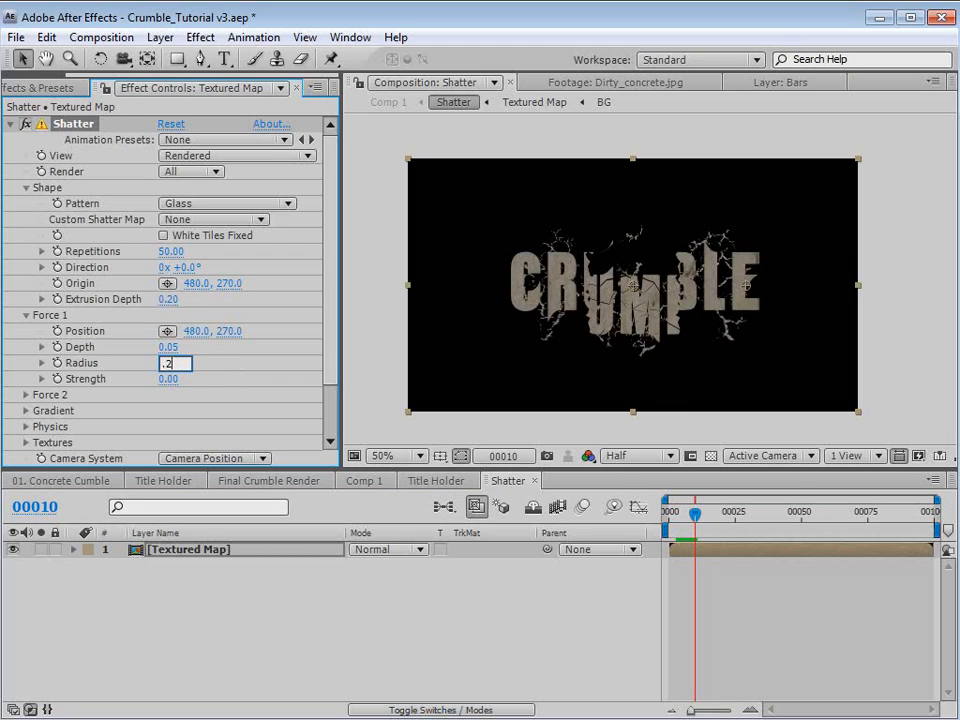
{"action": "key", "text": "Return"}
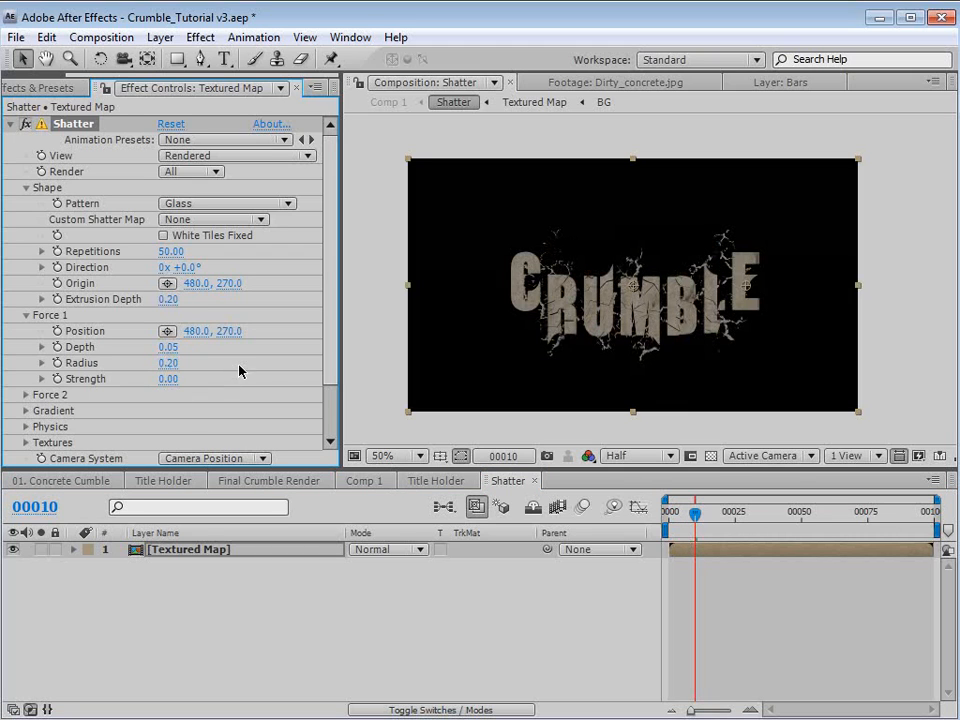
Place Force 1's position just outside the frame beside the C, at about -40, 266, and start keyframing it at frame 10
{"action": "left_click", "coordinate": [168, 331]}
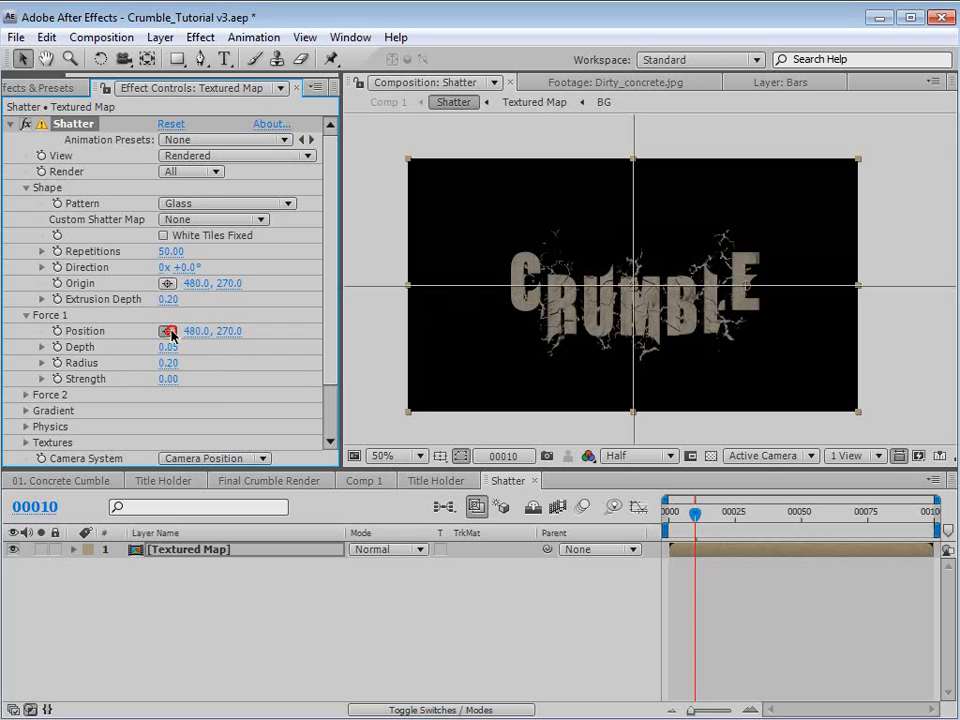
{"action": "left_click", "coordinate": [417, 294]}
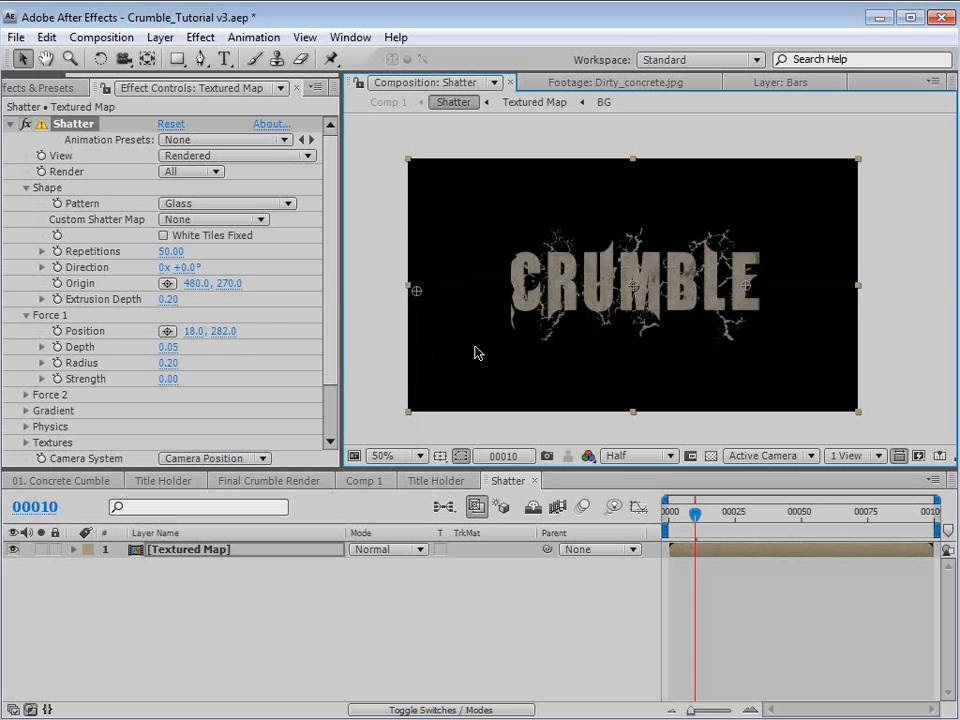
{"action": "left_click_drag", "start_coordinate": [417, 294], "coordinate": [394, 289]}
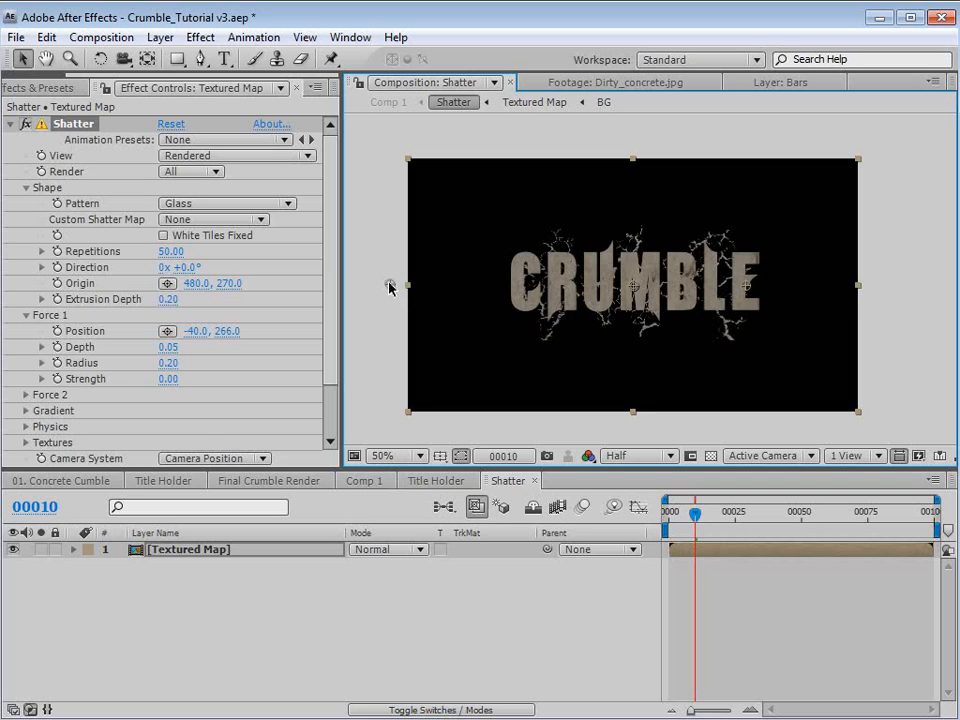
{"action": "left_click", "coordinate": [57, 331]}
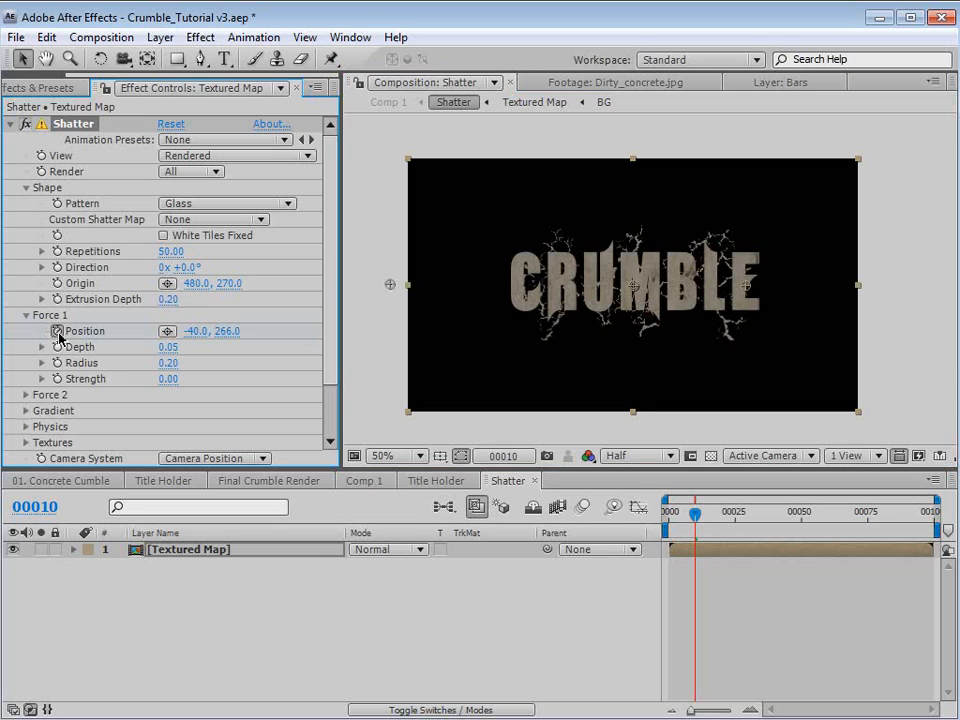
At frame 80, move Force 1's position across the lettering to just inside the frame edge beyond the E, show the keyframes, and scrub the crumble
{"action": "left_click_drag", "start_coordinate": [728, 537], "coordinate": [880, 538]}
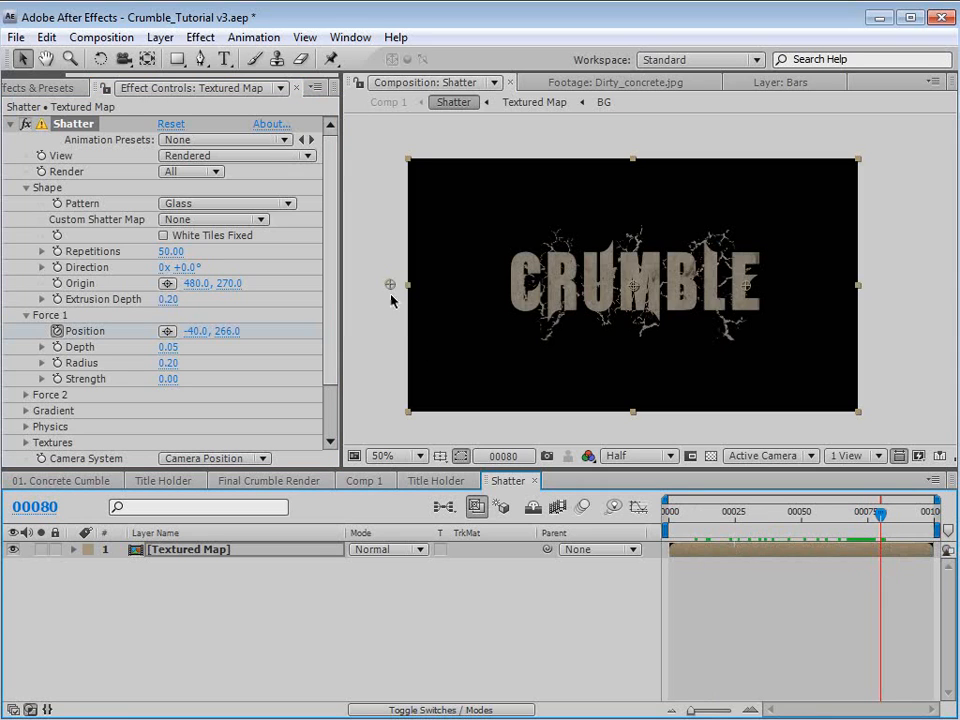
{"action": "left_click_drag", "start_coordinate": [391, 288], "coordinate": [816, 291]}
{"action": "left_click", "coordinate": [840, 572]}
{"action": "left_click_drag", "start_coordinate": [880, 513], "coordinate": [810, 536]}
{"action": "left_click", "coordinate": [812, 546]}
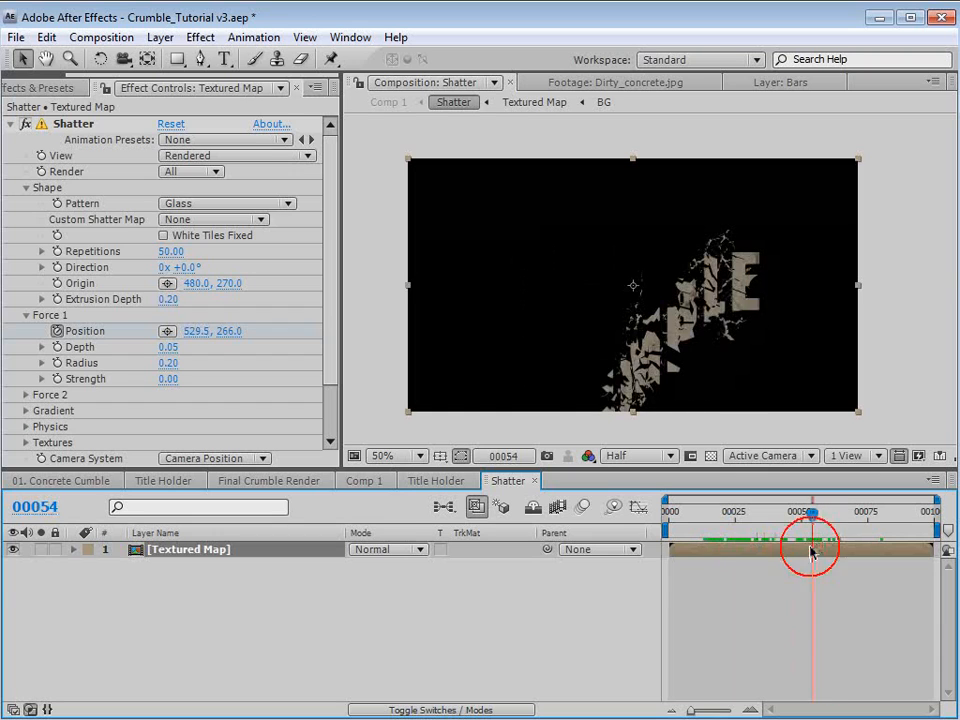
{"action": "key", "text": "u"}
{"action": "left_click_drag", "start_coordinate": [700, 528], "coordinate": [769, 517]}
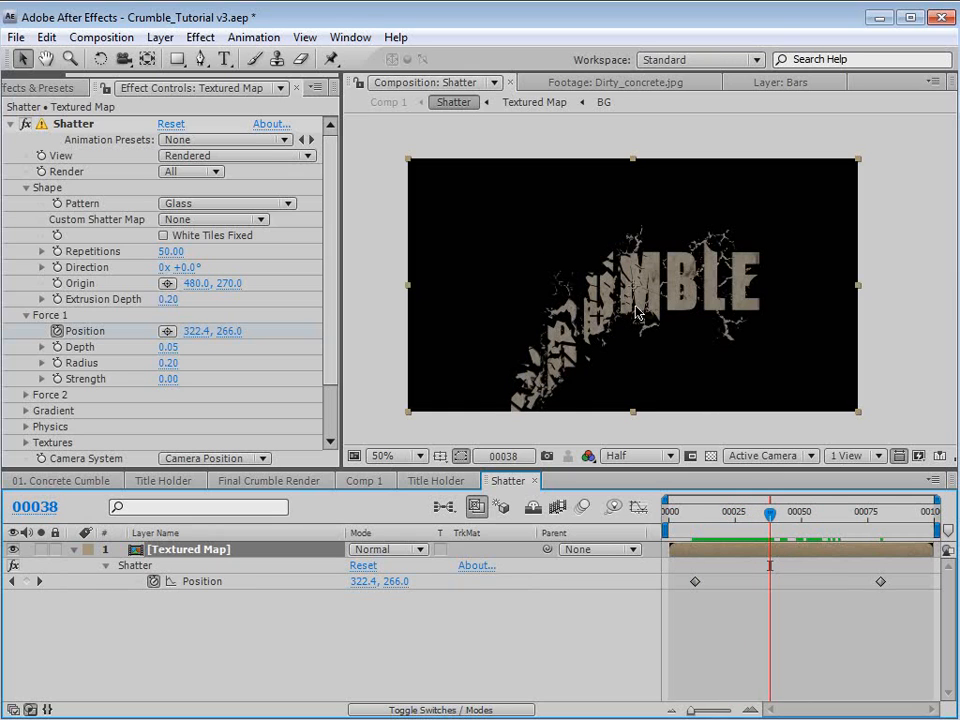
Try a Force 1 strength of 0.1 and scrub to about frame 42 to check how the pieces spread
{"action": "left_click", "coordinate": [167, 379]}
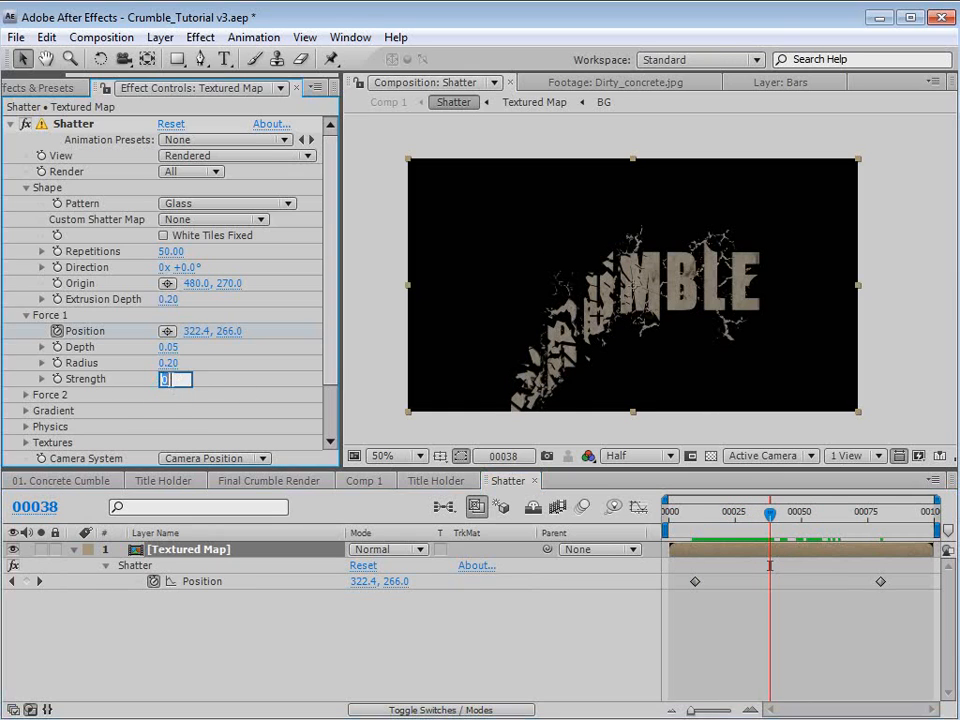
{"action": "type", "text": ".1"}
{"action": "key", "text": "Return"}
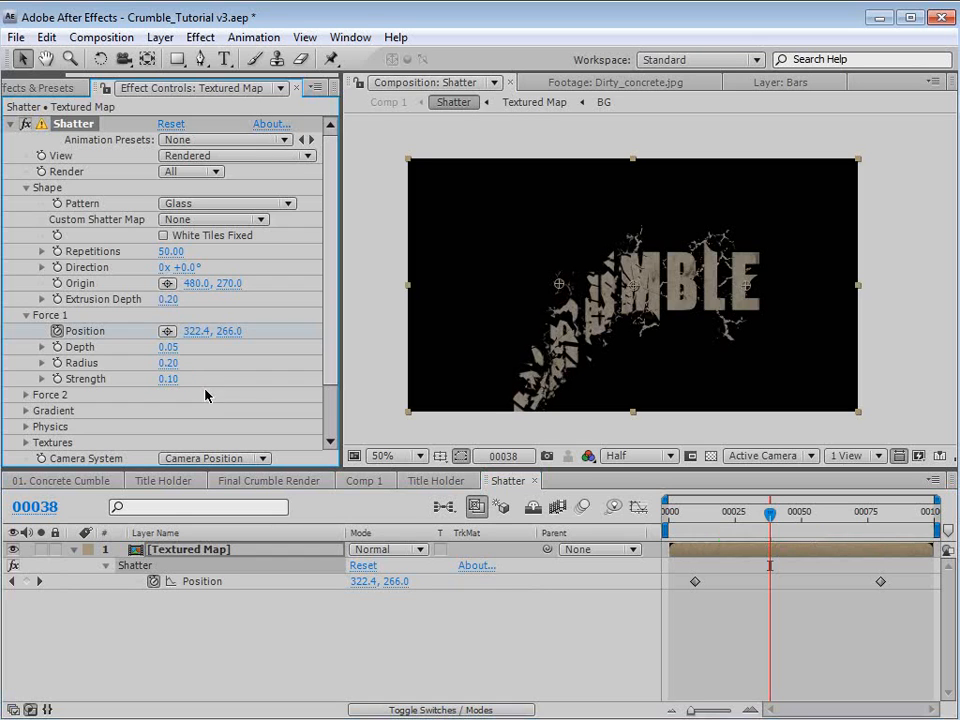
{"action": "left_click_drag", "start_coordinate": [713, 515], "coordinate": [780, 516]}
Expand Shatter's Physics settings and set both the rotation speed and the randomness to 1
{"action": "scroll", "coordinate": [336, 380], "scroll_direction": "down", "scroll_amount": 2}
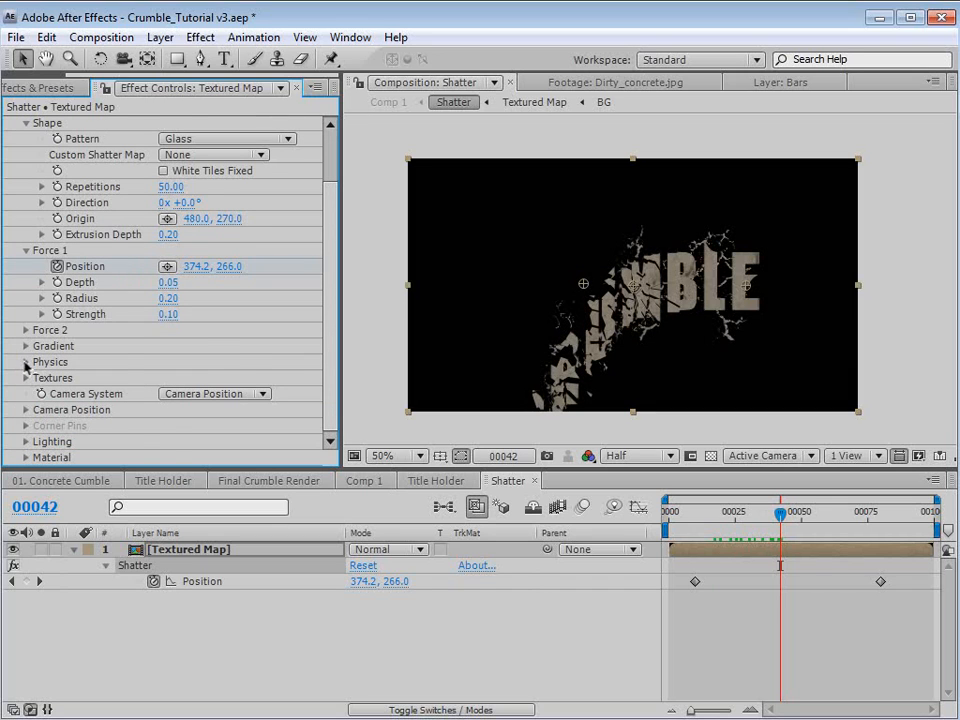
{"action": "left_click", "coordinate": [26, 362]}
{"action": "left_click", "coordinate": [328, 360]}
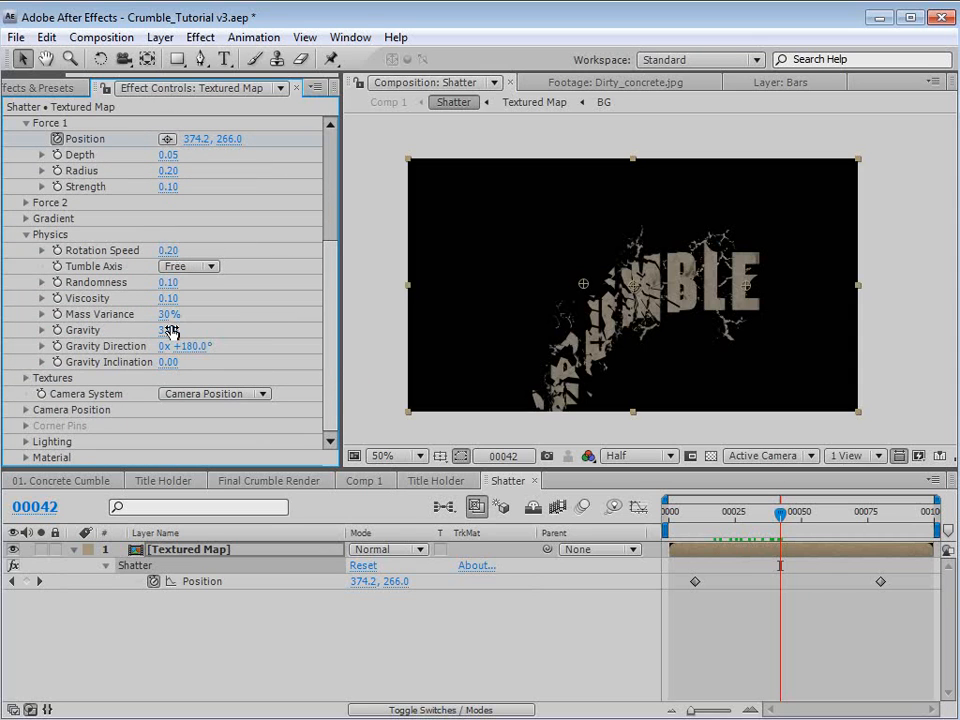
{"action": "left_click", "coordinate": [168, 251]}
{"action": "type", "text": "1"}
{"action": "key", "text": "Return"}
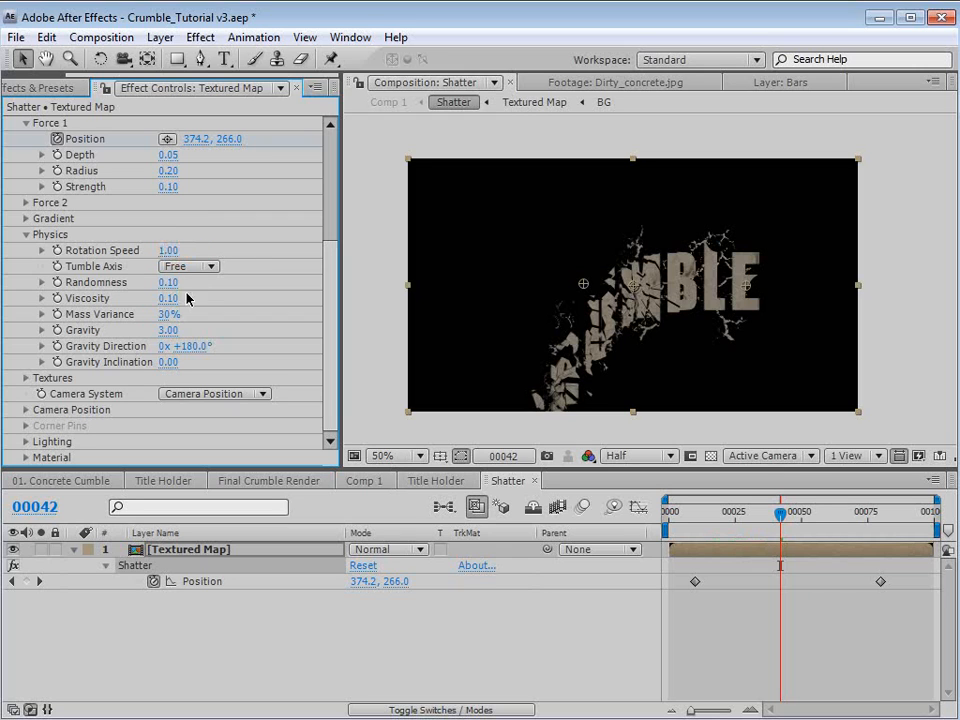
{"action": "left_click", "coordinate": [165, 284]}
{"action": "type", "text": "1"}
{"action": "key", "text": "Return"}
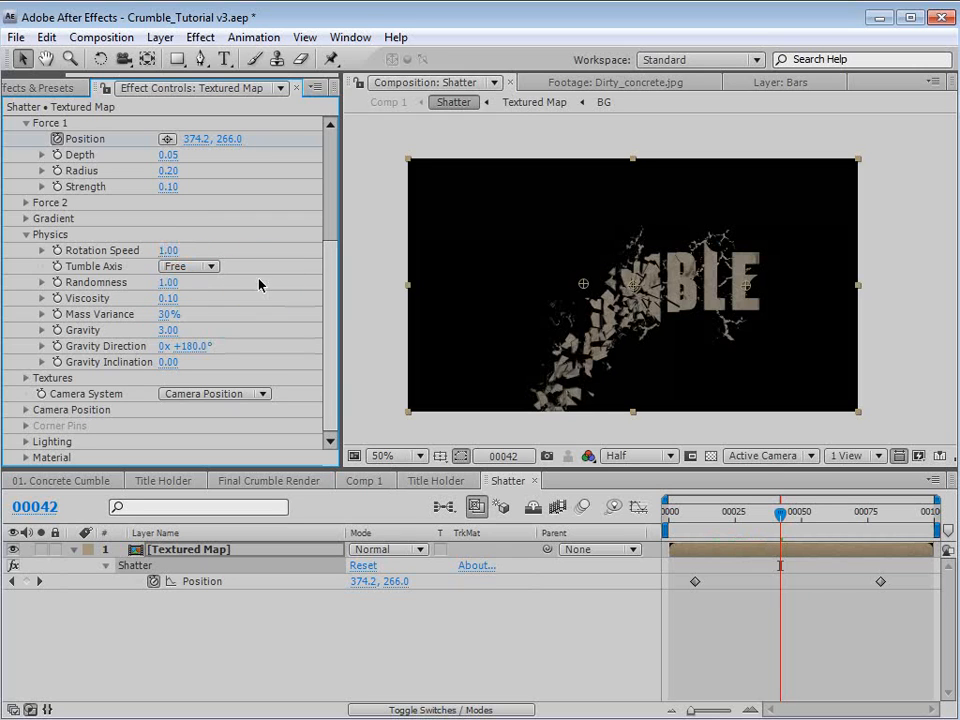
Set the preview resolution to Full and inspect the falling pieces up close at frame 37
{"action": "scroll", "coordinate": [592, 341], "scroll_direction": "up", "scroll_amount": 1}
{"action": "mouse_move", "coordinate": [782, 512]}
{"action": "left_mouse_down"}
{"action": "mouse_move", "coordinate": [745, 512]}
{"action": "mouse_move", "coordinate": [767, 511]}
{"action": "left_mouse_up"}
{"action": "left_click", "coordinate": [643, 455]}
{"action": "left_click", "coordinate": [636, 505]}
{"action": "key", "text": "space"}
{"action": "left_click_drag", "start_coordinate": [509, 392], "coordinate": [556, 308]}
Raise Force 1's strength to 0.5 and check the spread of the pieces around frame 34
{"action": "scroll", "coordinate": [300, 270], "scroll_direction": "up", "scroll_amount": 3}
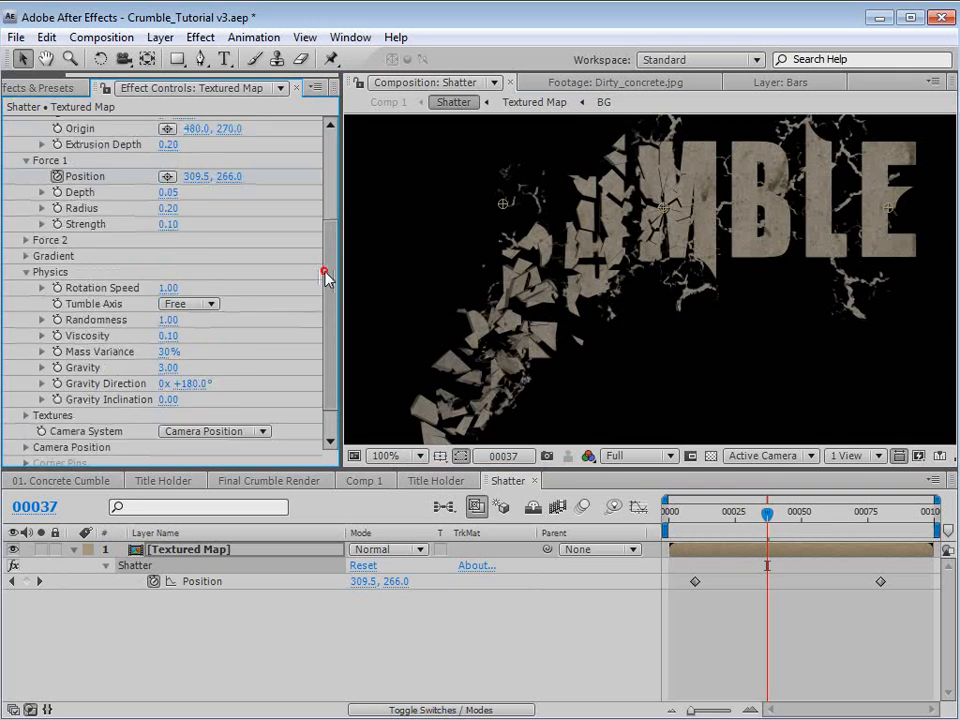
{"action": "left_click", "coordinate": [42, 278]}
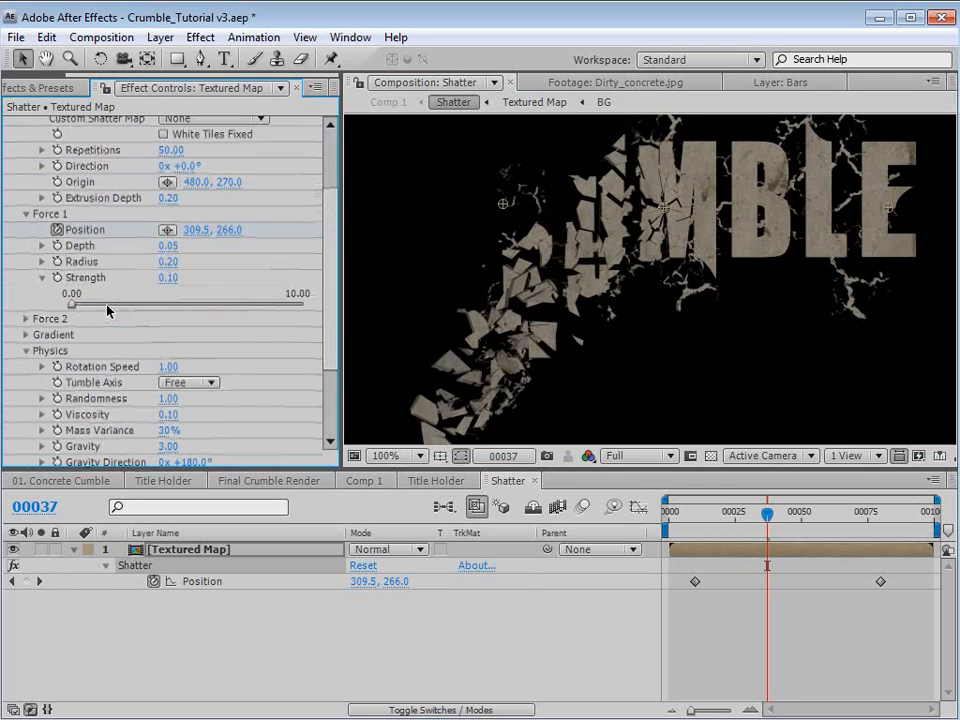
{"action": "left_click", "coordinate": [73, 306]}
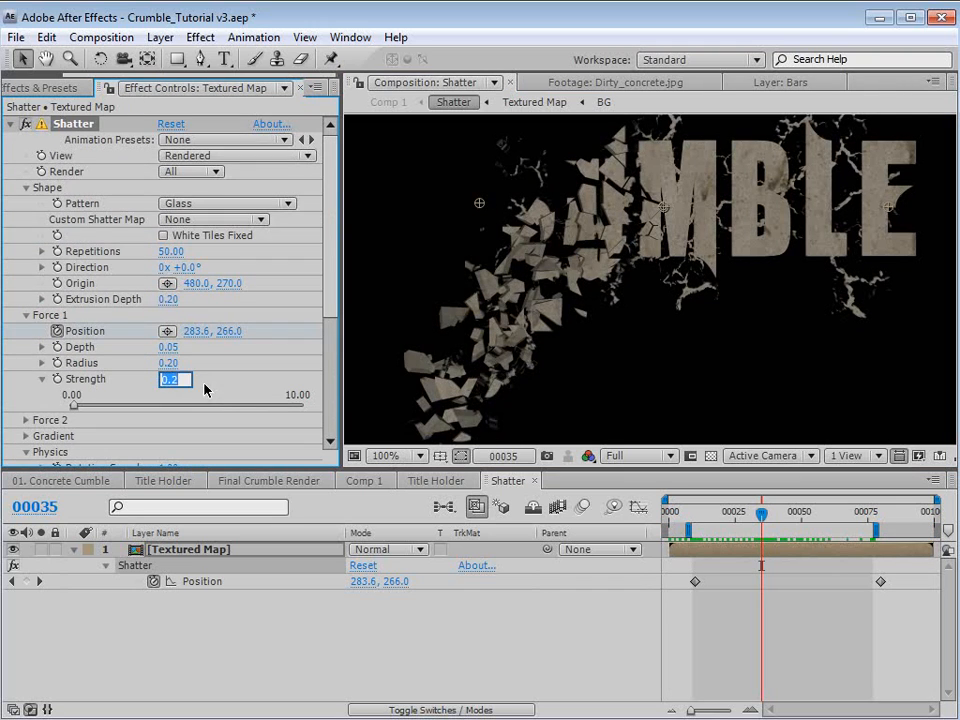
{"action": "type", "text": ".5"}
{"action": "key", "text": "Return"}
{"action": "mouse_move", "coordinate": [761, 514]}
{"action": "left_mouse_down"}
{"action": "mouse_move", "coordinate": [729, 514]}
{"action": "mouse_move", "coordinate": [758, 514]}
{"action": "left_mouse_up"}
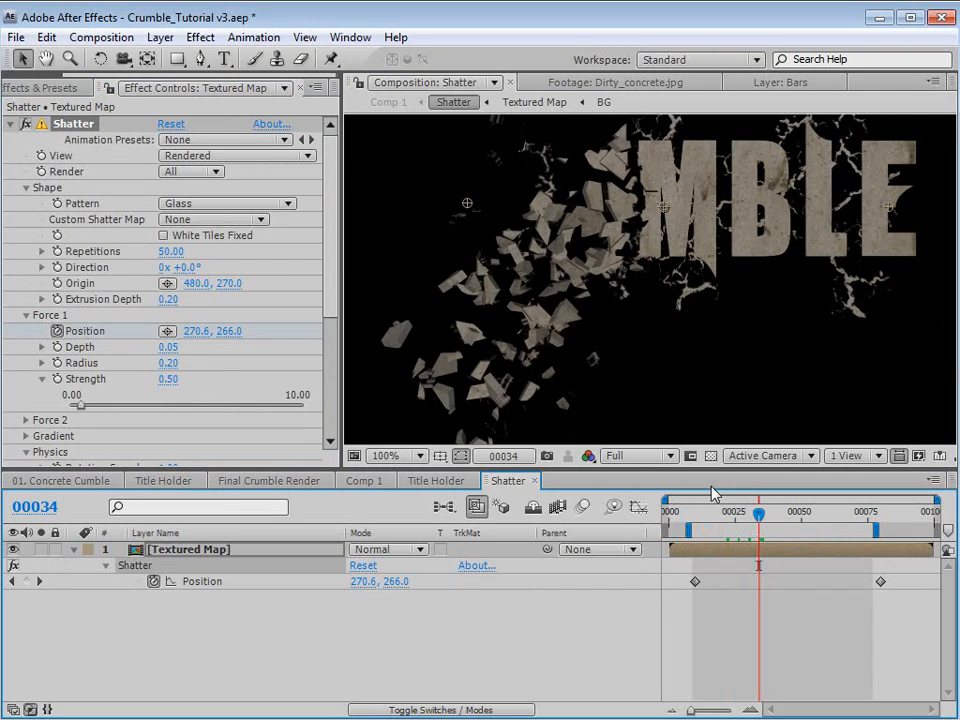
Set the Physics mass variance to 25% and scrub through the shattering up to frame 42
{"action": "scroll", "coordinate": [335, 300], "scroll_direction": "down", "scroll_amount": 3}
{"action": "scroll", "coordinate": [594, 363], "scroll_direction": "down", "scroll_amount": 1}
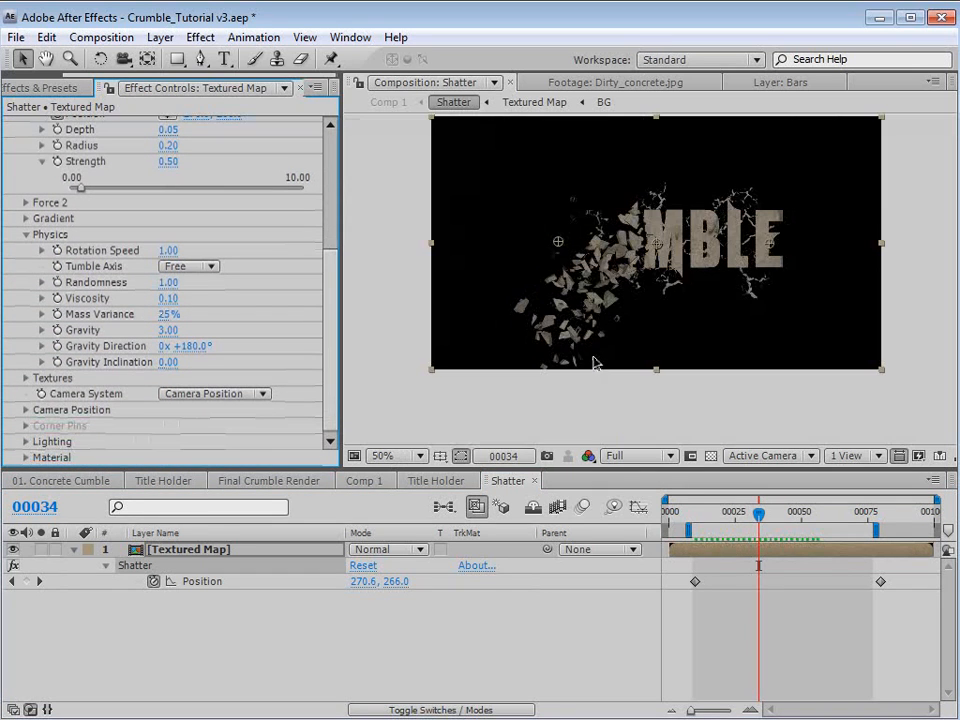
{"action": "left_click_drag", "start_coordinate": [766, 512], "coordinate": [745, 512]}
{"action": "left_click_drag", "start_coordinate": [330, 345], "coordinate": [332, 214]}
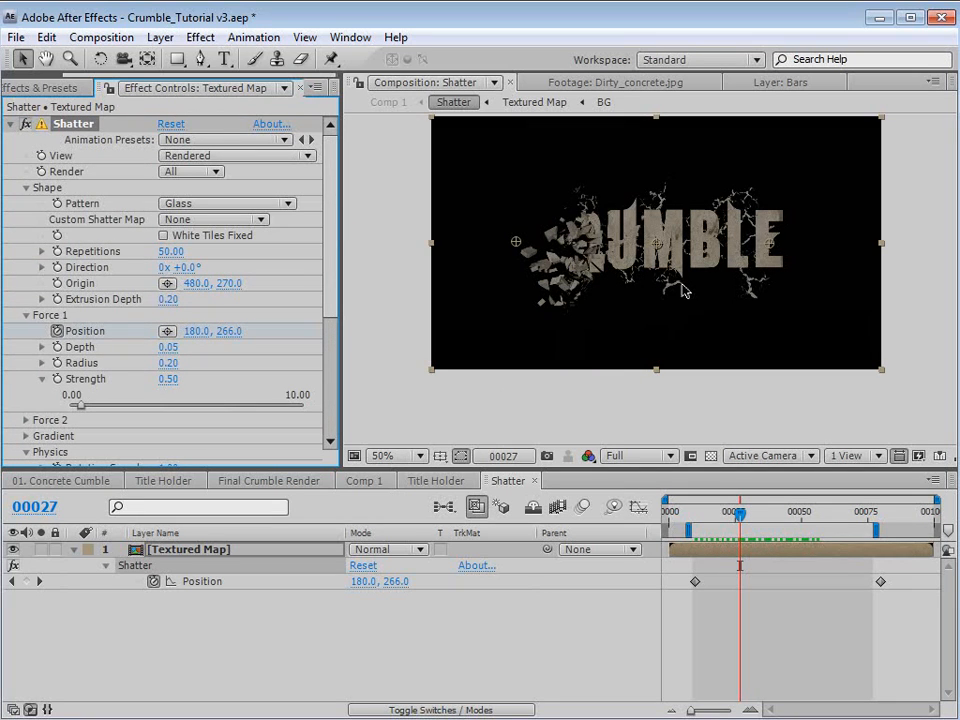
{"action": "key", "text": "space"}
{"action": "left_click_drag", "start_coordinate": [676, 252], "coordinate": [615, 271]}
{"action": "left_click_drag", "start_coordinate": [740, 513], "coordinate": [780, 518]}
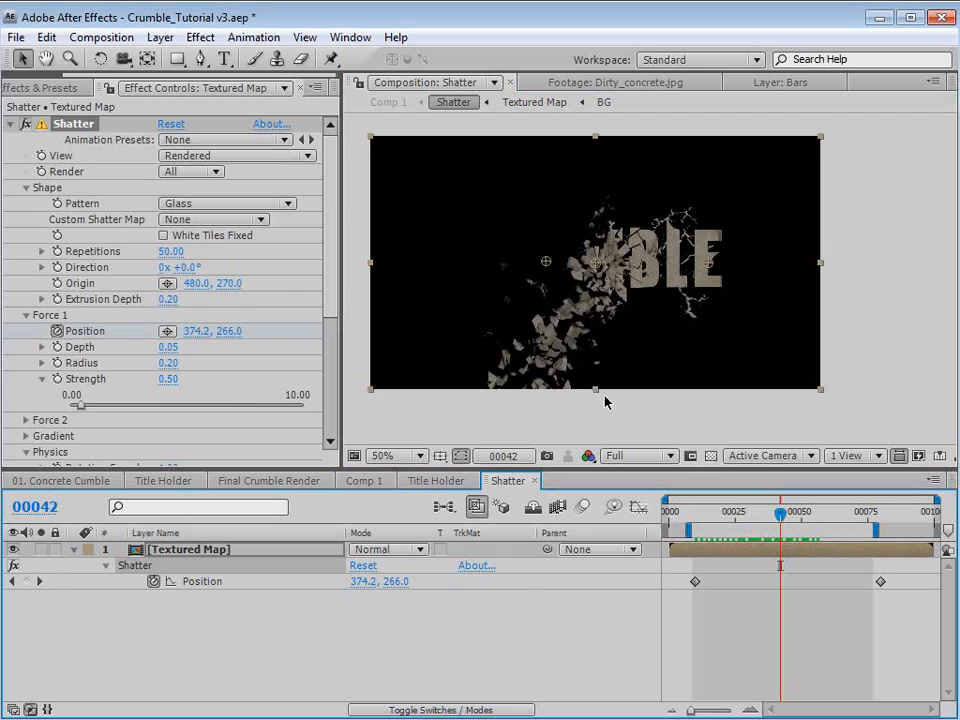
{"action": "left_click", "coordinate": [292, 230]}
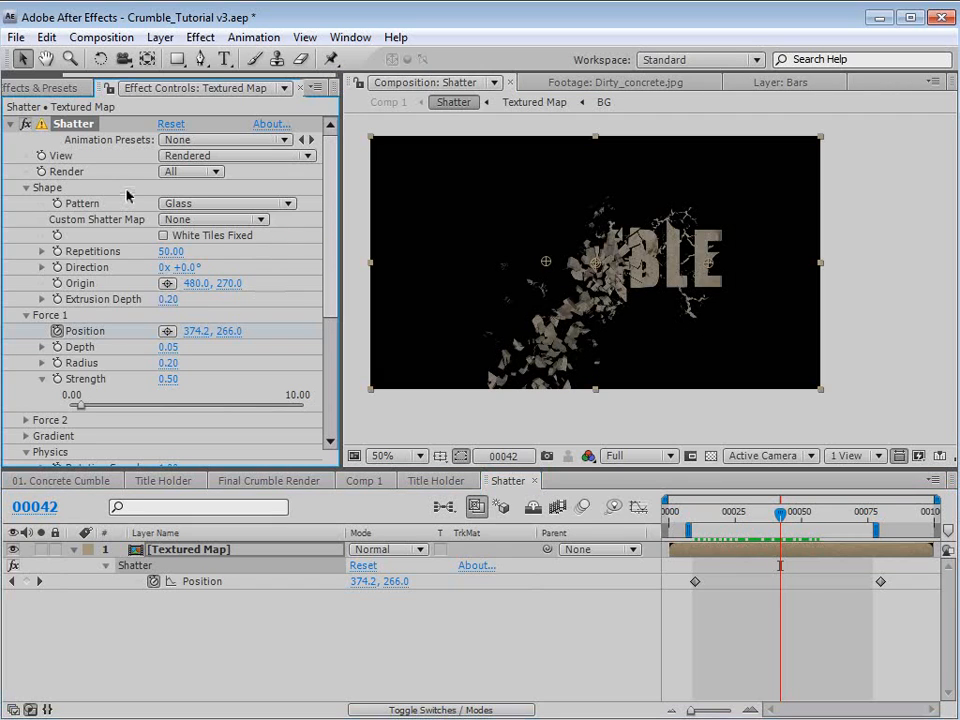
Set Shatter to render only the pieces, then scrub and preview the crumbling animation
{"action": "left_click", "coordinate": [192, 171]}
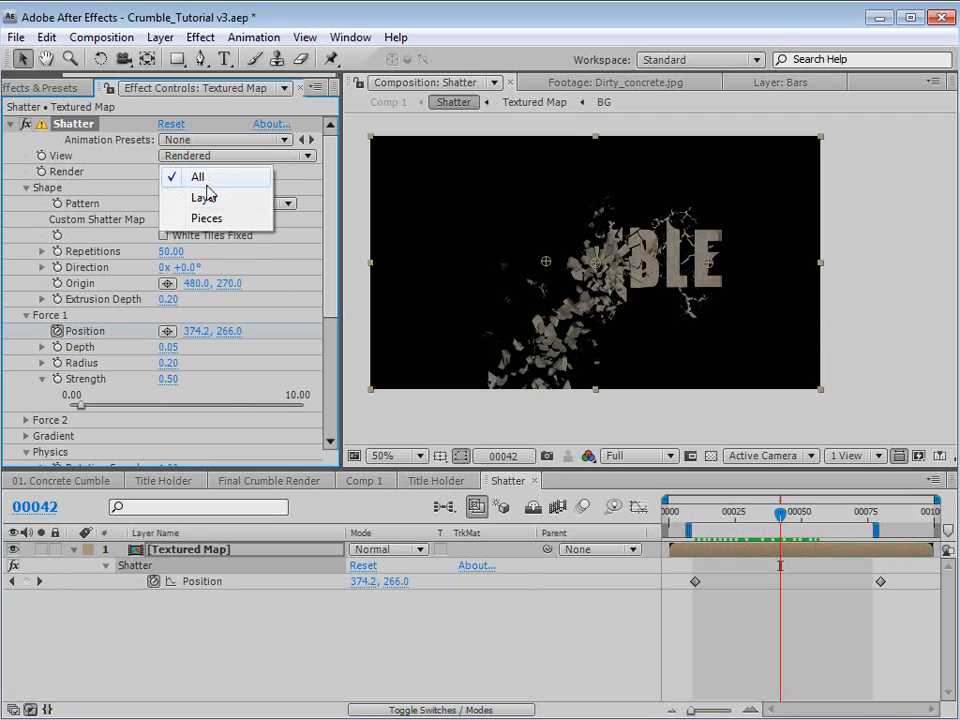
{"action": "left_click", "coordinate": [207, 218]}
{"action": "left_click_drag", "start_coordinate": [699, 511], "coordinate": [773, 511]}
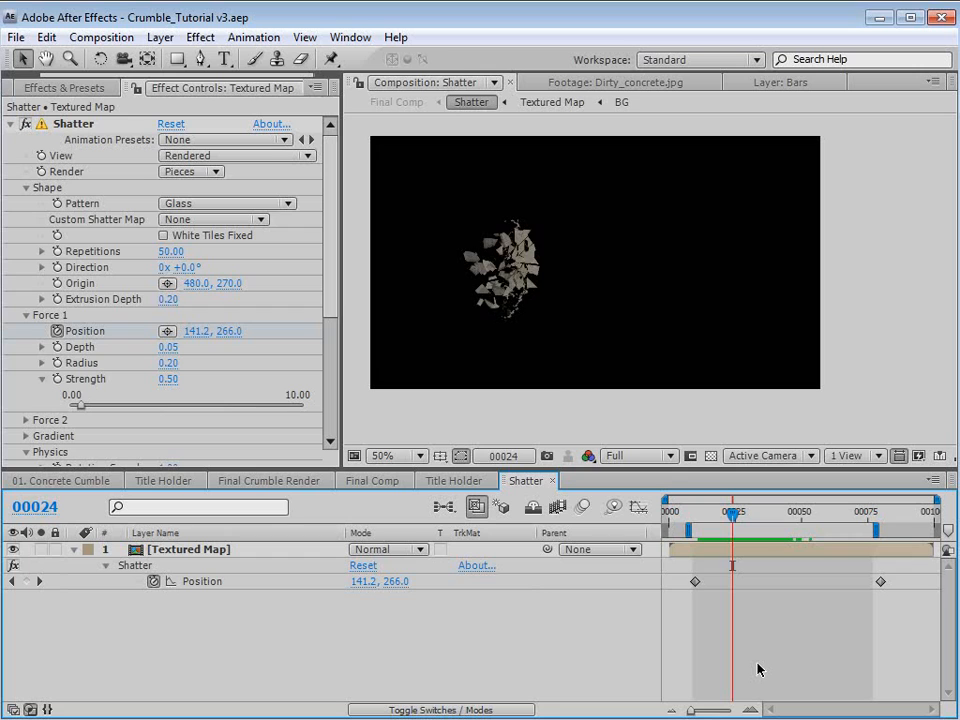
{"action": "key", "text": "space"}
{"action": "left_click", "coordinate": [407, 17]}
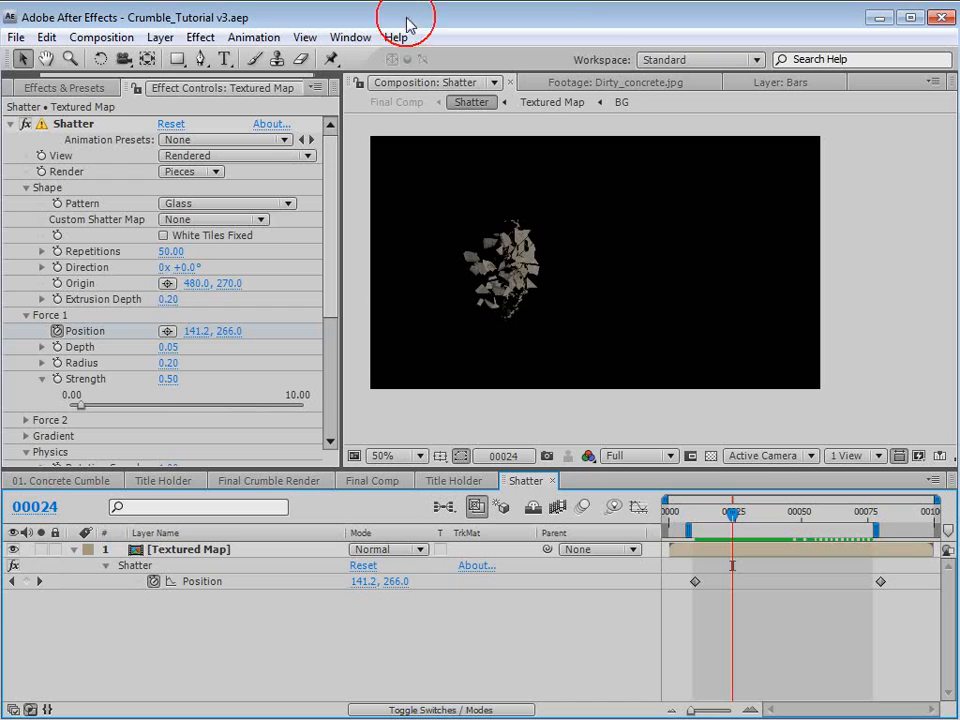
Open the main composition, scrub the crumble, and move the Shatter layer above Title Holder
{"action": "left_click", "coordinate": [32, 88]}
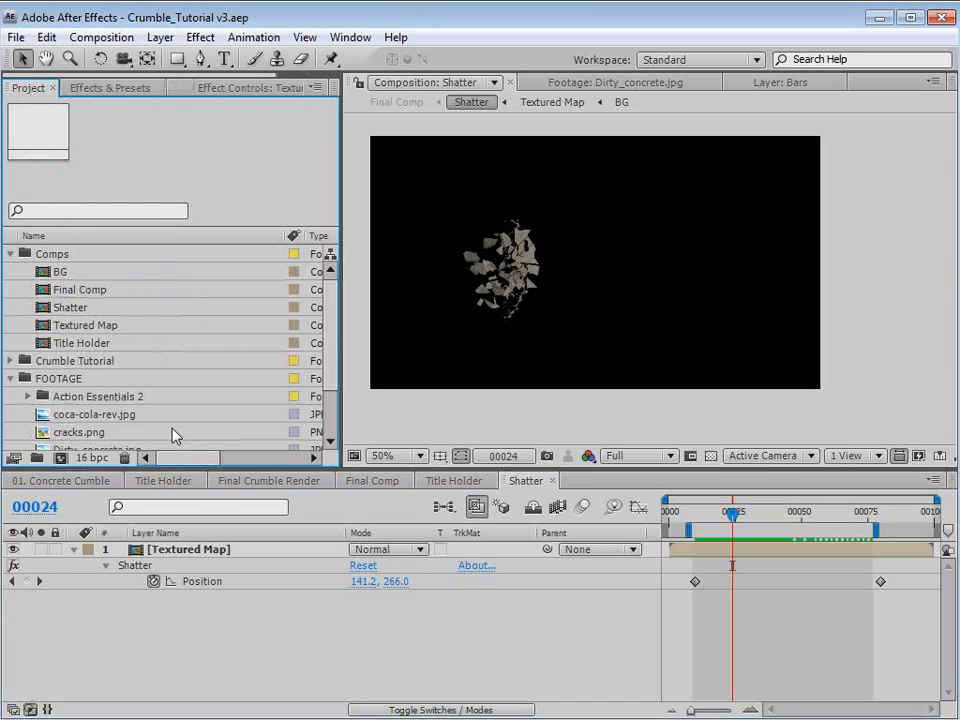
{"action": "left_click", "coordinate": [372, 481]}
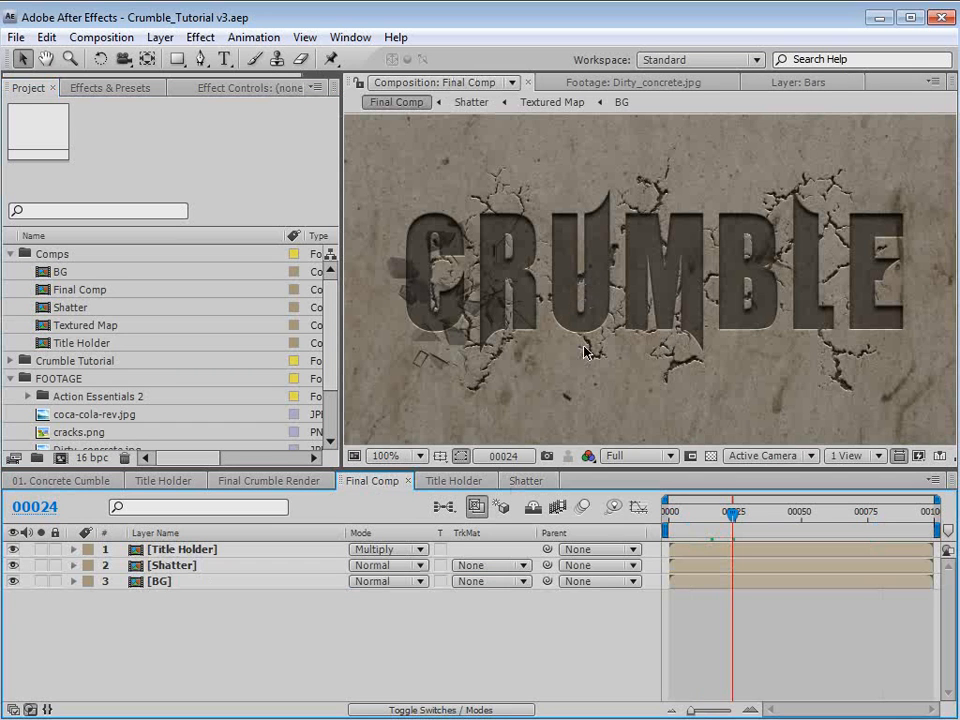
{"action": "scroll", "coordinate": [634, 357], "scroll_direction": "down", "scroll_amount": 1}
{"action": "left_click_drag", "start_coordinate": [692, 514], "coordinate": [746, 516]}
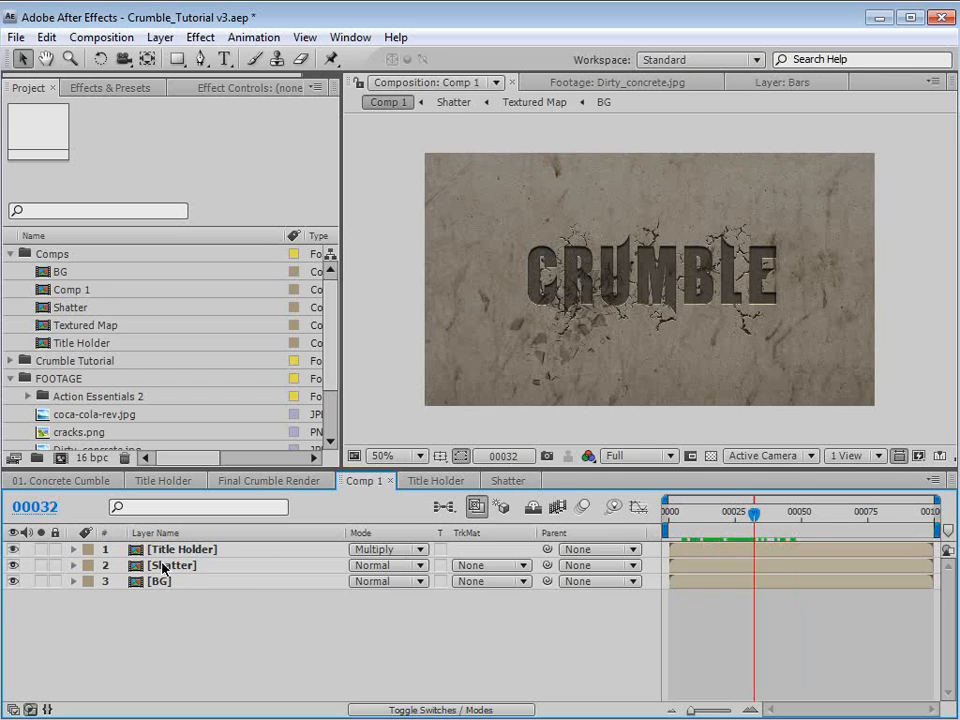
{"action": "left_click", "coordinate": [167, 565]}
{"action": "left_click_drag", "start_coordinate": [166, 553], "coordinate": [165, 549]}
{"action": "left_click", "coordinate": [654, 643]}
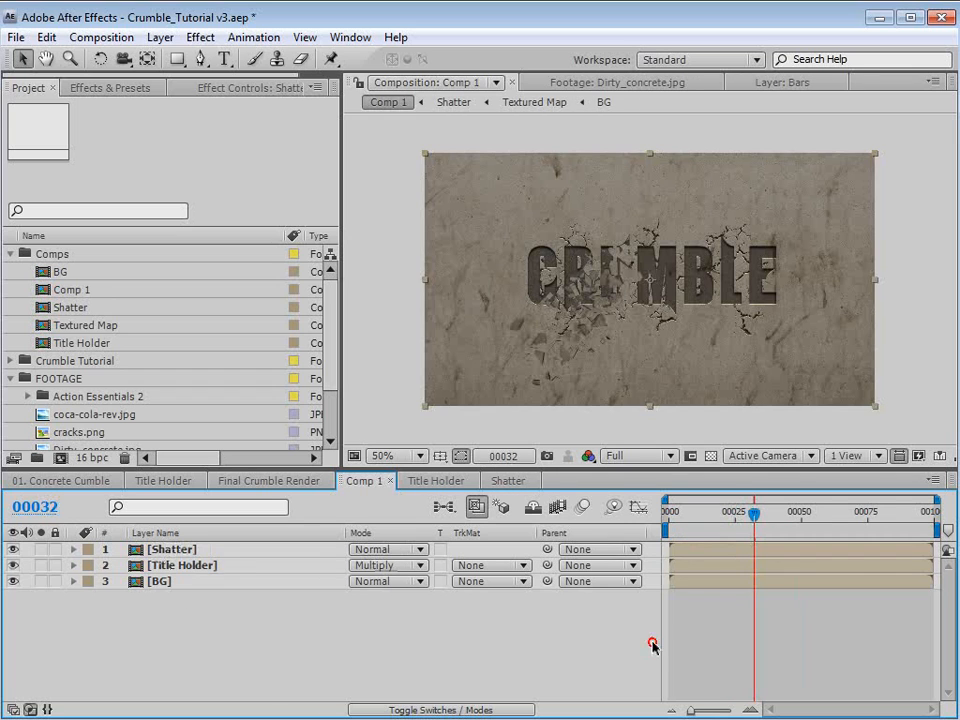
Rename Comp 1 as Final Comp in its composition settings
{"action": "key", "text": "ctrl+k"}
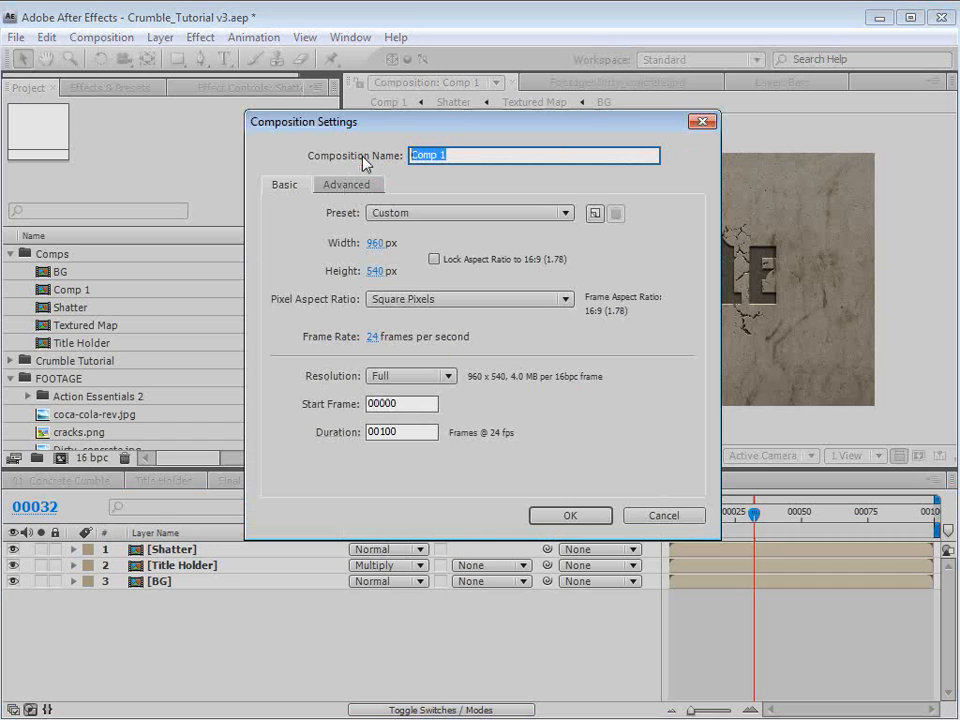
{"action": "type", "text": "Final"}
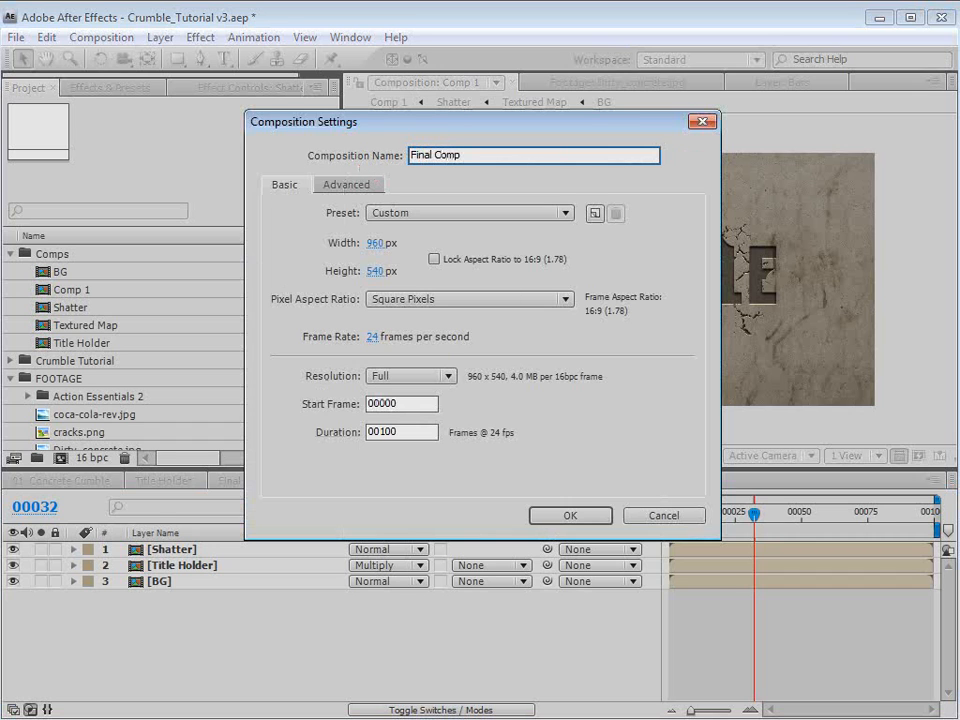
{"action": "type", "text": " Comp"}
{"action": "left_click", "coordinate": [568, 515]}
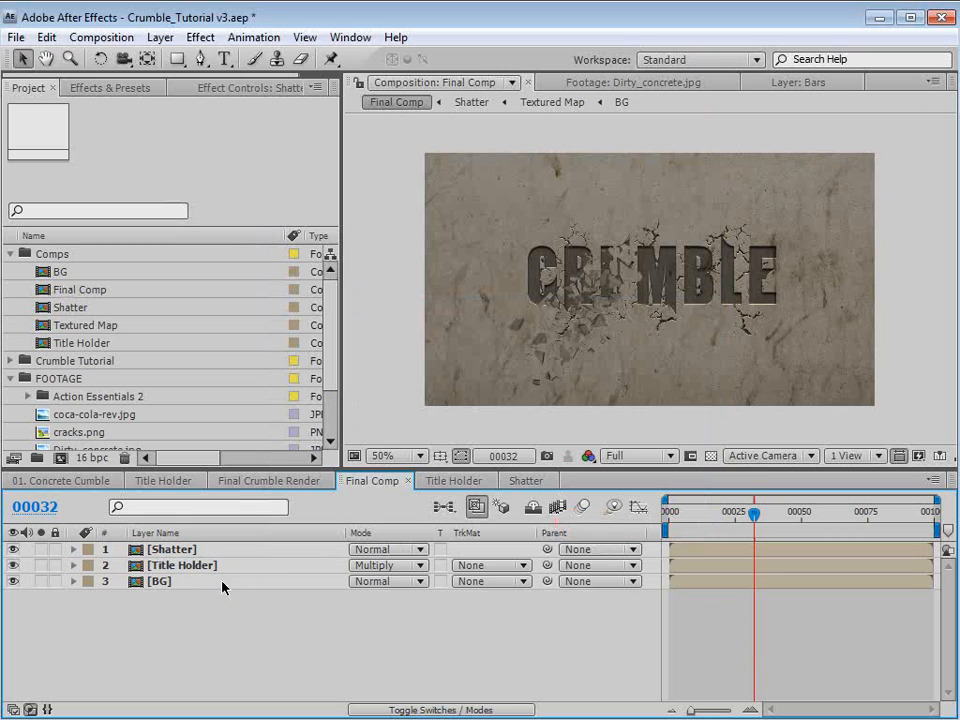
Examine how the C breaks away around frames 17 to 19, toggling Title Holder's visibility, and compare it with the pieces in the Shatter composition
{"action": "left_click", "coordinate": [166, 551]}
{"action": "scroll", "coordinate": [598, 288], "scroll_direction": "up", "scroll_amount": 1}
{"action": "left_click_drag", "start_coordinate": [750, 515], "coordinate": [714, 517]}
{"action": "left_click", "coordinate": [13, 565]}
{"action": "left_click", "coordinate": [14, 565]}
{"action": "left_click", "coordinate": [182, 566]}
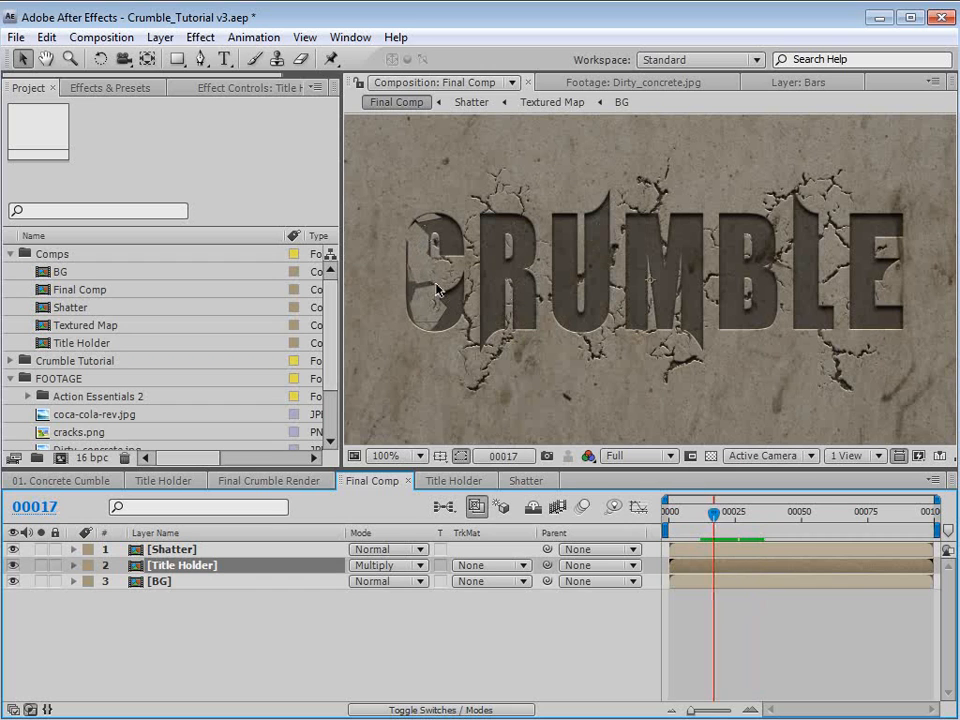
{"action": "mouse_move", "coordinate": [720, 519]}
{"action": "left_mouse_down"}
{"action": "mouse_move", "coordinate": [755, 518]}
{"action": "mouse_move", "coordinate": [727, 519]}
{"action": "left_mouse_up"}
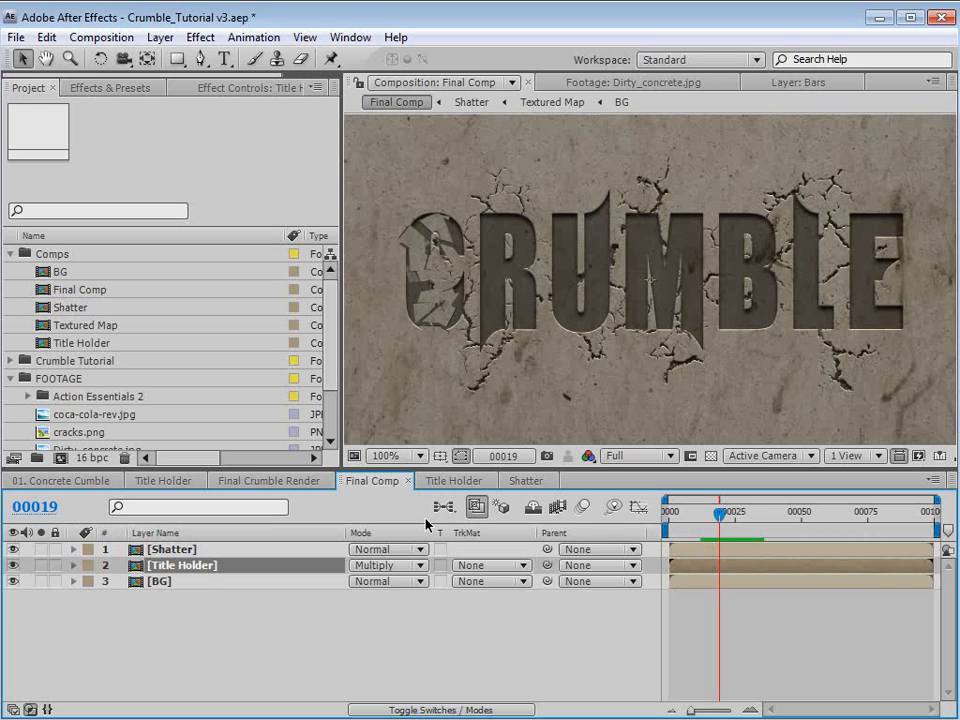
{"action": "left_click", "coordinate": [524, 481]}
{"action": "mouse_move", "coordinate": [718, 514]}
{"action": "left_mouse_down"}
{"action": "mouse_move", "coordinate": [834, 518]}
{"action": "mouse_move", "coordinate": [734, 537]}
{"action": "mouse_move", "coordinate": [716, 514]}
{"action": "left_mouse_up"}
{"action": "left_click", "coordinate": [740, 519]}
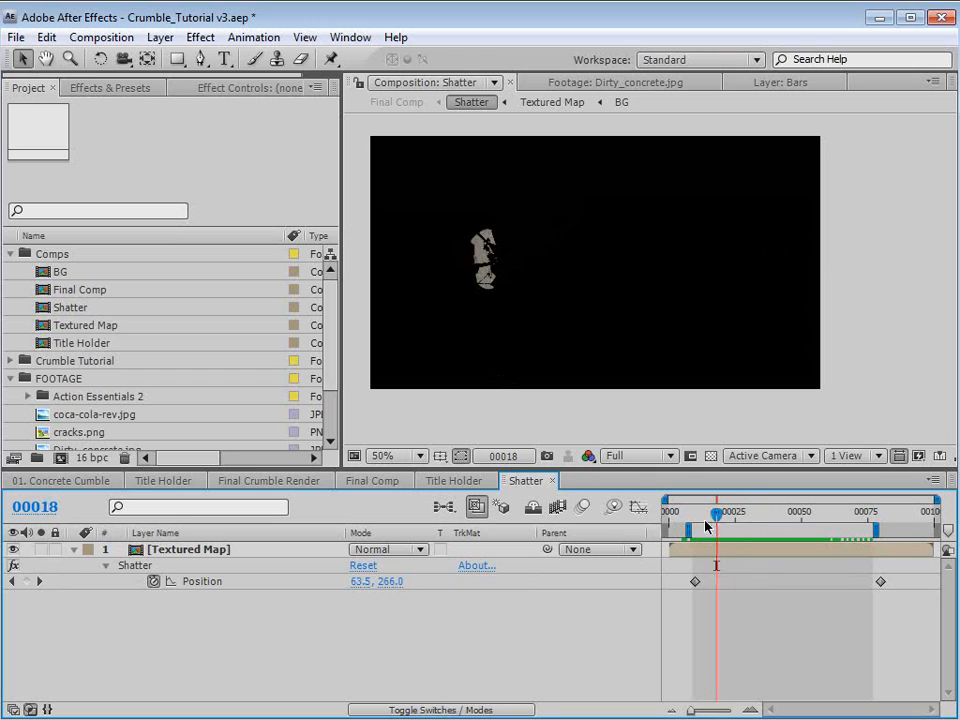
Duplicate the Shatter composition and name the copy Shatter Activate
{"action": "left_click", "coordinate": [60, 309]}
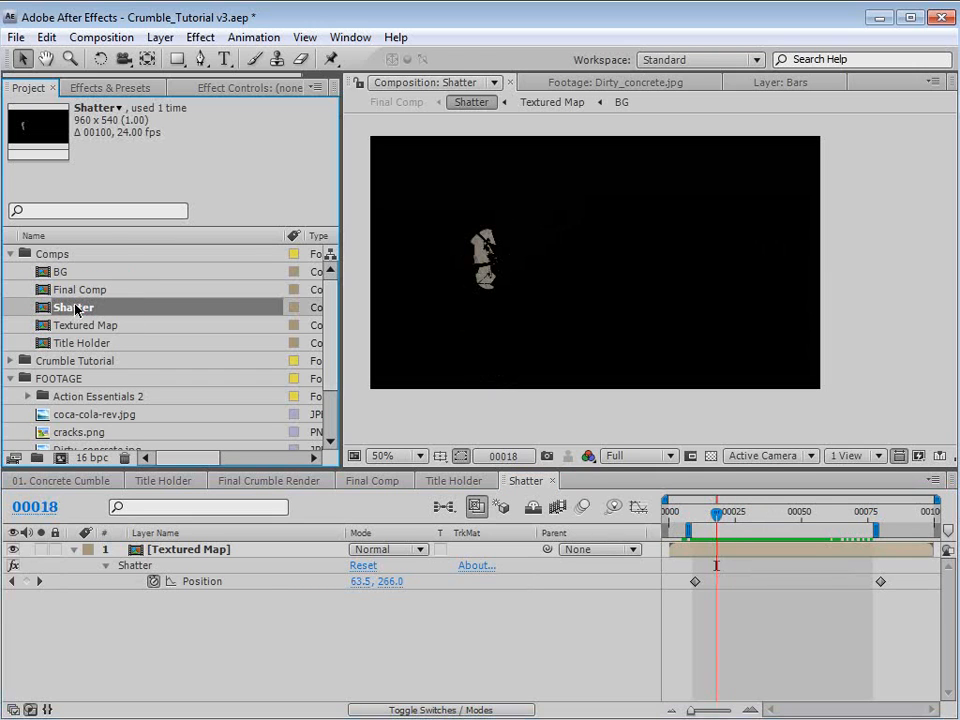
{"action": "left_click", "coordinate": [46, 37]}
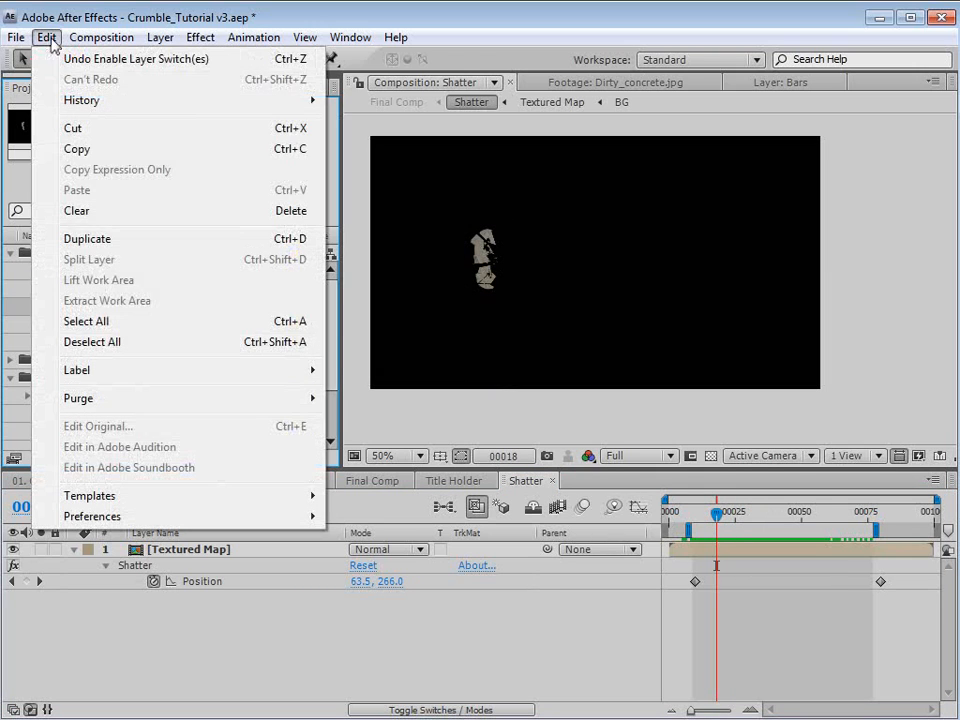
{"action": "left_click", "coordinate": [95, 239]}
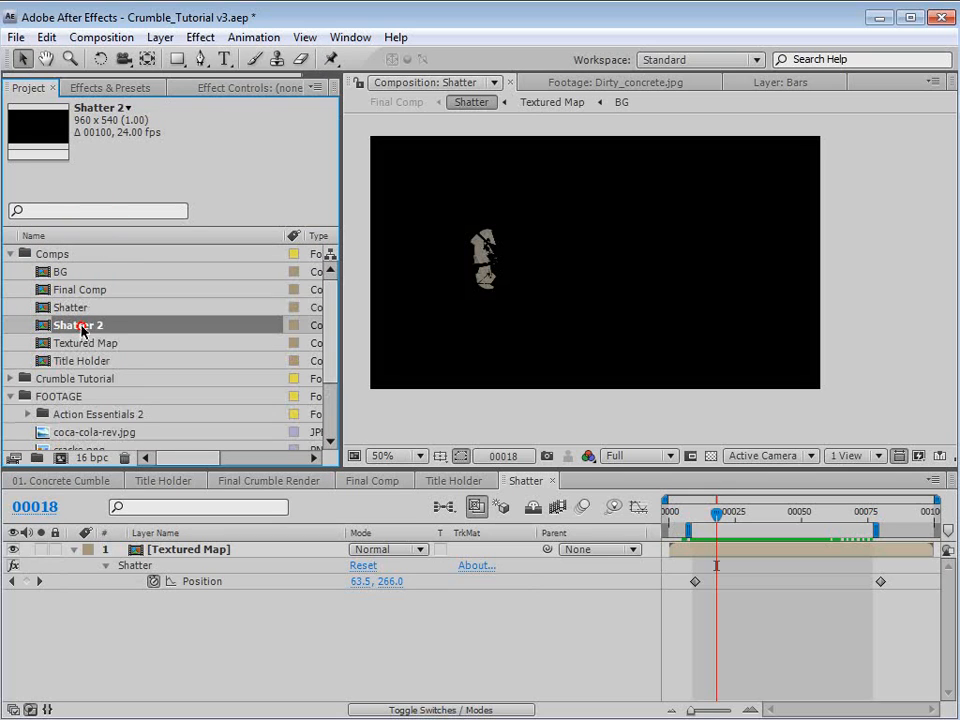
{"action": "key", "text": "Return"}
{"action": "left_click", "coordinate": [117, 325]}
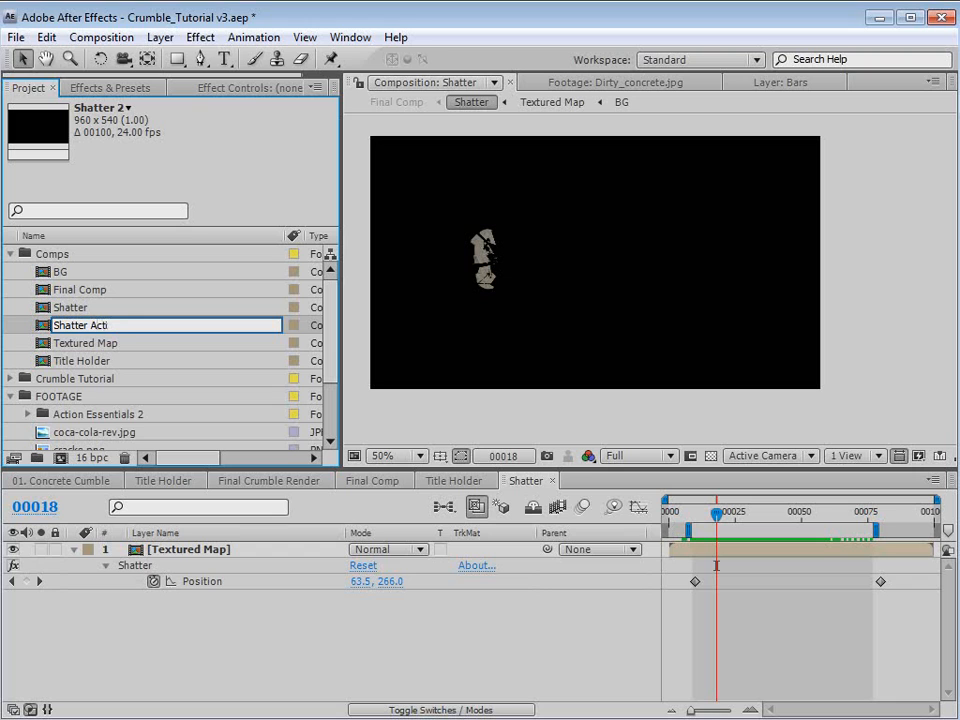
{"action": "key", "text": "Return"}
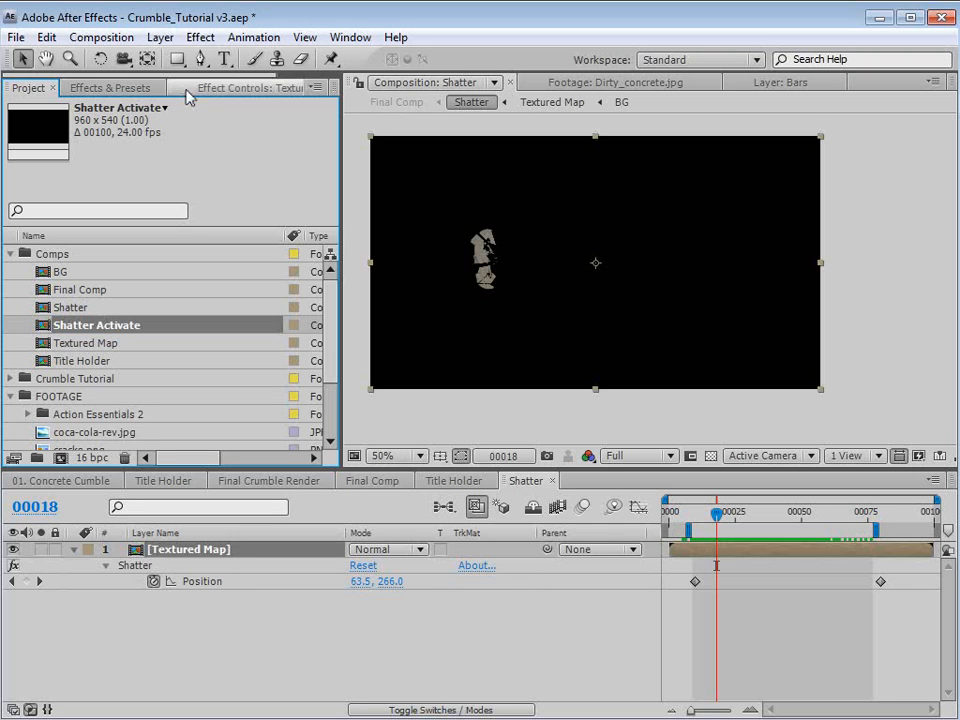
Review the Shatter effect's force and physics settings on Textured Map at frame 27 of the Shatter composition
{"action": "left_click", "coordinate": [204, 89]}
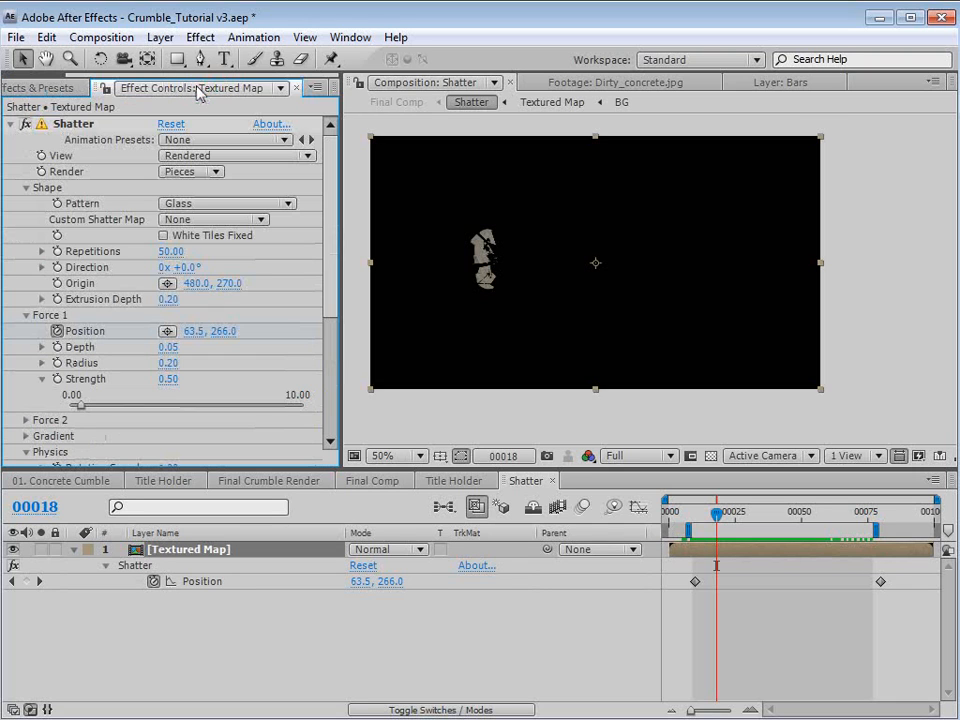
{"action": "left_click", "coordinate": [70, 125]}
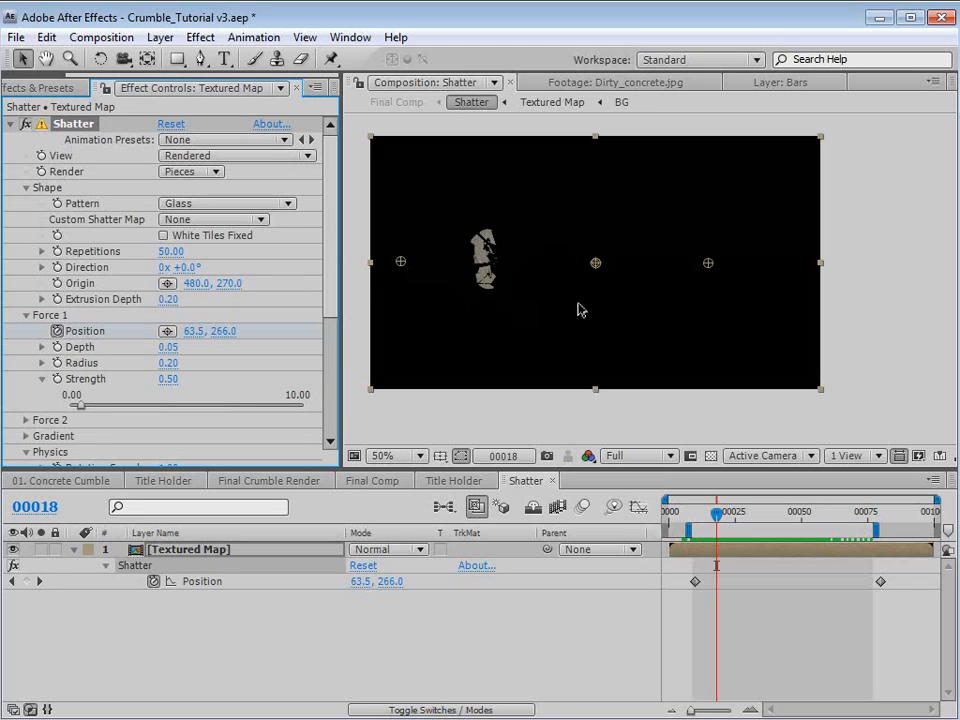
{"action": "left_click_drag", "start_coordinate": [716, 513], "coordinate": [745, 530]}
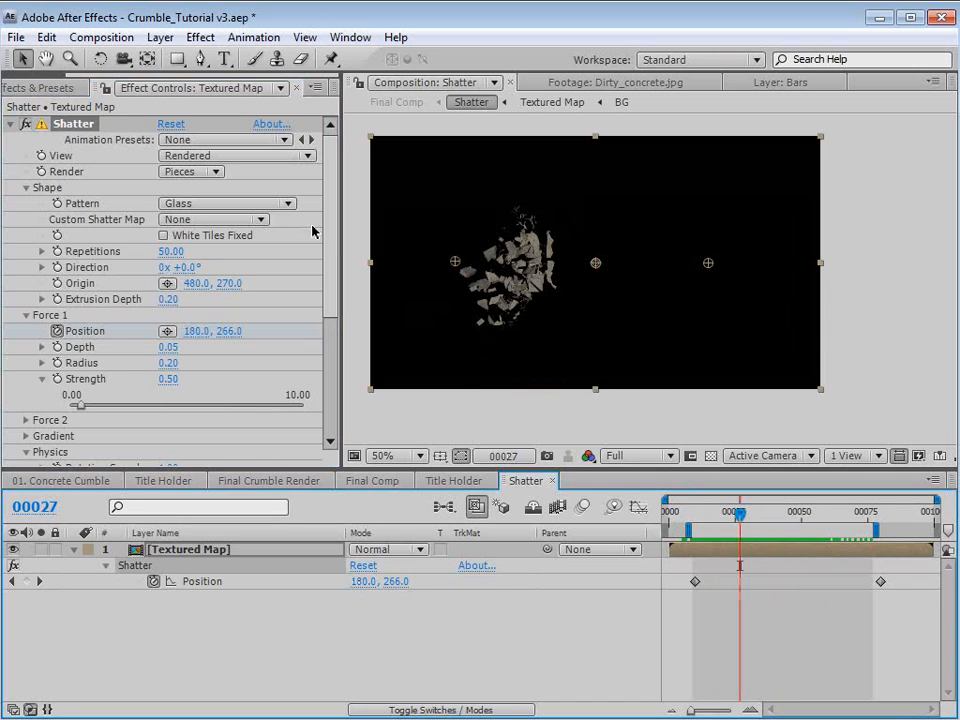
{"action": "left_click_drag", "start_coordinate": [328, 289], "coordinate": [335, 330]}
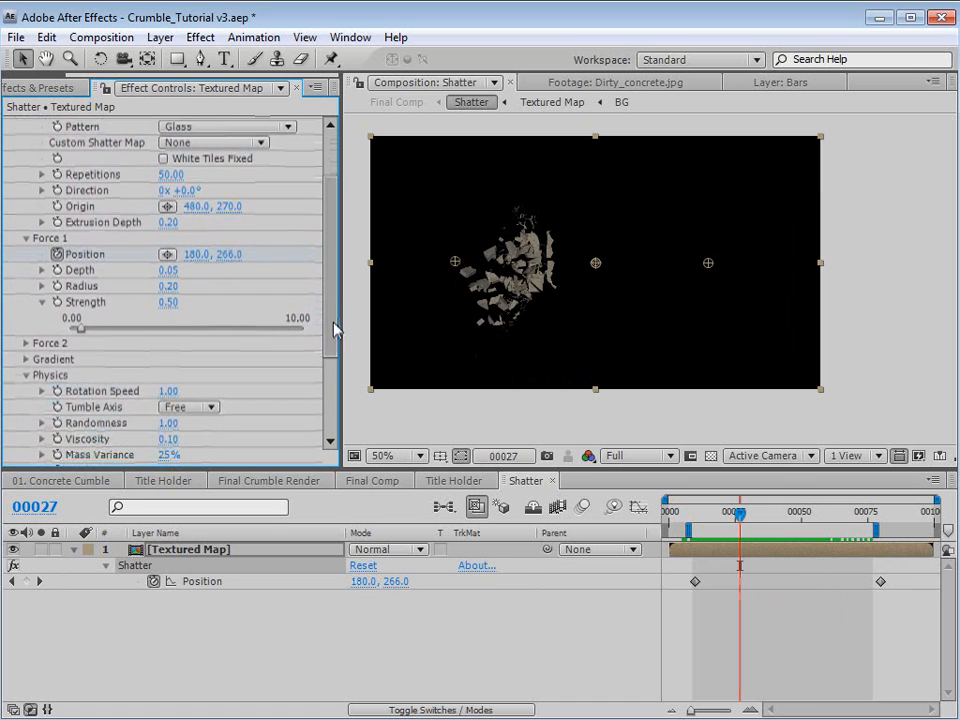
{"action": "left_click", "coordinate": [34, 75]}
{"action": "left_click", "coordinate": [32, 87]}
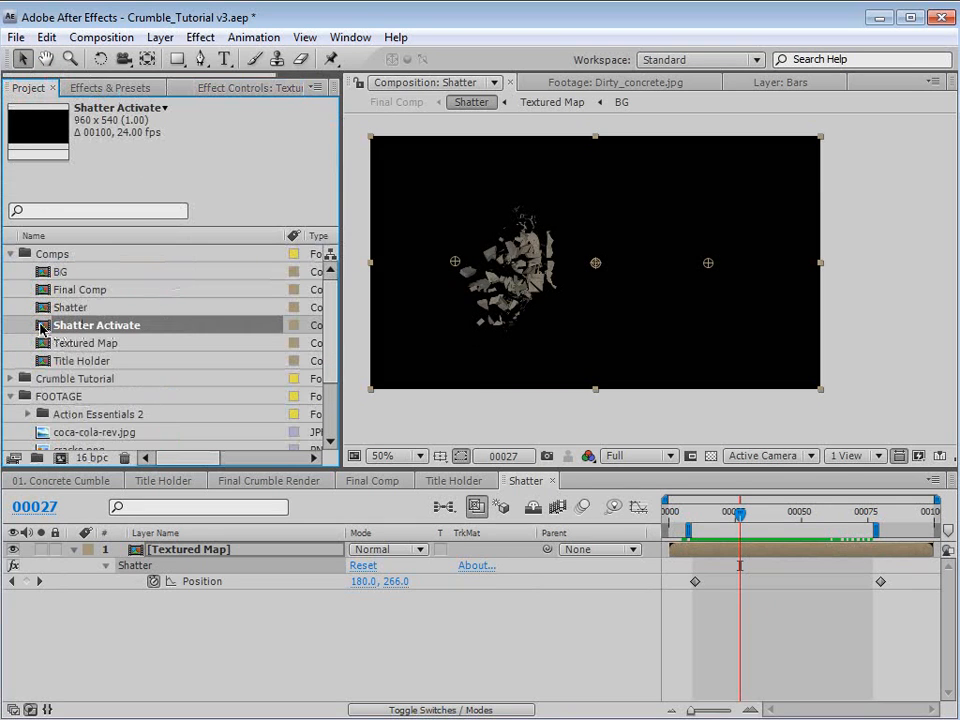
Open the Shatter Activate composition and set the Shatter effect's Force 1 Strength to 0 on Textured Map
{"action": "double_click", "coordinate": [199, 327]}
{"action": "left_click_drag", "start_coordinate": [716, 513], "coordinate": [765, 514]}
{"action": "left_click", "coordinate": [574, 414]}
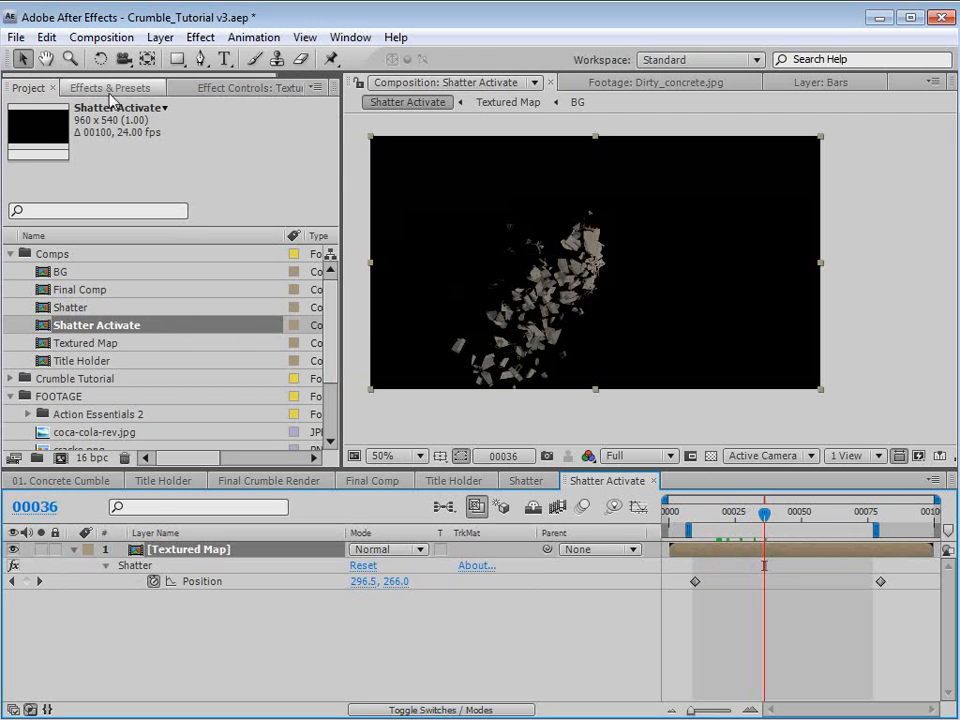
{"action": "left_click", "coordinate": [220, 92]}
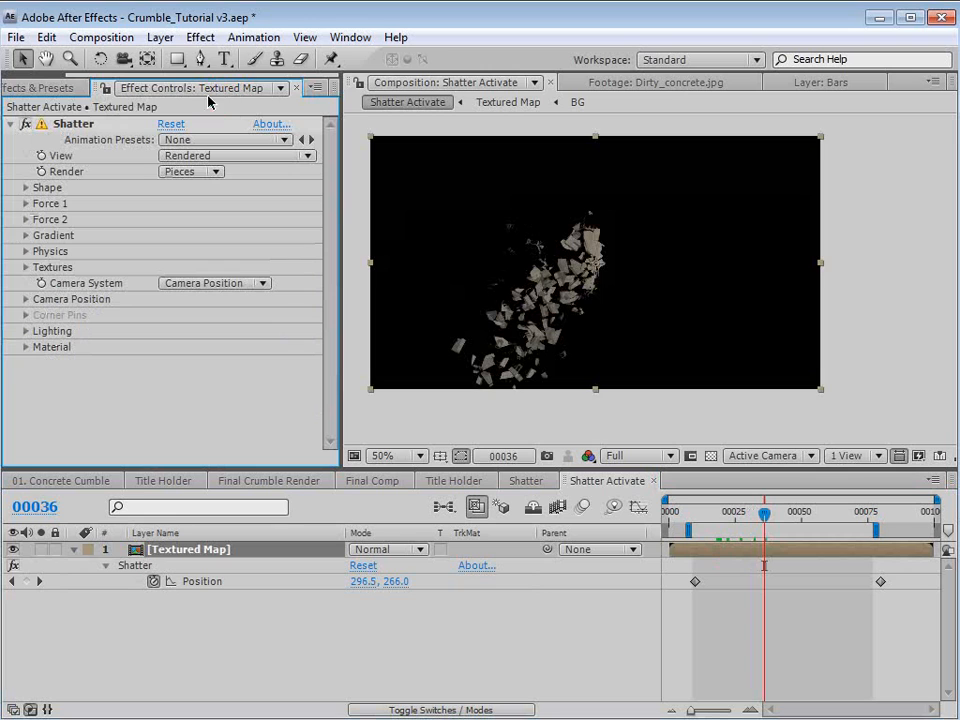
{"action": "left_click", "coordinate": [26, 203]}
{"action": "left_click", "coordinate": [166, 268]}
{"action": "type", "text": "0"}
{"action": "key", "text": "Return"}
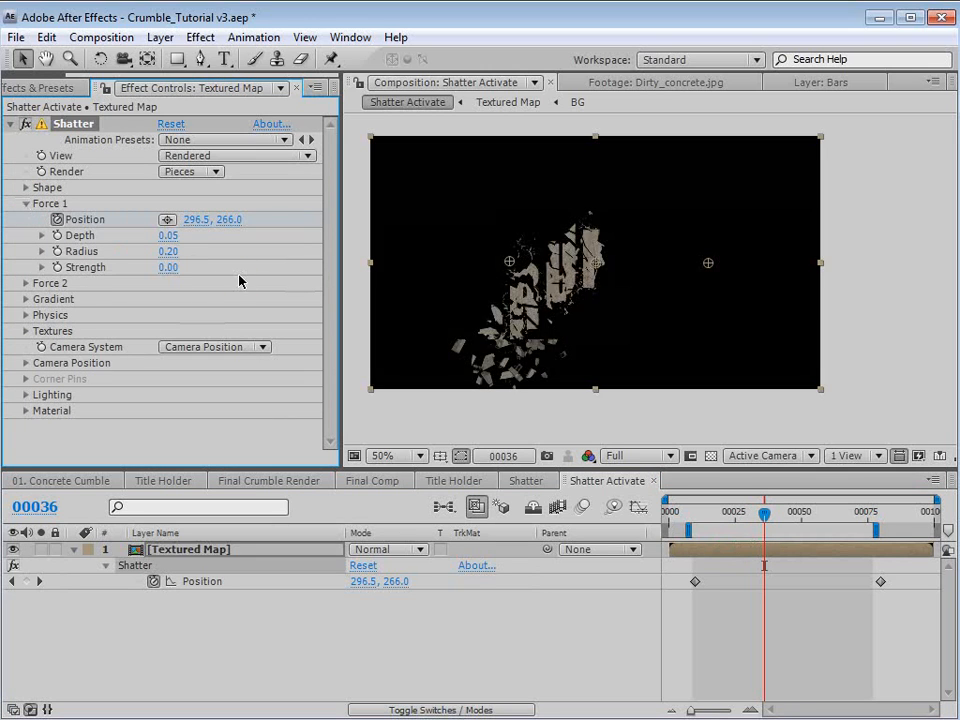
Set the Shatter effect's Gravity to 0 in the Shatter Activate composition
{"action": "left_click_drag", "start_coordinate": [745, 515], "coordinate": [760, 513]}
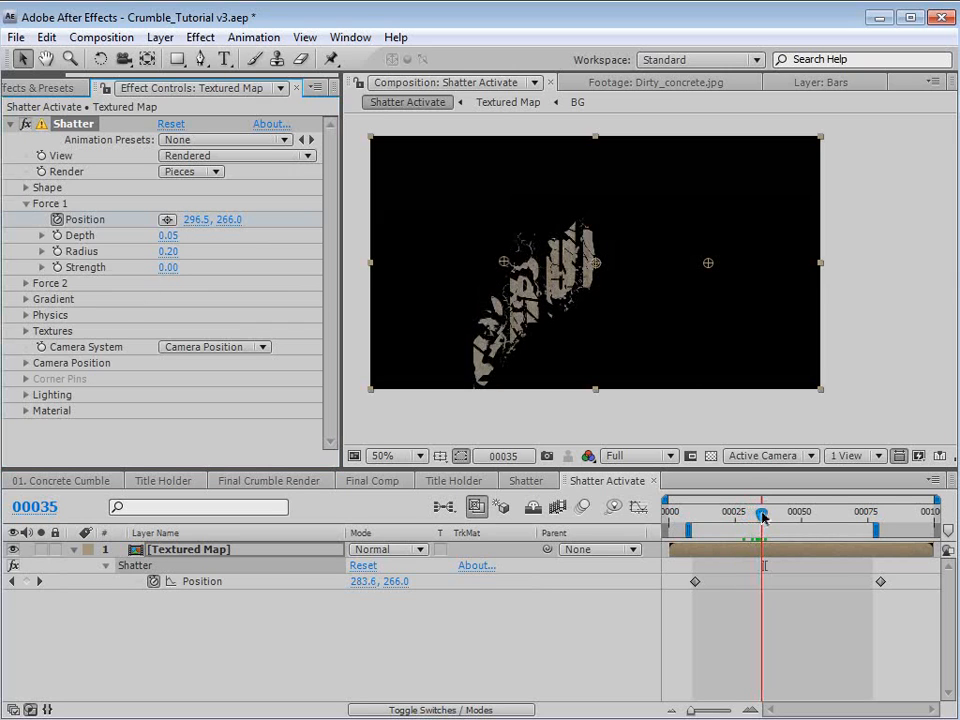
{"action": "left_click", "coordinate": [26, 316]}
{"action": "left_click", "coordinate": [168, 411]}
{"action": "type", "text": "0"}
{"action": "key", "text": "Return"}
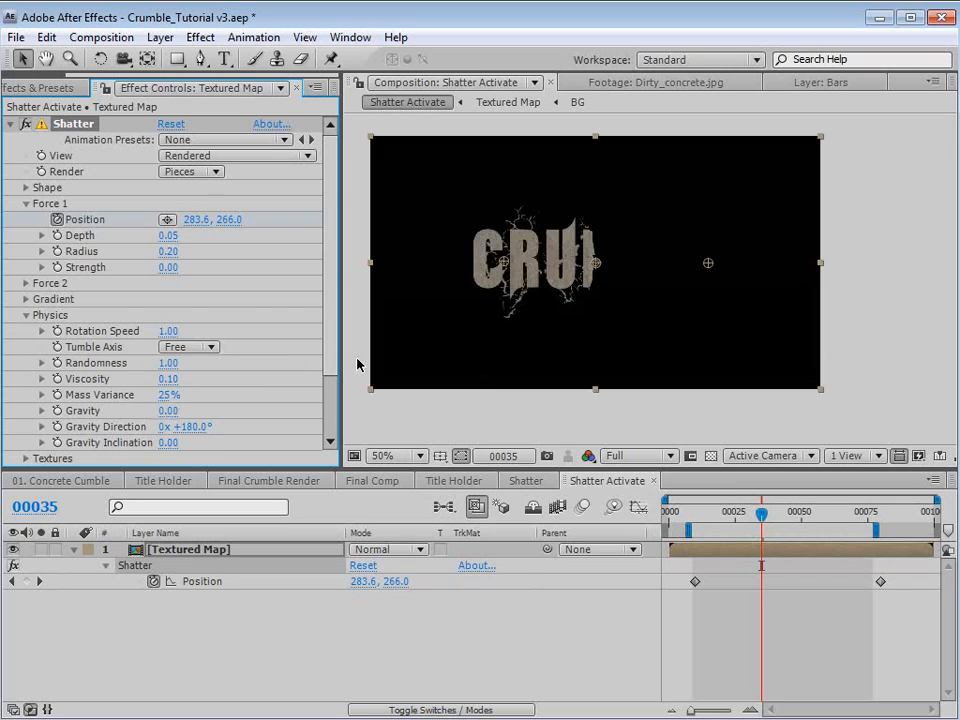
Set the Shatter physics Rotation Speed, Randomness, Viscosity and Mass Variance all to 0
{"action": "left_click", "coordinate": [168, 330]}
{"action": "type", "text": "0"}
{"action": "key", "text": "Return"}
{"action": "left_click", "coordinate": [168, 363]}
{"action": "type", "text": "0"}
{"action": "key", "text": "Return"}
{"action": "left_click", "coordinate": [168, 379]}
{"action": "type", "text": "0"}
{"action": "key", "text": "Return"}
{"action": "left_click", "coordinate": [167, 395]}
{"action": "type", "text": "0"}
{"action": "key", "text": "Return"}
Inspect up close how the motionless letter pieces appear in Shatter Activate through frame 38
{"action": "scroll", "coordinate": [530, 280], "scroll_direction": "up", "scroll_amount": 2}
{"action": "scroll", "coordinate": [540, 300], "scroll_direction": "down", "scroll_amount": 2}
{"action": "mouse_move", "coordinate": [761, 513]}
{"action": "left_mouse_down"}
{"action": "mouse_move", "coordinate": [793, 519]}
{"action": "mouse_move", "coordinate": [767, 513]}
{"action": "left_mouse_up"}
{"action": "scroll", "coordinate": [490, 281], "scroll_direction": "up", "scroll_amount": 2}
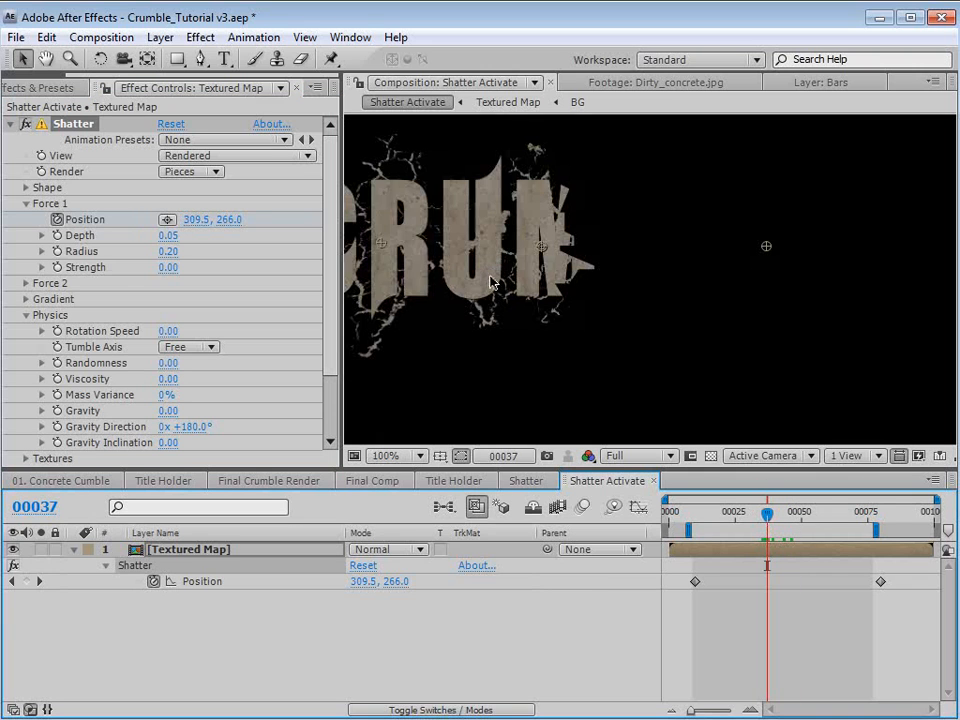
{"action": "left_click_drag", "start_coordinate": [490, 281], "coordinate": [442, 262]}
{"action": "left_click_drag", "start_coordinate": [711, 518], "coordinate": [769, 518]}
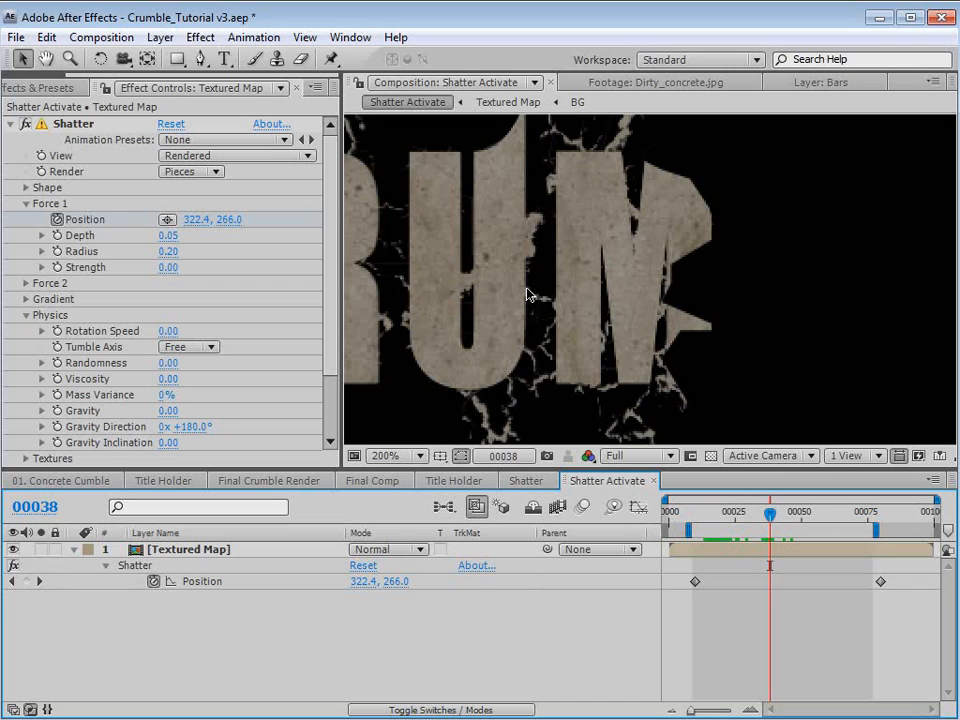
{"action": "scroll", "coordinate": [540, 290], "scroll_direction": "down", "scroll_amount": 1}
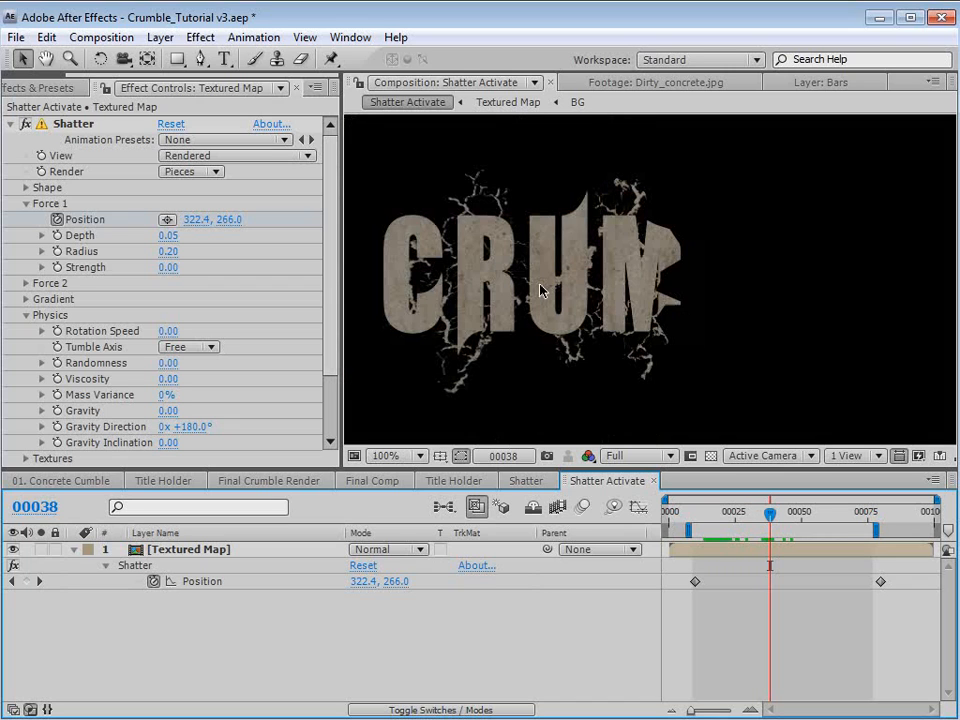
Pre-compose the Title Holder layer in Final Comp as Title Reveal, leaving all attributes in Final Comp
{"action": "left_click", "coordinate": [376, 480]}
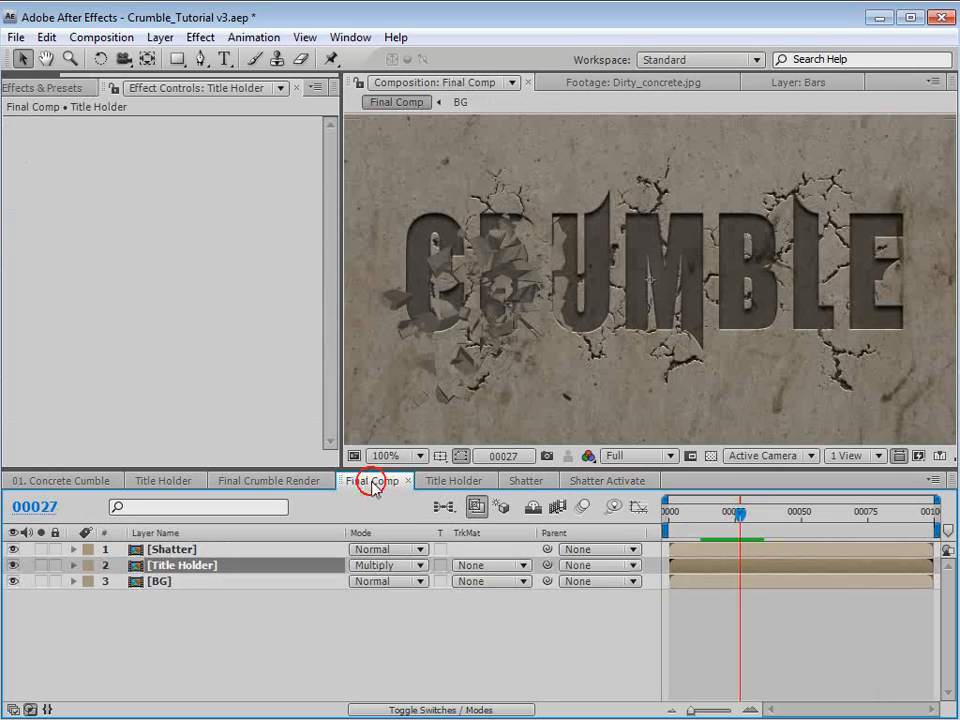
{"action": "left_click", "coordinate": [311, 624]}
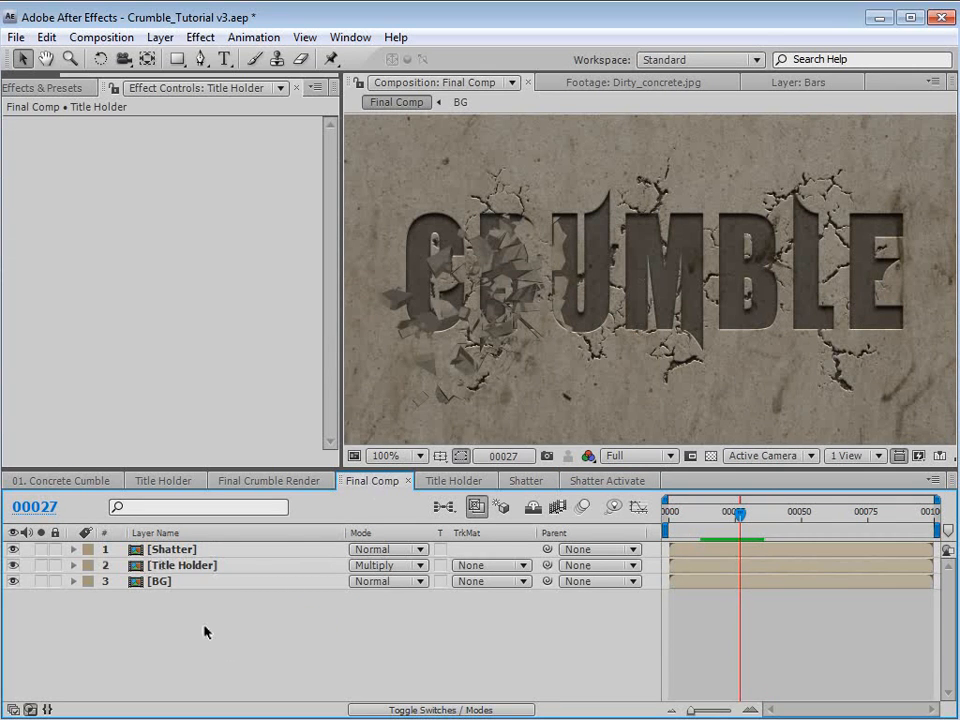
{"action": "left_click", "coordinate": [186, 567]}
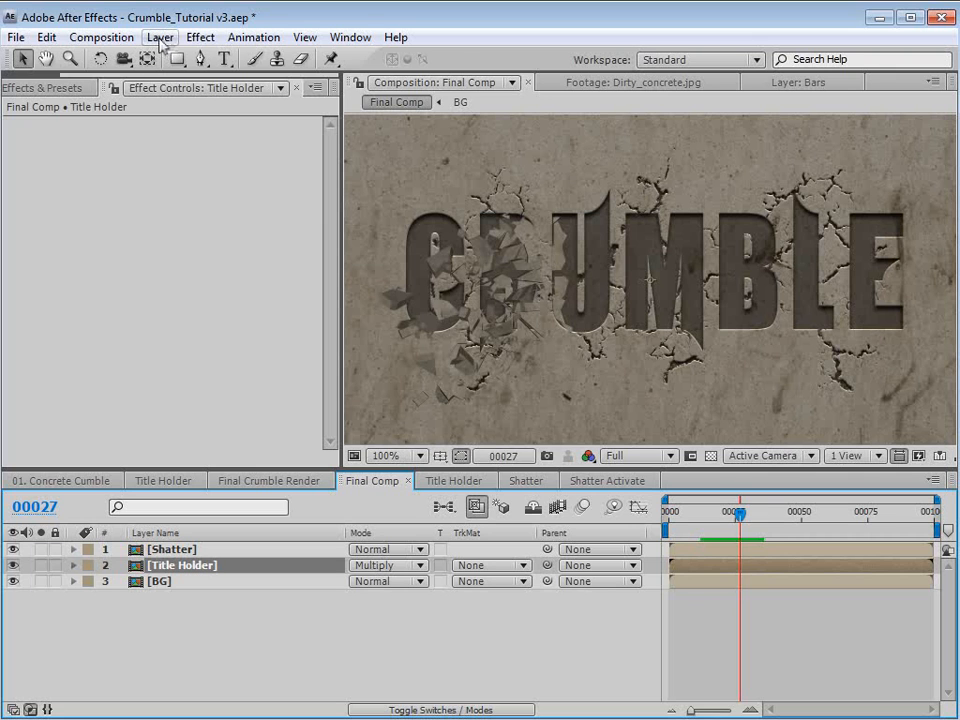
{"action": "left_click", "coordinate": [160, 40]}
{"action": "left_click", "coordinate": [197, 707]}
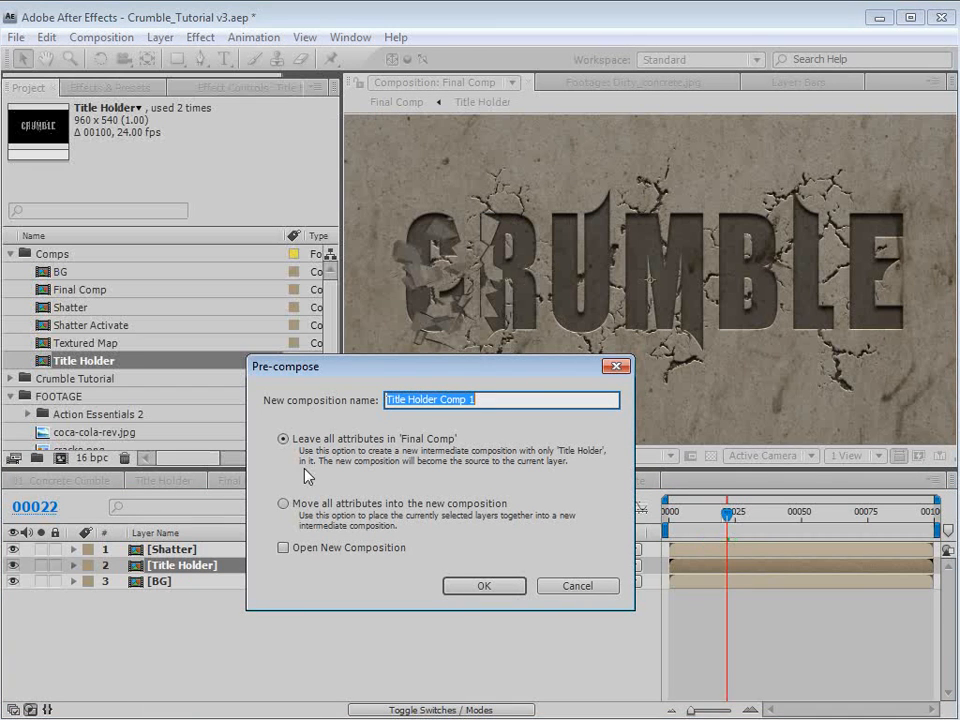
{"action": "left_click", "coordinate": [284, 438]}
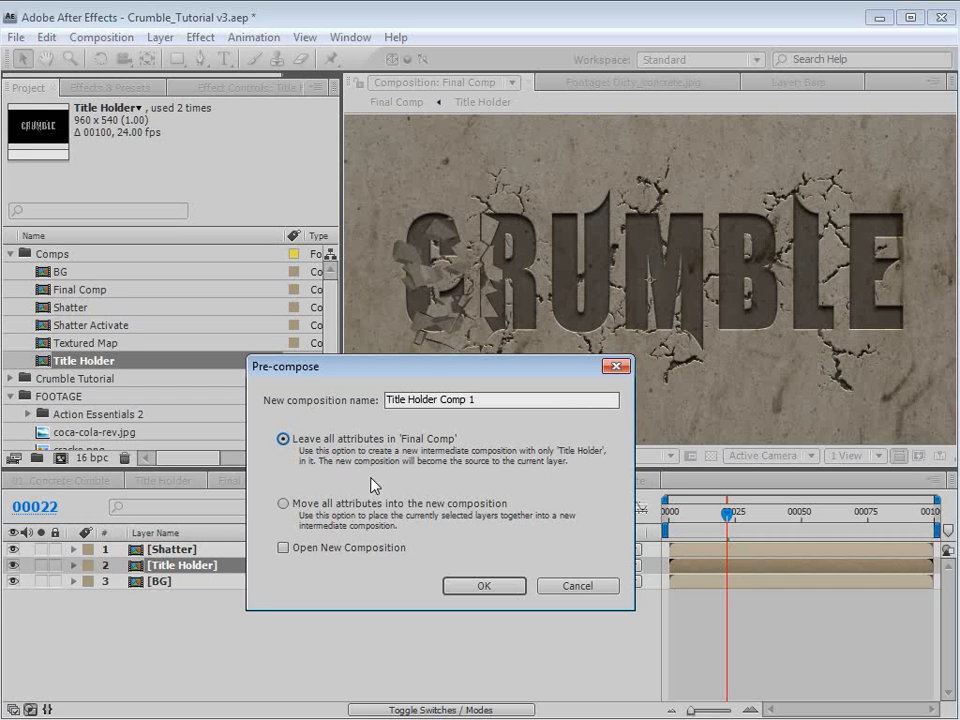
{"action": "left_click", "coordinate": [279, 383]}
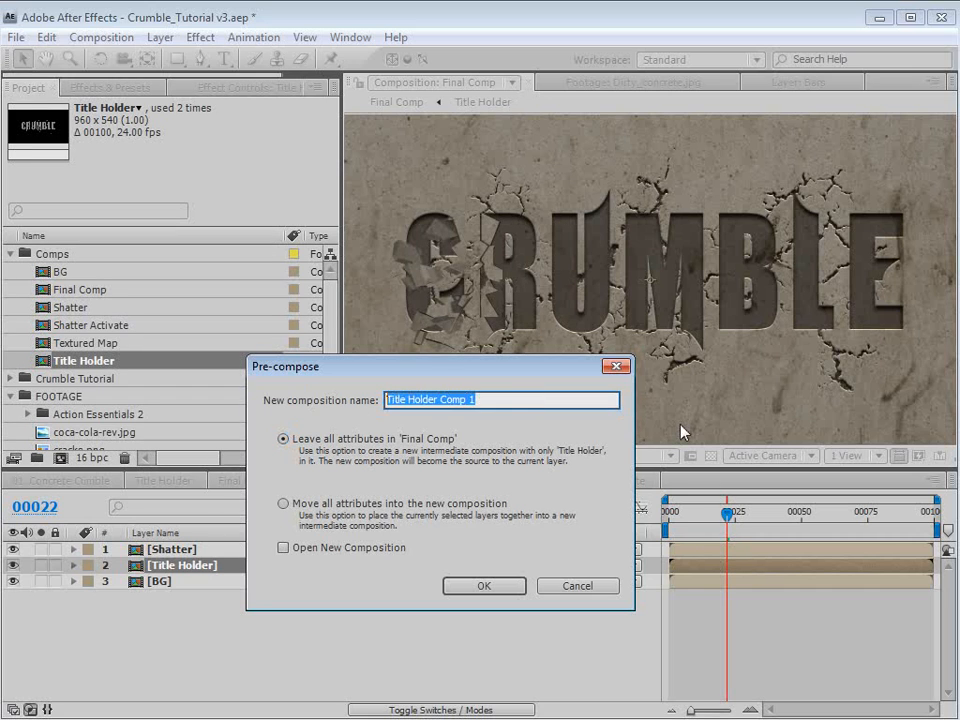
{"action": "type", "text": "Title Reveal"}
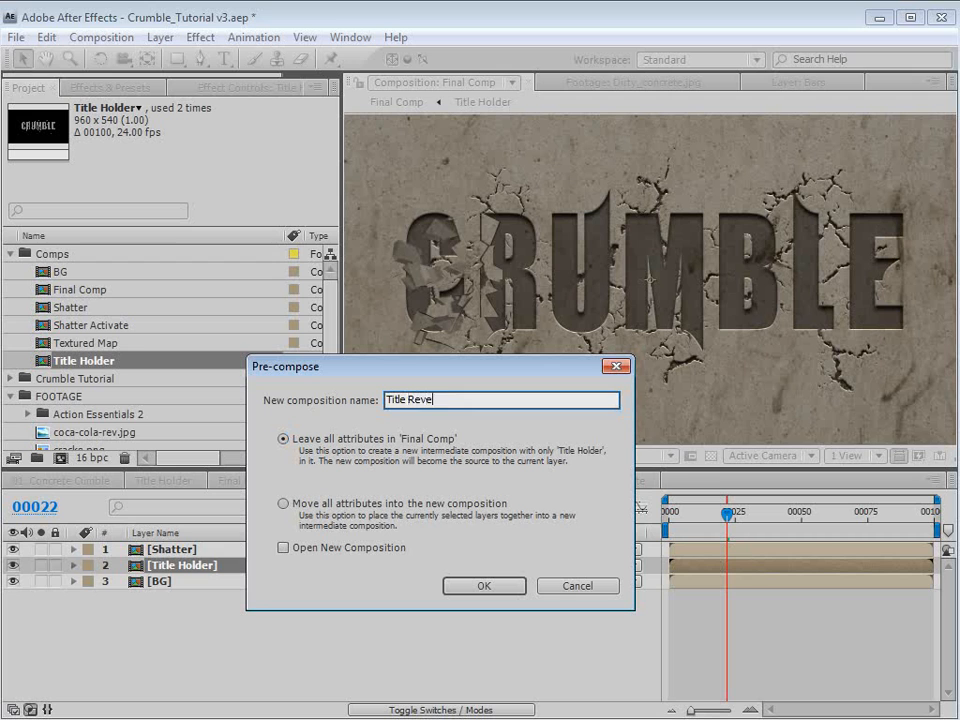
{"action": "left_click", "coordinate": [484, 586]}
Open the Title Reveal composition and add Shatter Activate as a layer above Title Holder
{"action": "left_click", "coordinate": [161, 592]}
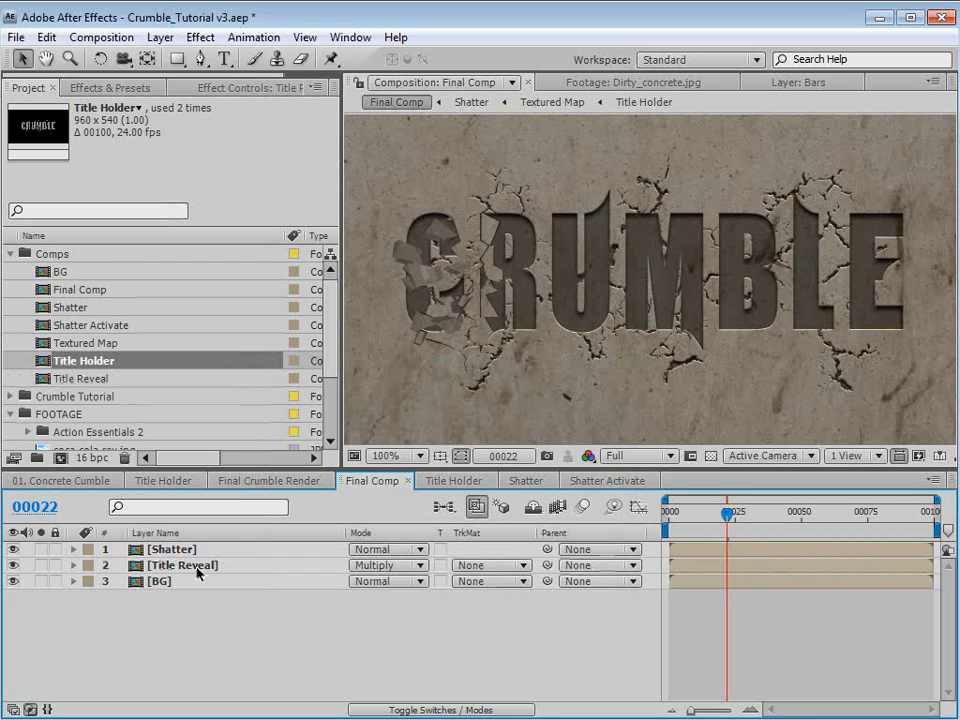
{"action": "double_click", "coordinate": [196, 566]}
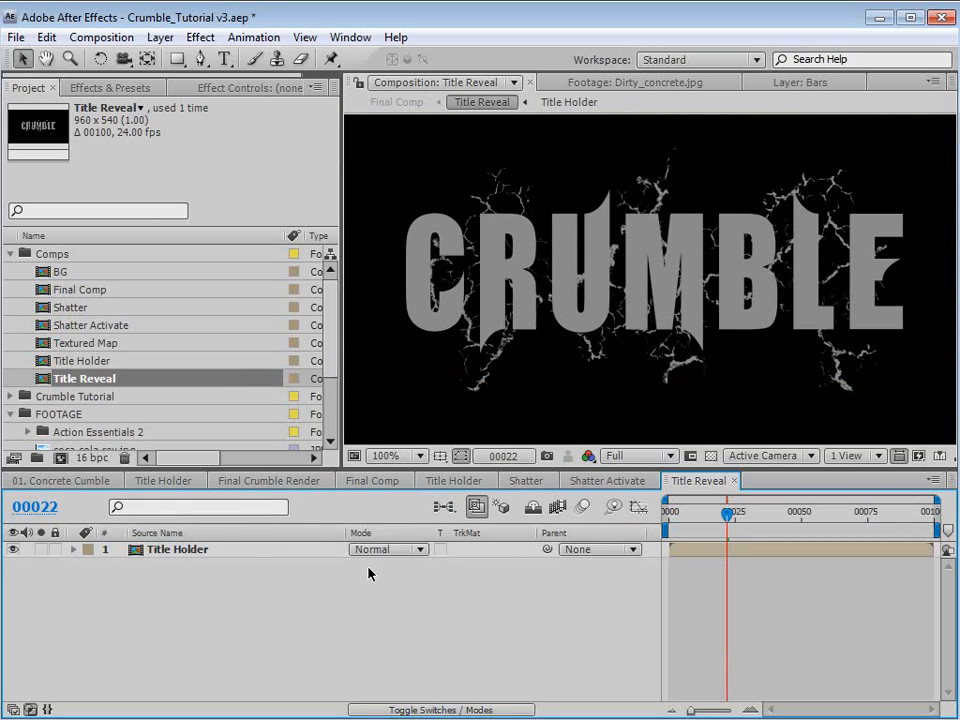
{"action": "mouse_move", "coordinate": [713, 537]}
{"action": "left_mouse_down"}
{"action": "mouse_move", "coordinate": [680, 537]}
{"action": "mouse_move", "coordinate": [697, 537]}
{"action": "left_mouse_up"}
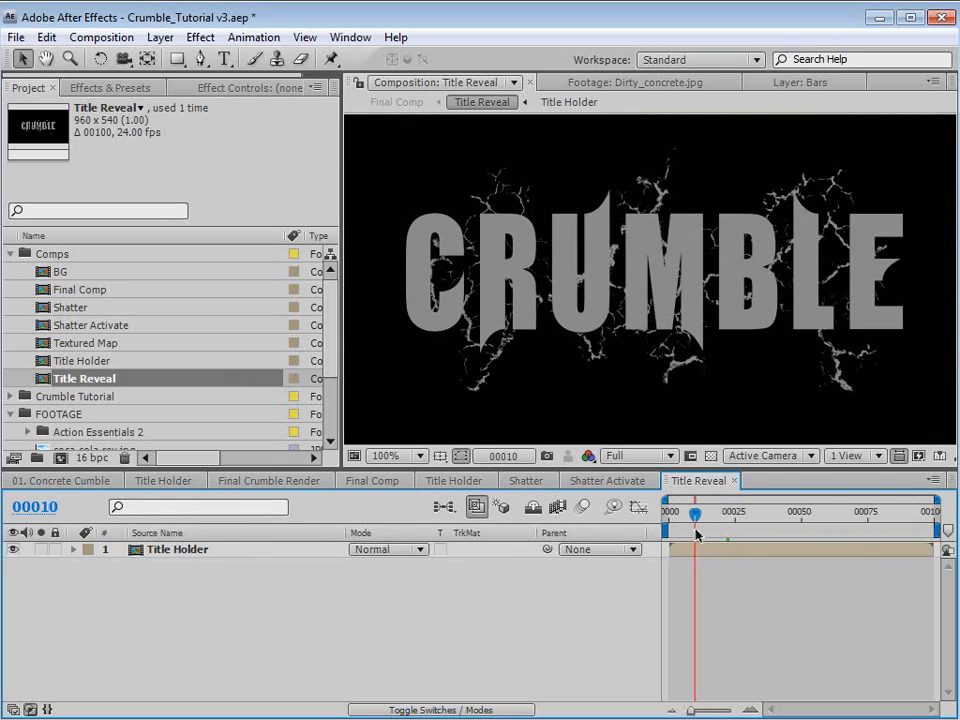
{"action": "left_click", "coordinate": [91, 326]}
{"action": "left_click_drag", "start_coordinate": [93, 333], "coordinate": [146, 549]}
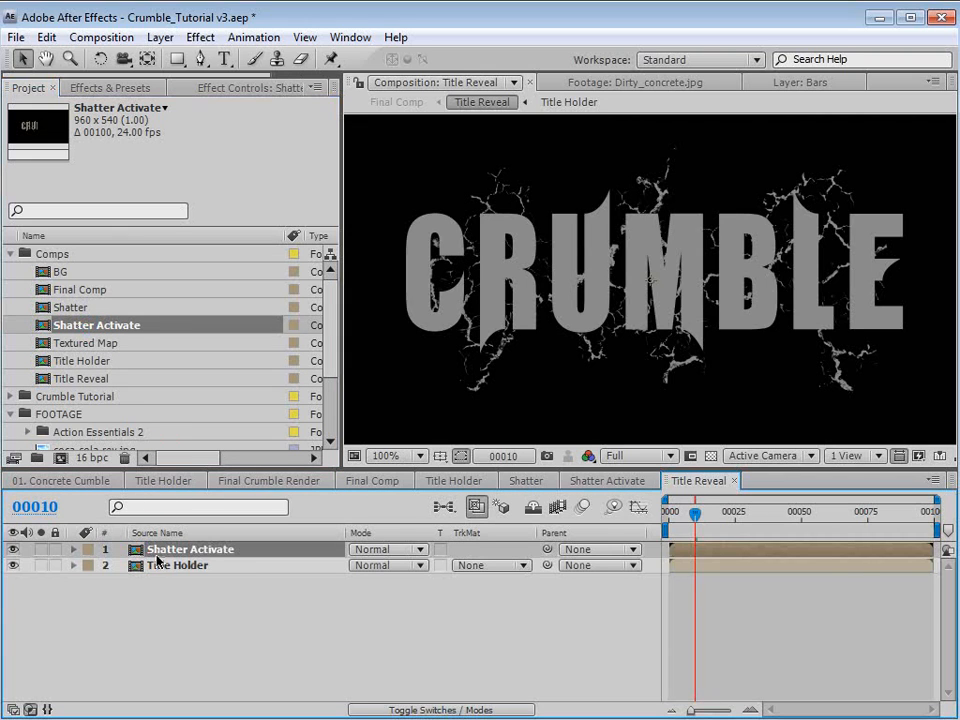
Set Title Holder's track matte to Alpha Matte "Shatter Activate" and scrub the reveal to frame 41
{"action": "left_click", "coordinate": [189, 567]}
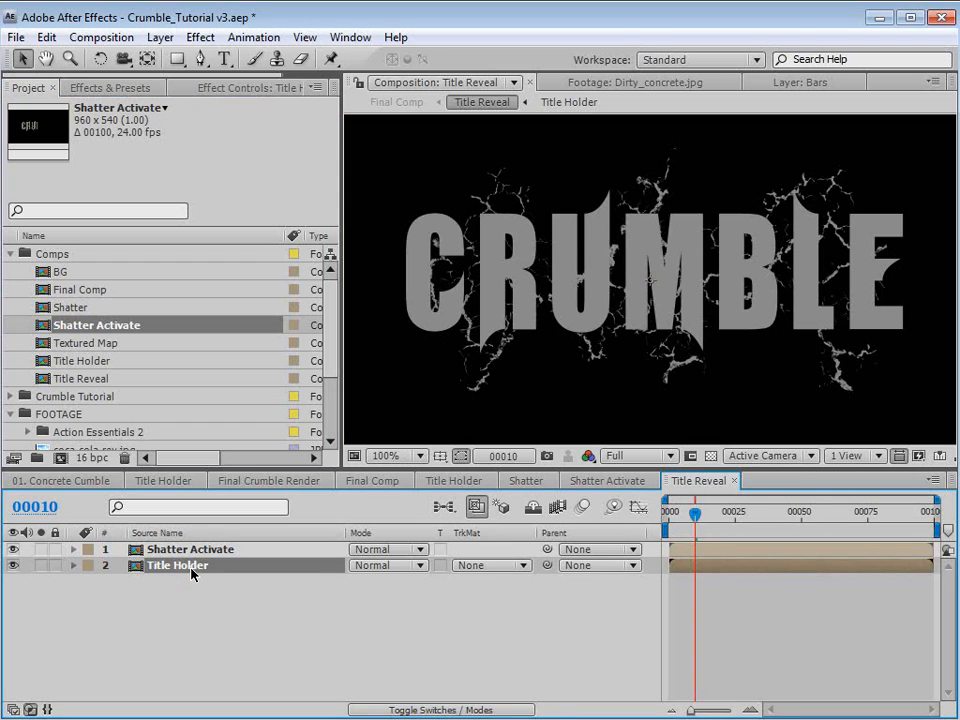
{"action": "left_click", "coordinate": [478, 565]}
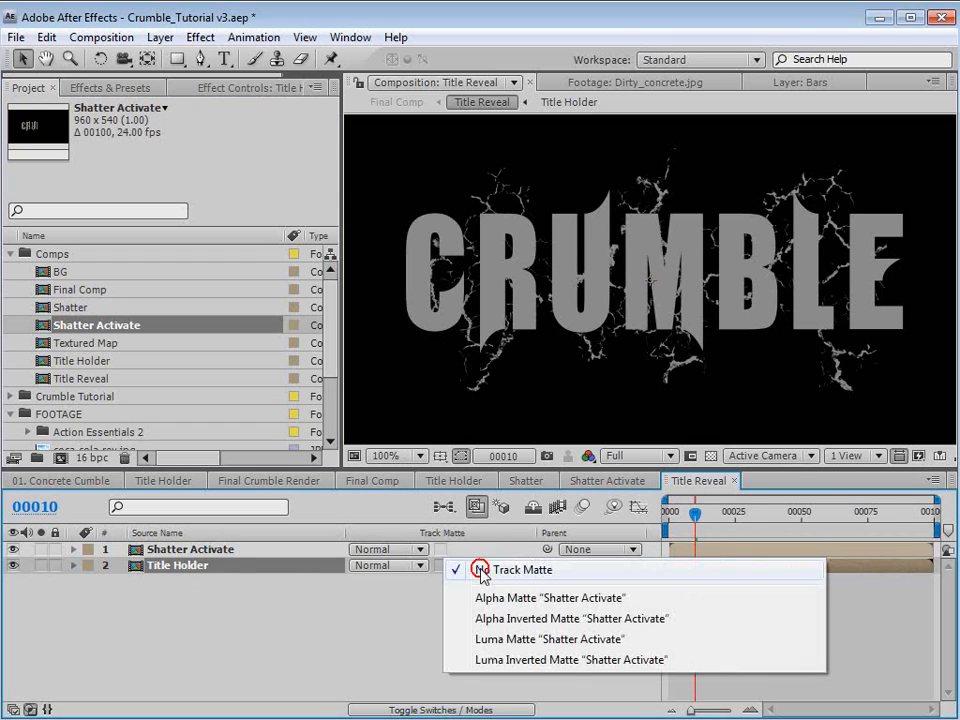
{"action": "left_click", "coordinate": [527, 598]}
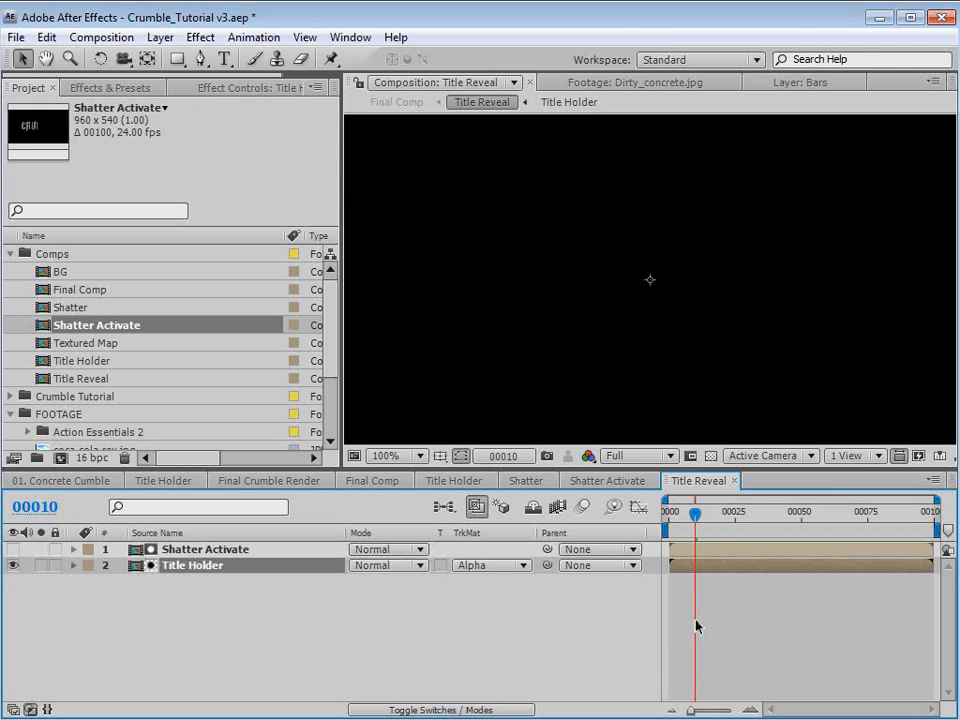
{"action": "left_click_drag", "start_coordinate": [695, 513], "coordinate": [777, 516]}
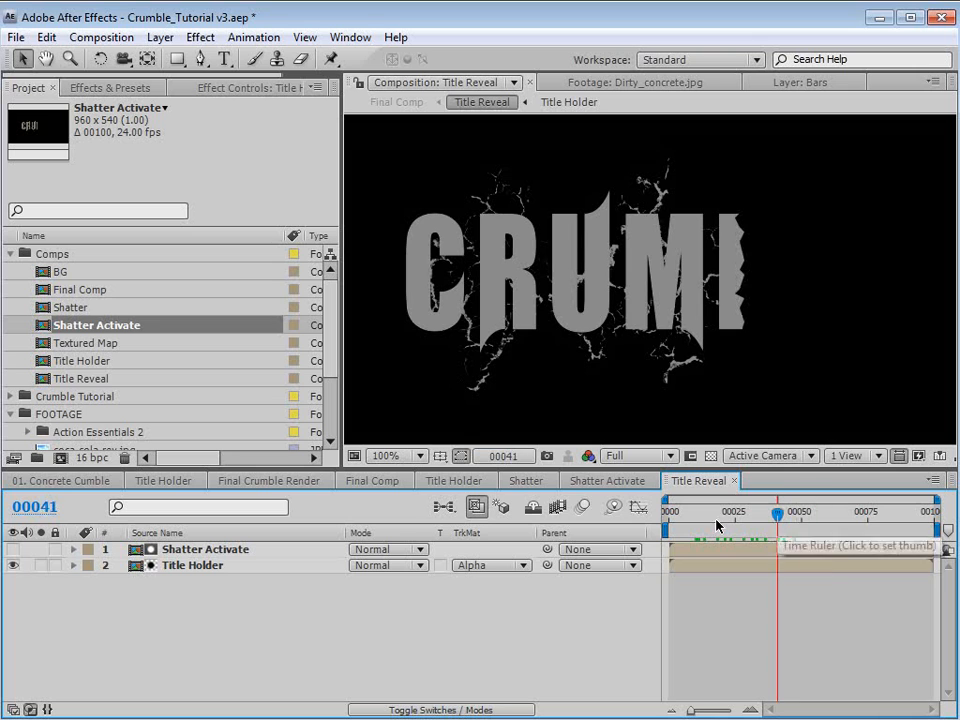
Return to Final Comp and scrub through the crumbling letter reveal to frame 48
{"action": "left_click", "coordinate": [372, 483]}
{"action": "mouse_move", "coordinate": [765, 517]}
{"action": "left_mouse_down"}
{"action": "mouse_move", "coordinate": [719, 518]}
{"action": "mouse_move", "coordinate": [768, 528]}
{"action": "mouse_move", "coordinate": [780, 517]}
{"action": "mouse_move", "coordinate": [751, 518]}
{"action": "mouse_move", "coordinate": [796, 519]}
{"action": "mouse_move", "coordinate": [735, 515]}
{"action": "mouse_move", "coordinate": [768, 515]}
{"action": "mouse_move", "coordinate": [760, 514]}
{"action": "left_mouse_up"}
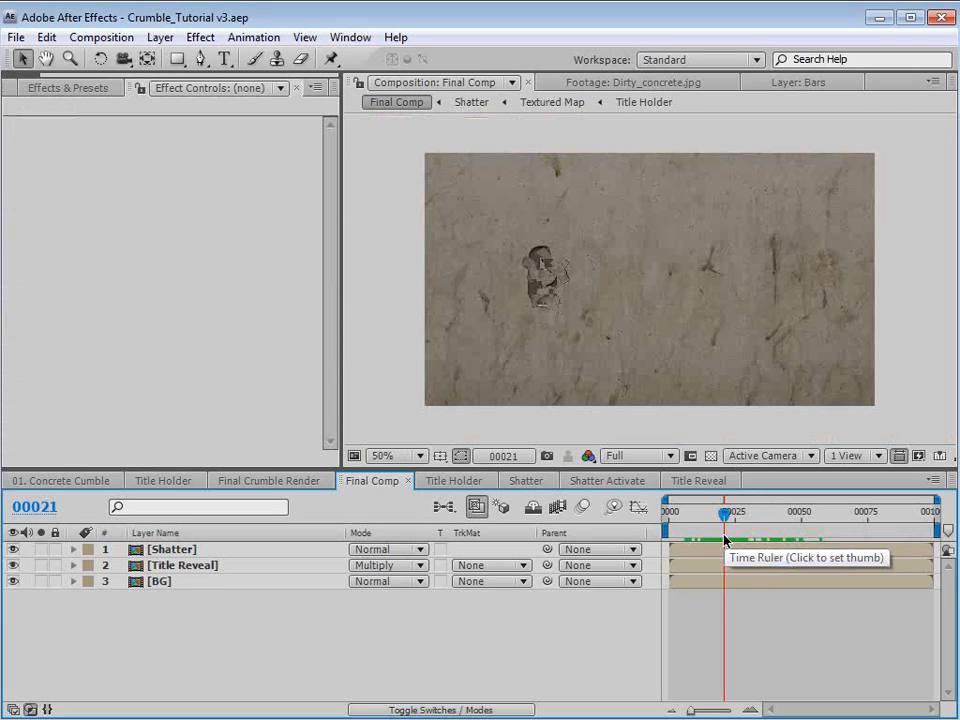
{"action": "left_click_drag", "start_coordinate": [725, 517], "coordinate": [800, 527]}
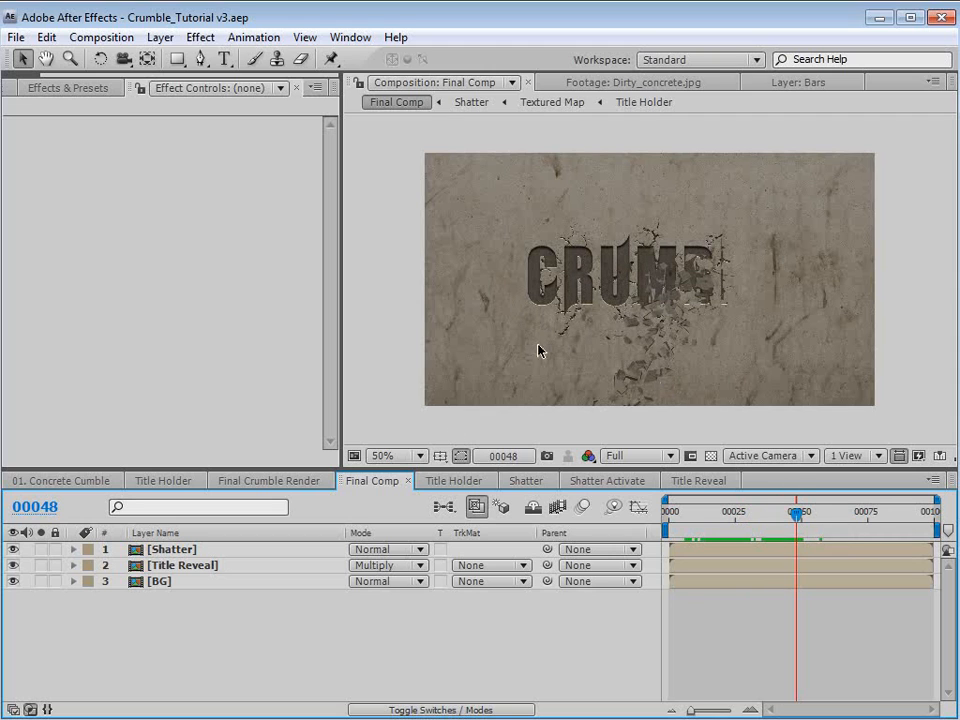
Duplicate the Shatter layer in Final Comp and rename the lower copy Shatter Shadow
{"action": "left_click", "coordinate": [185, 556]}
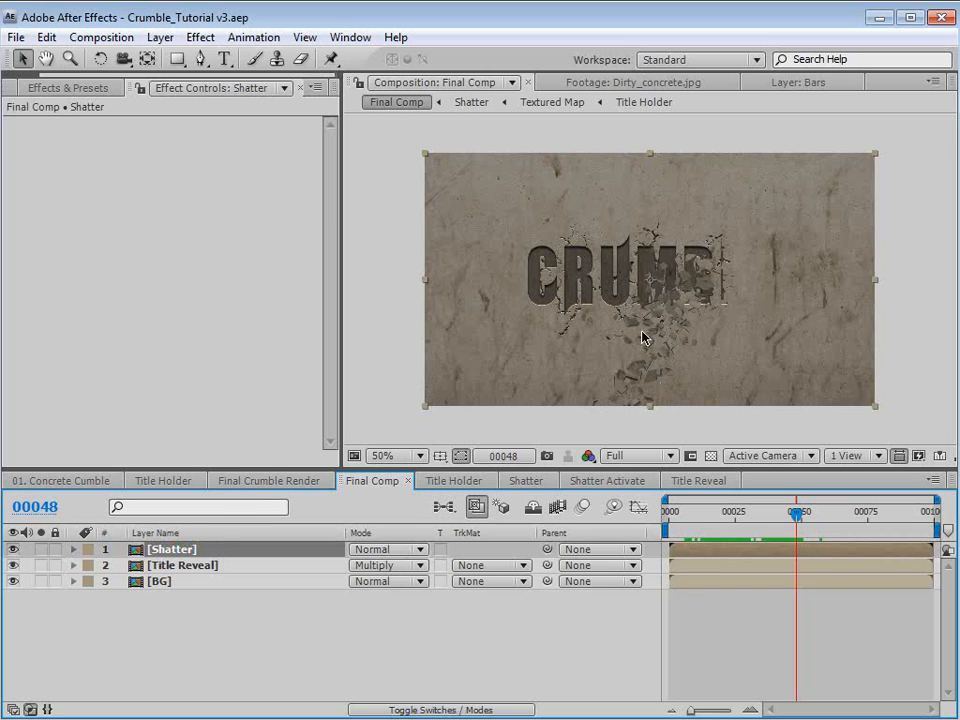
{"action": "scroll", "coordinate": [656, 353], "scroll_direction": "up", "scroll_amount": 1}
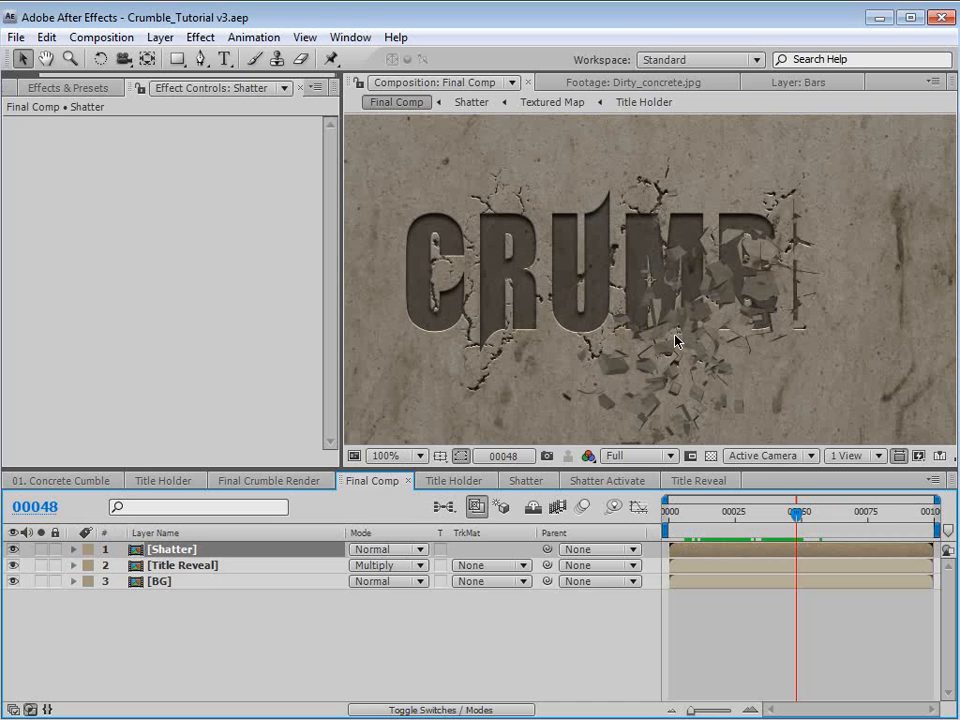
{"action": "key", "text": "ctrl+d"}
{"action": "left_click", "coordinate": [178, 566]}
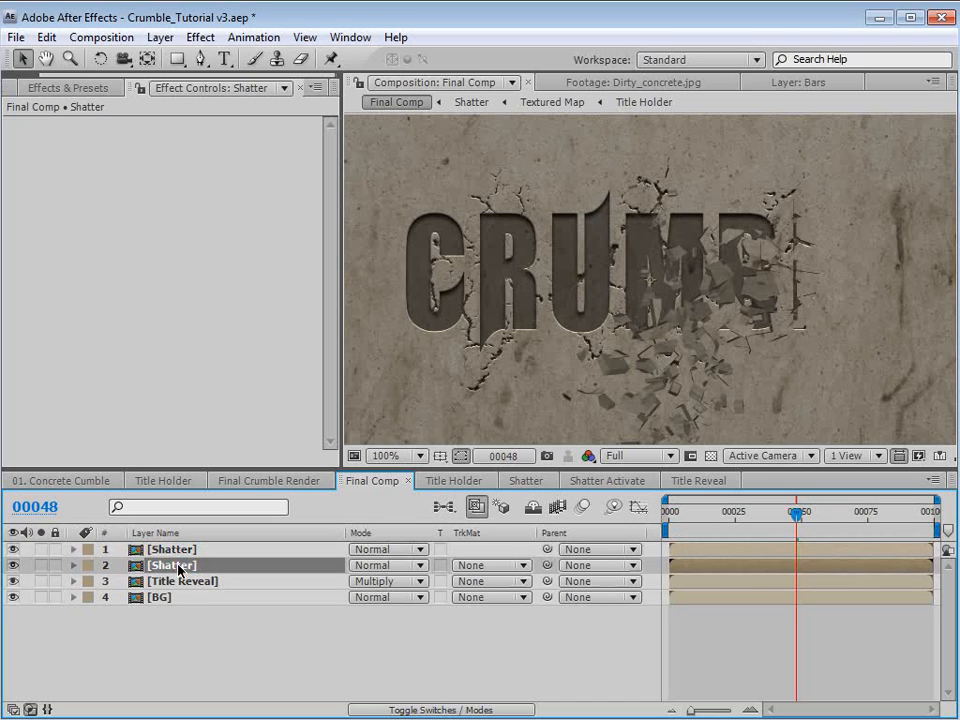
{"action": "key", "text": "Return"}
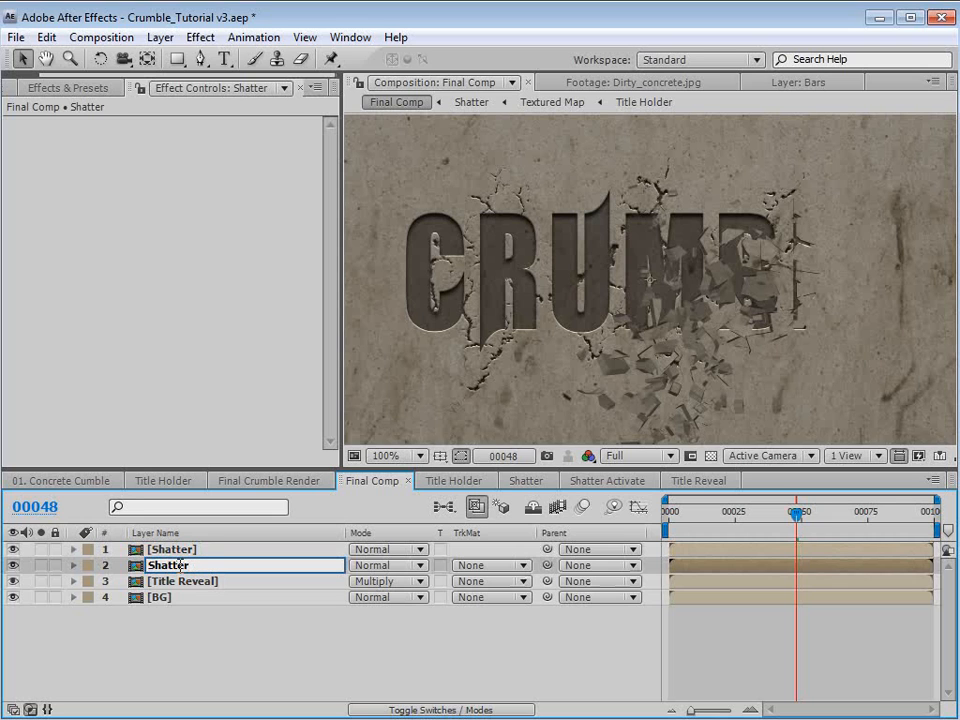
{"action": "left_click", "coordinate": [165, 572]}
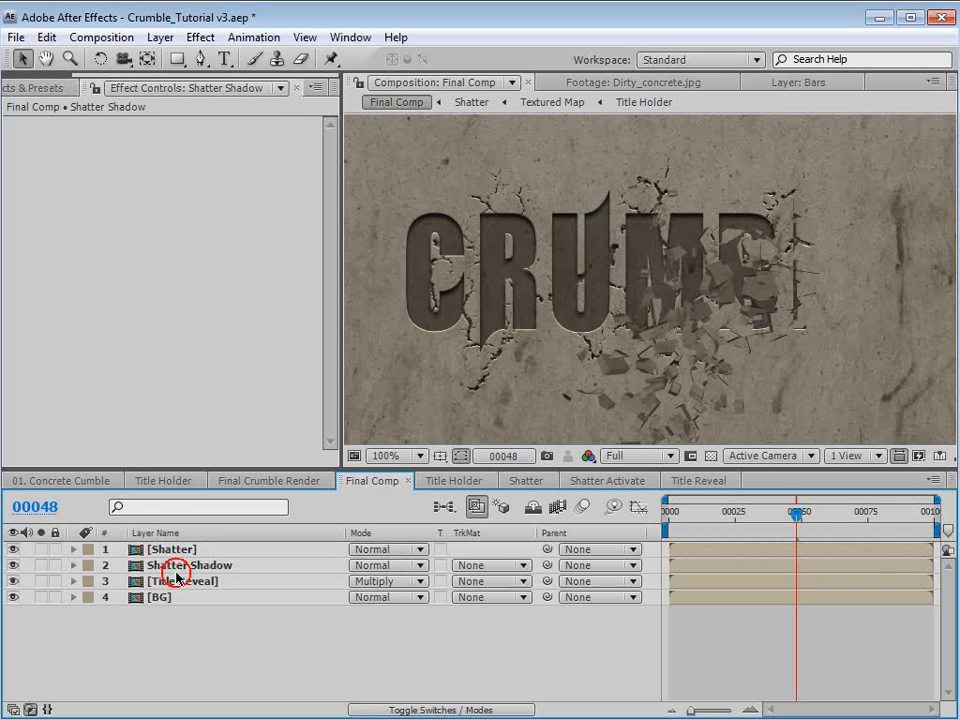
Apply a Fill effect to the Shatter Shadow layer and set its colour to black (000000)
{"action": "left_click", "coordinate": [207, 41]}
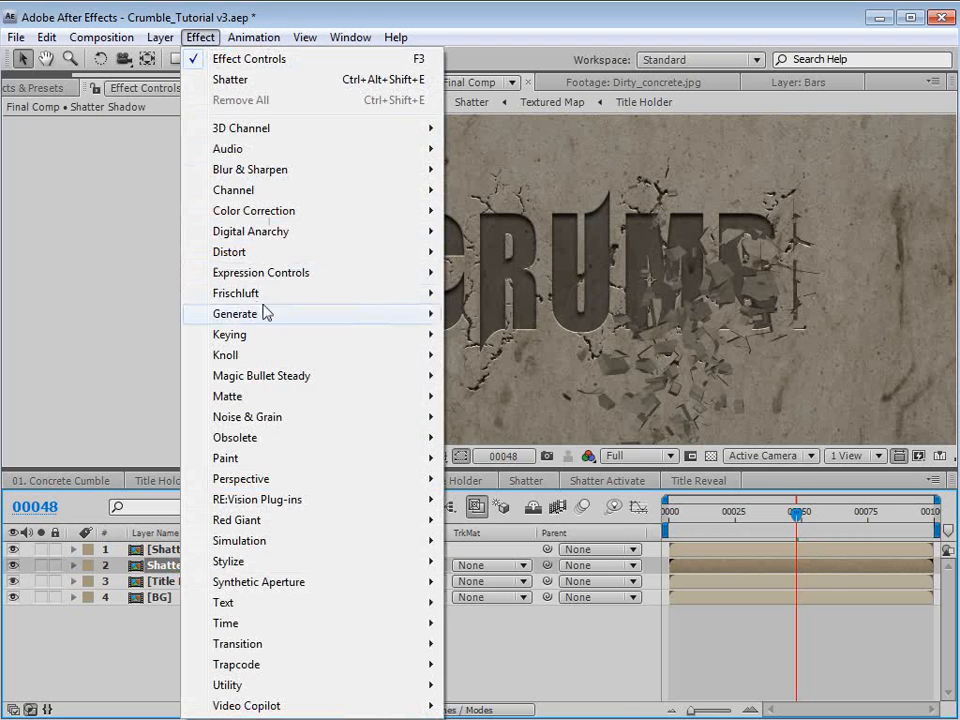
{"action": "left_click", "coordinate": [500, 600]}
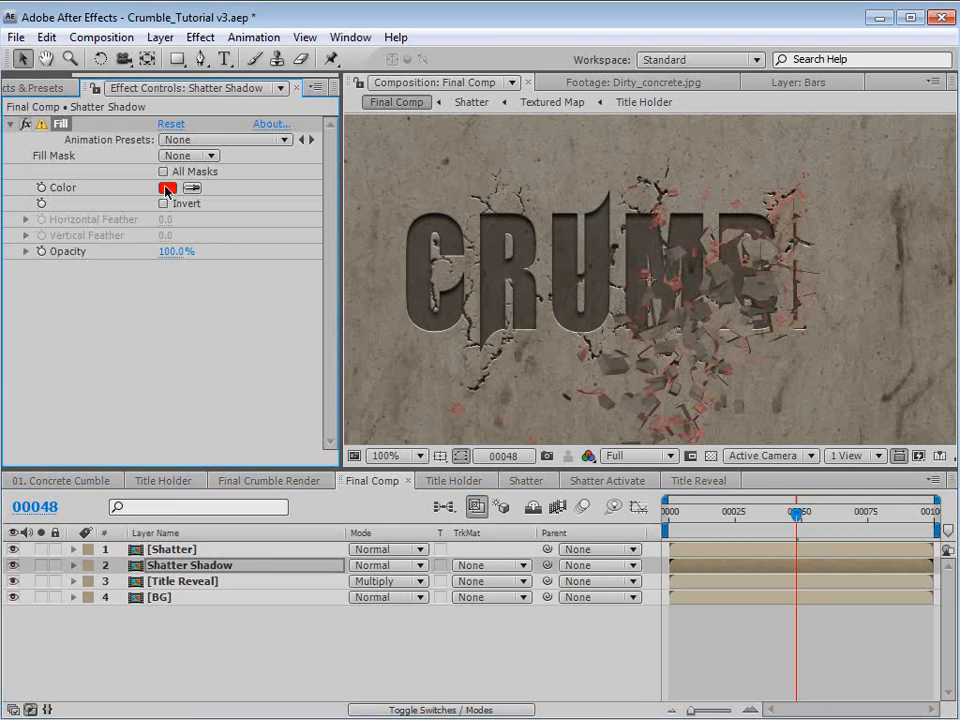
{"action": "left_click", "coordinate": [167, 187]}
{"action": "left_click_drag", "start_coordinate": [352, 575], "coordinate": [345, 608]}
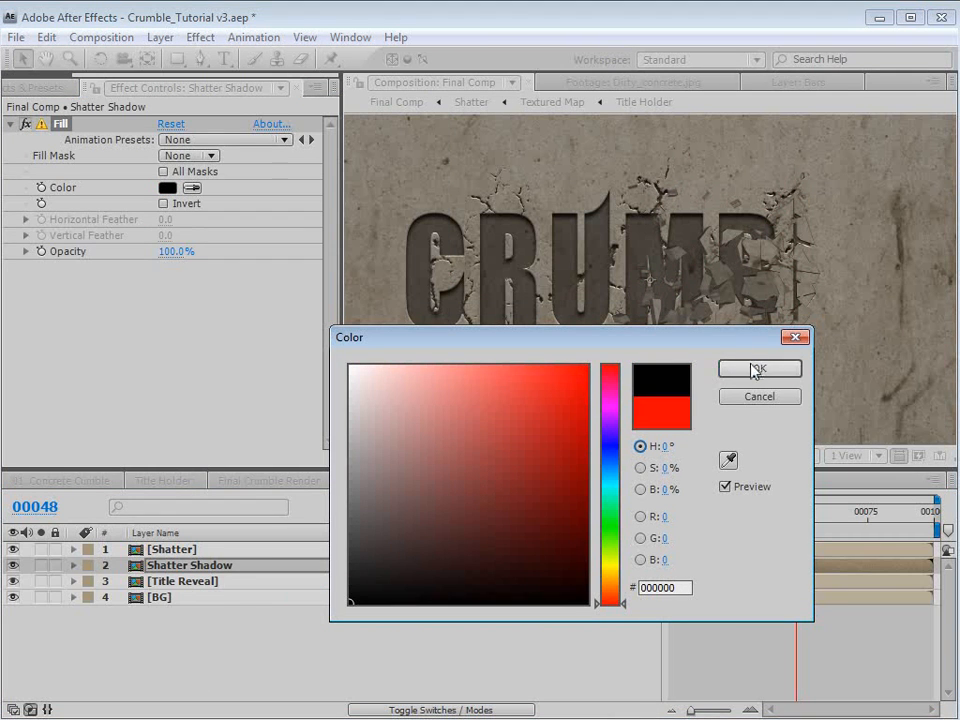
{"action": "left_click", "coordinate": [745, 369]}
Add CC Radial Blur to Shatter Shadow and set its type to Fading Zoom
{"action": "left_click", "coordinate": [200, 38]}
{"action": "mouse_move", "coordinate": [260, 174]}
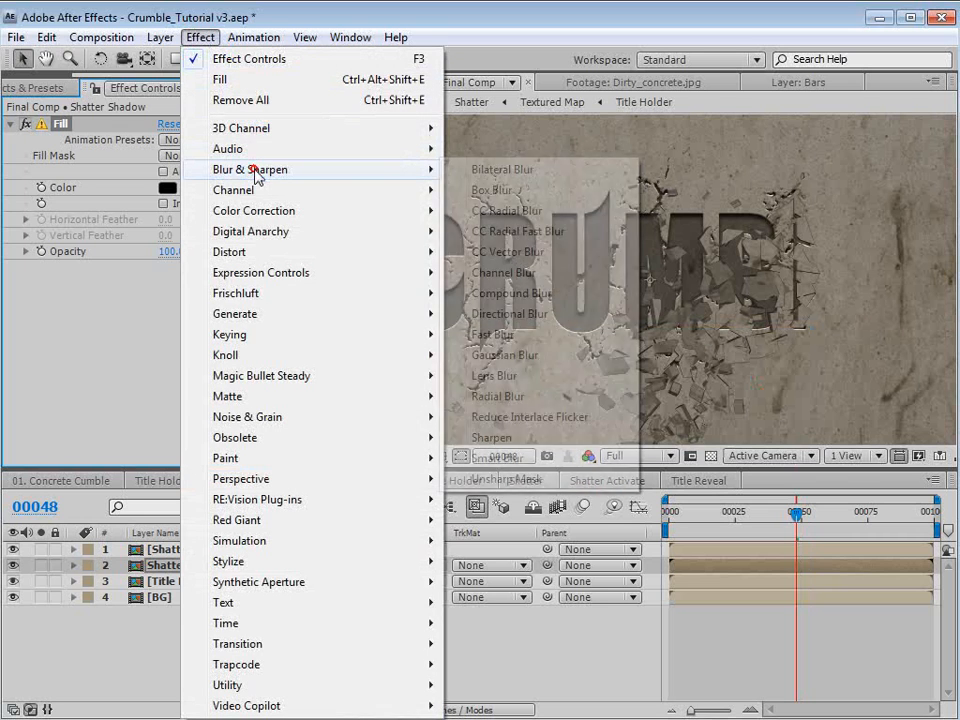
{"action": "left_click", "coordinate": [547, 212]}
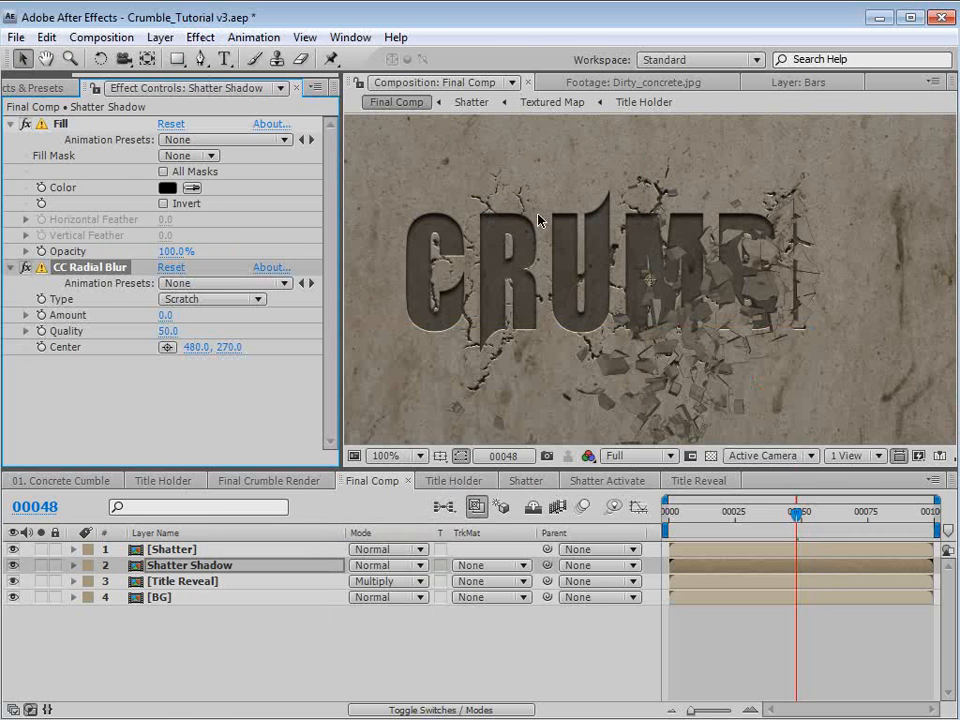
{"action": "left_click", "coordinate": [183, 300]}
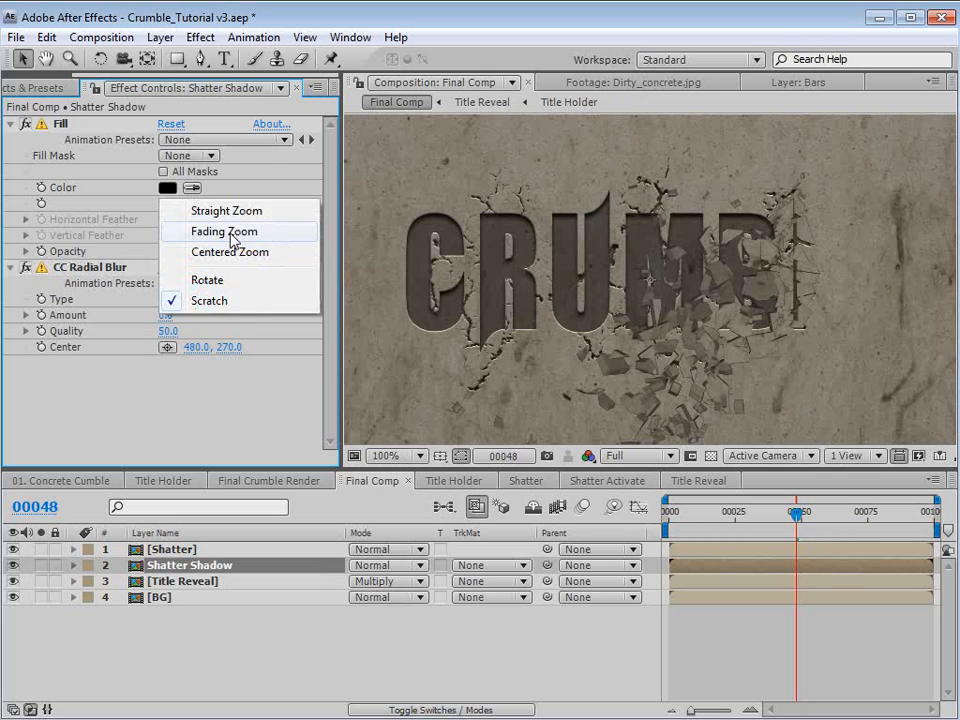
{"action": "left_click", "coordinate": [229, 233]}
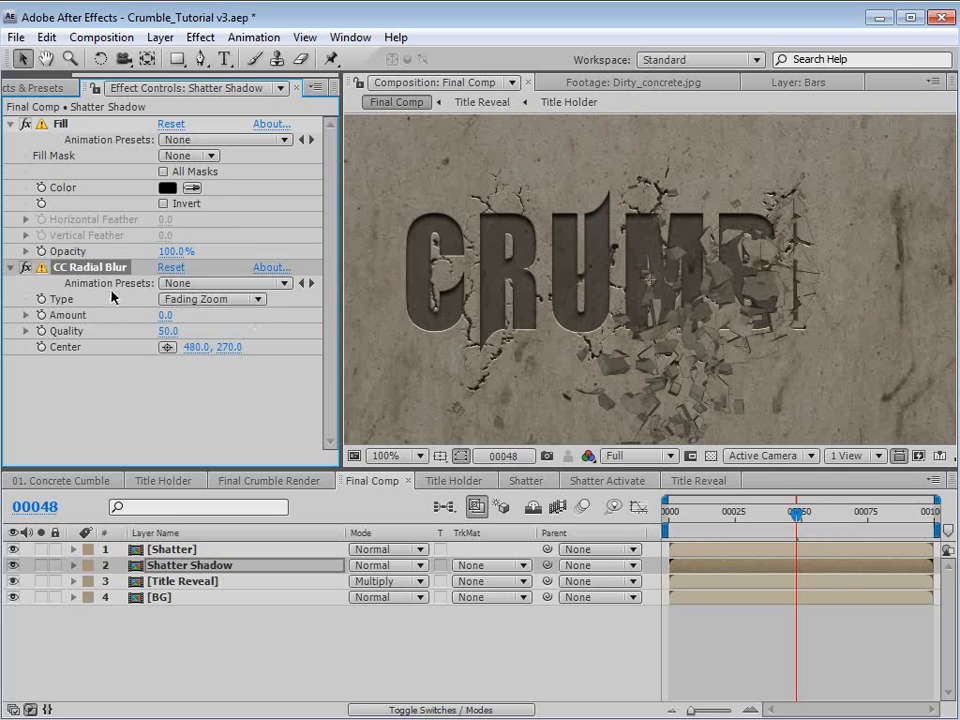
Move the CC Radial Blur center far above the frame, to 480, -888
{"action": "scroll", "coordinate": [626, 340], "scroll_direction": "down", "scroll_amount": 2}
{"action": "scroll", "coordinate": [659, 289], "scroll_direction": "down", "scroll_amount": 1}
{"action": "left_click_drag", "start_coordinate": [650, 285], "coordinate": [650, 159]}
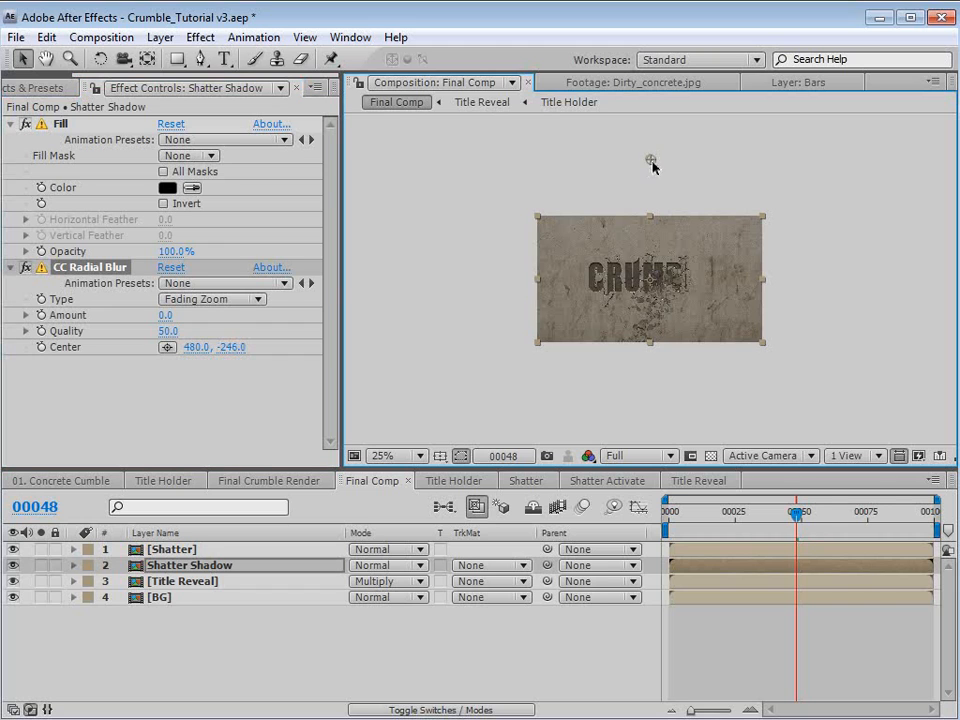
{"action": "left_click", "coordinate": [168, 348]}
{"action": "left_click", "coordinate": [650, 144]}
{"action": "left_click_drag", "start_coordinate": [668, 171], "coordinate": [655, 150]}
{"action": "left_click_drag", "start_coordinate": [673, 395], "coordinate": [639, 234]}
{"action": "scroll", "coordinate": [633, 298], "scroll_direction": "up", "scroll_amount": 3}
{"action": "left_click_drag", "start_coordinate": [584, 270], "coordinate": [636, 319]}
Set the CC Radial Blur amount on Shatter Shadow to 5 and inspect the shadows under the falling debris
{"action": "left_click", "coordinate": [166, 315]}
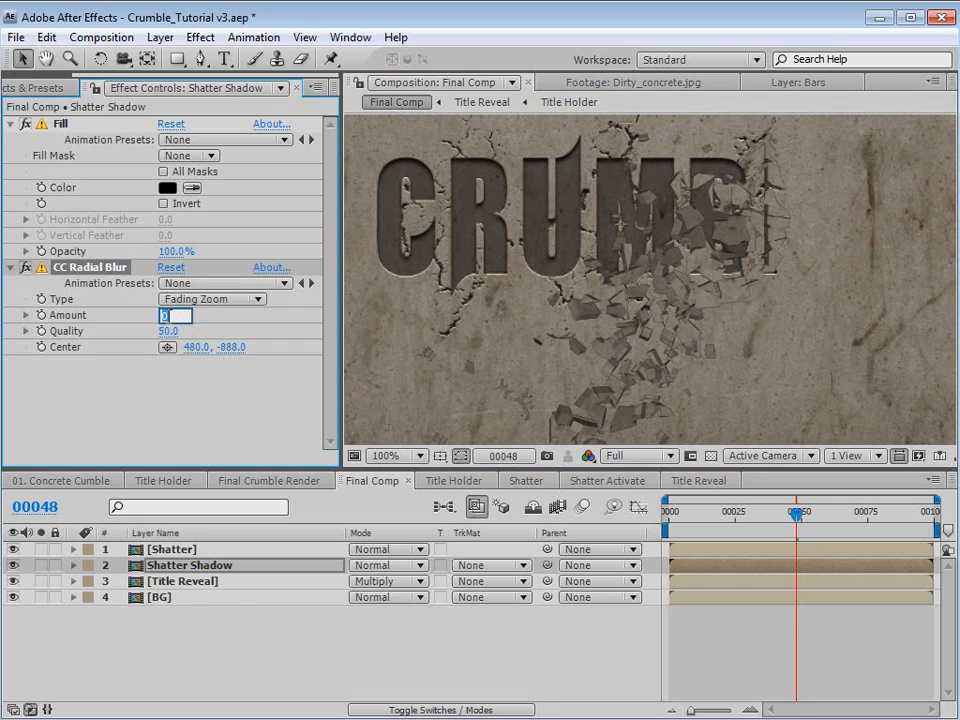
{"action": "type", "text": "5"}
{"action": "key", "text": "Return"}
{"action": "key", "text": "h"}
{"action": "left_click_drag", "start_coordinate": [676, 388], "coordinate": [676, 308]}
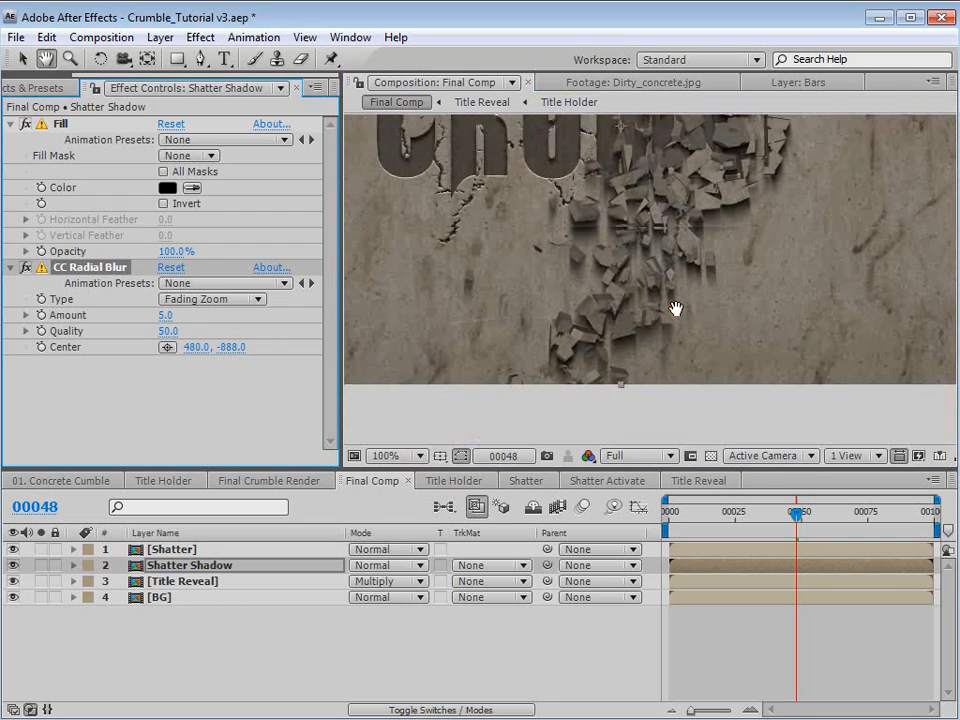
{"action": "left_click_drag", "start_coordinate": [693, 212], "coordinate": [709, 289]}
Scrub through the shadowed debris in Final Comp, stopping at frame 32
{"action": "left_click_drag", "start_coordinate": [797, 513], "coordinate": [769, 528]}
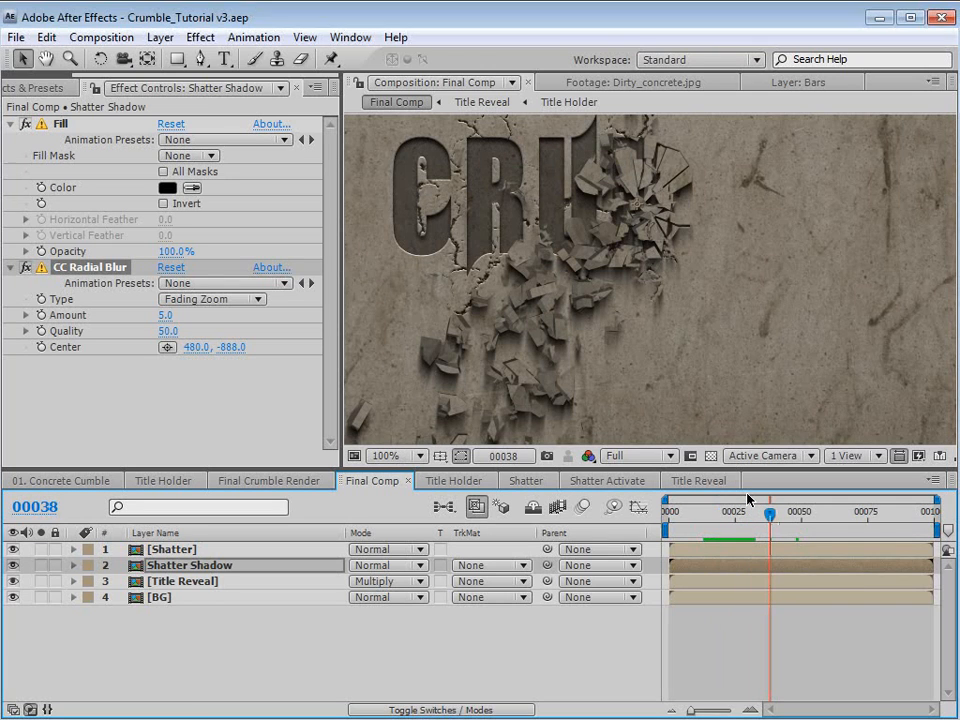
{"action": "left_click_drag", "start_coordinate": [731, 521], "coordinate": [754, 527]}
{"action": "left_click", "coordinate": [730, 556]}
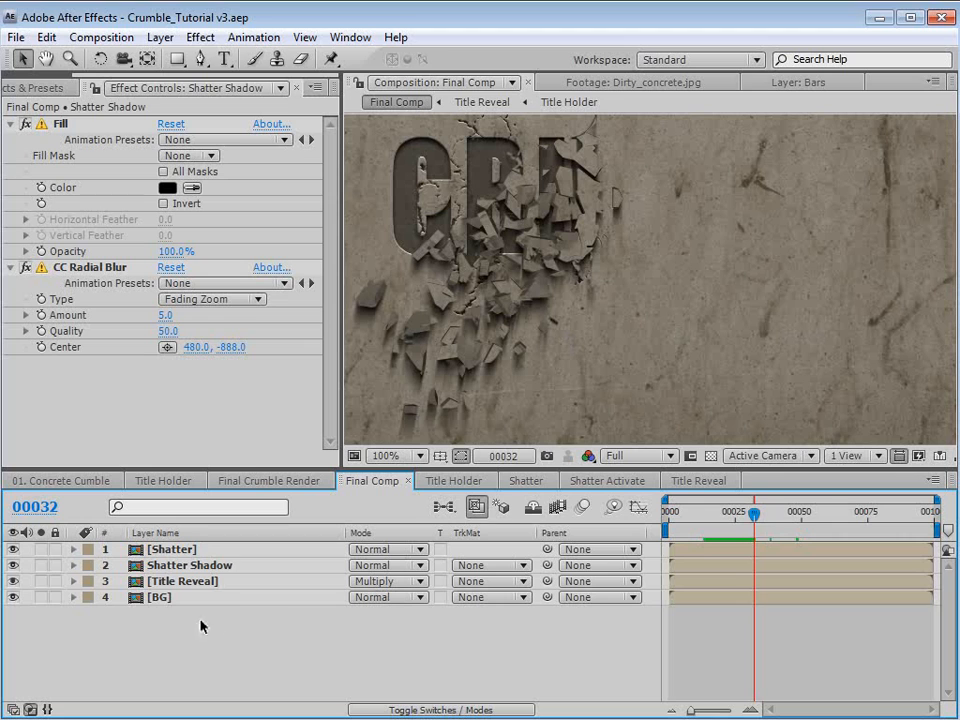
Open the Shatter composition and set the light type of Textured Map's Shatter effect to First Comp Light
{"action": "double_click", "coordinate": [183, 553]}
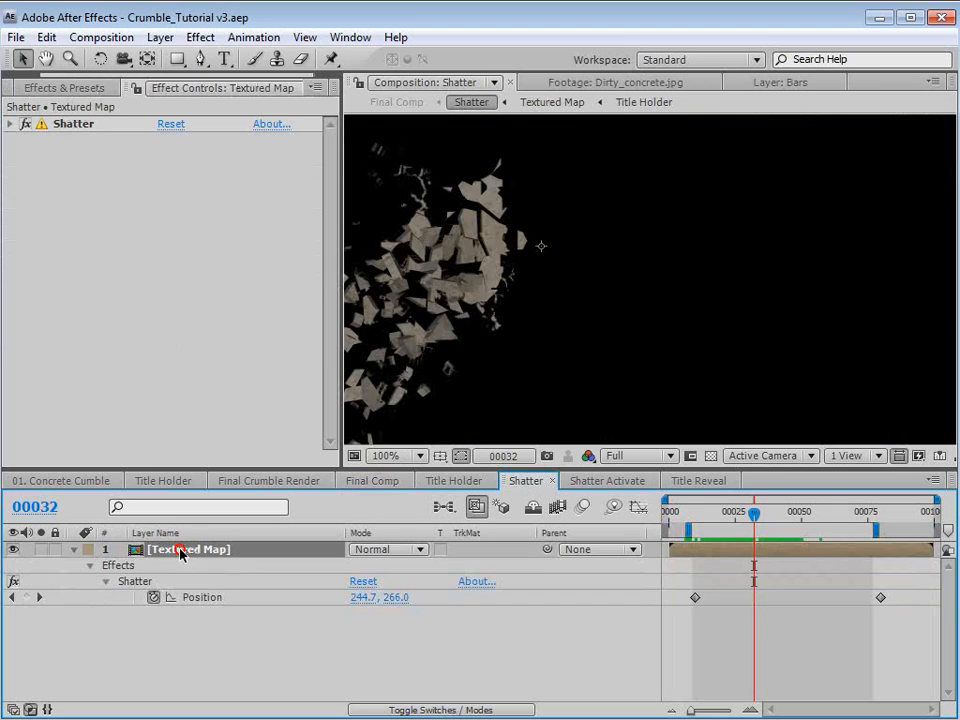
{"action": "key", "text": "comma"}
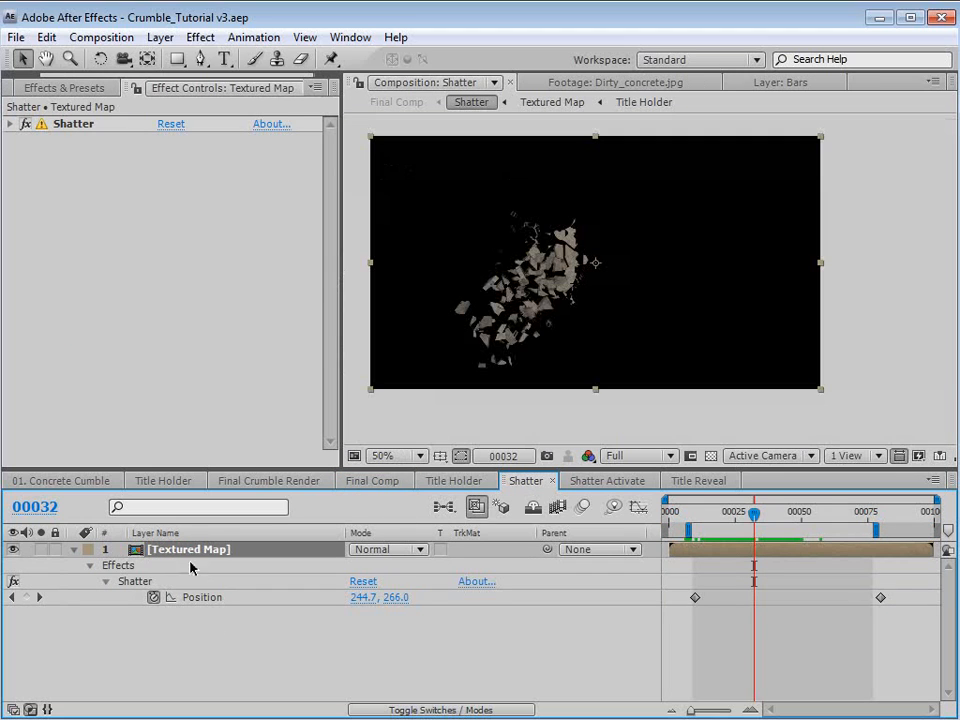
{"action": "left_click", "coordinate": [10, 124]}
{"action": "left_click", "coordinate": [27, 189]}
{"action": "left_click", "coordinate": [25, 203]}
{"action": "left_click", "coordinate": [25, 219]}
{"action": "left_click", "coordinate": [25, 235]}
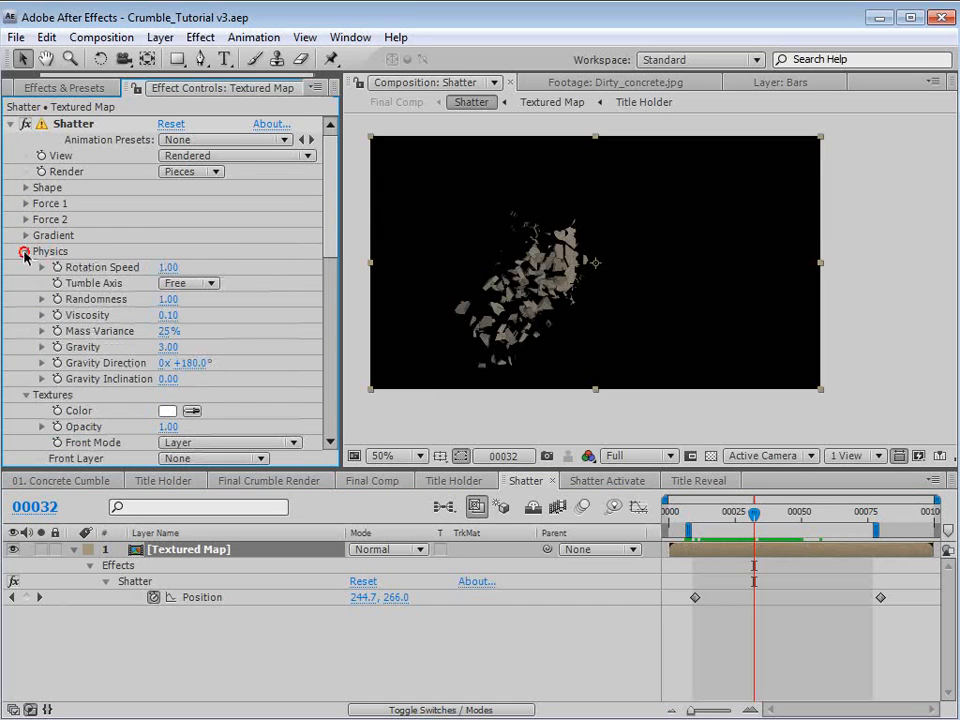
{"action": "left_click", "coordinate": [24, 252]}
{"action": "left_click_drag", "start_coordinate": [330, 268], "coordinate": [317, 410]}
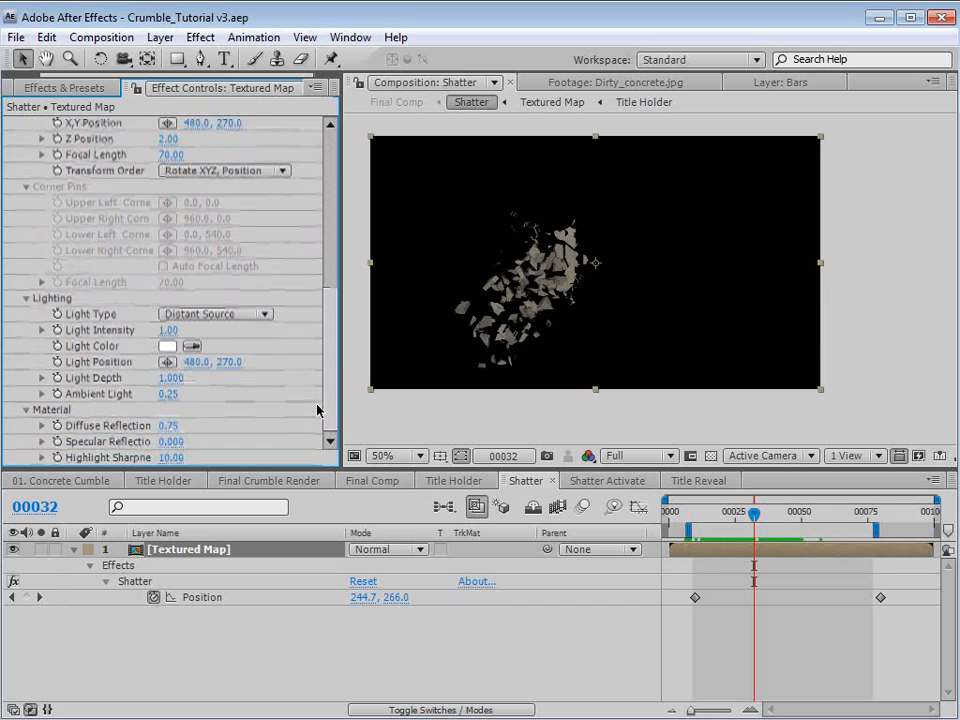
{"action": "left_click", "coordinate": [206, 317]}
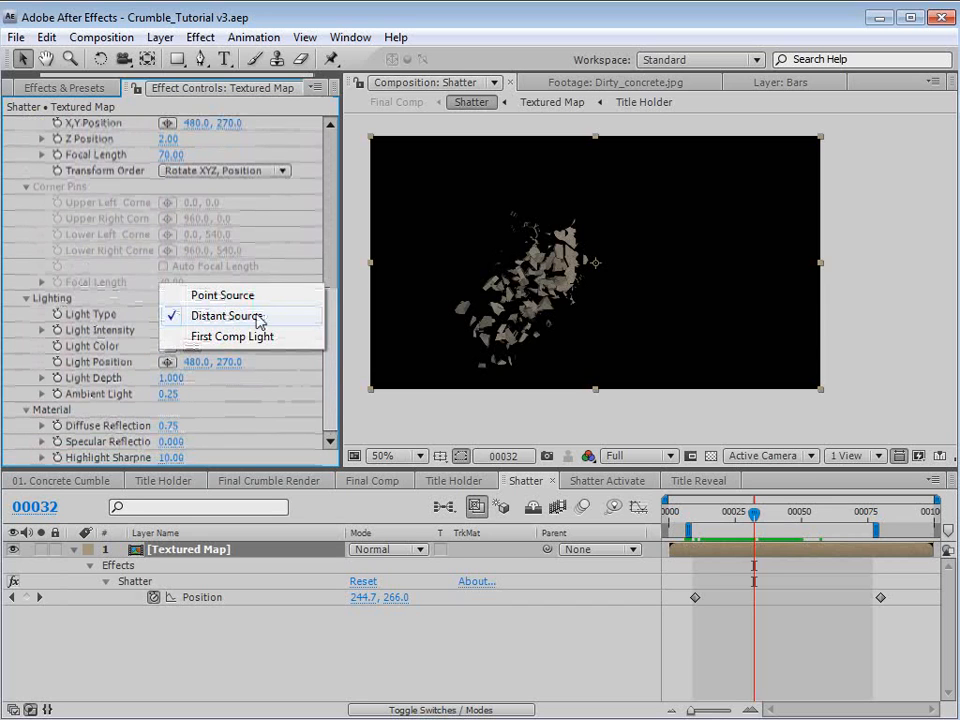
{"action": "left_click", "coordinate": [242, 337]}
Create a point light in the Shatter composition with its intensity at 100%
{"action": "left_click", "coordinate": [160, 37]}
{"action": "mouse_move", "coordinate": [170, 61]}
{"action": "left_click", "coordinate": [514, 100]}
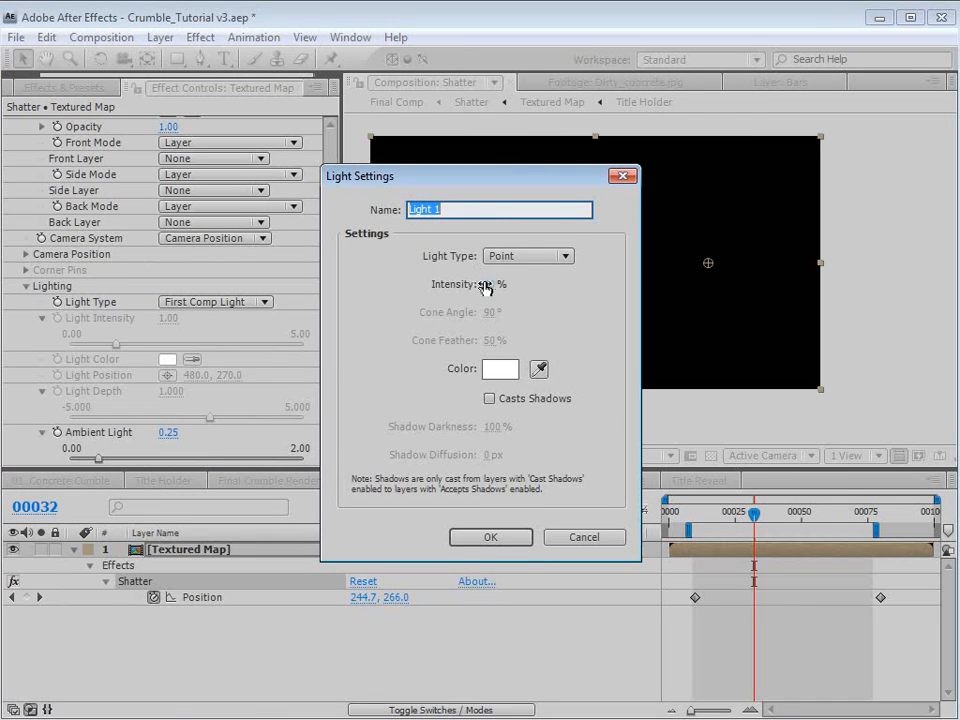
{"action": "left_click", "coordinate": [488, 285]}
{"action": "type", "text": "100"}
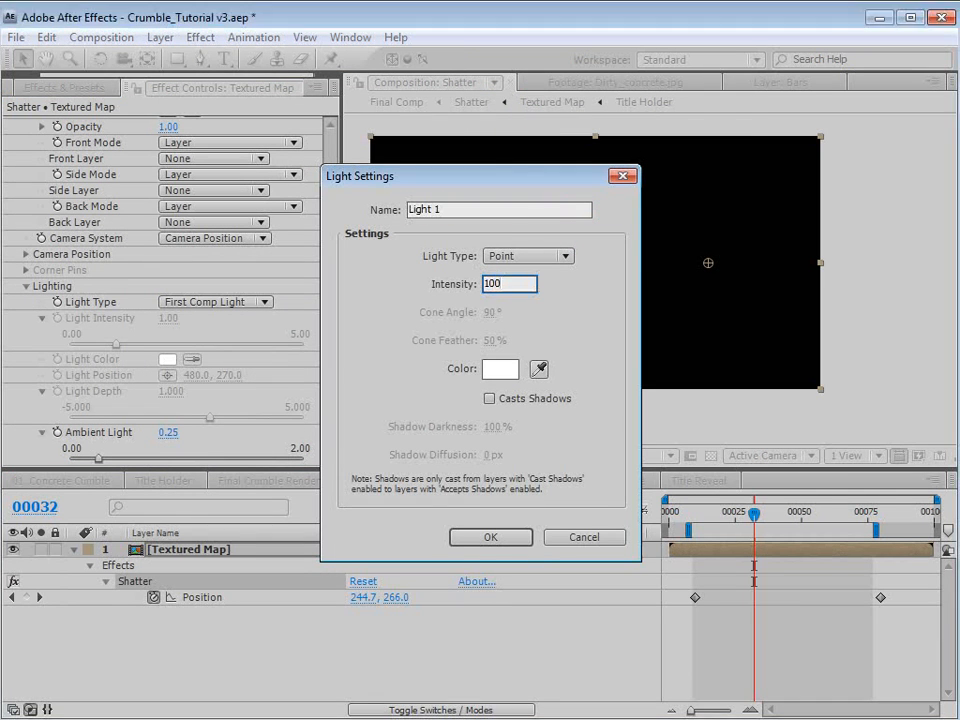
{"action": "key", "text": "Return"}
Move Light 1 well above the frame, to about X 493, Y -328, so it lights the debris from overhead
{"action": "scroll", "coordinate": [631, 289], "scroll_direction": "down", "scroll_amount": 1}
{"action": "left_click_drag", "start_coordinate": [635, 264], "coordinate": [628, 99]}
{"action": "key", "text": "space"}
{"action": "left_click_drag", "start_coordinate": [635, 245], "coordinate": [637, 190]}
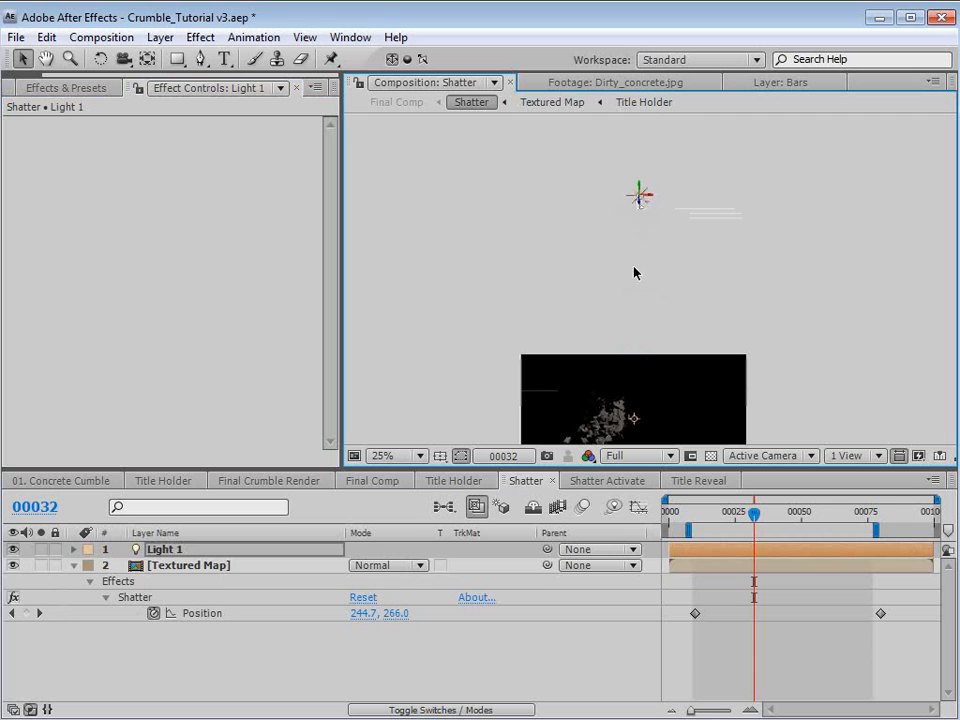
{"action": "key", "text": "space"}
{"action": "left_click_drag", "start_coordinate": [608, 440], "coordinate": [615, 298]}
{"action": "key", "text": "slash"}
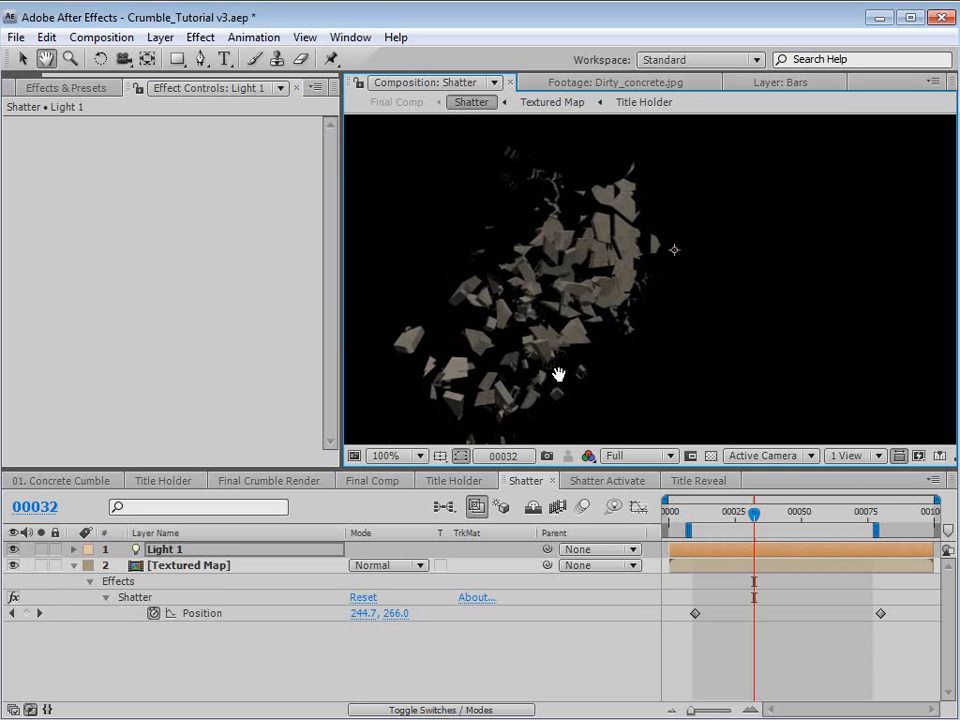
Raise Light 1's intensity to 211%
{"action": "left_click", "coordinate": [189, 565]}
{"action": "left_click_drag", "start_coordinate": [332, 274], "coordinate": [325, 404]}
{"action": "left_click", "coordinate": [195, 550]}
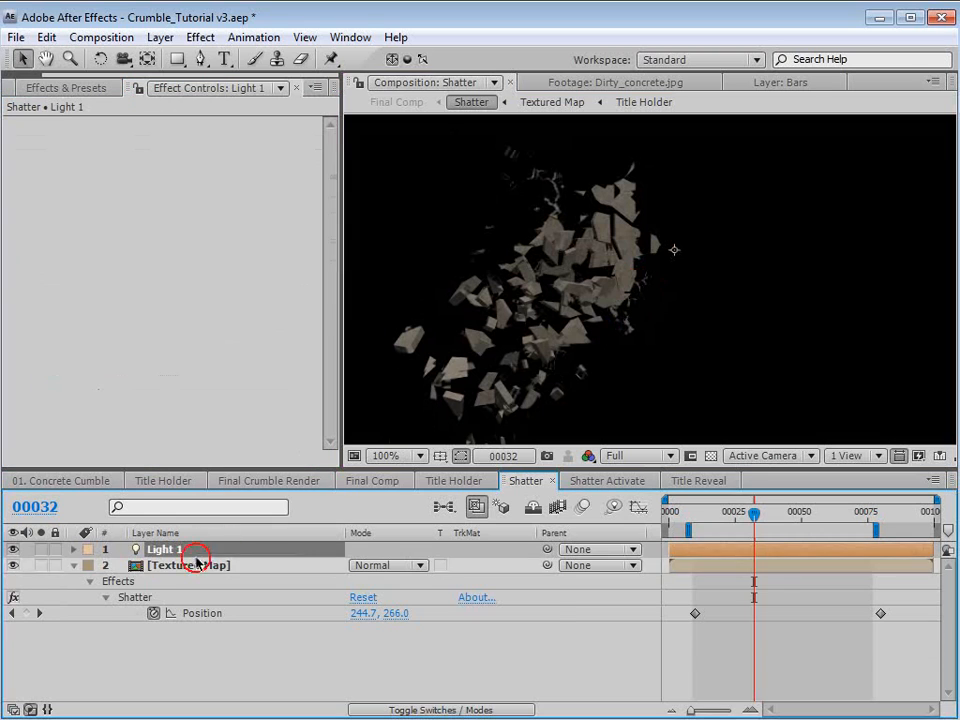
{"action": "key", "text": "t"}
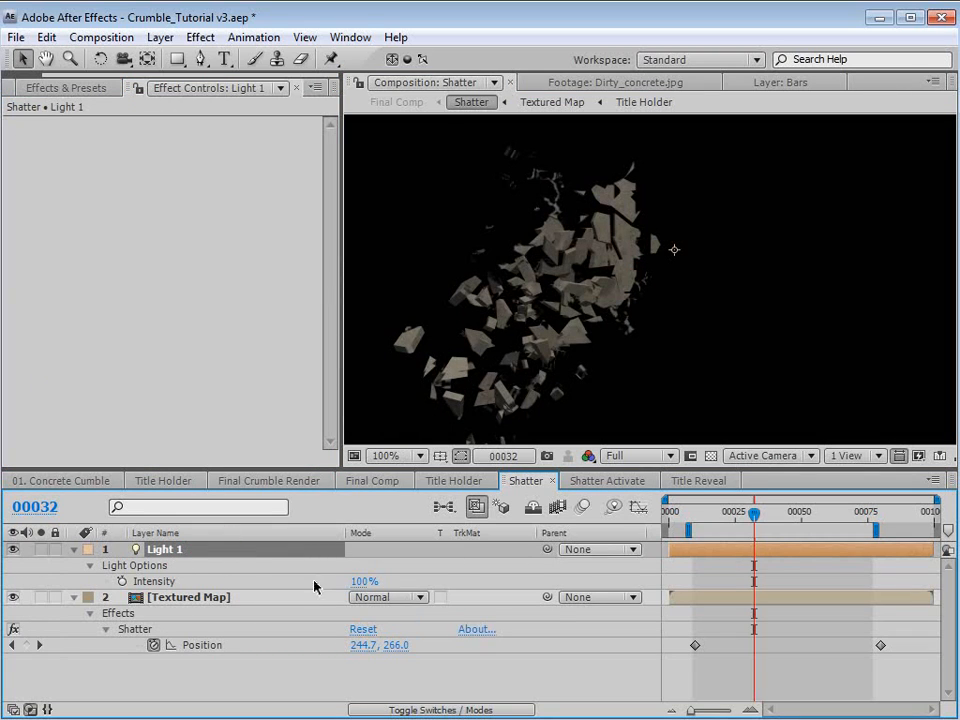
{"action": "left_click_drag", "start_coordinate": [364, 581], "coordinate": [432, 577]}
{"action": "left_click_drag", "start_coordinate": [502, 578], "coordinate": [355, 603]}
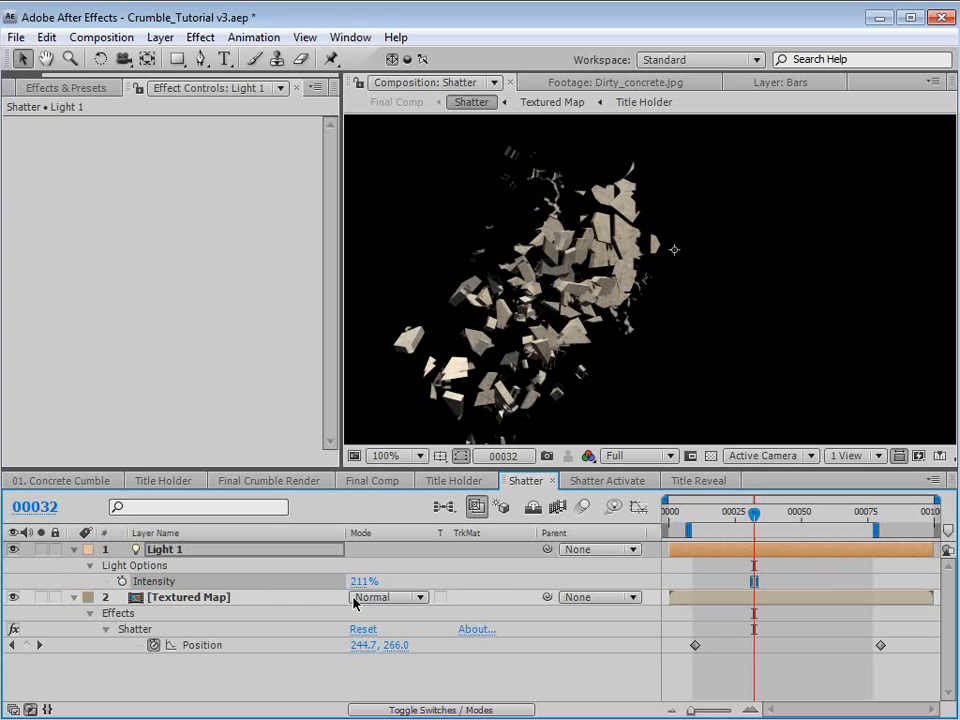
Review Textured Map's Shatter lighting settings and scrub the relit debris in Final Comp back to frame 16
{"action": "left_click", "coordinate": [226, 598]}
{"action": "scroll", "coordinate": [333, 301], "scroll_direction": "down", "scroll_amount": 5}
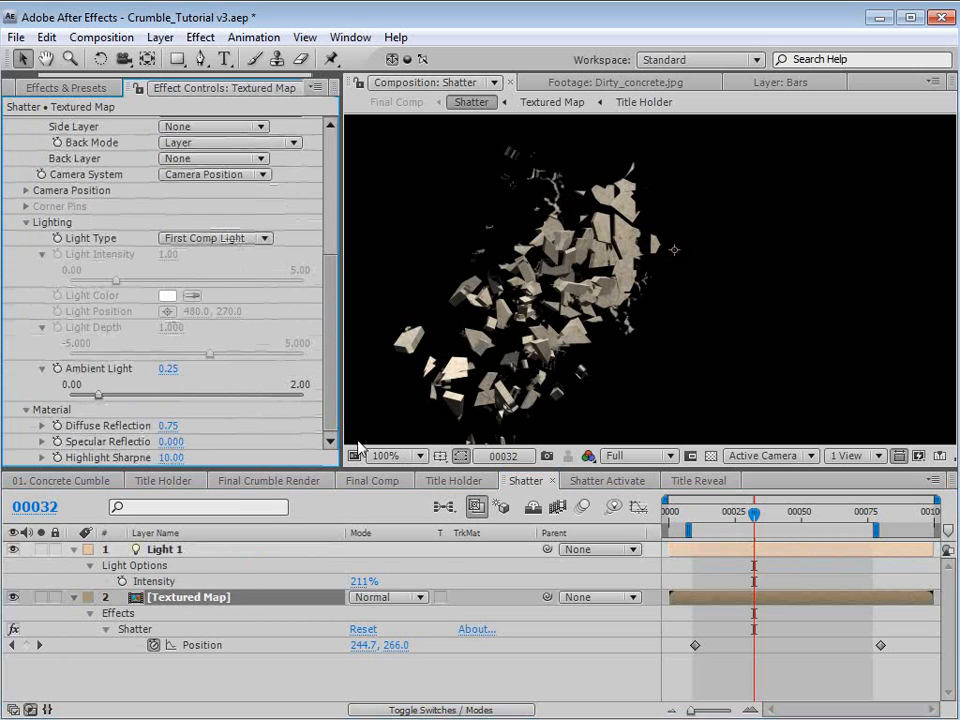
{"action": "left_click", "coordinate": [376, 481]}
{"action": "left_click_drag", "start_coordinate": [737, 513], "coordinate": [719, 521]}
{"action": "key", "text": "Page_Up"}
{"action": "key", "text": "Page_Up"}
{"action": "key", "text": "Page_Up"}
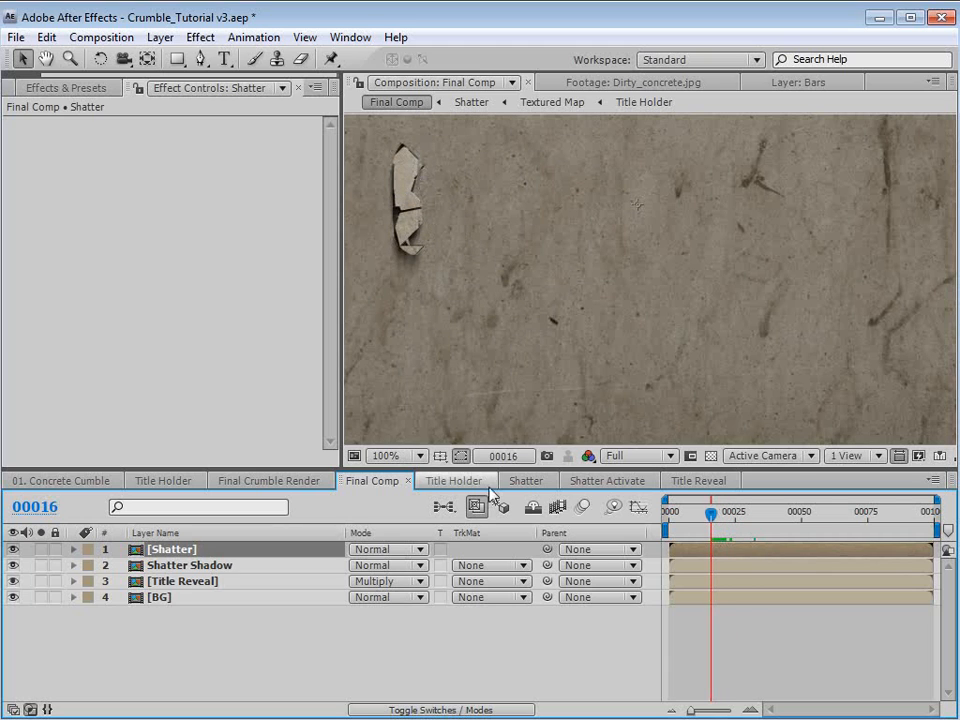
In the Shatter composition, set Light 1's intensity to 203% and its Z position to -367.3
{"action": "left_click", "coordinate": [525, 481]}
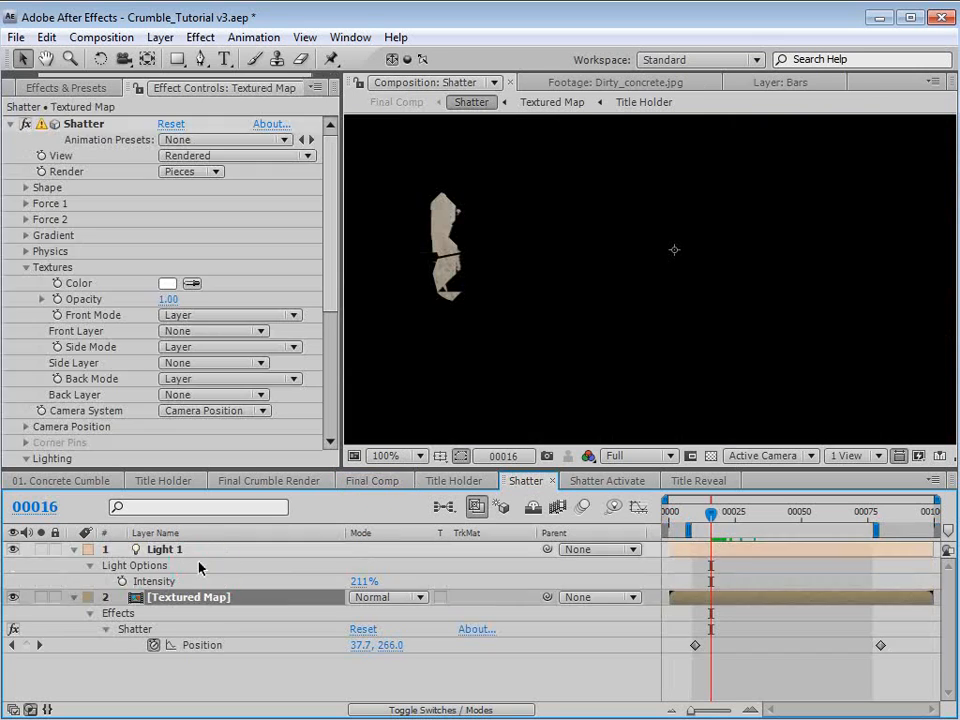
{"action": "key", "text": "t"}
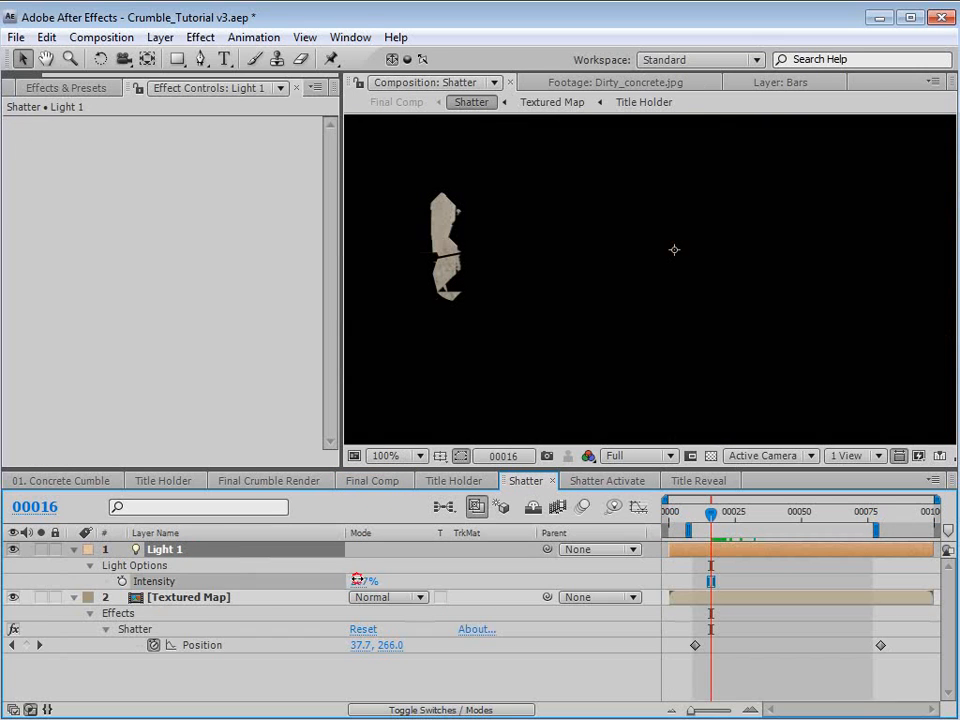
{"action": "left_click", "coordinate": [229, 550]}
{"action": "key", "text": "p"}
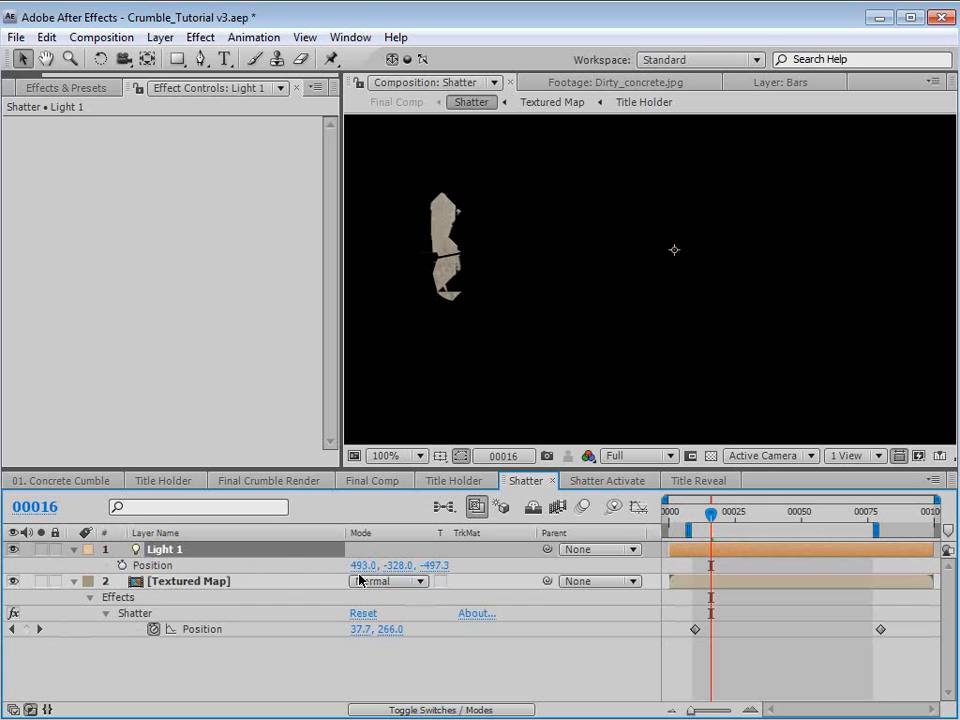
{"action": "left_click", "coordinate": [429, 566]}
{"action": "left_click_drag", "start_coordinate": [435, 565], "coordinate": [448, 570]}
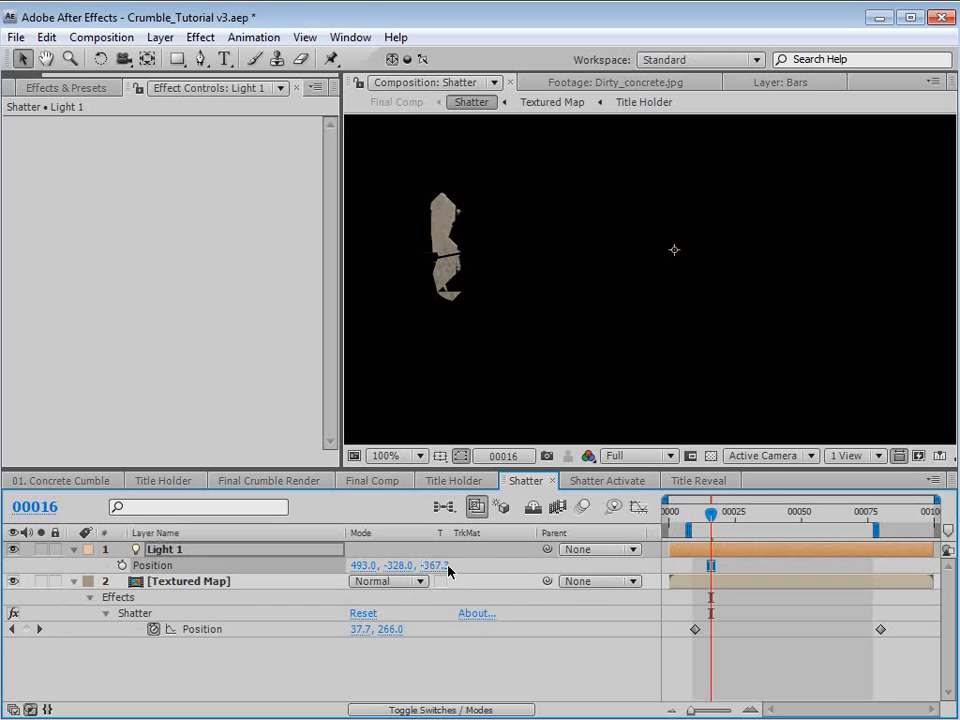
Check the debris lighting in Final Comp at frame 35 and reduce Light 1's intensity in Shatter to 154%
{"action": "left_click", "coordinate": [371, 481]}
{"action": "left_click_drag", "start_coordinate": [688, 528], "coordinate": [762, 517]}
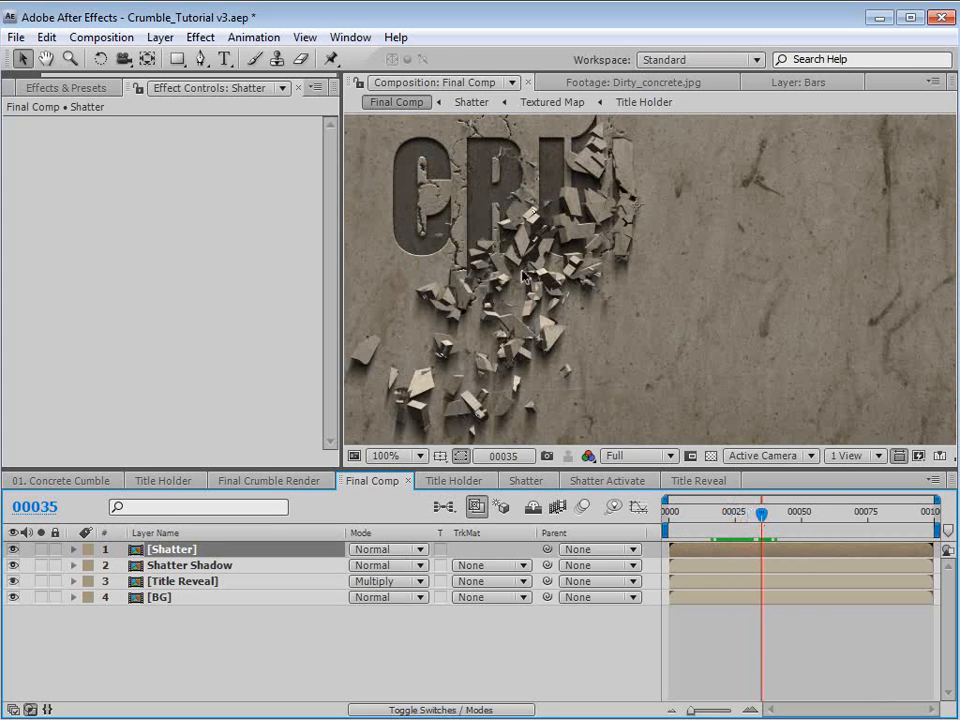
{"action": "left_click", "coordinate": [522, 482]}
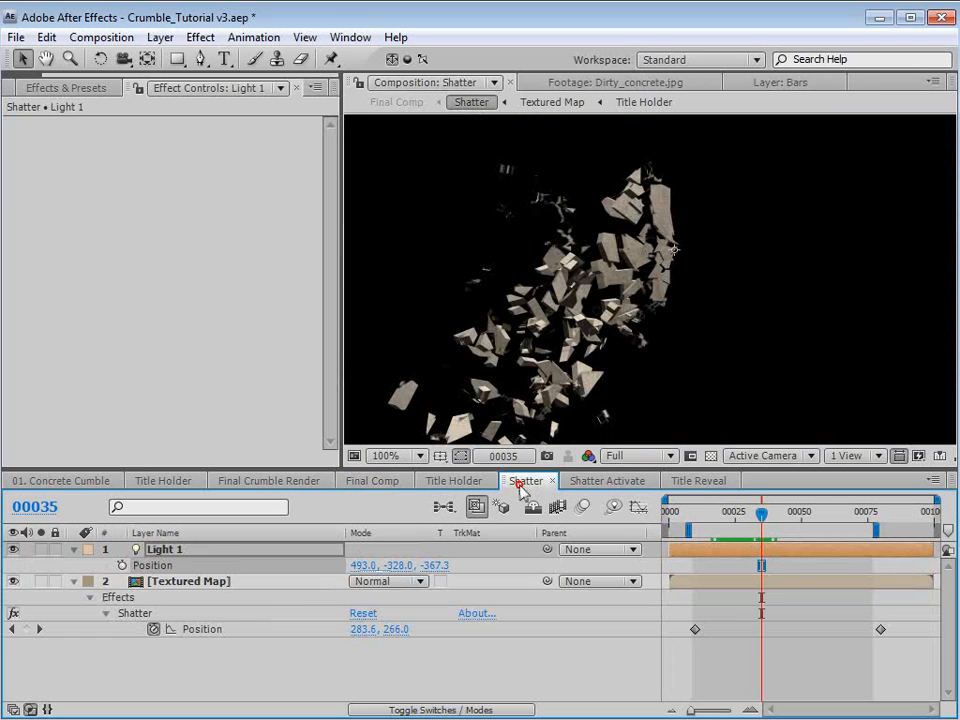
{"action": "key", "text": "t"}
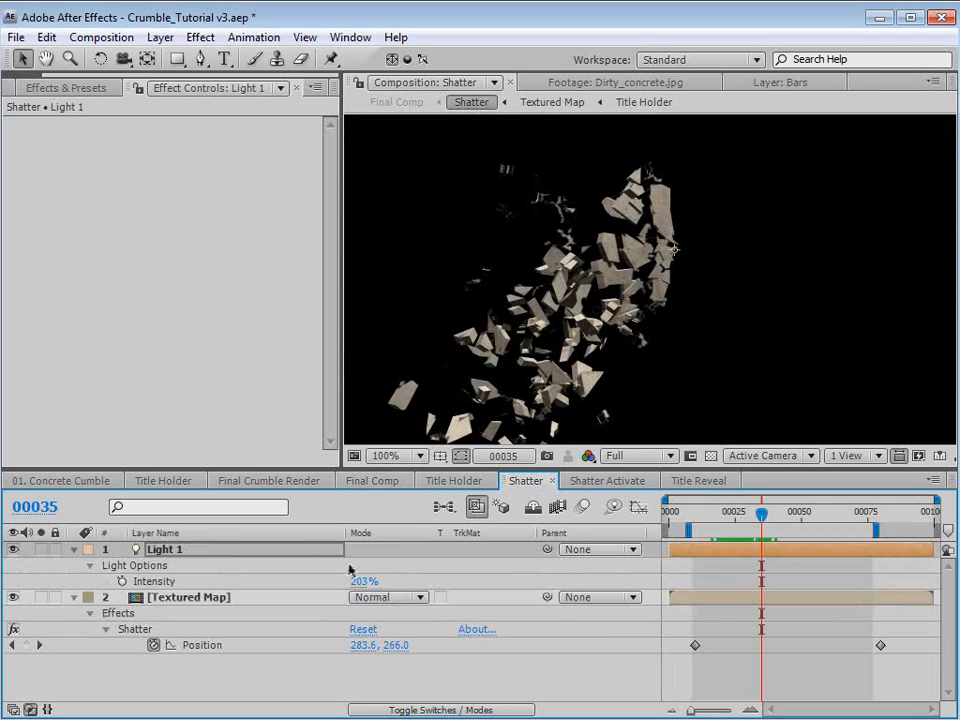
{"action": "left_click_drag", "start_coordinate": [366, 582], "coordinate": [324, 587]}
Raise the Ambient Light of Textured Map's Shatter effect to 0.48
{"action": "left_click", "coordinate": [209, 601]}
{"action": "left_click_drag", "start_coordinate": [331, 286], "coordinate": [328, 422]}
{"action": "left_click_drag", "start_coordinate": [111, 400], "coordinate": [133, 399]}
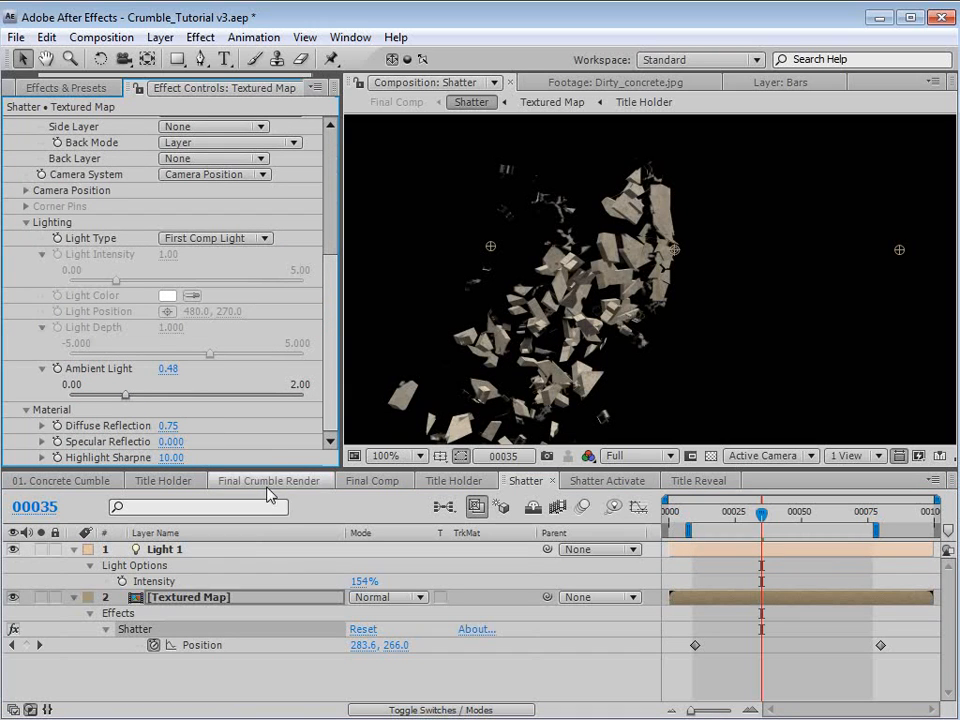
Return to Final Comp, scrub the crumble to frame 35, and examine the relit pieces and shadows up close
{"action": "left_click", "coordinate": [358, 482]}
{"action": "left_click_drag", "start_coordinate": [686, 516], "coordinate": [714, 517]}
{"action": "key", "text": "space"}
{"action": "left_click_drag", "start_coordinate": [408, 177], "coordinate": [455, 248]}
{"action": "scroll", "coordinate": [471, 300], "scroll_direction": "up", "scroll_amount": 1}
{"action": "left_click_drag", "start_coordinate": [352, 318], "coordinate": [555, 321]}
{"action": "left_click_drag", "start_coordinate": [714, 514], "coordinate": [762, 523]}
{"action": "key", "text": "space"}
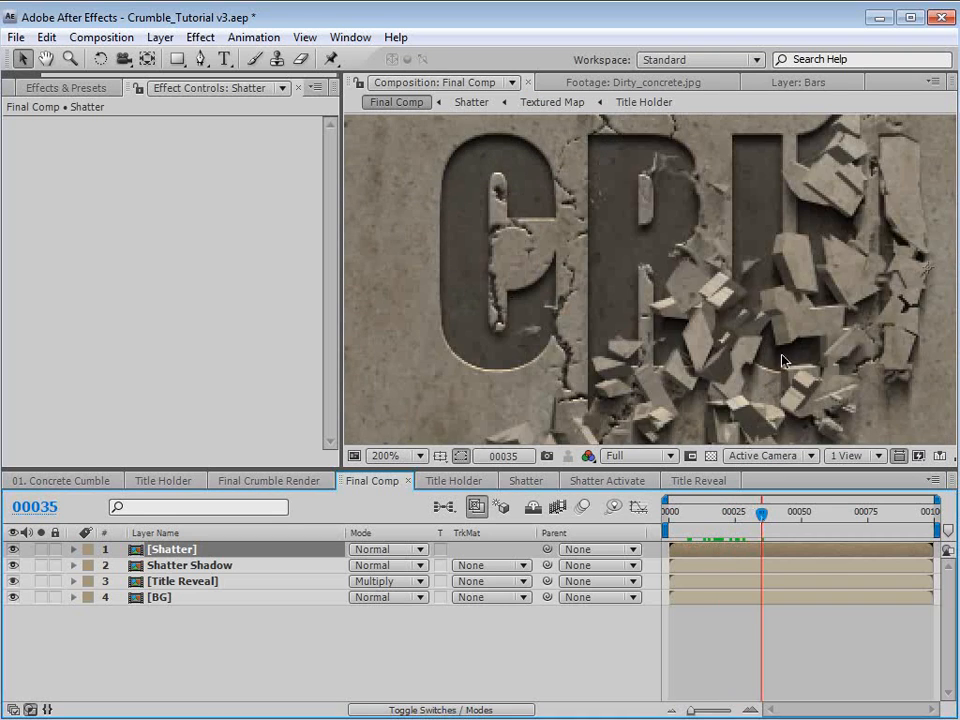
{"action": "scroll", "coordinate": [746, 332], "scroll_direction": "down", "scroll_amount": 1}
{"action": "left_click_drag", "start_coordinate": [746, 332], "coordinate": [628, 240]}
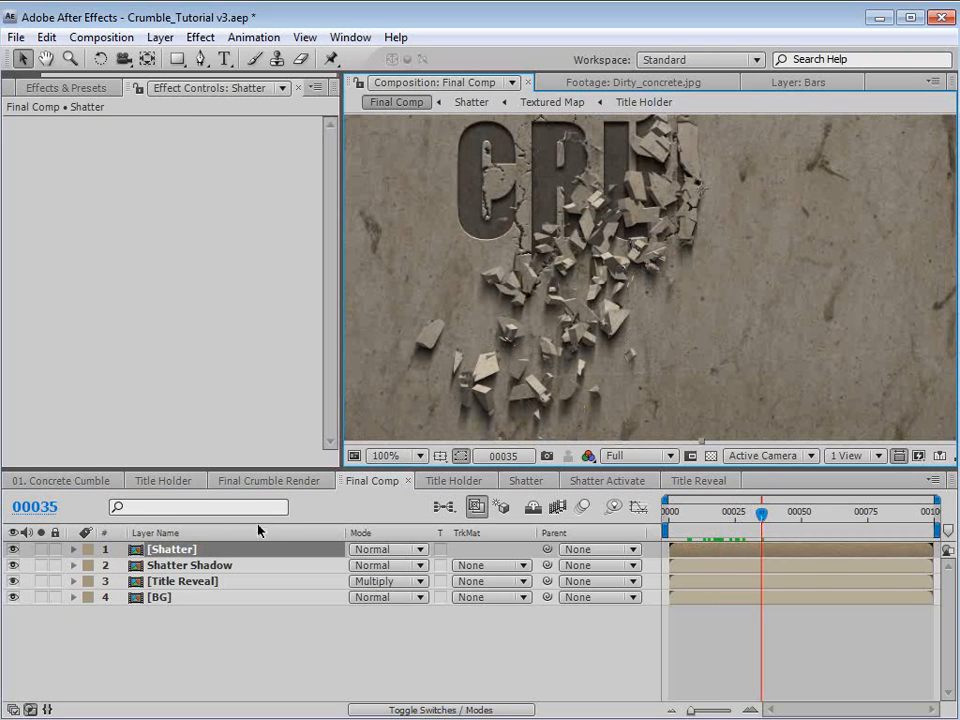
Select the Shatter Shadow layer in Final Comp
{"action": "left_click", "coordinate": [214, 565]}
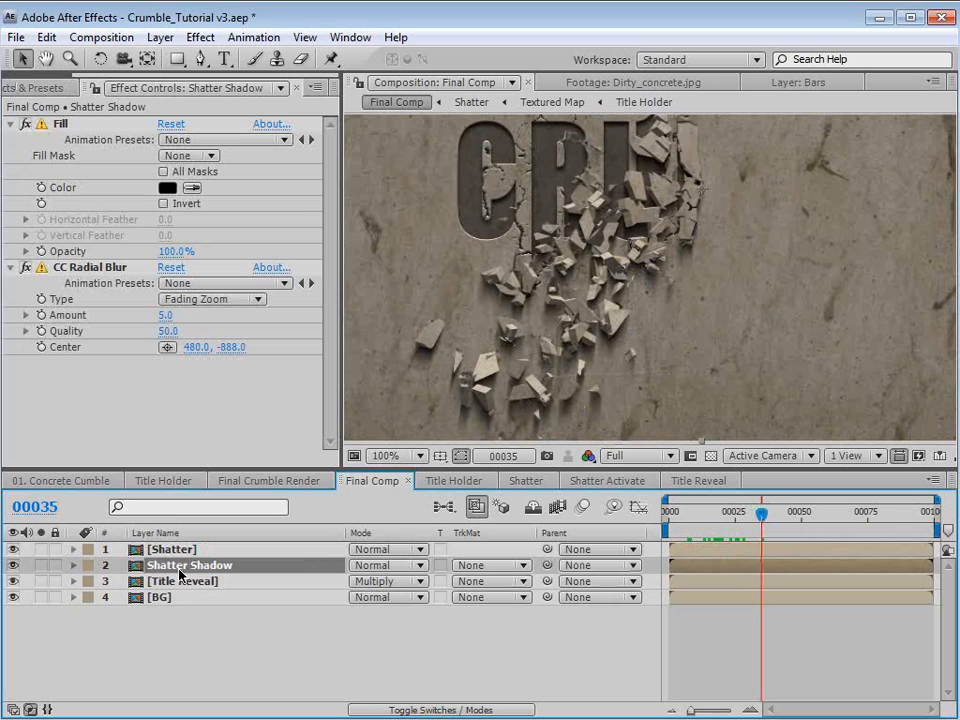
Duplicate the Shatter Shadow layer and set the original's CC Radial Blur amount to 19
{"action": "key", "text": "ctrl+d"}
{"action": "left_click", "coordinate": [193, 582]}
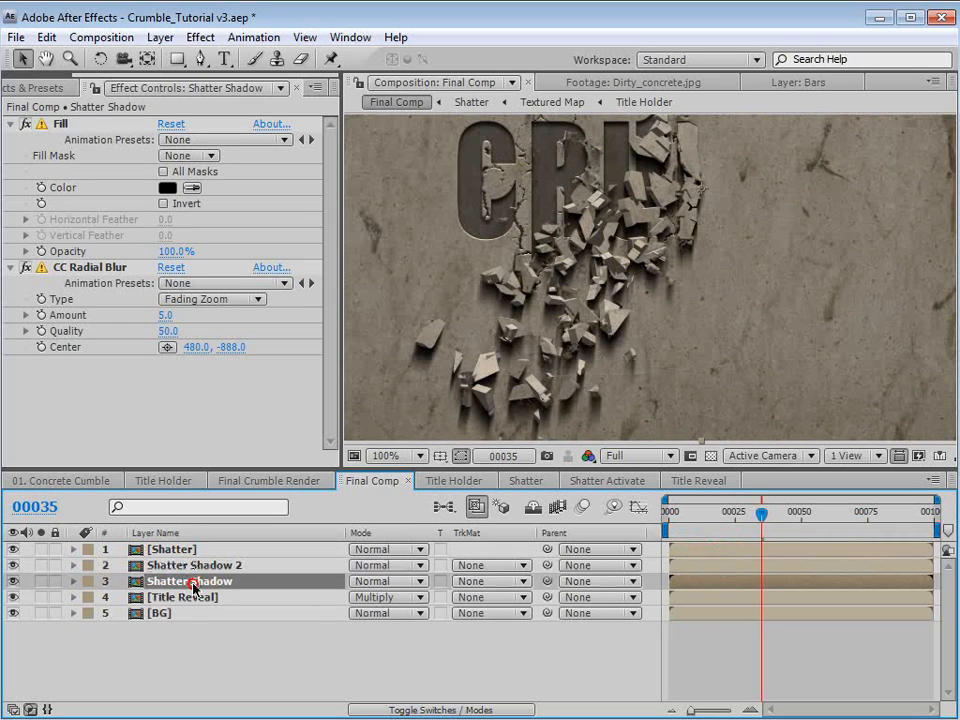
{"action": "left_click_drag", "start_coordinate": [164, 316], "coordinate": [177, 321]}
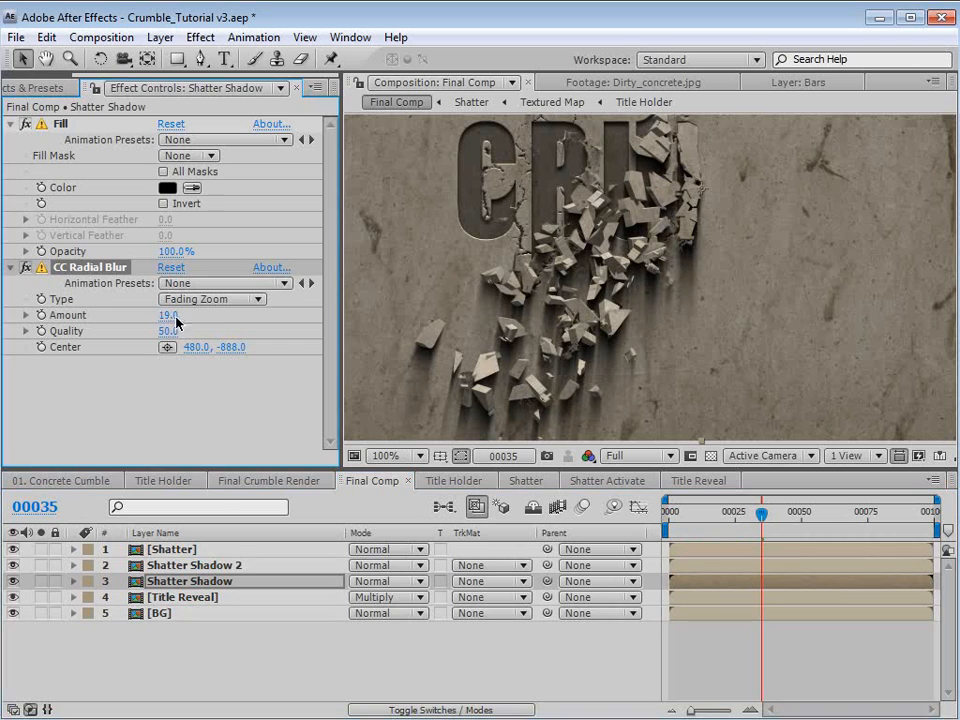
Lower the opacity of Shatter Shadow 2 to 74% and of Shatter Shadow to 56%
{"action": "left_click", "coordinate": [190, 565]}
{"action": "key", "text": "t"}
{"action": "left_click_drag", "start_coordinate": [362, 582], "coordinate": [350, 582]}
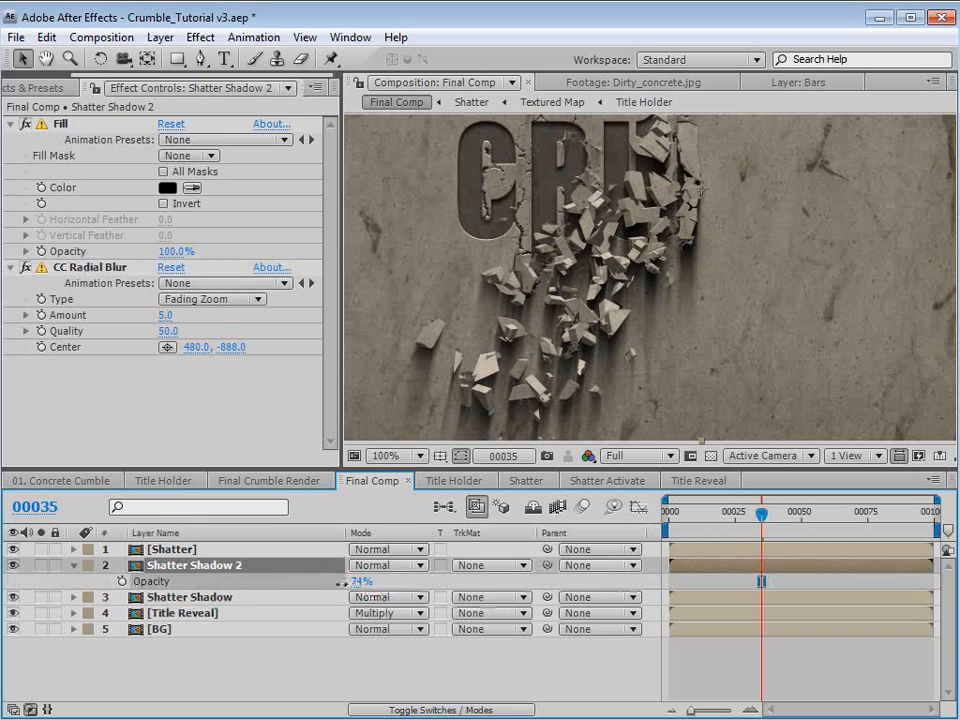
{"action": "left_click", "coordinate": [172, 567]}
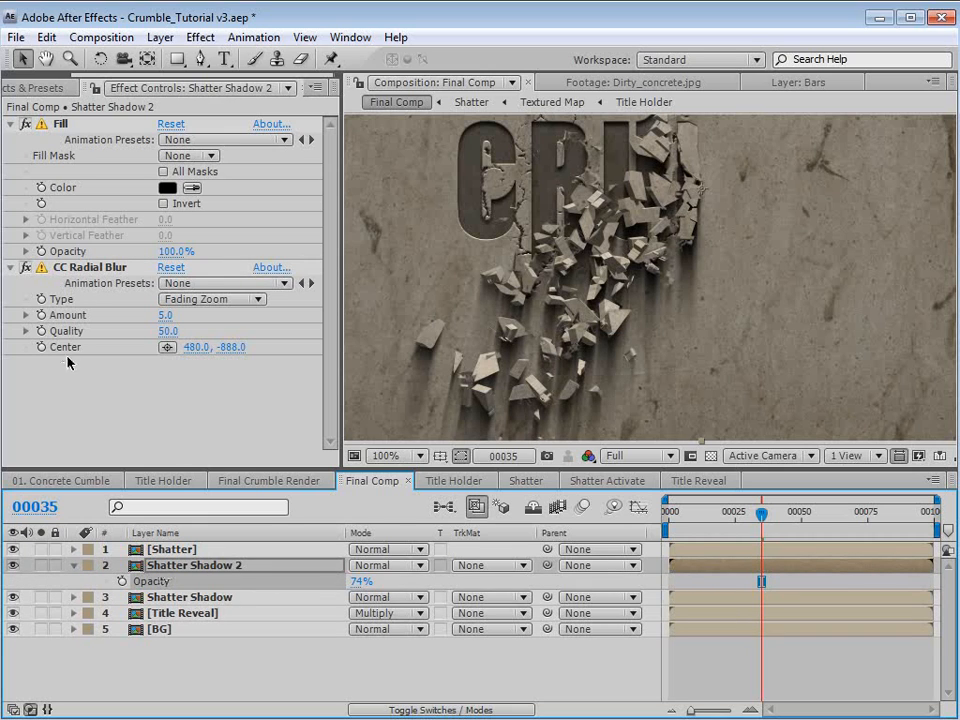
{"action": "left_click", "coordinate": [181, 598]}
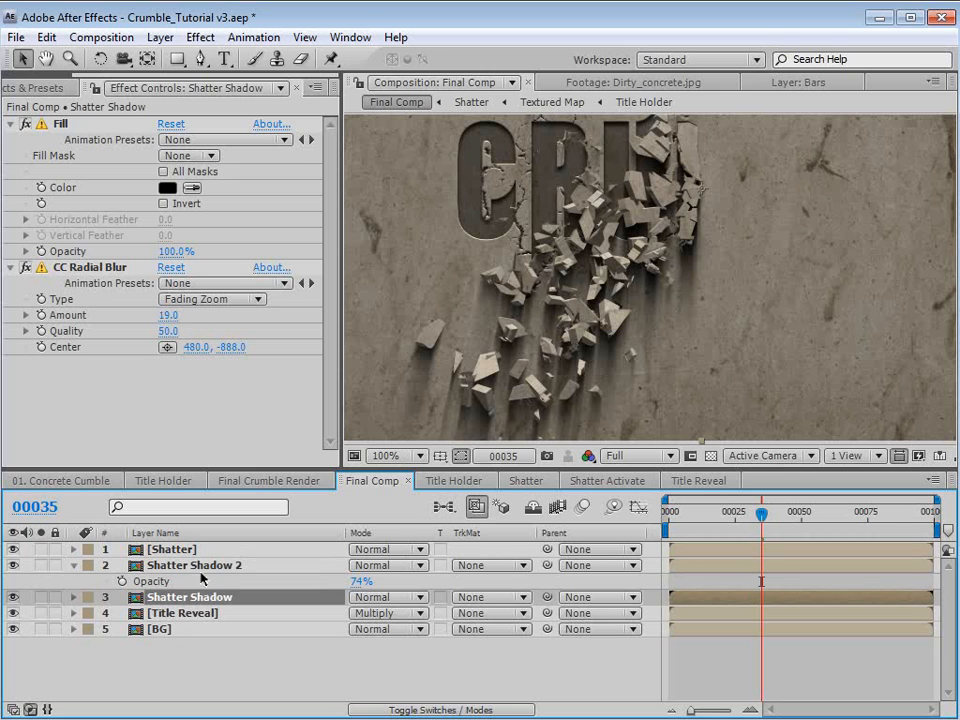
{"action": "key", "text": "t"}
{"action": "left_click_drag", "start_coordinate": [362, 613], "coordinate": [320, 617]}
Set the CC Radial Blur amount on Shatter Shadow 2 to 3
{"action": "left_click", "coordinate": [240, 565]}
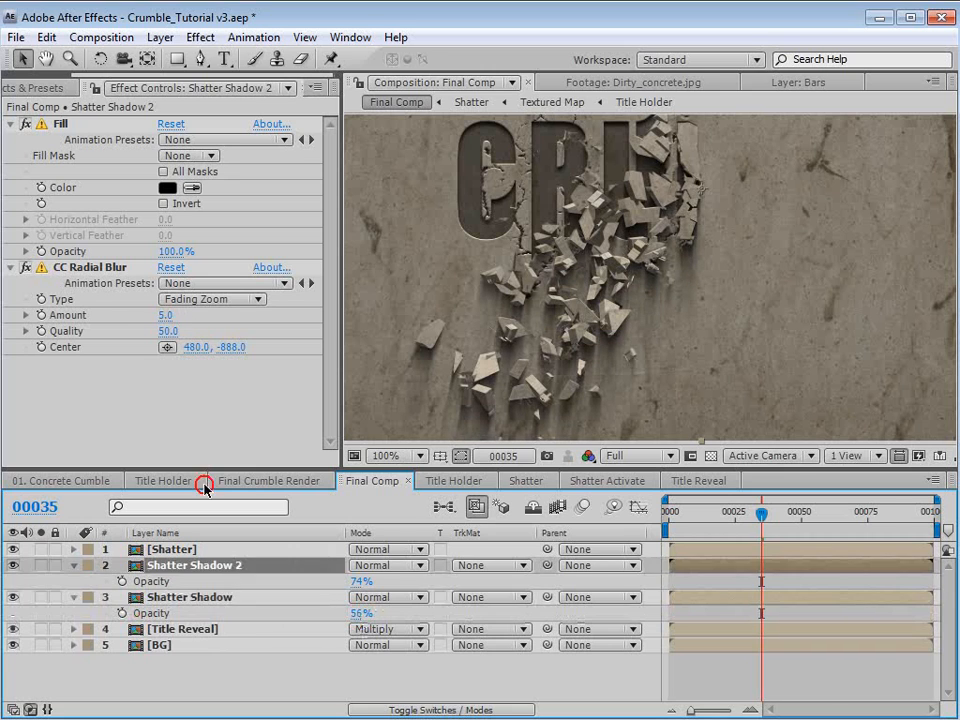
{"action": "left_click", "coordinate": [168, 315]}
{"action": "type", "text": "3"}
{"action": "key", "text": "Return"}
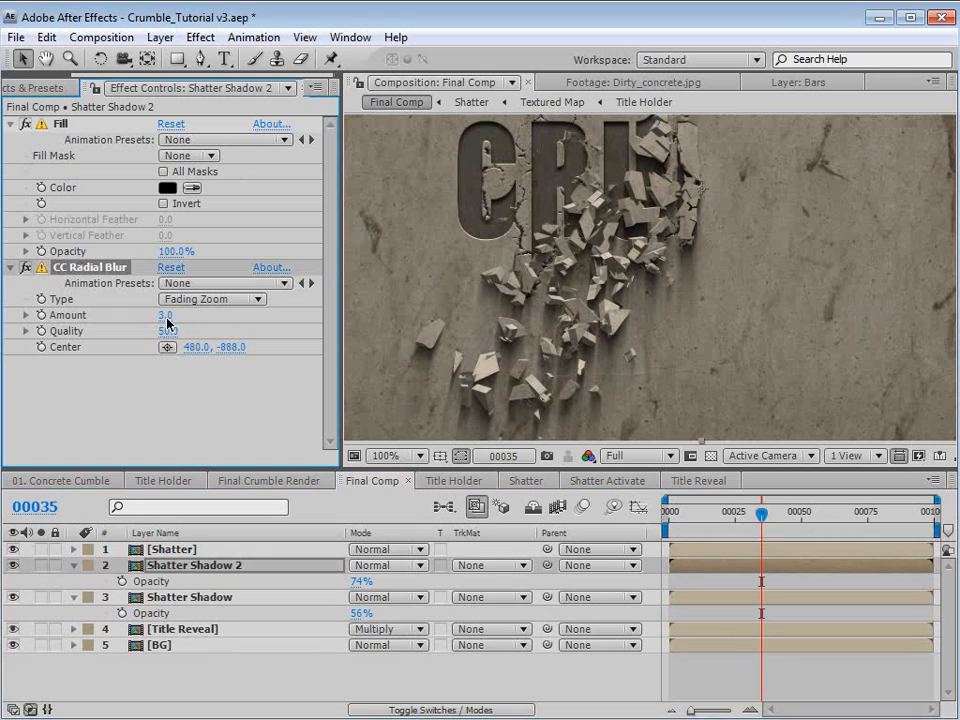
Inspect the shadows up close and raise the Shatter Shadow layer's opacity to 70%
{"action": "key", "text": "grave"}
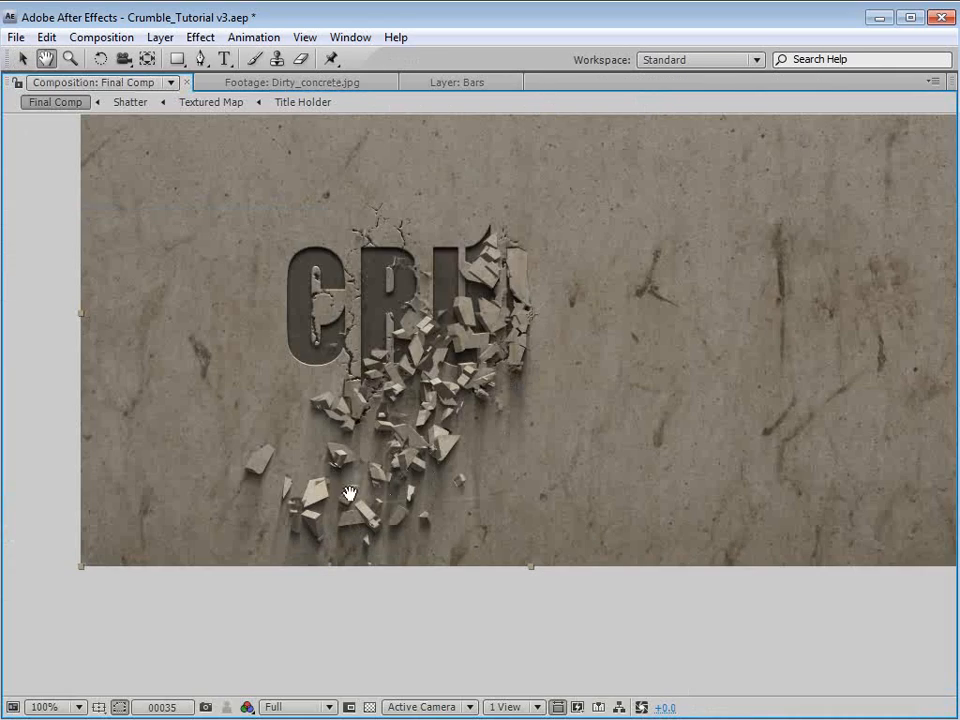
{"action": "scroll", "coordinate": [480, 429], "scroll_direction": "up", "scroll_amount": 2}
{"action": "key", "text": "grave"}
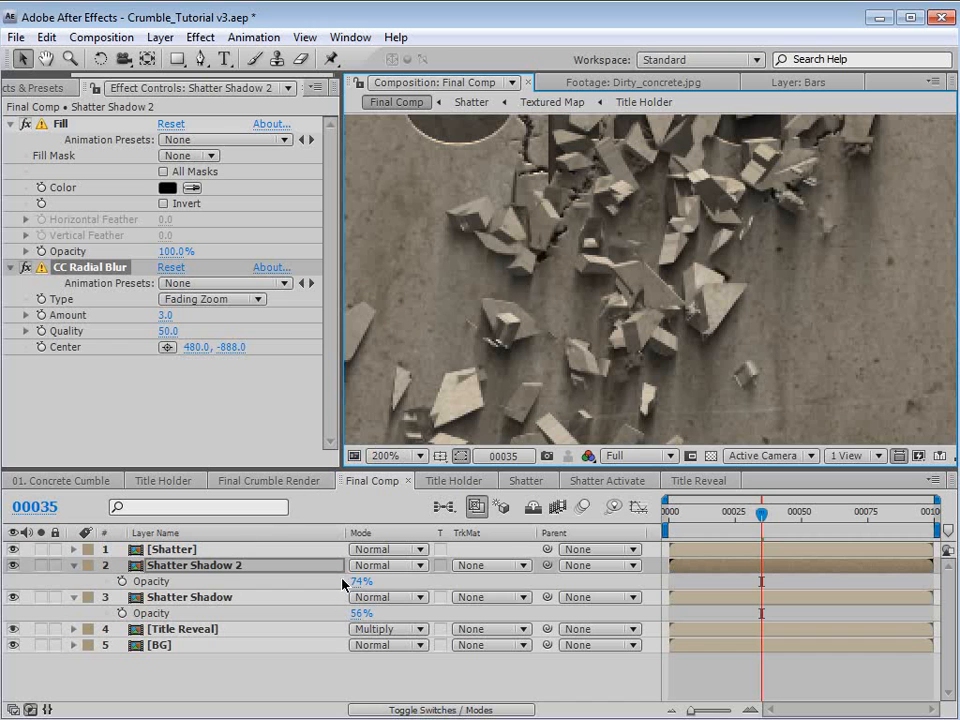
{"action": "left_click_drag", "start_coordinate": [360, 613], "coordinate": [375, 611]}
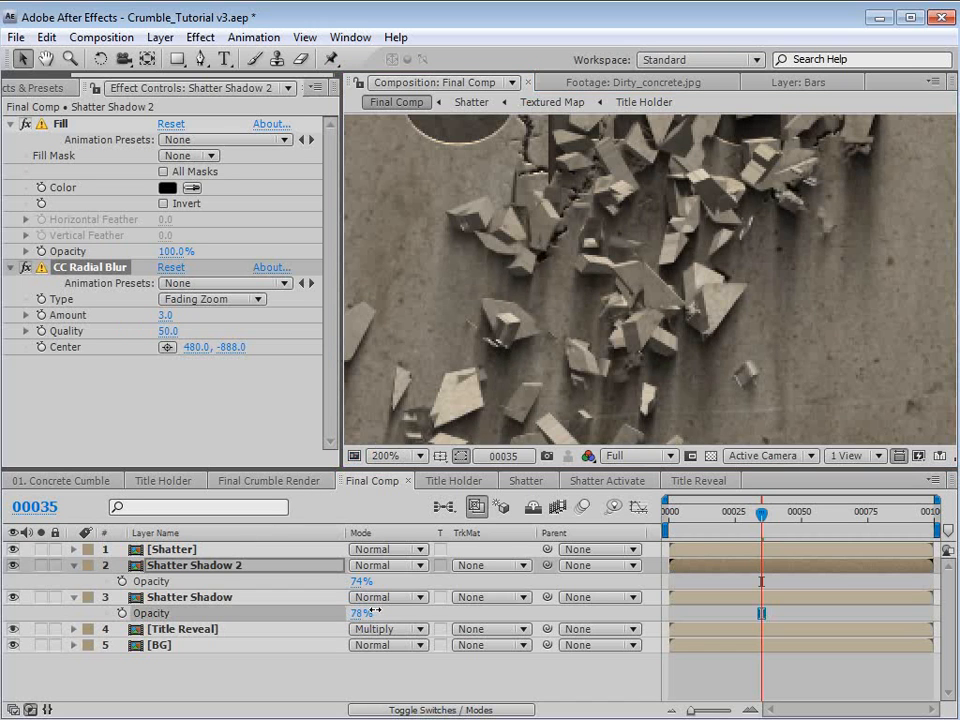
{"action": "scroll", "coordinate": [876, 234], "scroll_direction": "down", "scroll_amount": 1}
{"action": "key", "text": "space"}
{"action": "left_click_drag", "start_coordinate": [707, 271], "coordinate": [692, 303]}
{"action": "key", "text": "space"}
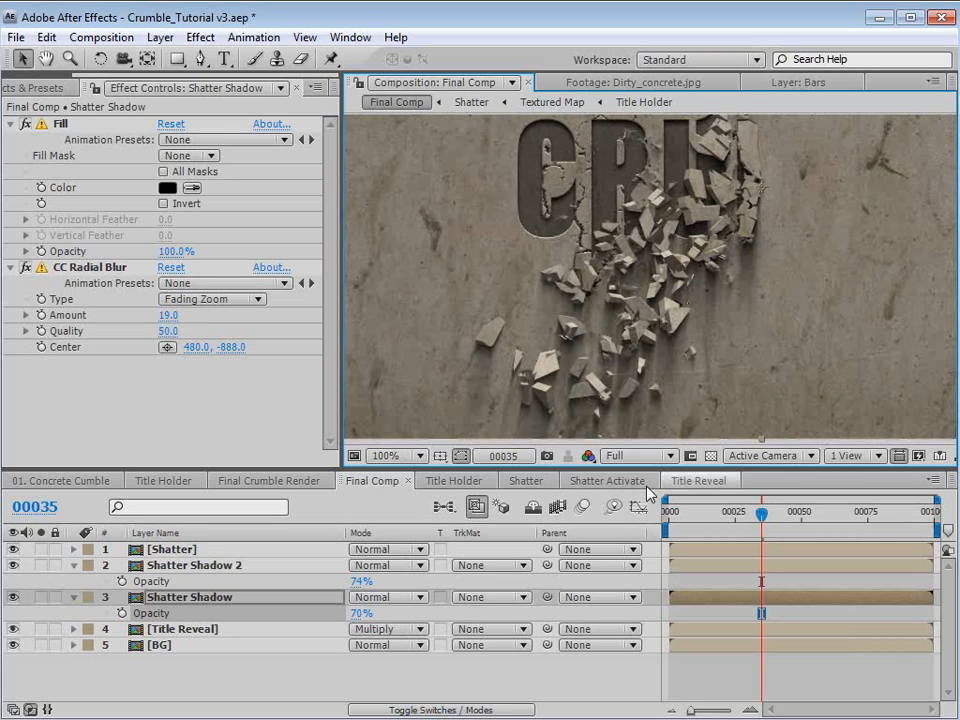
In the Shatter comp, set the Shatter effect's Extrusion Depth on the Textured Map layer to 0.15
{"action": "left_click", "coordinate": [526, 481]}
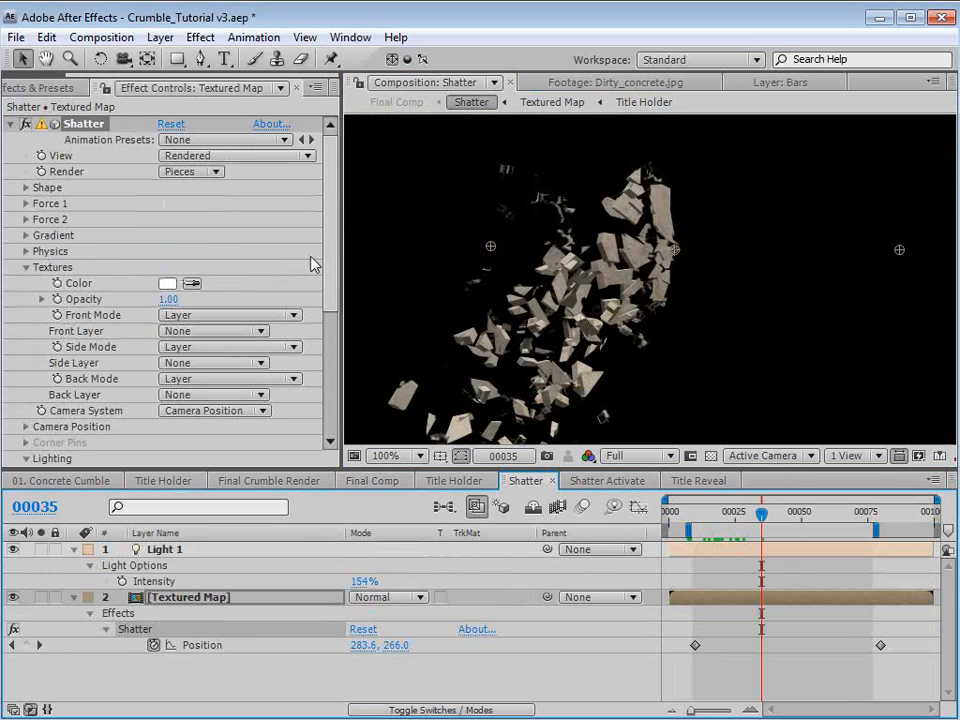
{"action": "left_click", "coordinate": [26, 188]}
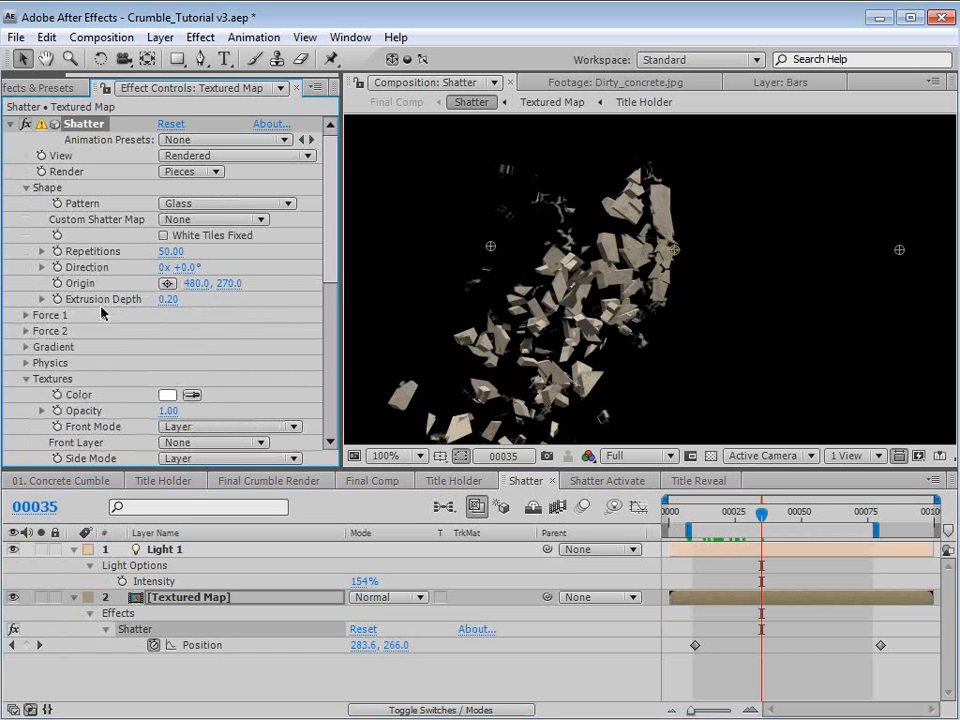
{"action": "left_click", "coordinate": [42, 299]}
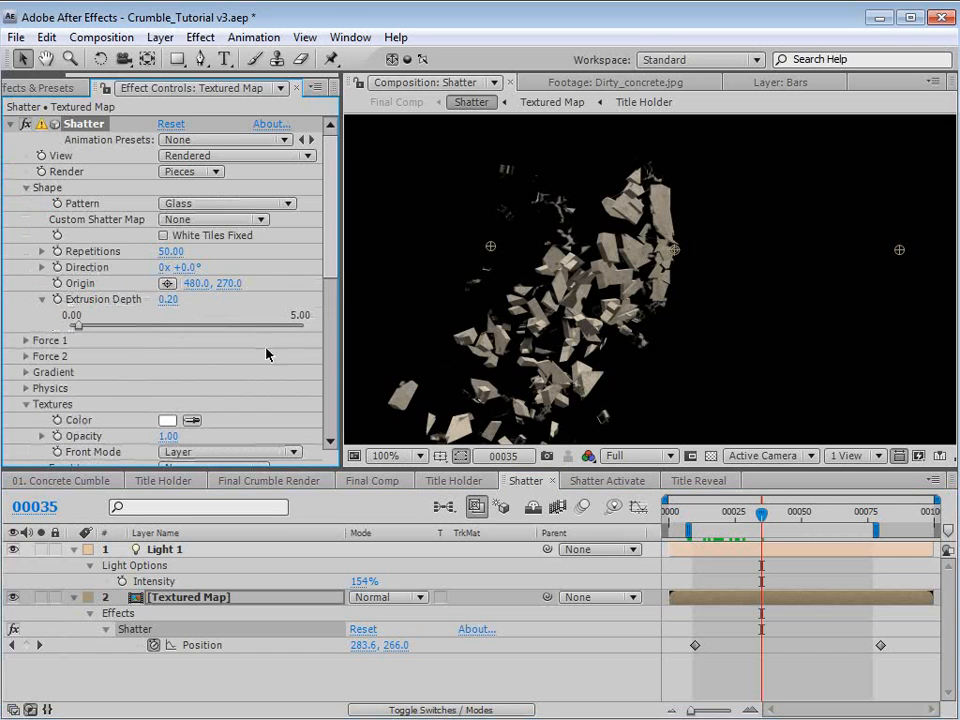
{"action": "left_click", "coordinate": [176, 299]}
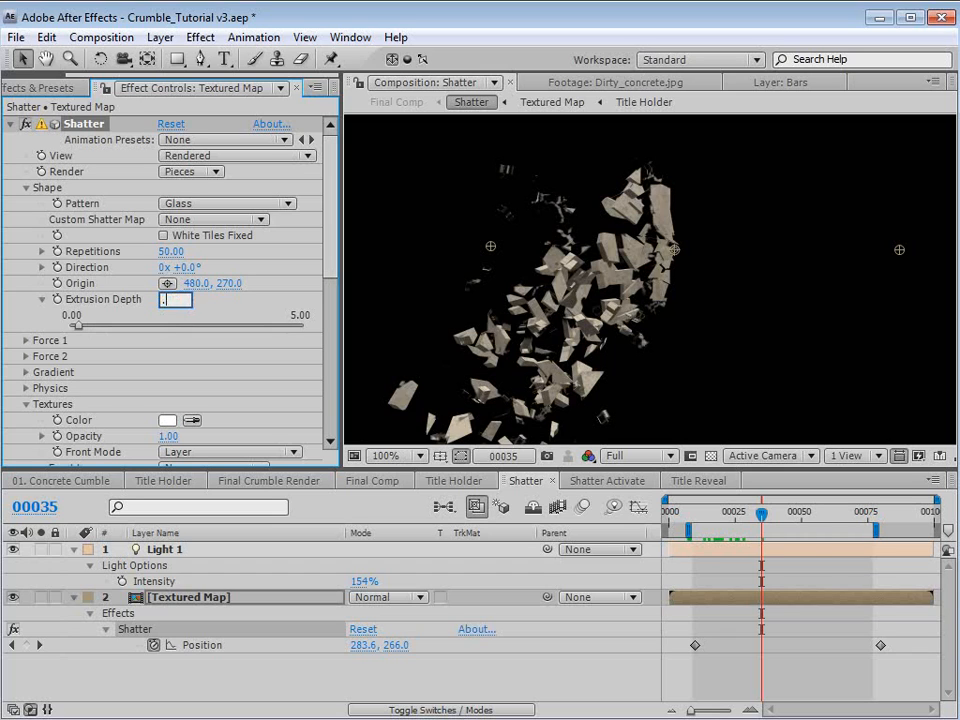
{"action": "key", "text": "Return"}
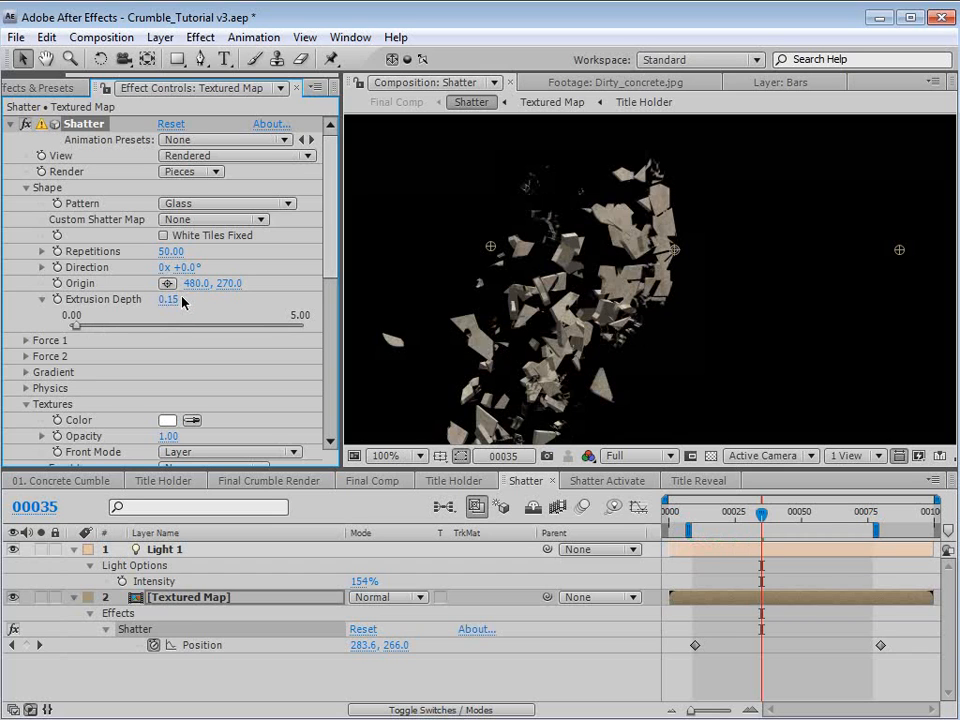
In Final Comp, limit the work area to about frames 10 to 58 and RAM-preview the crumbling title
{"action": "left_click", "coordinate": [368, 481]}
{"action": "mouse_move", "coordinate": [762, 513]}
{"action": "left_mouse_down"}
{"action": "mouse_move", "coordinate": [724, 516]}
{"action": "mouse_move", "coordinate": [755, 513]}
{"action": "left_mouse_up"}
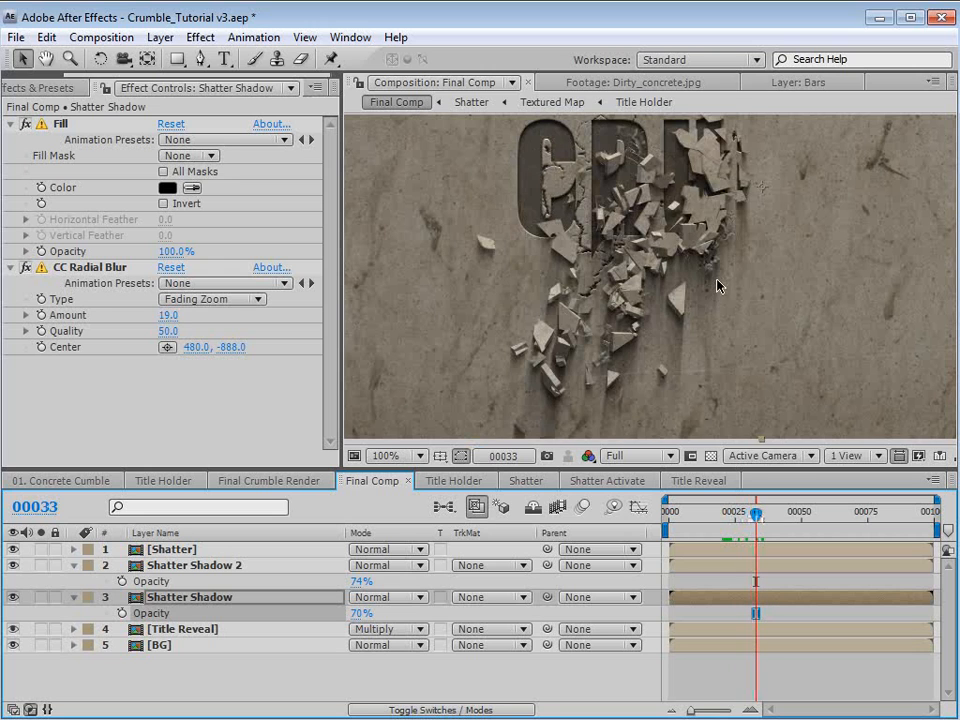
{"action": "left_click_drag", "start_coordinate": [698, 229], "coordinate": [614, 260]}
{"action": "scroll", "coordinate": [628, 321], "scroll_direction": "down", "scroll_amount": 1}
{"action": "scroll", "coordinate": [629, 329], "scroll_direction": "up", "scroll_amount": 1}
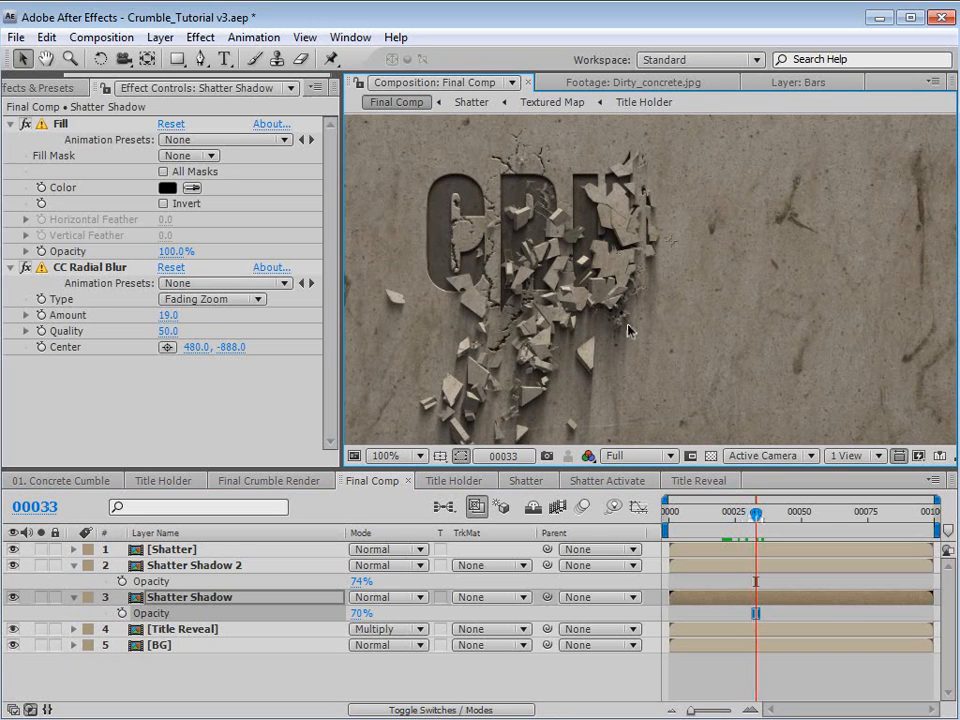
{"action": "left_click_drag", "start_coordinate": [756, 513], "coordinate": [695, 521]}
{"action": "left_click_drag", "start_coordinate": [789, 516], "coordinate": [821, 514]}
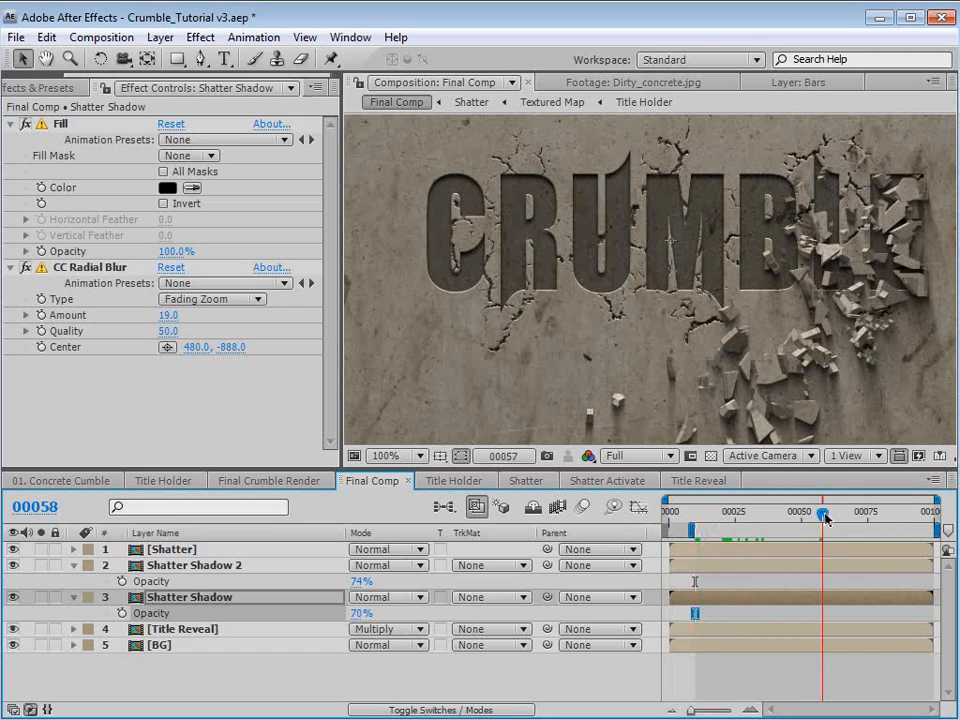
{"action": "key", "text": "KP_0"}
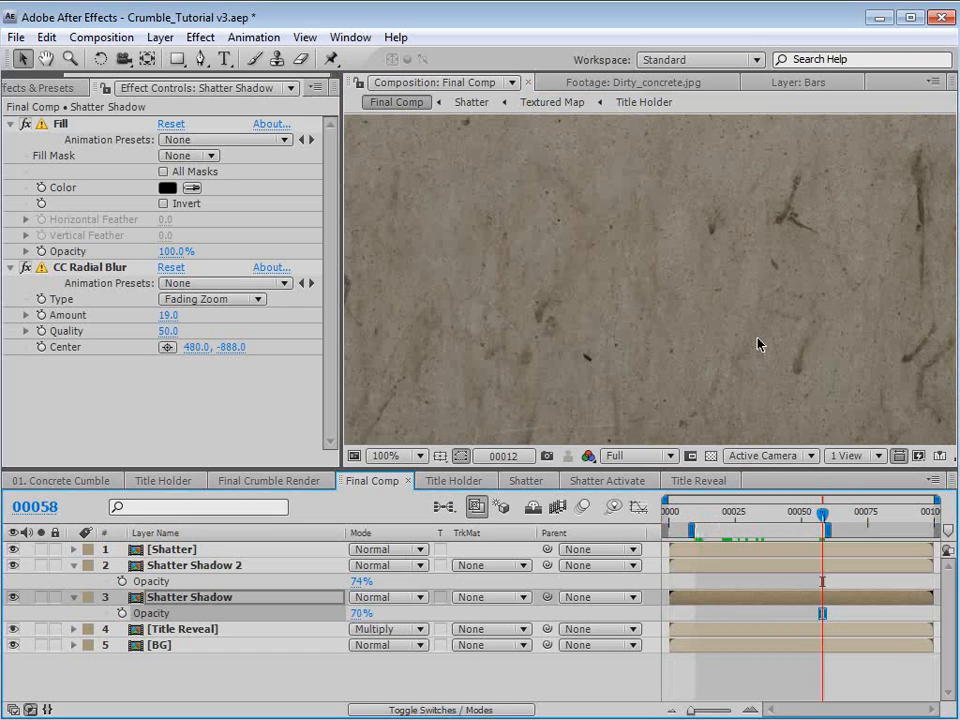
{"action": "left_click", "coordinate": [831, 675]}
{"action": "key", "text": "KP_0"}
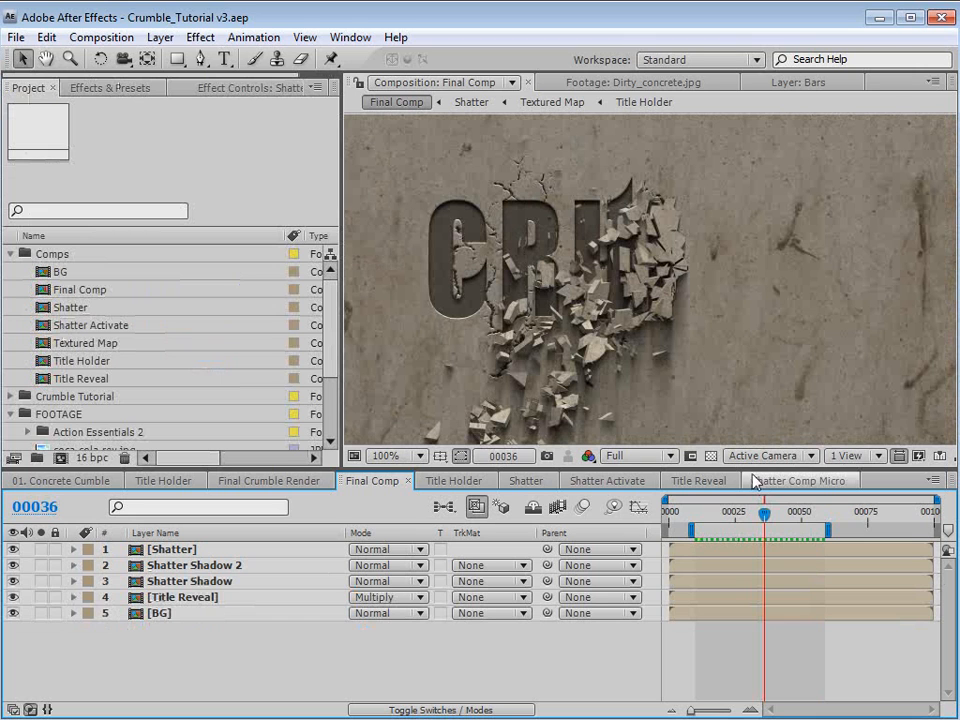
Switch to the media player and scrub through the movie 01. Concrete Cumble_CC to examine the debris around the crumbling title
{"action": "key", "text": "alt+Tab"}
{"action": "left_click_drag", "start_coordinate": [560, 595], "coordinate": [418, 596]}
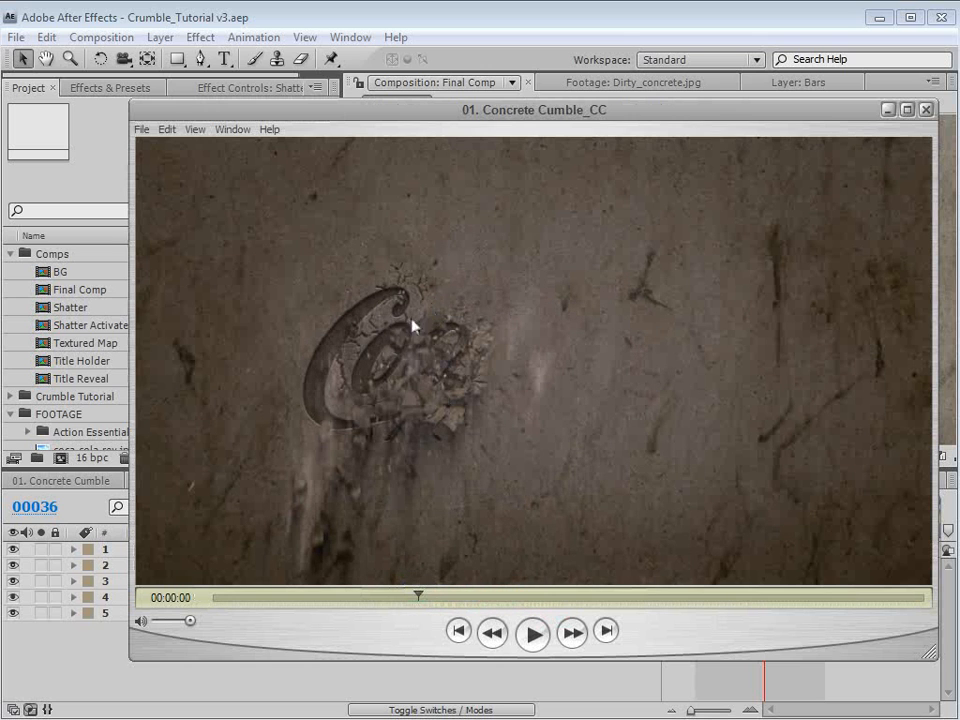
{"action": "mouse_move", "coordinate": [420, 597]}
{"action": "left_mouse_down"}
{"action": "mouse_move", "coordinate": [572, 598]}
{"action": "mouse_move", "coordinate": [432, 597]}
{"action": "left_mouse_up"}
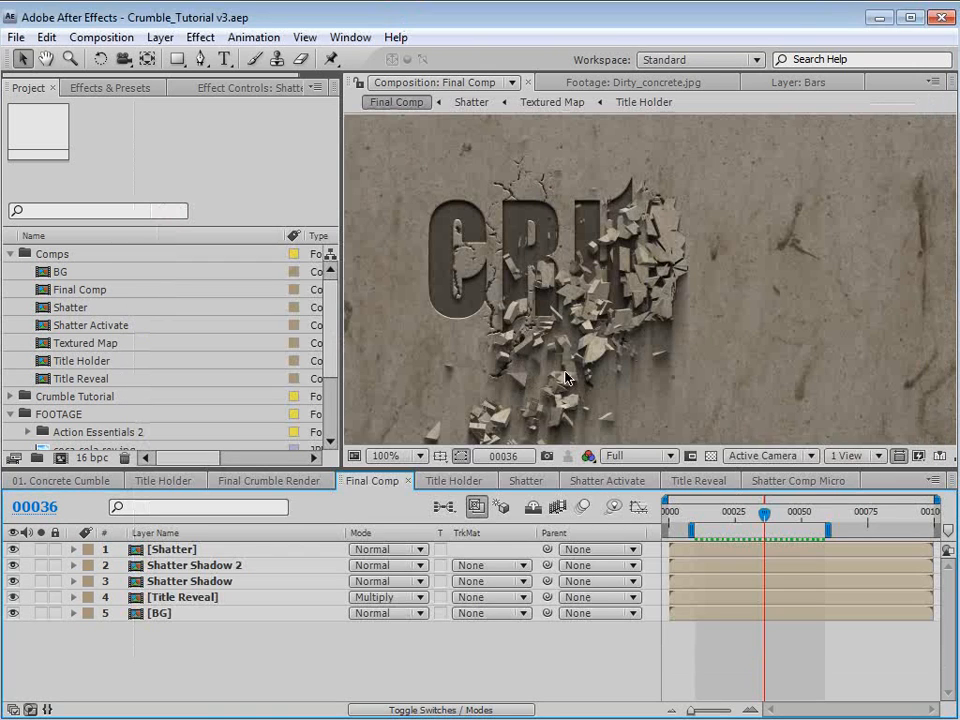
Duplicate the Shatter comp in the project and rename the copy Shatter Micro Particles
{"action": "left_click", "coordinate": [57, 308]}
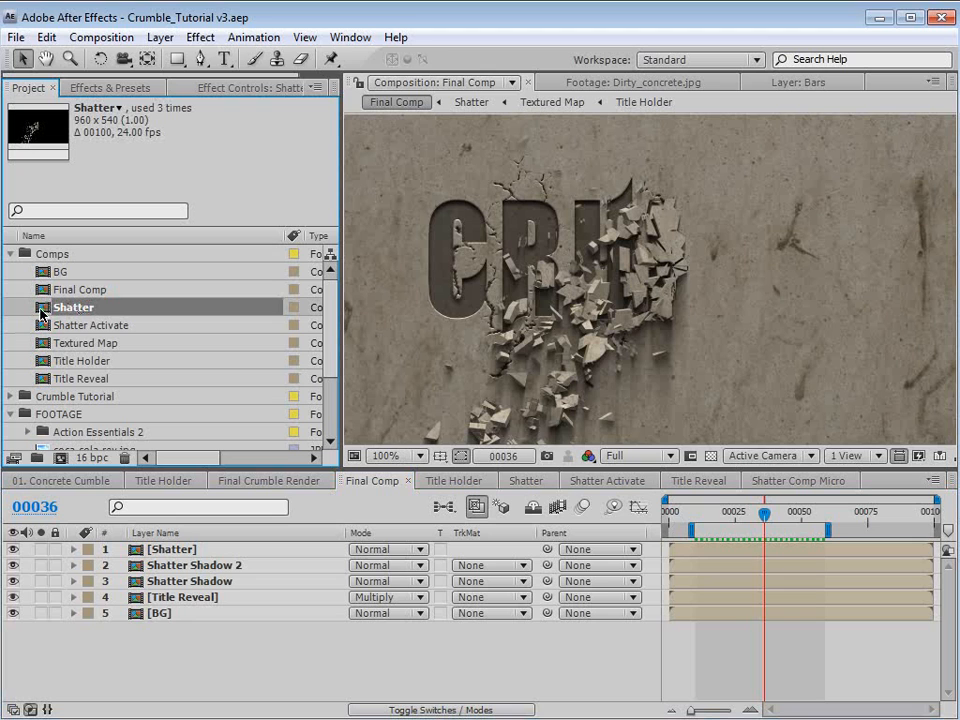
{"action": "left_click", "coordinate": [44, 37]}
{"action": "left_click", "coordinate": [91, 243]}
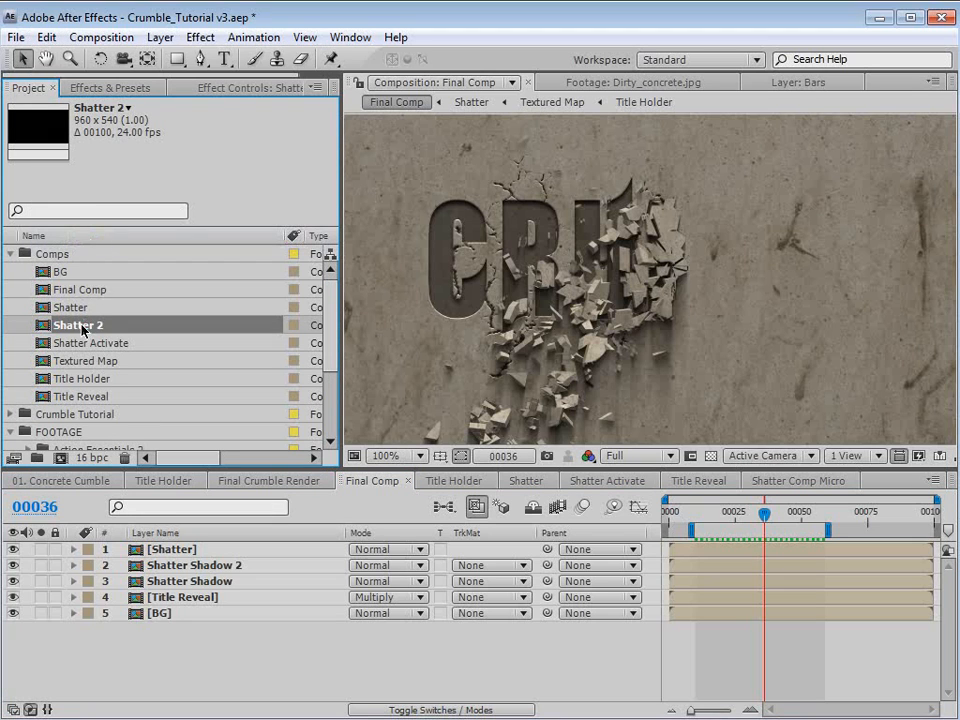
{"action": "key", "text": "Return"}
{"action": "left_click", "coordinate": [120, 327]}
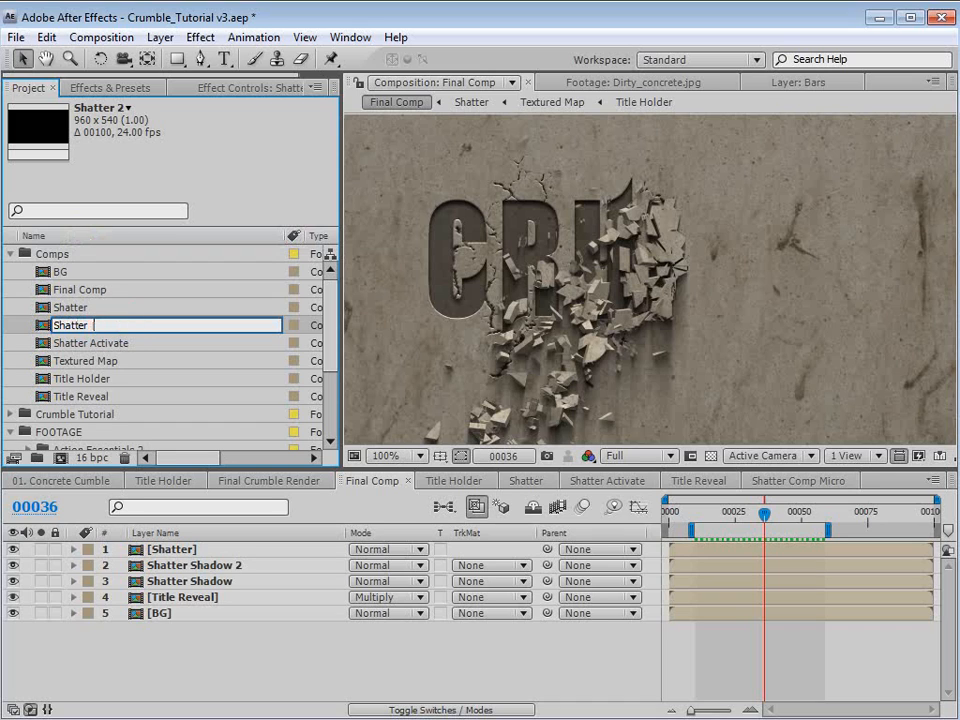
{"action": "type", "text": "Micro Particles"}
{"action": "key", "text": "Return"}
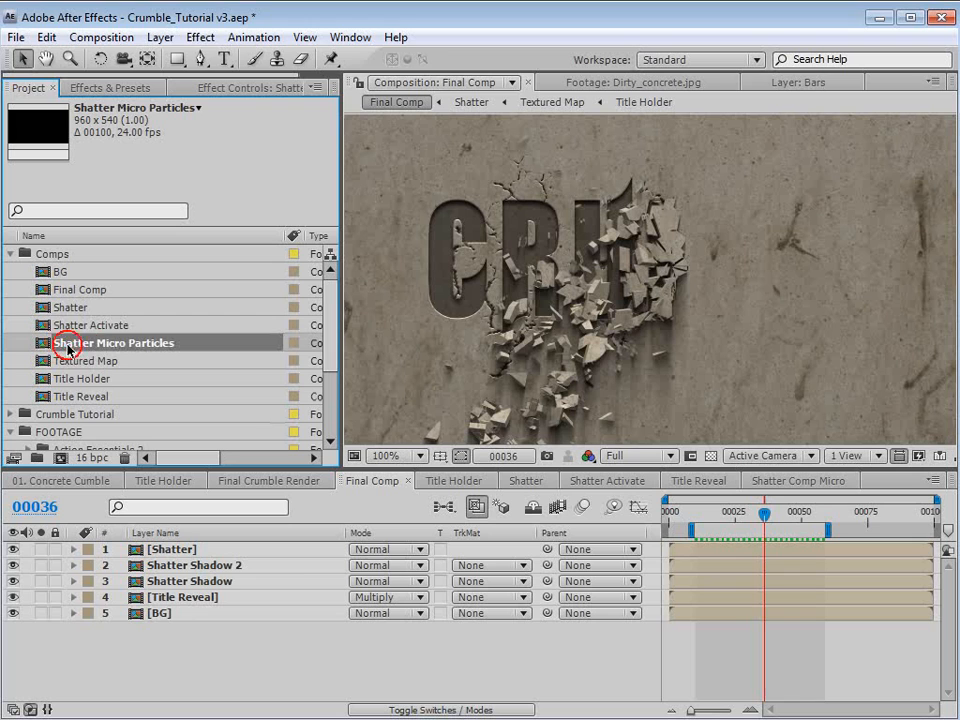
Open the Shatter Micro Particles comp and delete its Light 1 layer
{"action": "double_click", "coordinate": [44, 345]}
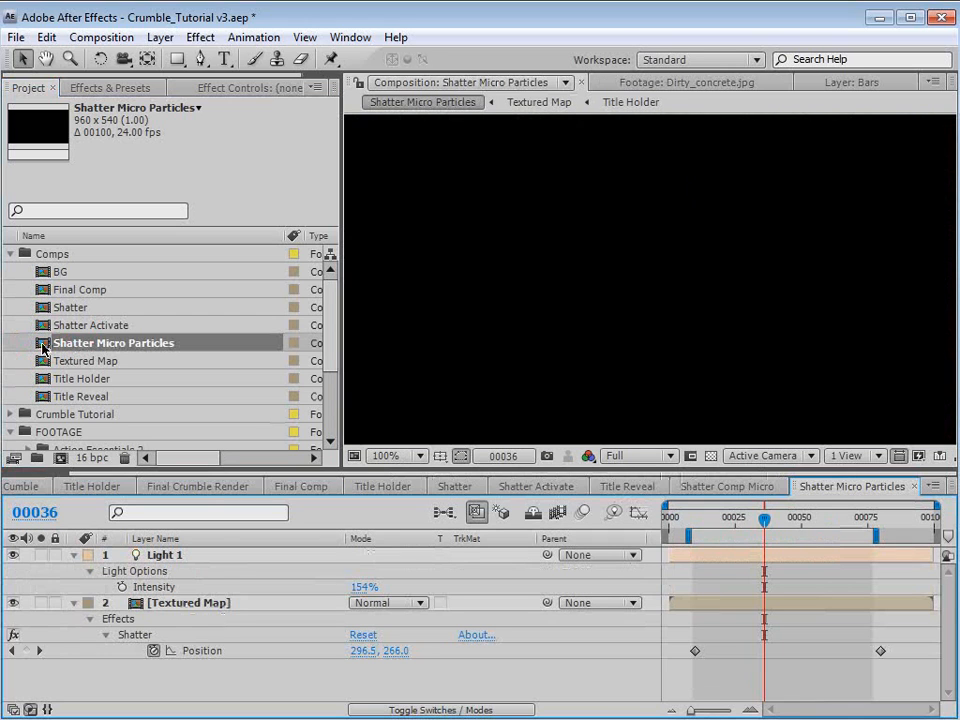
{"action": "left_click", "coordinate": [72, 606]}
{"action": "left_click", "coordinate": [188, 605]}
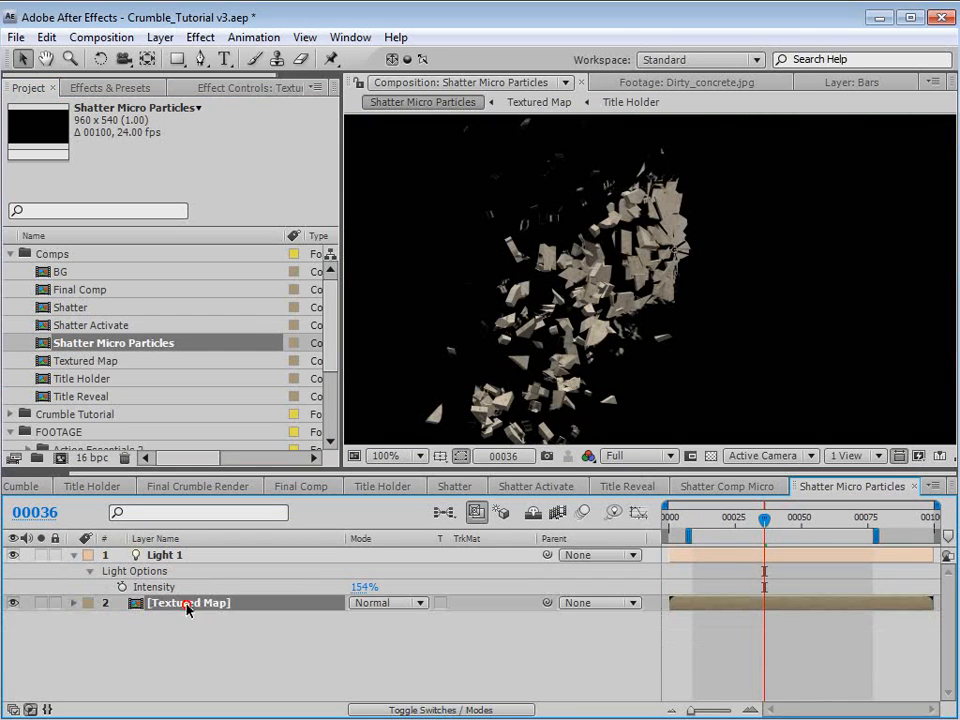
{"action": "left_click", "coordinate": [72, 557]}
{"action": "left_click", "coordinate": [107, 555]}
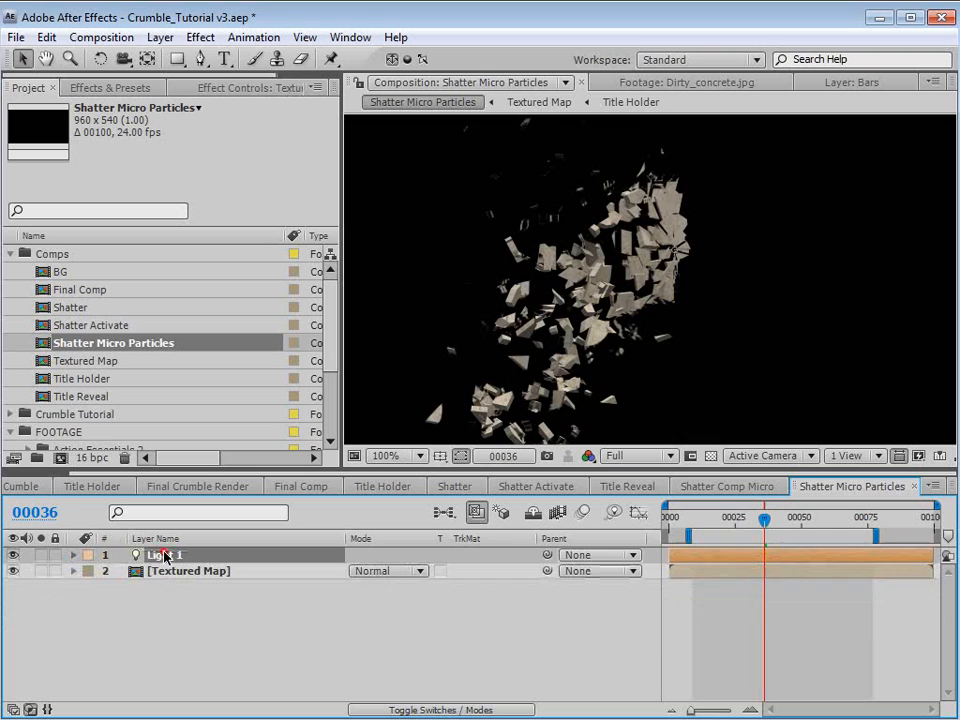
{"action": "key", "text": "Delete"}
Set the Light Type in the Textured Map layer's Shatter lighting settings to Distant Source
{"action": "left_click", "coordinate": [165, 556]}
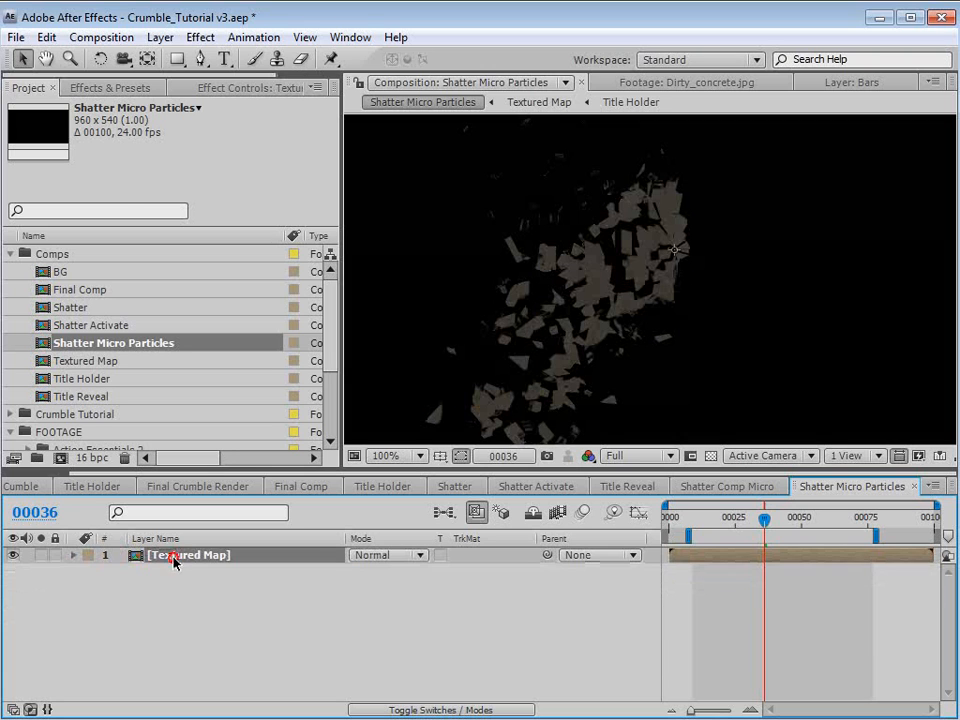
{"action": "left_click", "coordinate": [105, 87]}
{"action": "left_click", "coordinate": [235, 88]}
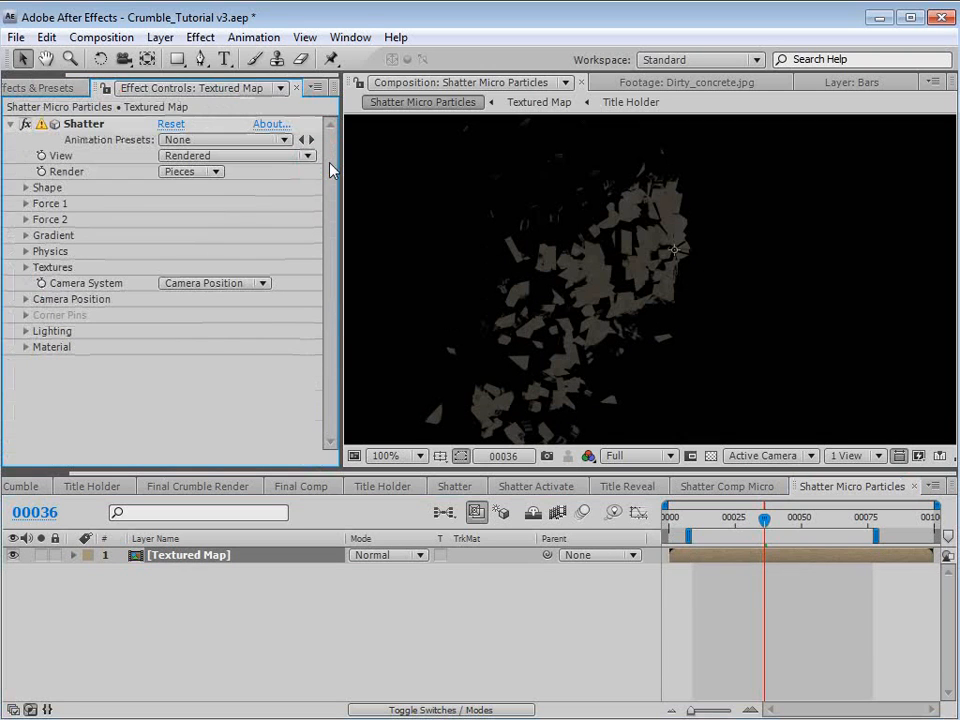
{"action": "left_click", "coordinate": [27, 327]}
{"action": "left_click", "coordinate": [220, 355]}
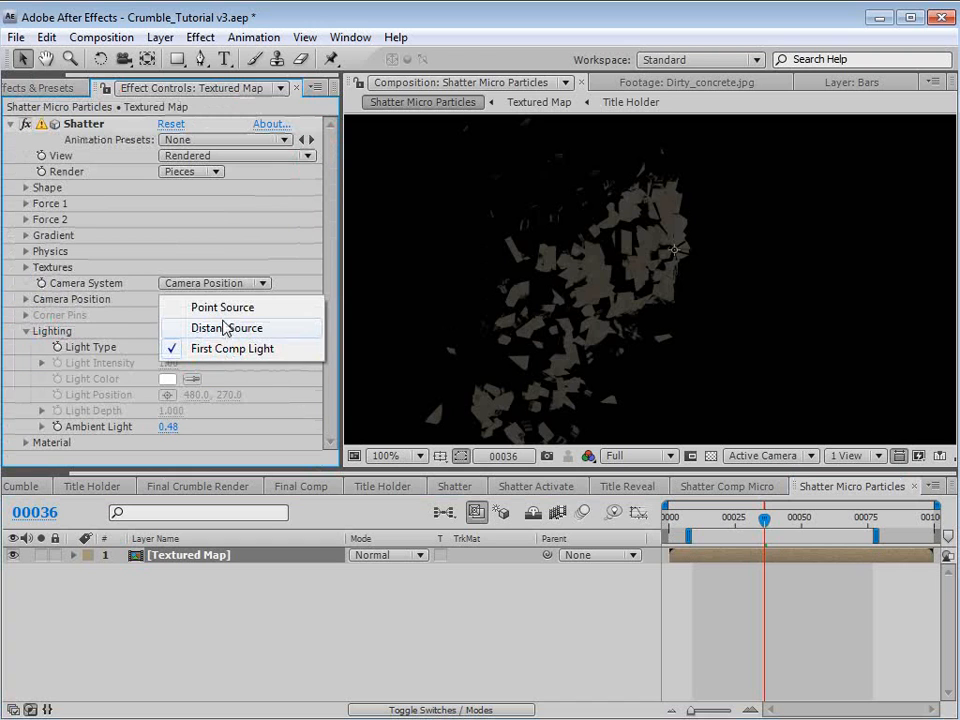
{"action": "left_click", "coordinate": [222, 308]}
{"action": "left_click", "coordinate": [214, 304]}
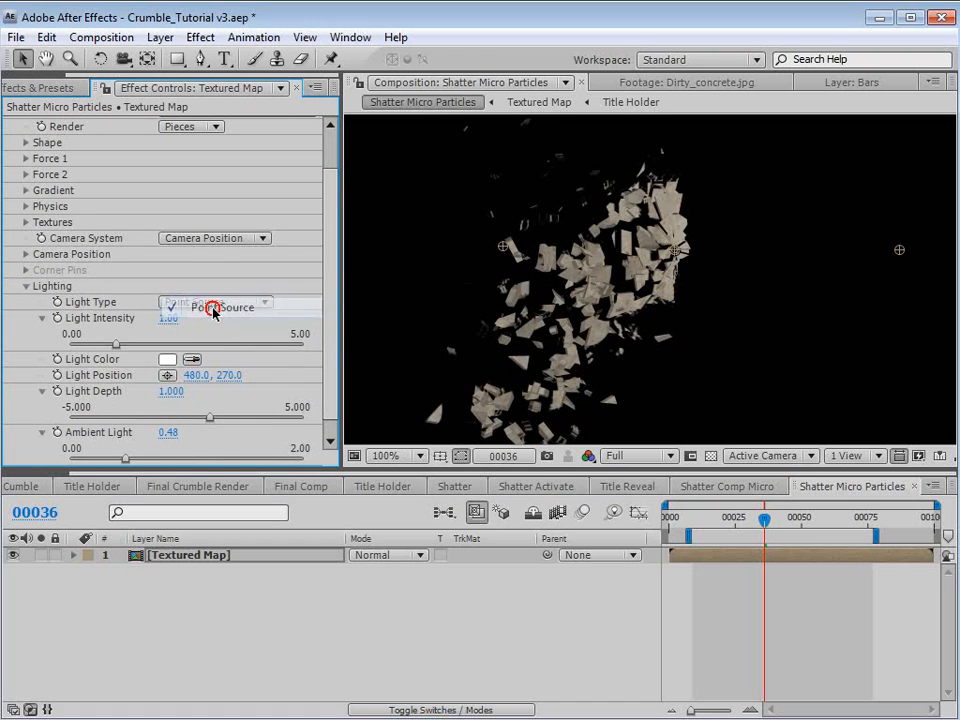
{"action": "left_click", "coordinate": [214, 328]}
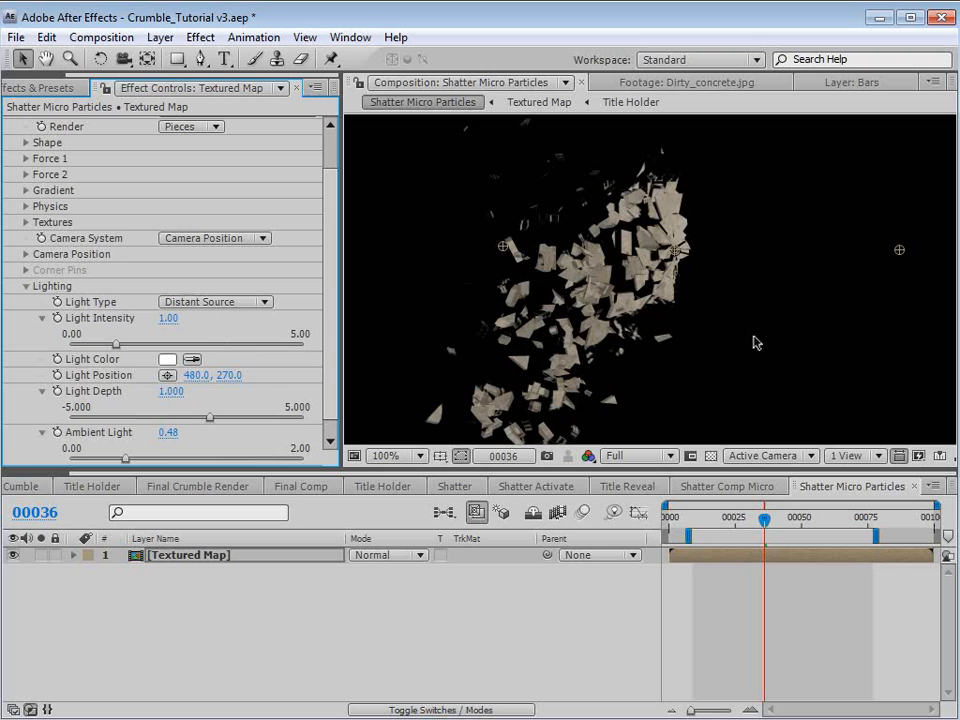
Set the Repetitions in the Textured Map layer's Shatter shape settings to 100
{"action": "left_click_drag", "start_coordinate": [336, 298], "coordinate": [328, 229]}
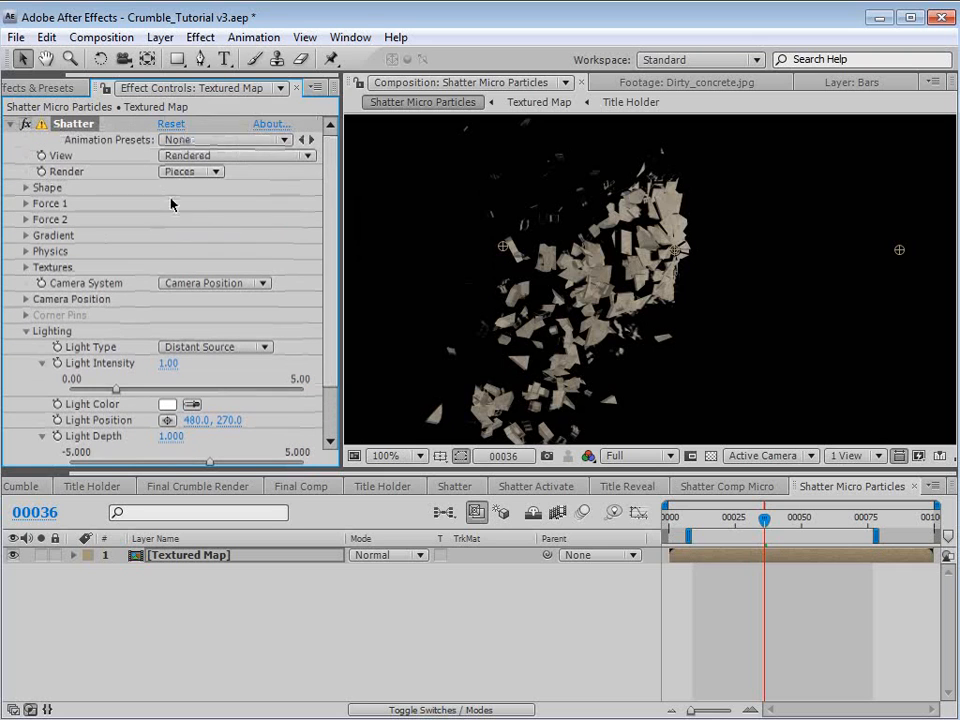
{"action": "left_click", "coordinate": [24, 188]}
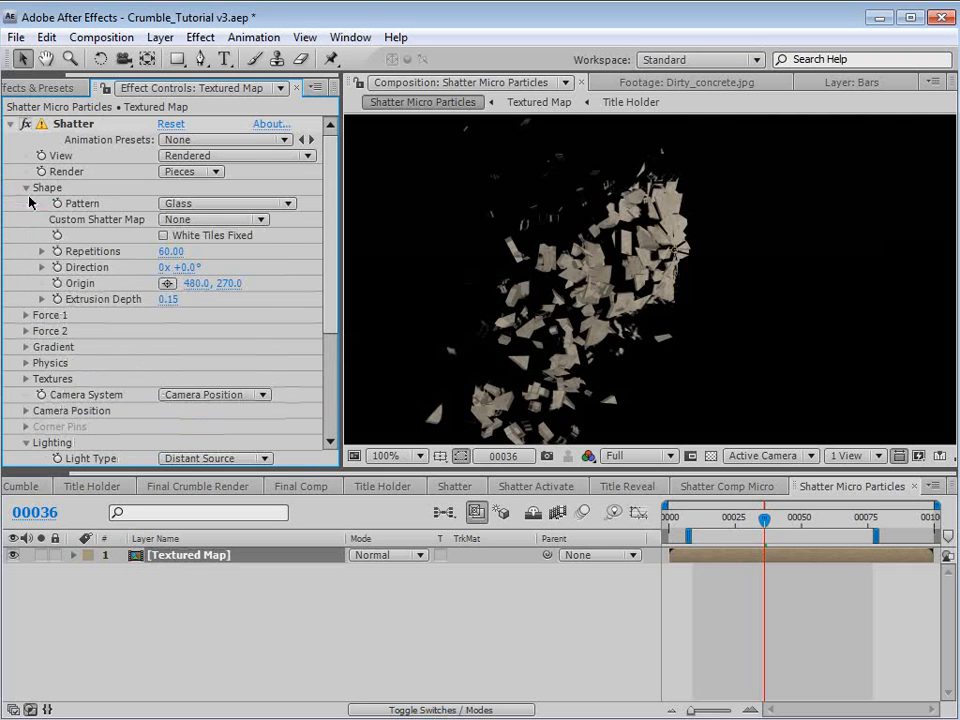
{"action": "left_click", "coordinate": [171, 251]}
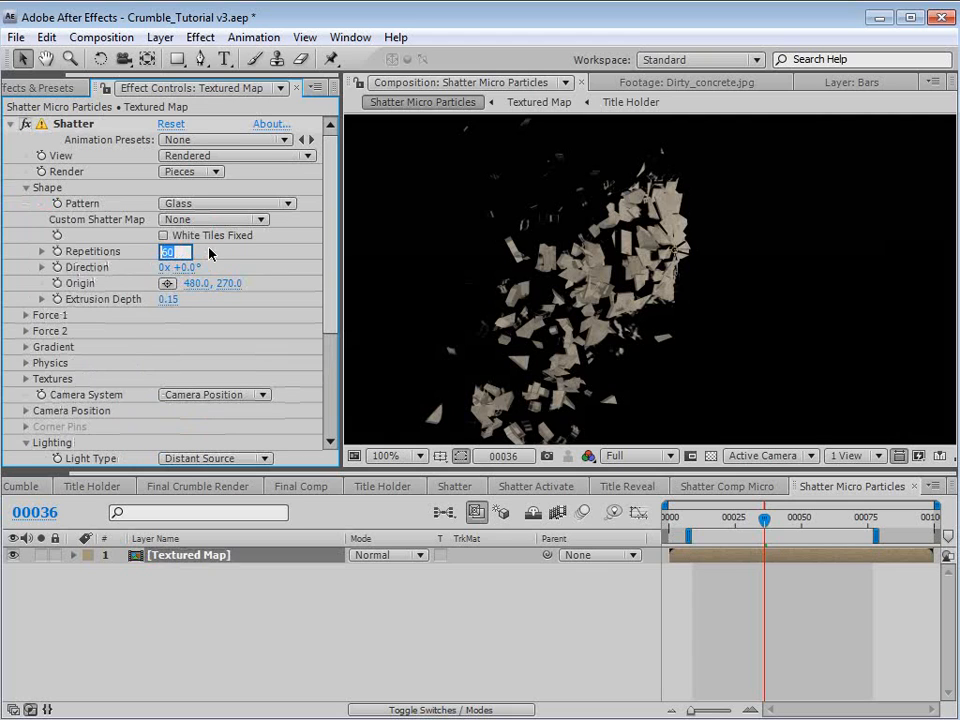
{"action": "type", "text": "100"}
{"action": "key", "text": "Return"}
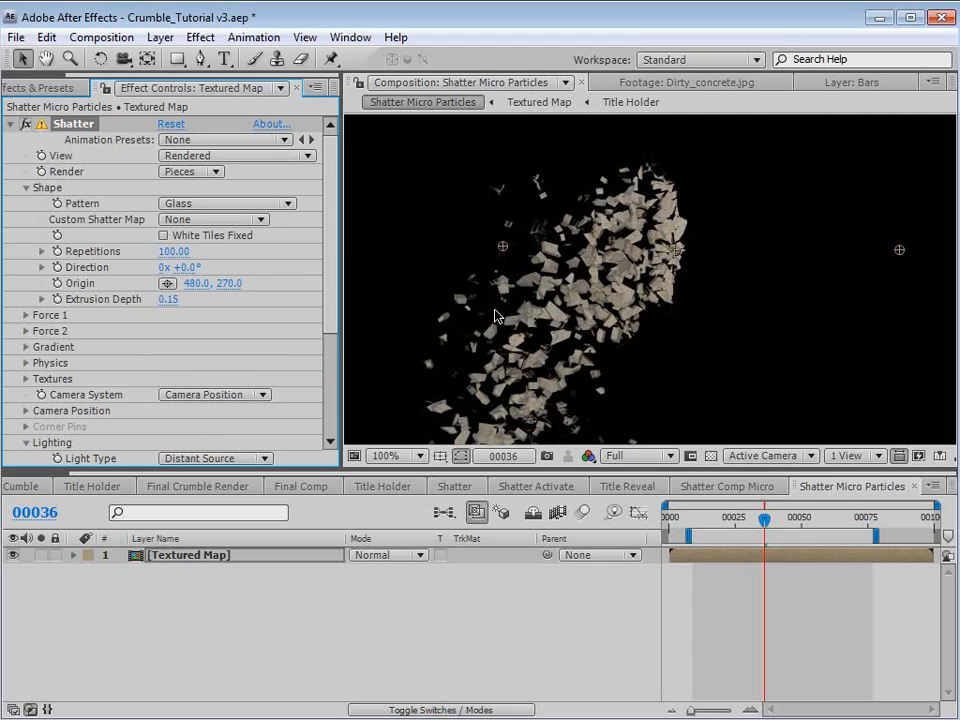
Compare the title with Shatter on and off, leaving the effect disabled and its settings collapsed
{"action": "left_click", "coordinate": [25, 124]}
{"action": "left_click", "coordinate": [10, 124]}
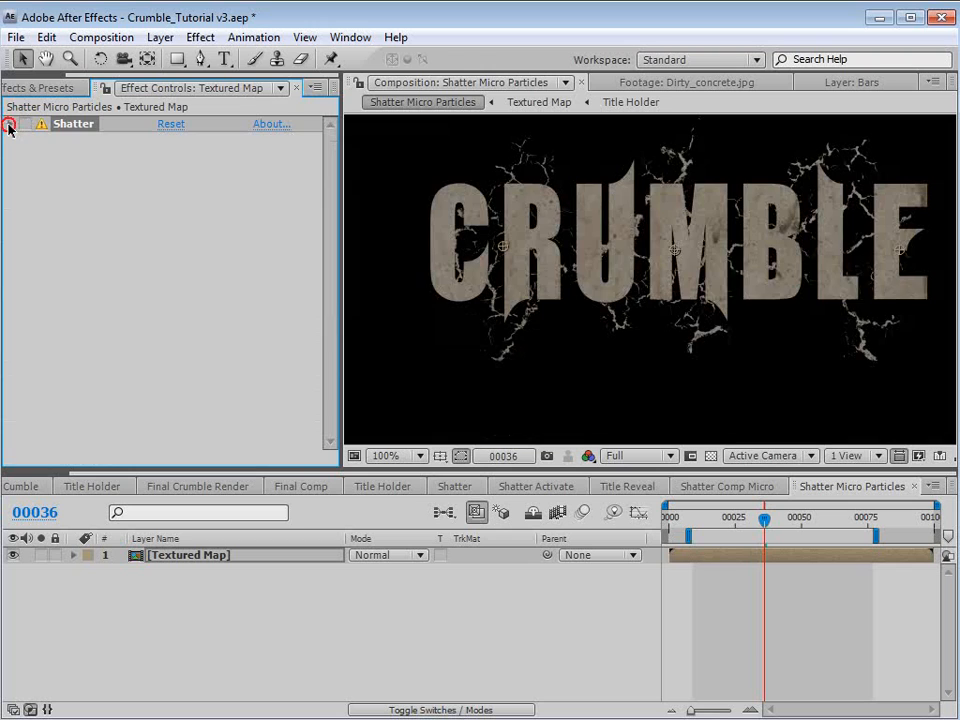
{"action": "left_click_drag", "start_coordinate": [652, 305], "coordinate": [626, 289]}
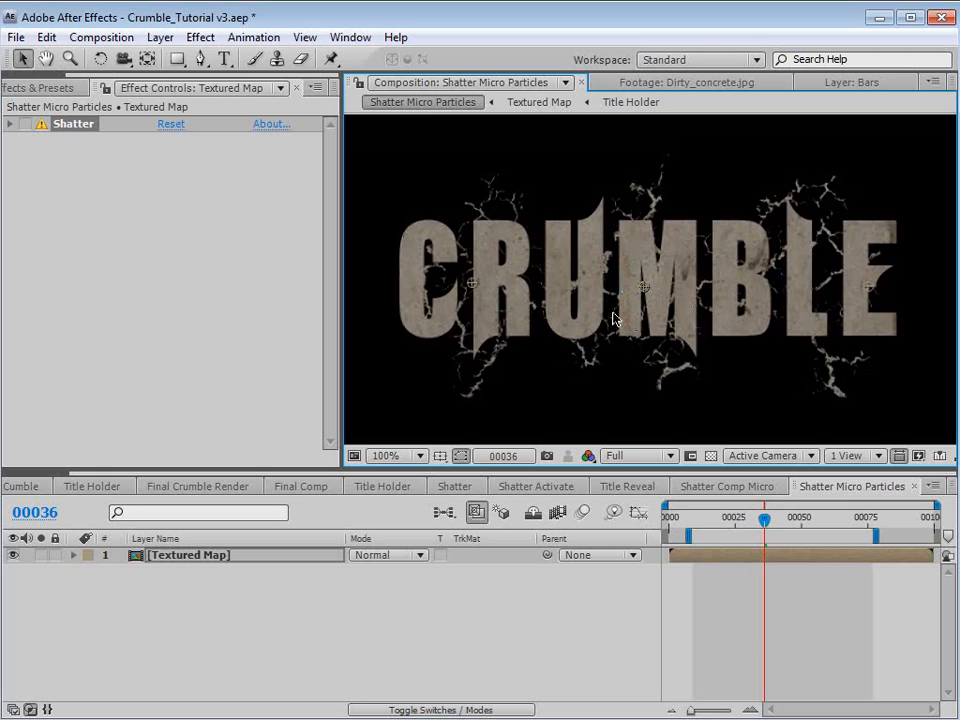
{"action": "left_click", "coordinate": [25, 124]}
{"action": "left_click", "coordinate": [10, 124]}
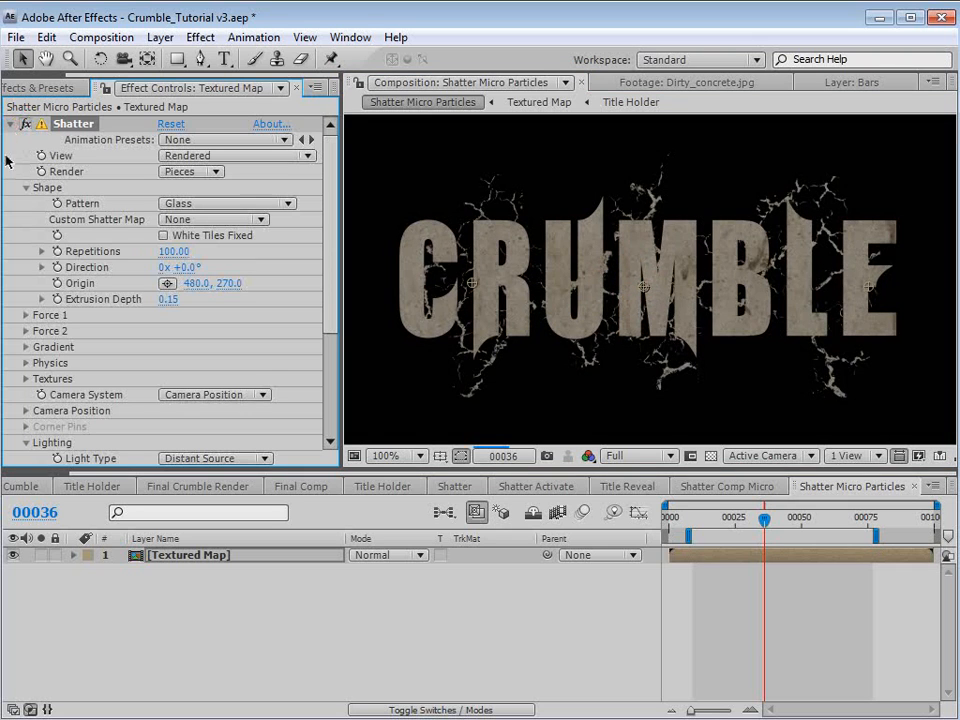
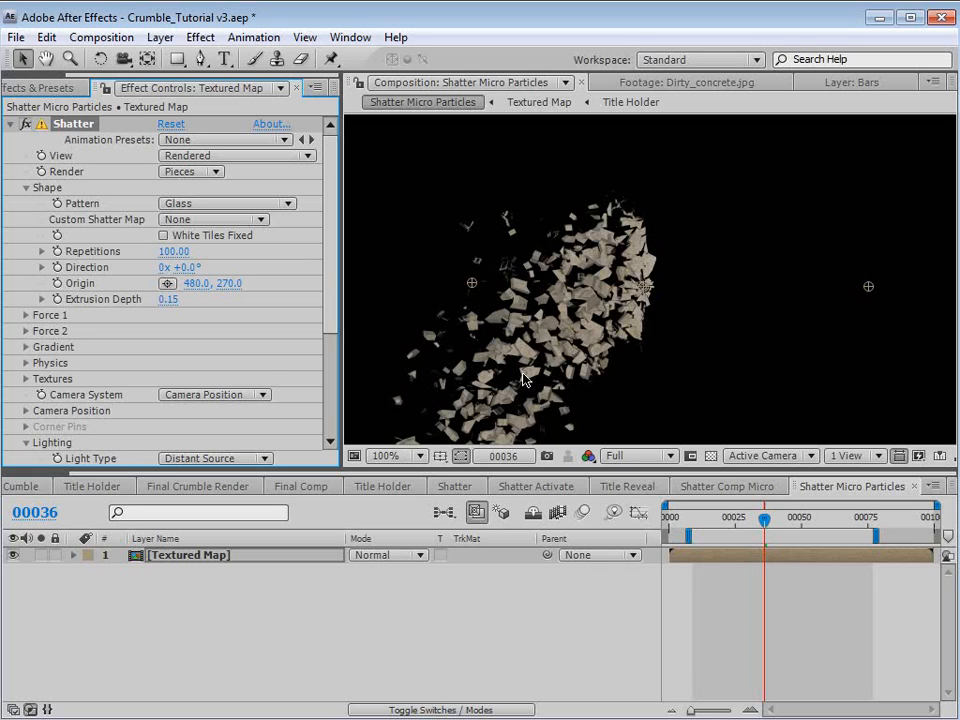
{"action": "left_click", "coordinate": [24, 124]}
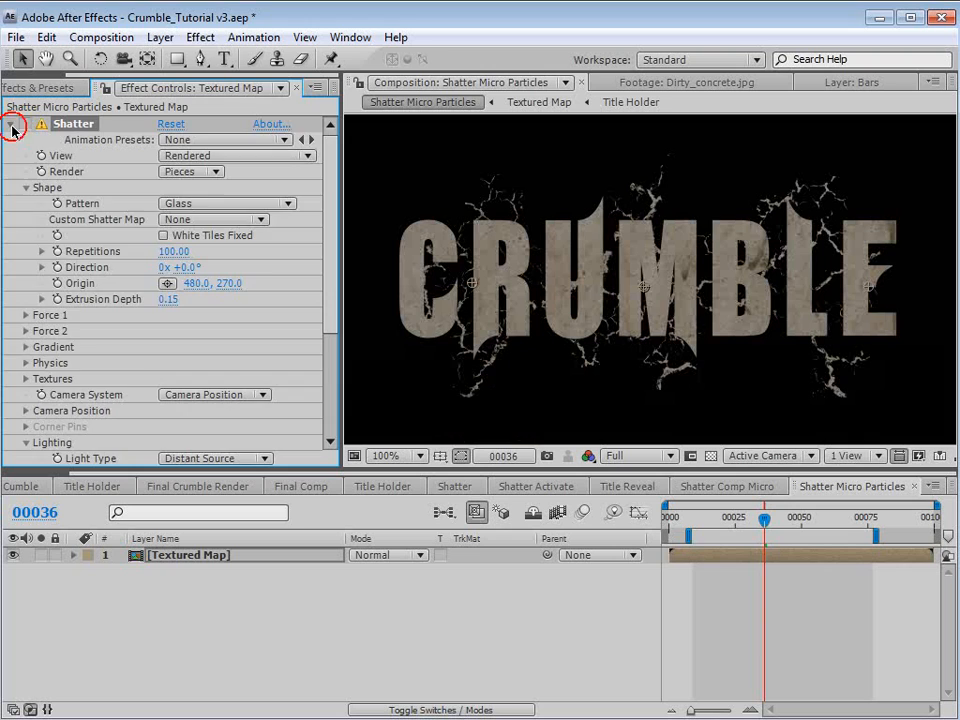
{"action": "left_click", "coordinate": [11, 124]}
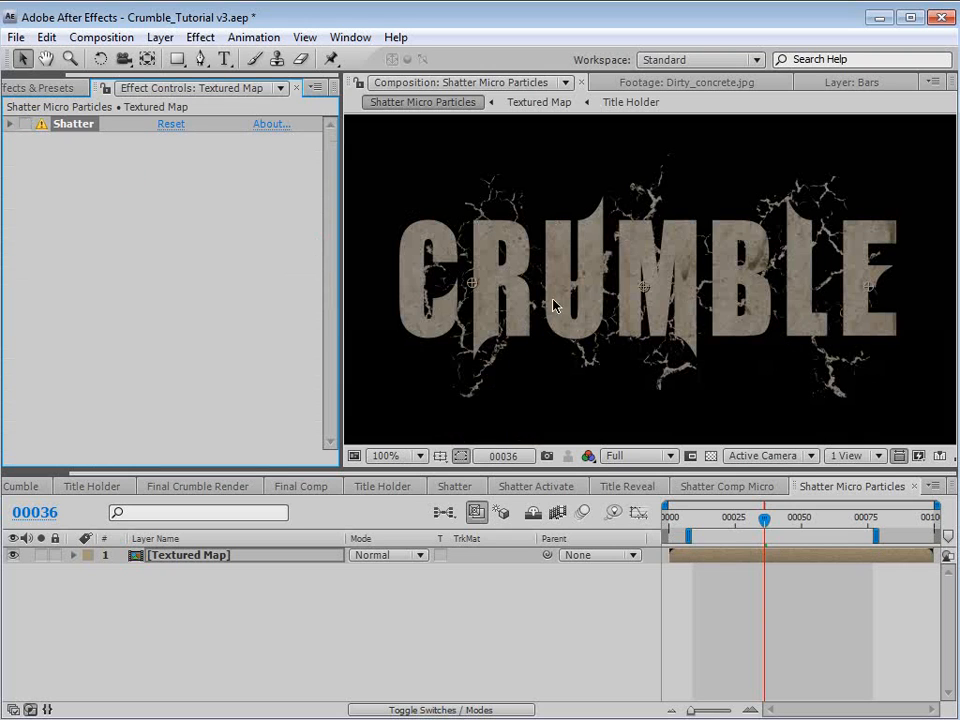
Apply the Simple Choker effect to the Textured Map layer and set its Choke Matte to 4
{"action": "left_click", "coordinate": [201, 38]}
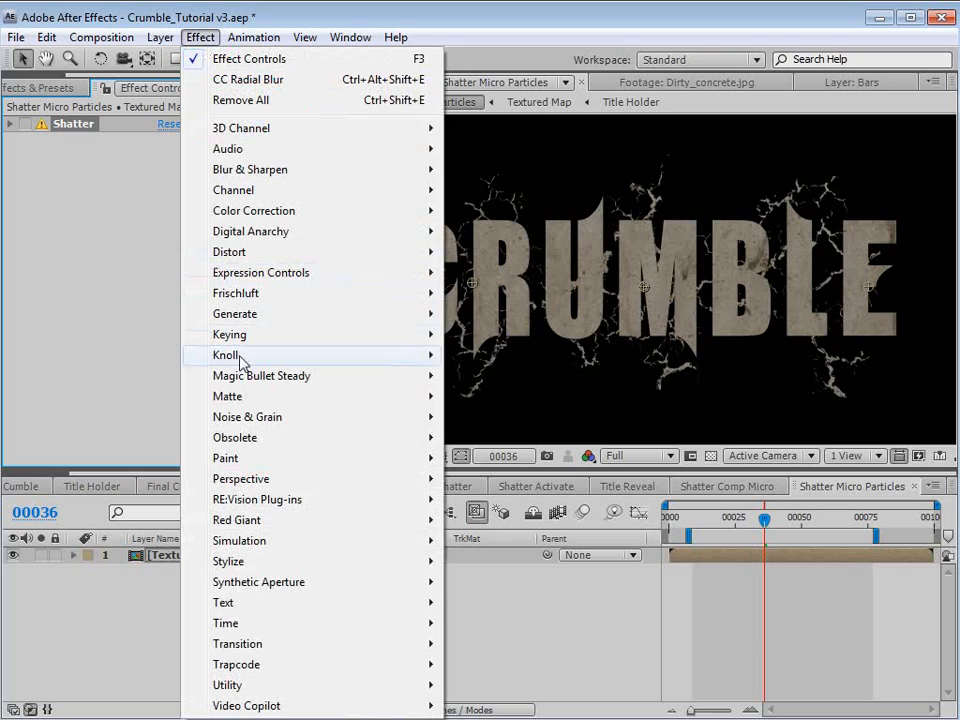
{"action": "mouse_move", "coordinate": [234, 395]}
{"action": "left_click", "coordinate": [500, 416]}
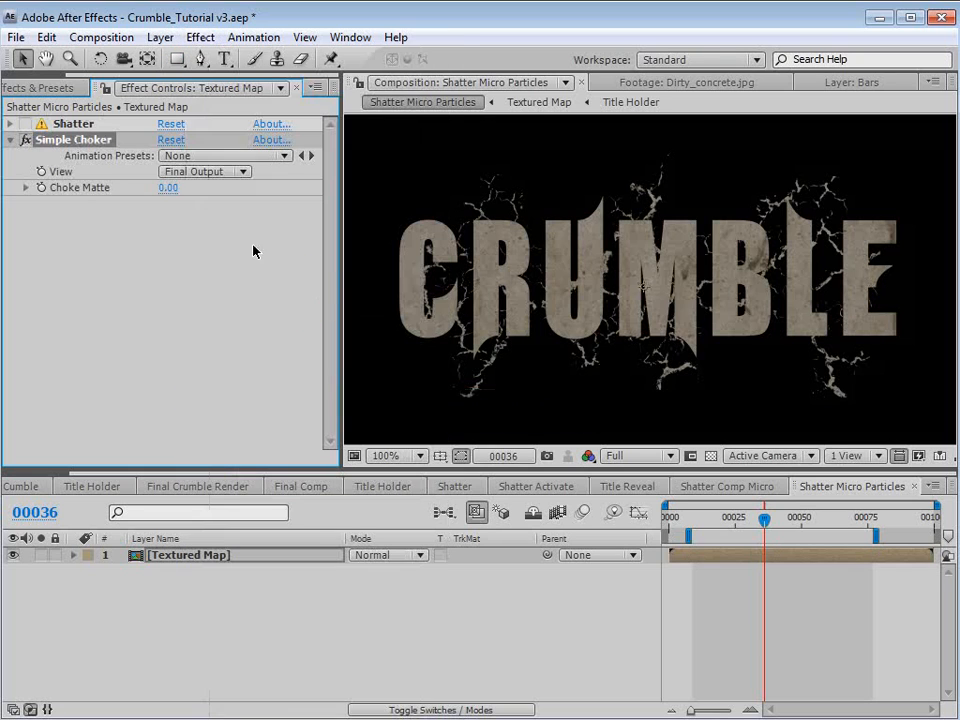
{"action": "left_click", "coordinate": [169, 190]}
{"action": "type", "text": "3"}
{"action": "key", "text": "Return"}
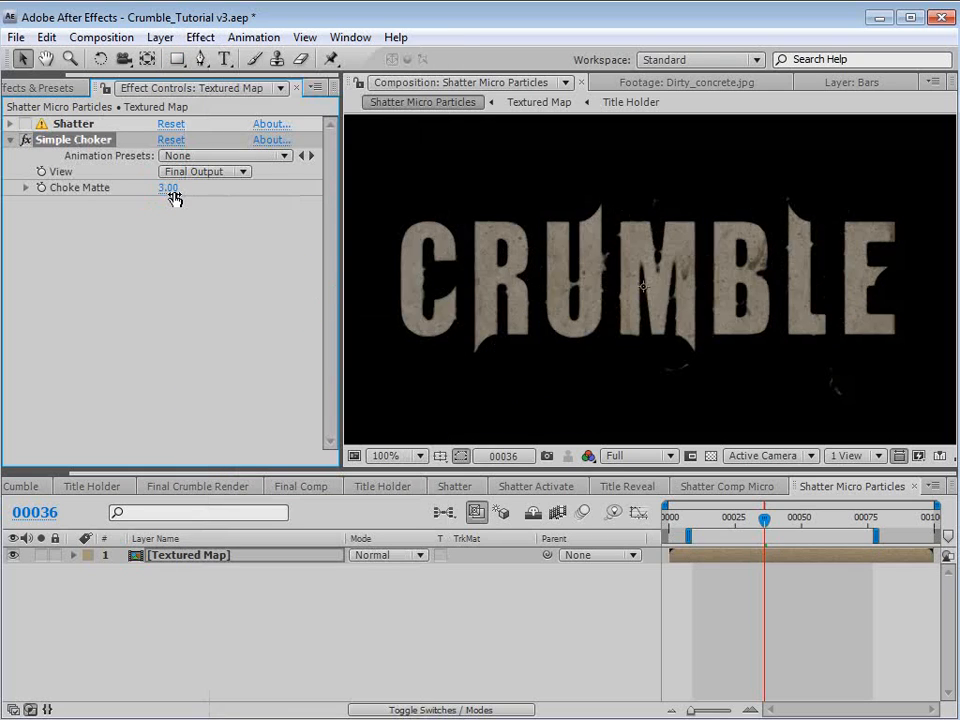
{"action": "left_click_drag", "start_coordinate": [171, 188], "coordinate": [206, 206]}
{"action": "left_click", "coordinate": [168, 189]}
{"action": "type", "text": "3"}
{"action": "key", "text": "Return"}
{"action": "left_click", "coordinate": [175, 190]}
{"action": "type", "text": "4"}
{"action": "key", "text": "Return"}
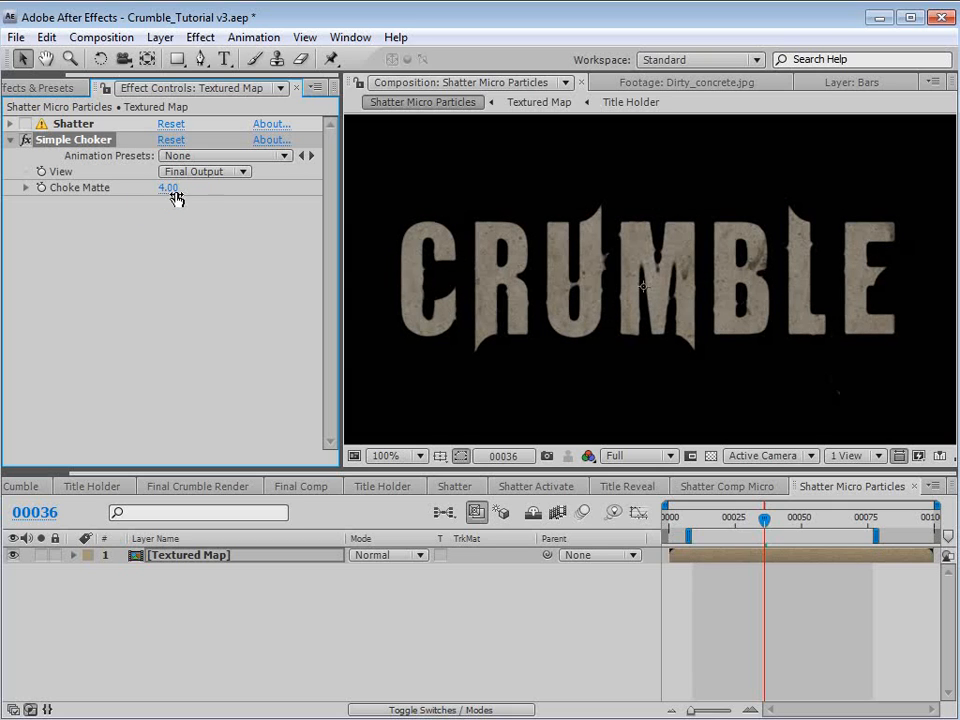
Add the Invert effect to the Textured Map layer and set its Channel to Alpha
{"action": "left_click", "coordinate": [198, 37]}
{"action": "mouse_move", "coordinate": [241, 198]}
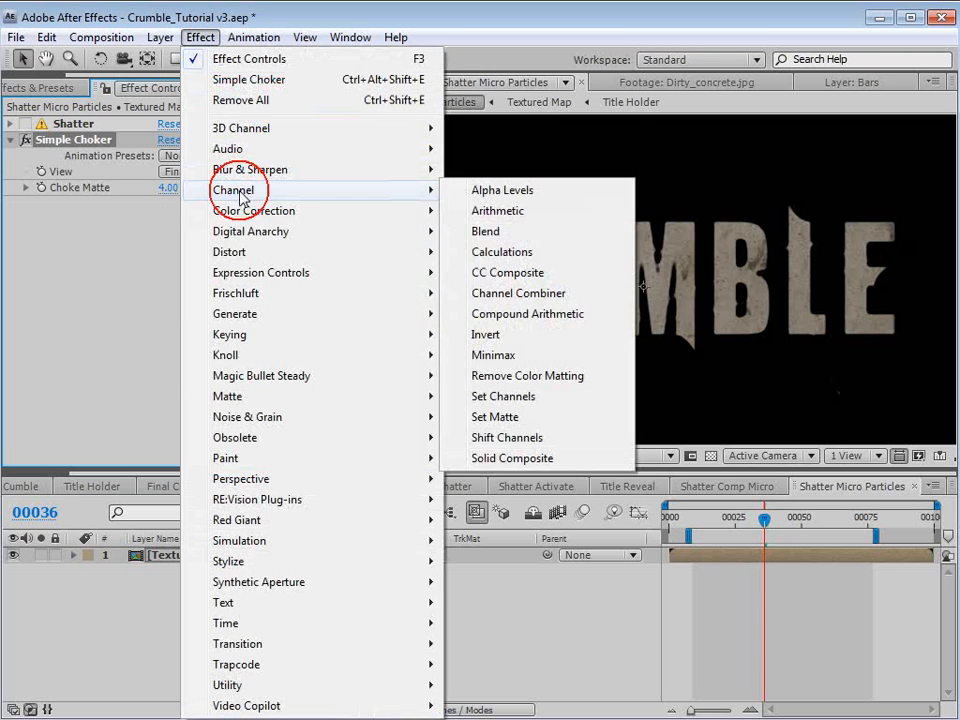
{"action": "left_click", "coordinate": [495, 335]}
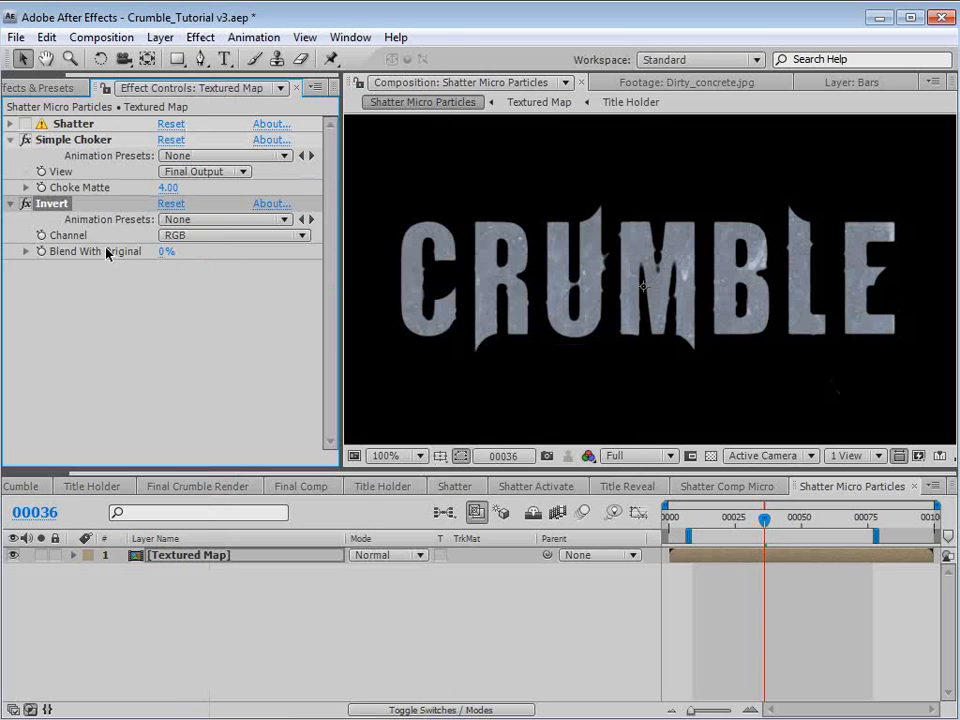
{"action": "left_click", "coordinate": [202, 234]}
{"action": "left_click", "coordinate": [220, 510]}
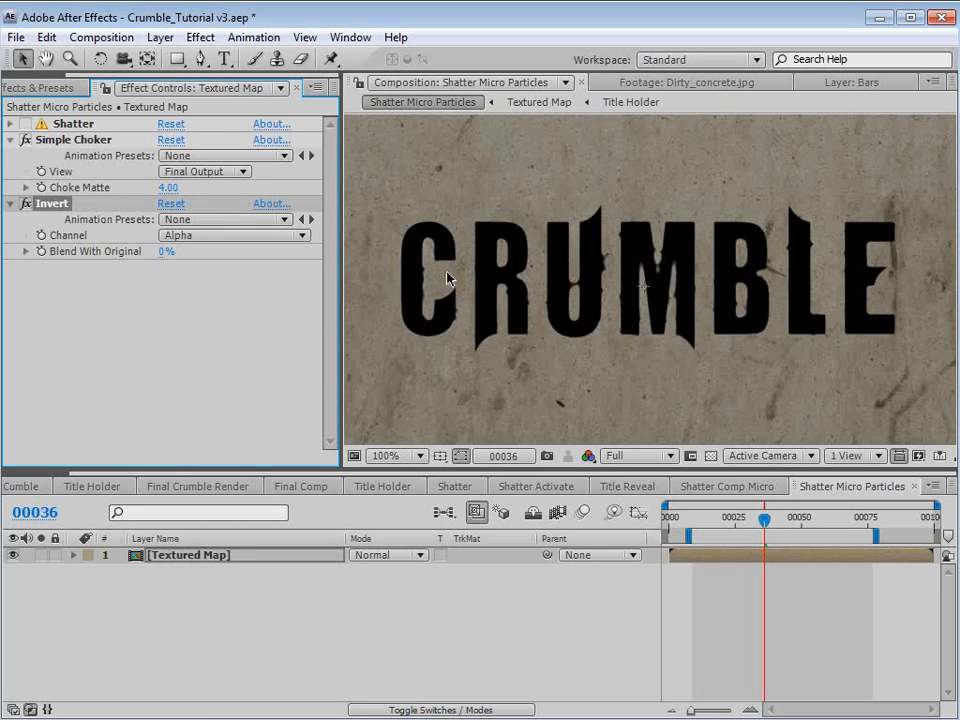
Add the Set Matte effect with Stretch Matte to Fit turned off, and set the Simple Choker's Choke Matte to 7
{"action": "left_click", "coordinate": [200, 37]}
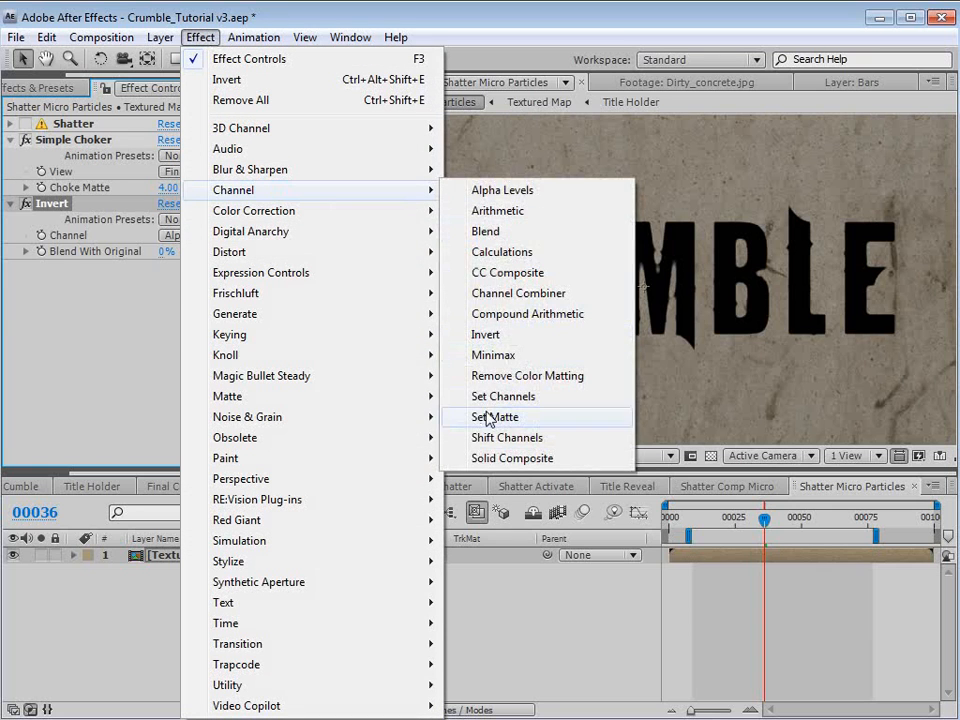
{"action": "left_click", "coordinate": [546, 417]}
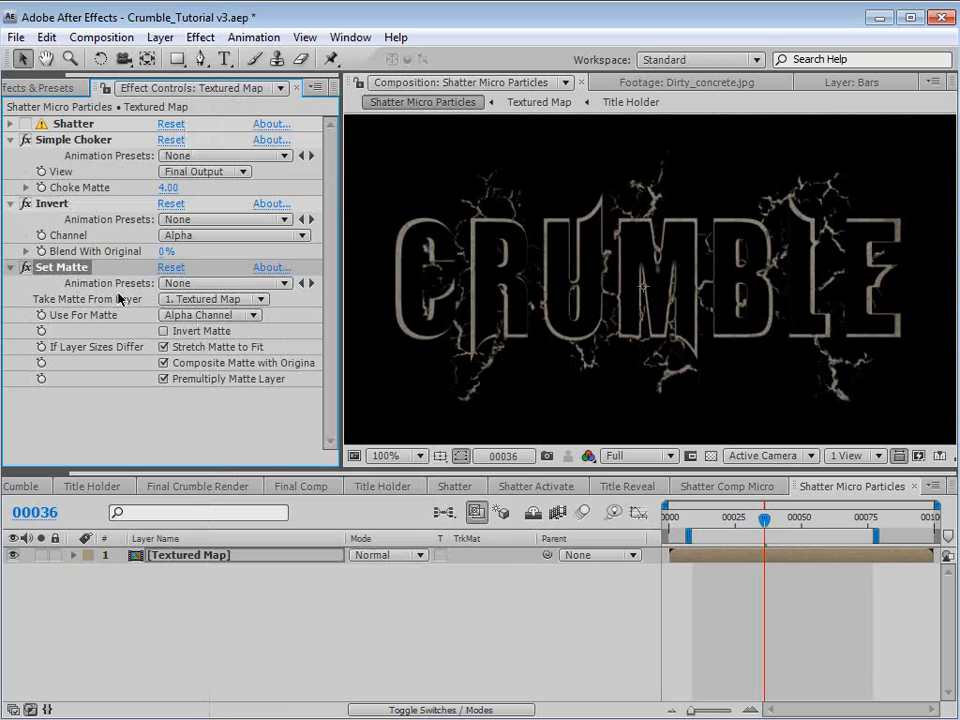
{"action": "left_click", "coordinate": [163, 347]}
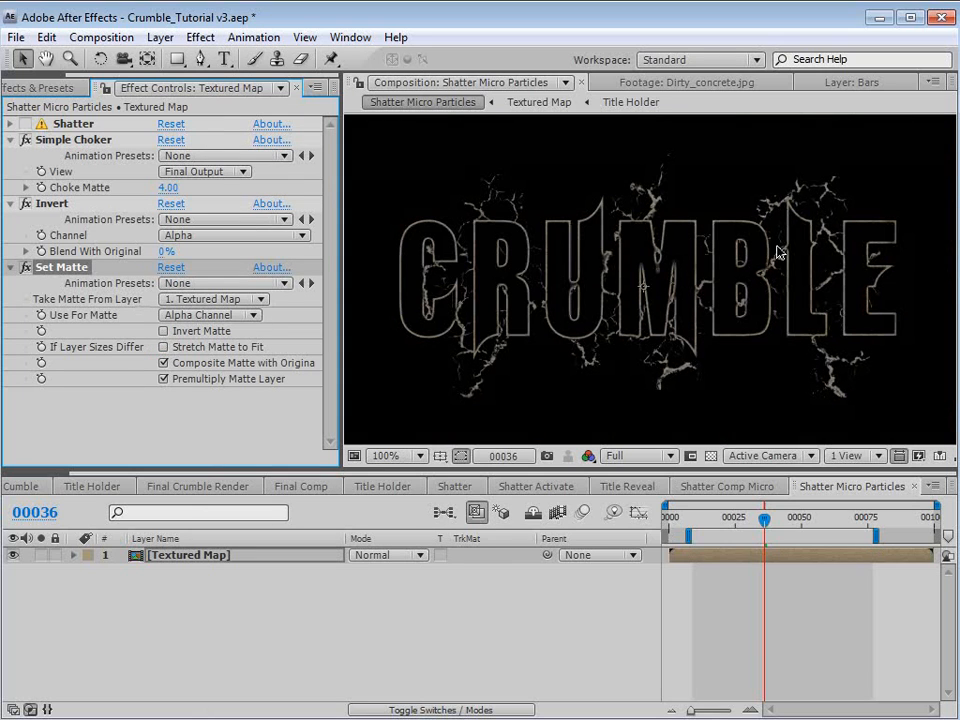
{"action": "left_click_drag", "start_coordinate": [168, 188], "coordinate": [320, 189]}
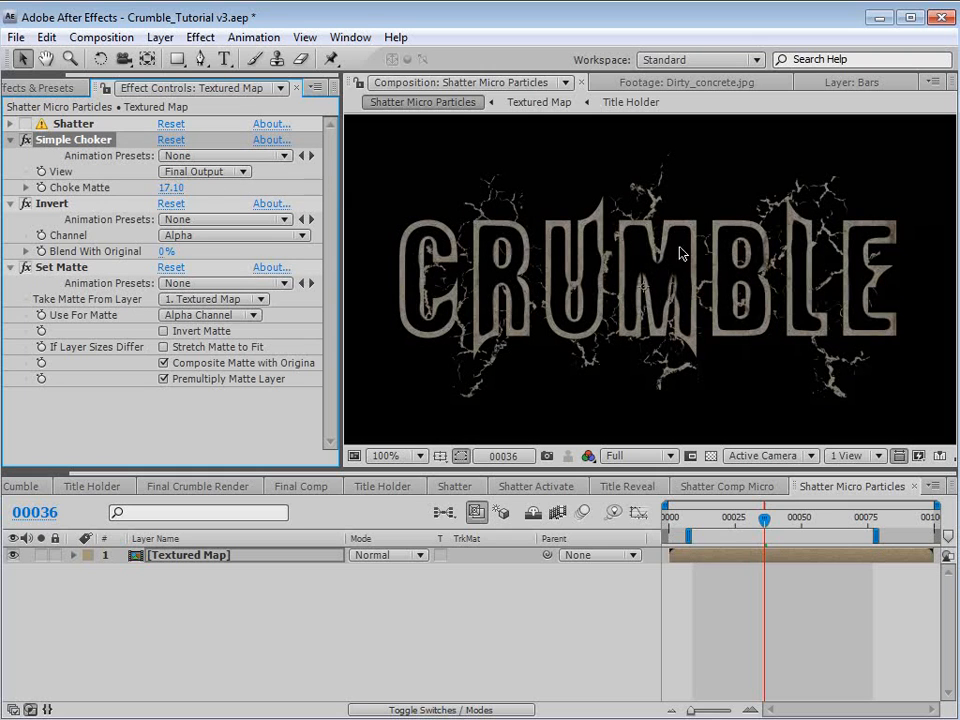
{"action": "left_click_drag", "start_coordinate": [168, 188], "coordinate": [84, 190]}
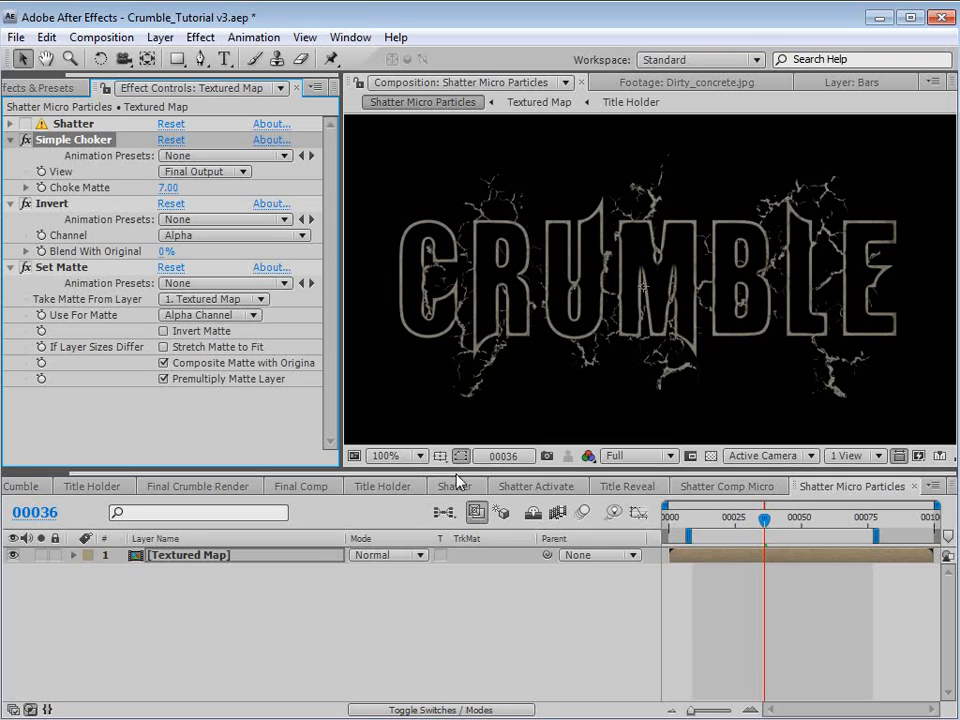
Replace the CRUMBLE text in the Title Holder comp with CHANGES
{"action": "left_click", "coordinate": [381, 487]}
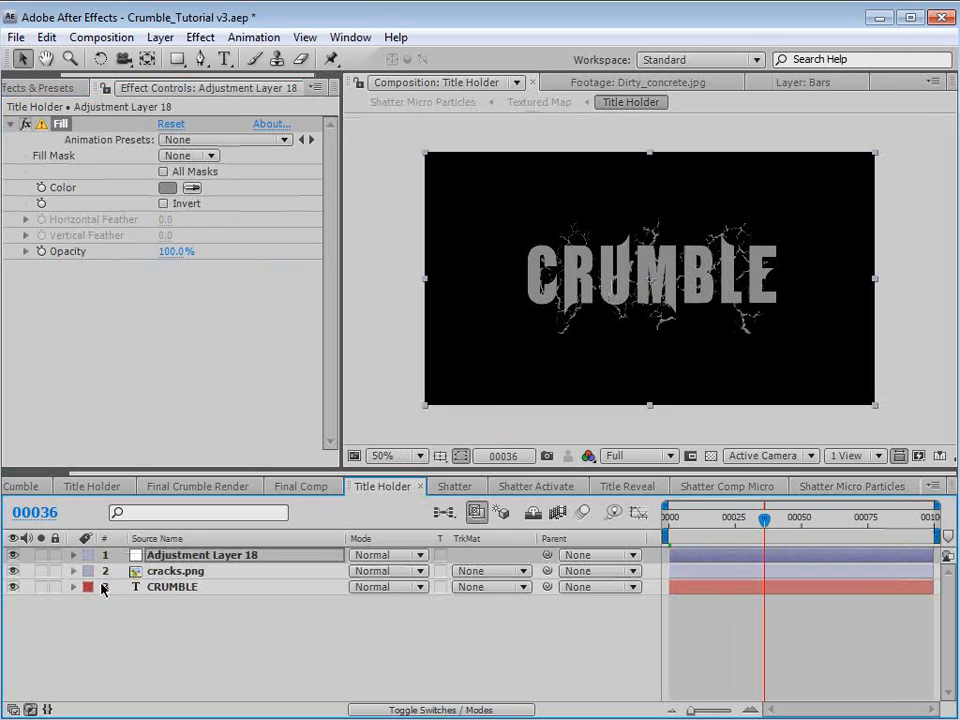
{"action": "double_click", "coordinate": [176, 590]}
{"action": "type", "text": "CHANGE"}
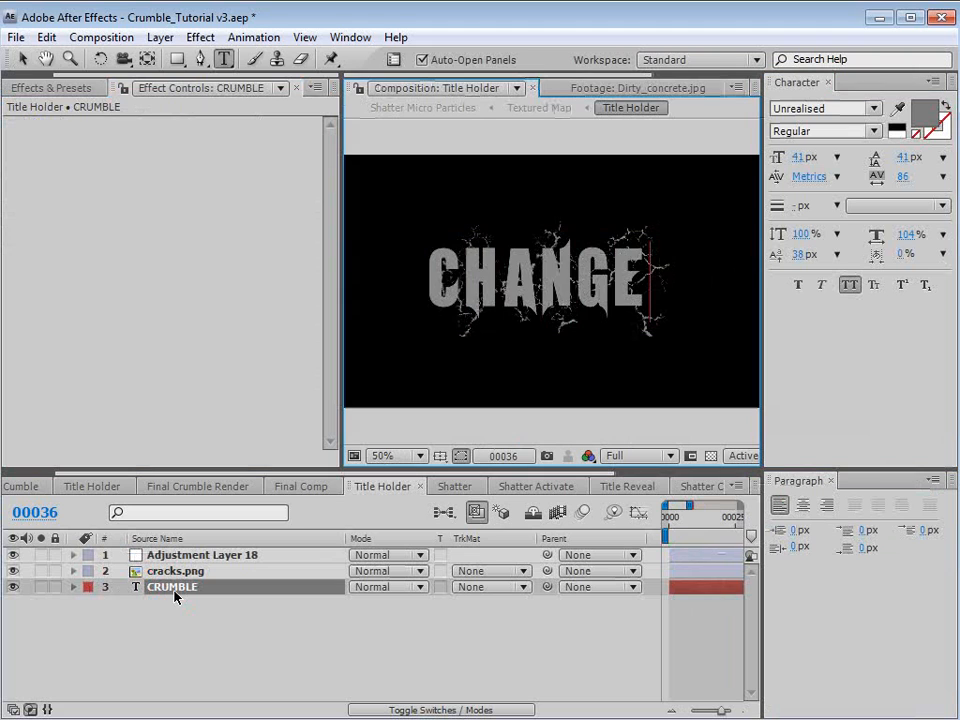
{"action": "type", "text": "S"}
{"action": "left_click", "coordinate": [602, 640]}
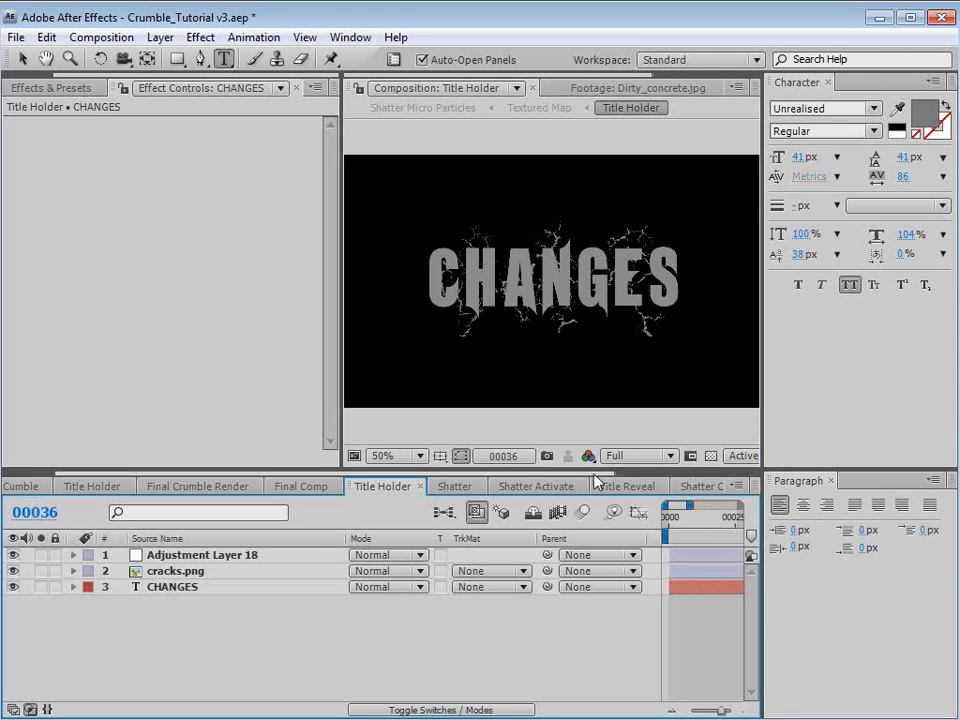
Return to the Shatter Micro Particles comp and activate the Selection tool
{"action": "scroll", "coordinate": [597, 481], "scroll_direction": "down", "scroll_amount": 2}
{"action": "left_click", "coordinate": [574, 489]}
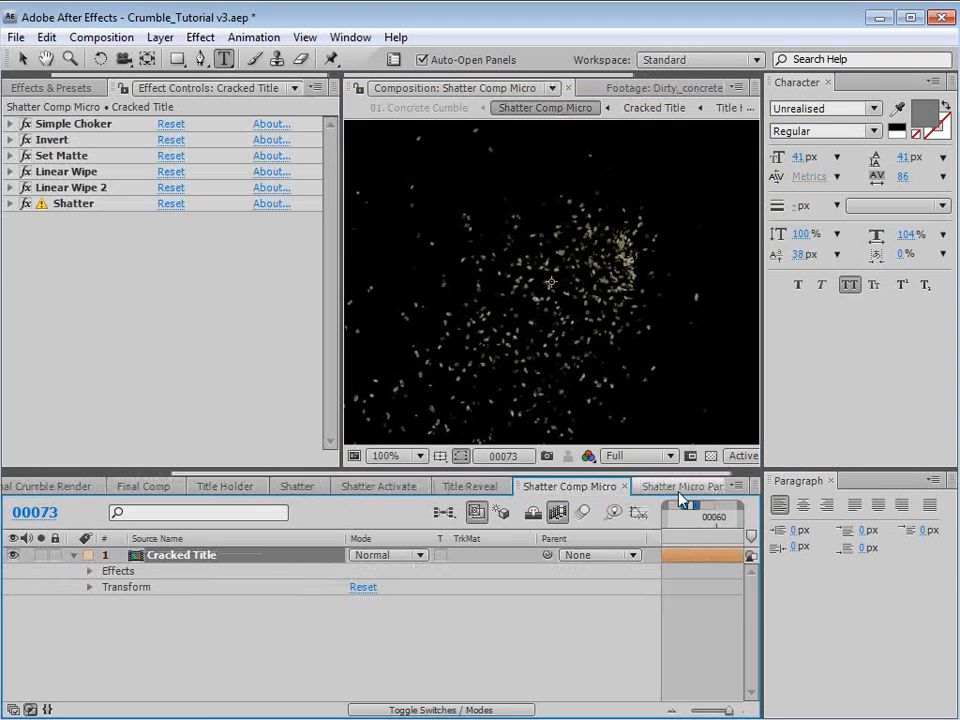
{"action": "left_click", "coordinate": [681, 489]}
{"action": "left_click", "coordinate": [557, 489]}
{"action": "left_click", "coordinate": [700, 486]}
{"action": "scroll", "coordinate": [508, 331], "scroll_direction": "down", "scroll_amount": 2}
{"action": "scroll", "coordinate": [509, 331], "scroll_direction": "up", "scroll_amount": 1}
{"action": "left_click", "coordinate": [23, 59]}
Inspect the outlined CHANGES title in the composition and close the Paragraph panel
{"action": "key", "text": "grave"}
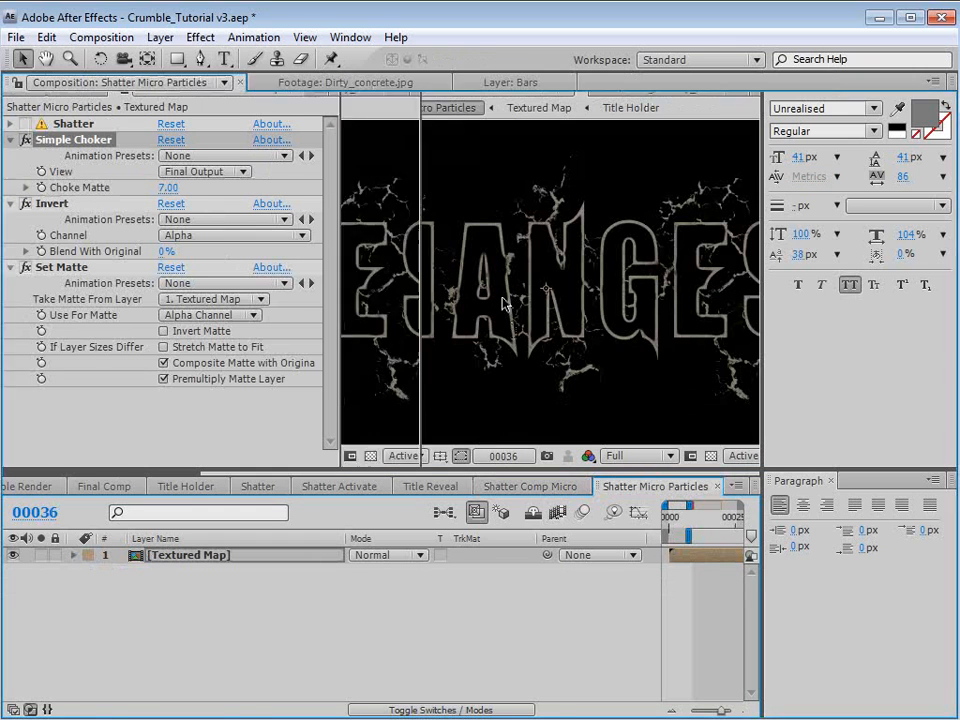
{"action": "key", "text": "grave"}
{"action": "scroll", "coordinate": [536, 320], "scroll_direction": "down", "scroll_amount": 2}
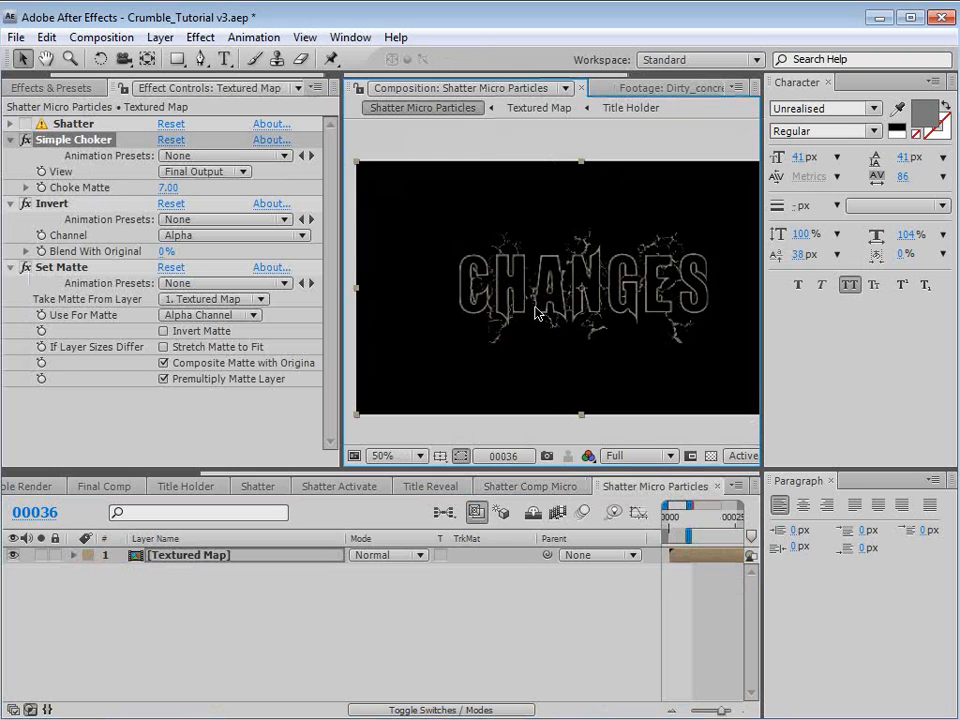
{"action": "scroll", "coordinate": [619, 281], "scroll_direction": "up", "scroll_amount": 1}
{"action": "scroll", "coordinate": [546, 334], "scroll_direction": "down", "scroll_amount": 2}
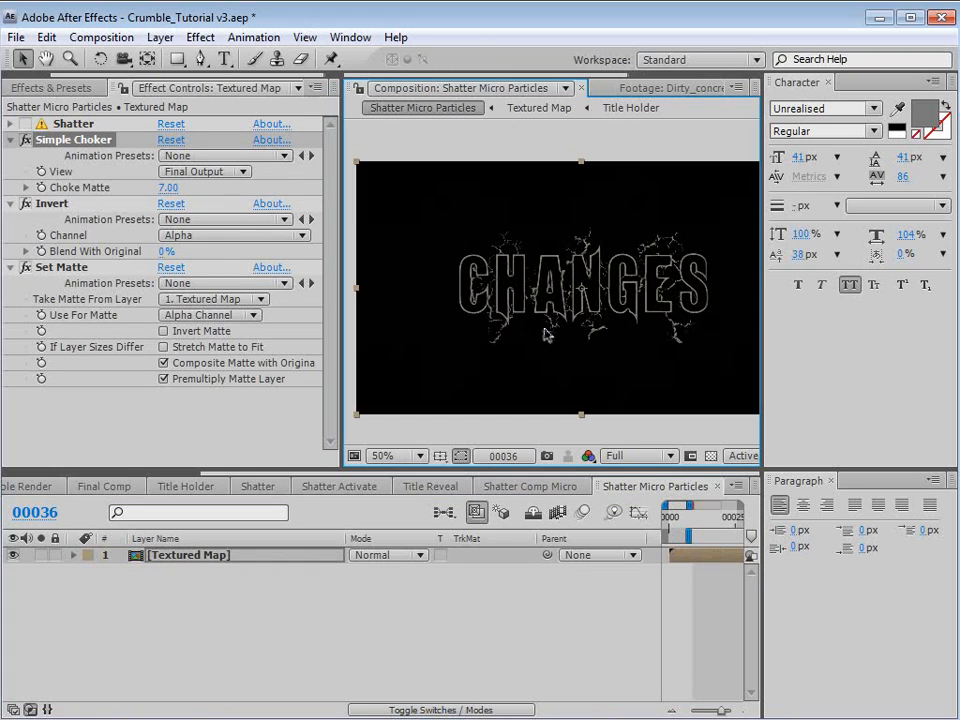
{"action": "left_click_drag", "start_coordinate": [610, 320], "coordinate": [586, 319]}
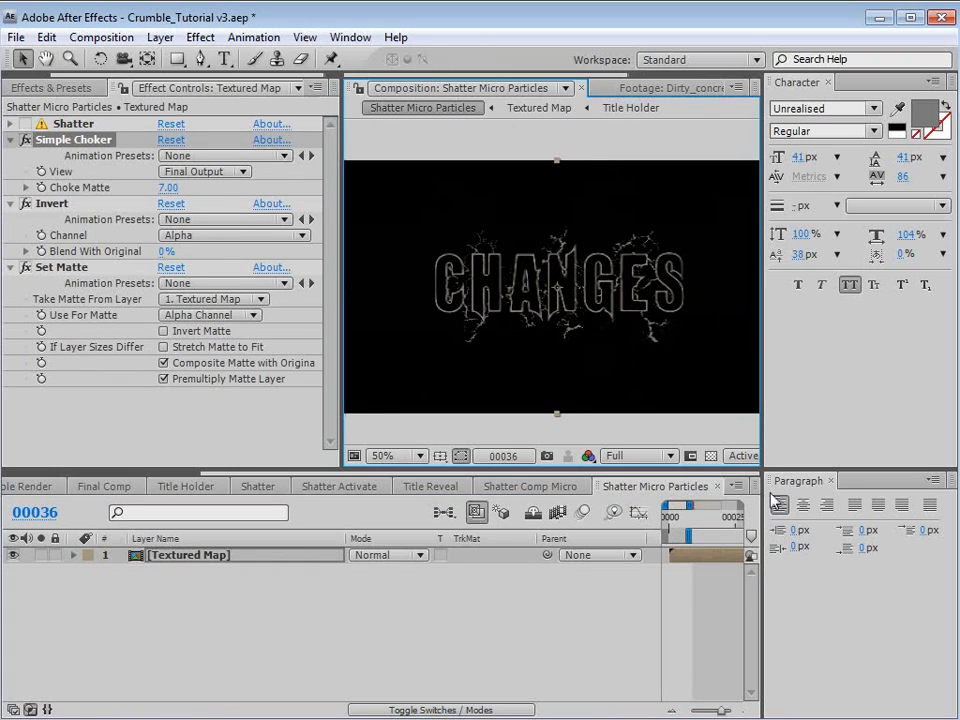
{"action": "left_click", "coordinate": [830, 481]}
{"action": "scroll", "coordinate": [549, 321], "scroll_direction": "up", "scroll_amount": 2}
{"action": "scroll", "coordinate": [549, 321], "scroll_direction": "down", "scroll_amount": 2}
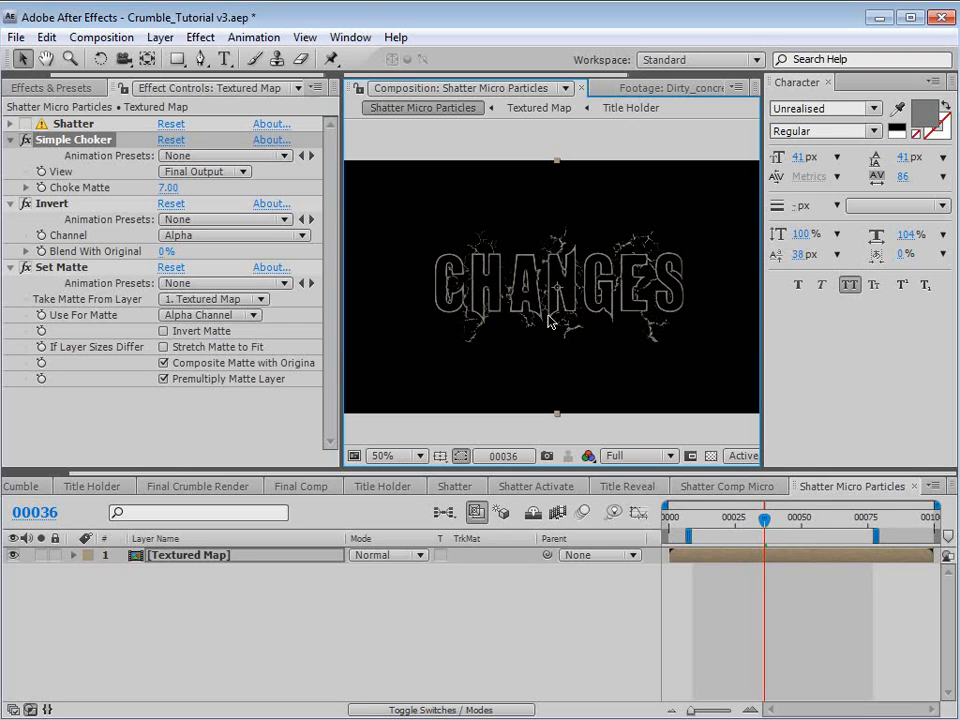
Move the Shatter effect below Set Matte in the Textured Map layer's effect order and turn it back on
{"action": "left_click_drag", "start_coordinate": [75, 124], "coordinate": [98, 364]}
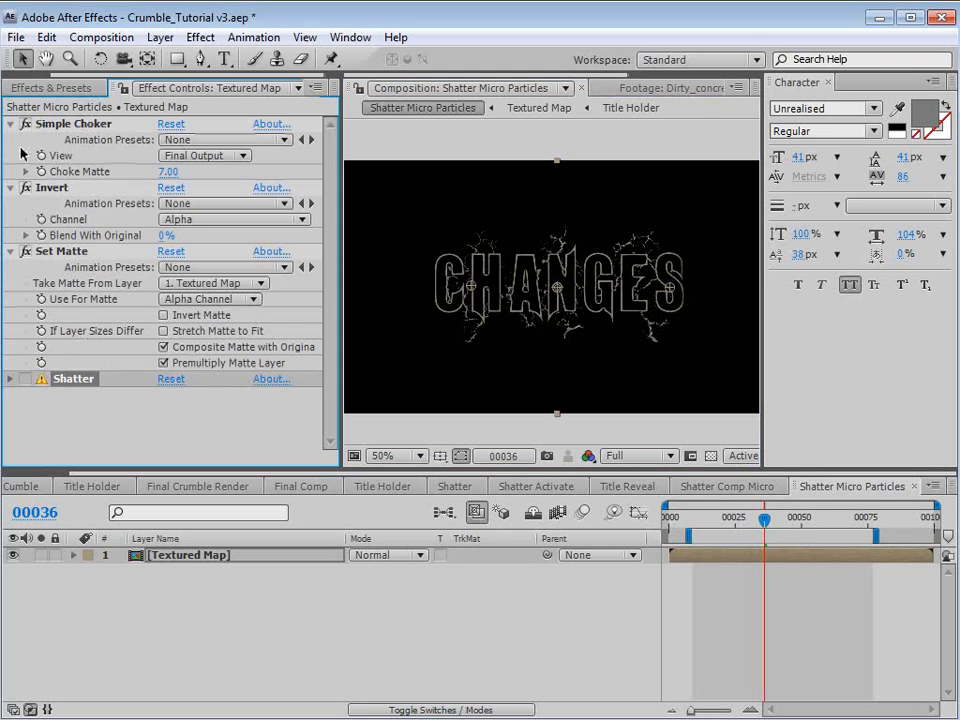
{"action": "left_click", "coordinate": [25, 379]}
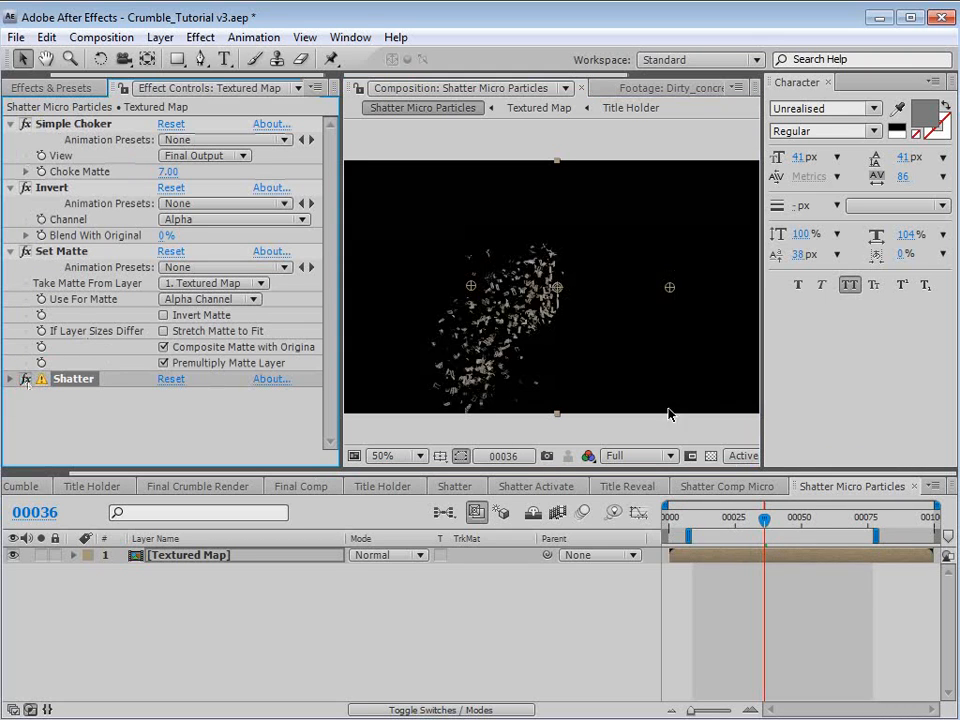
Check the shattered outline pieces over the transparency grid and close up around frame 27
{"action": "left_click", "coordinate": [710, 456]}
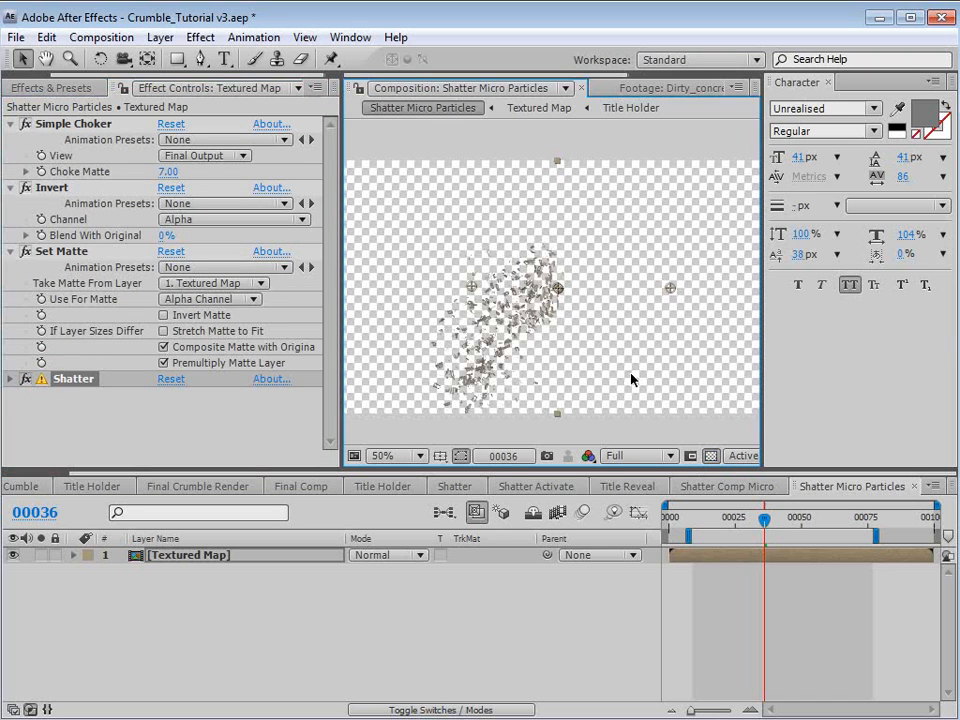
{"action": "left_click", "coordinate": [711, 456]}
{"action": "key", "text": "period"}
{"action": "left_click_drag", "start_coordinate": [708, 527], "coordinate": [740, 527]}
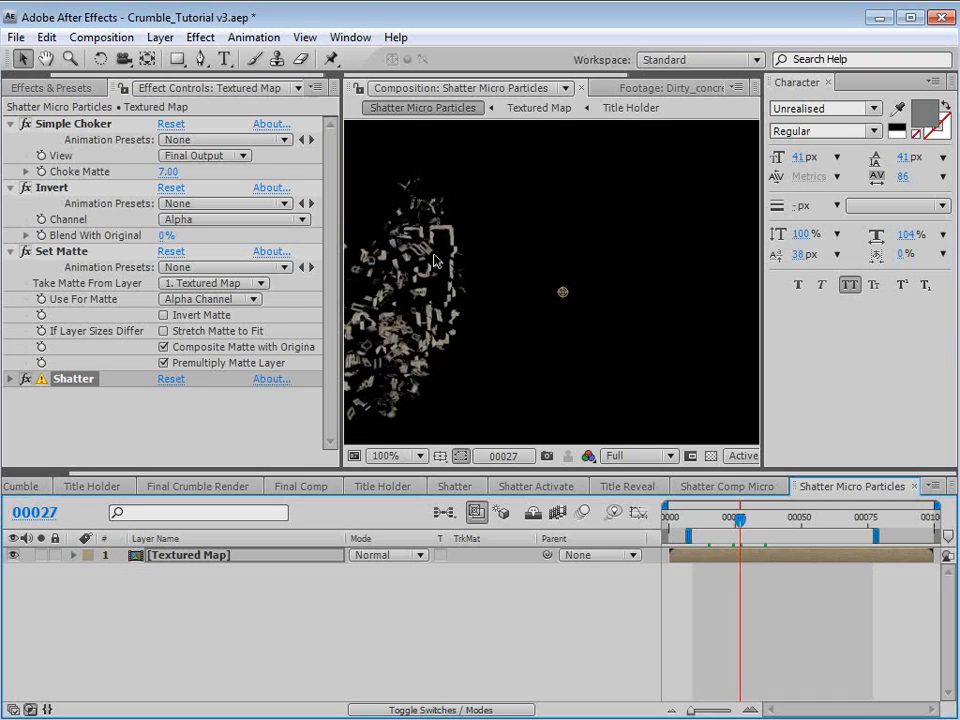
Set the Shatter effect's Repetitions to 150 on the Textured Map layer
{"action": "left_click_drag", "start_coordinate": [452, 333], "coordinate": [516, 305]}
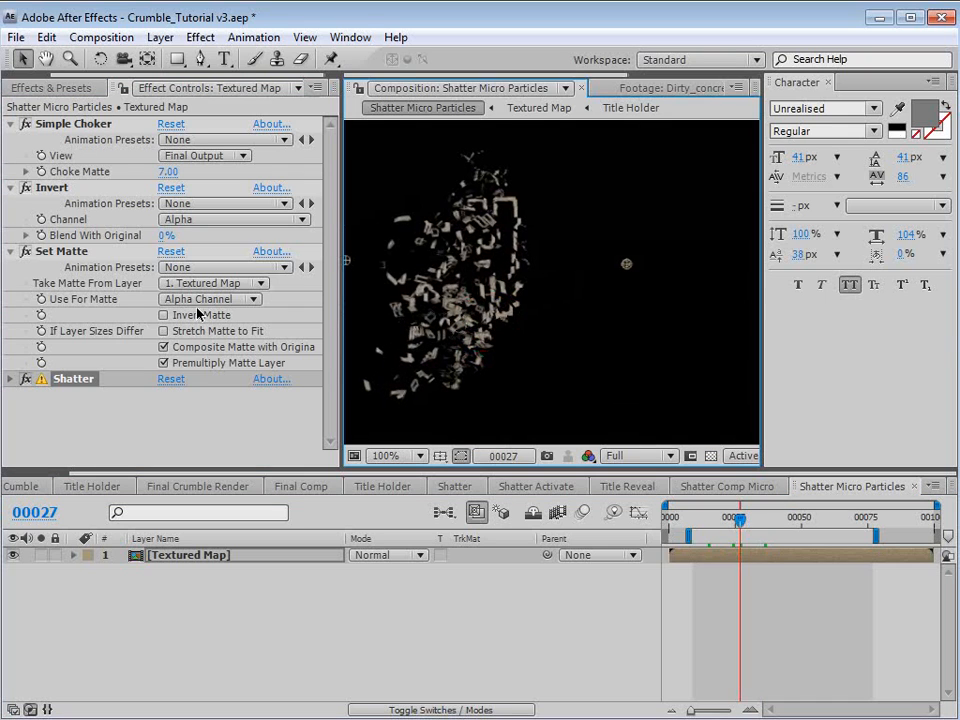
{"action": "left_click", "coordinate": [10, 379]}
{"action": "left_click", "coordinate": [169, 253]}
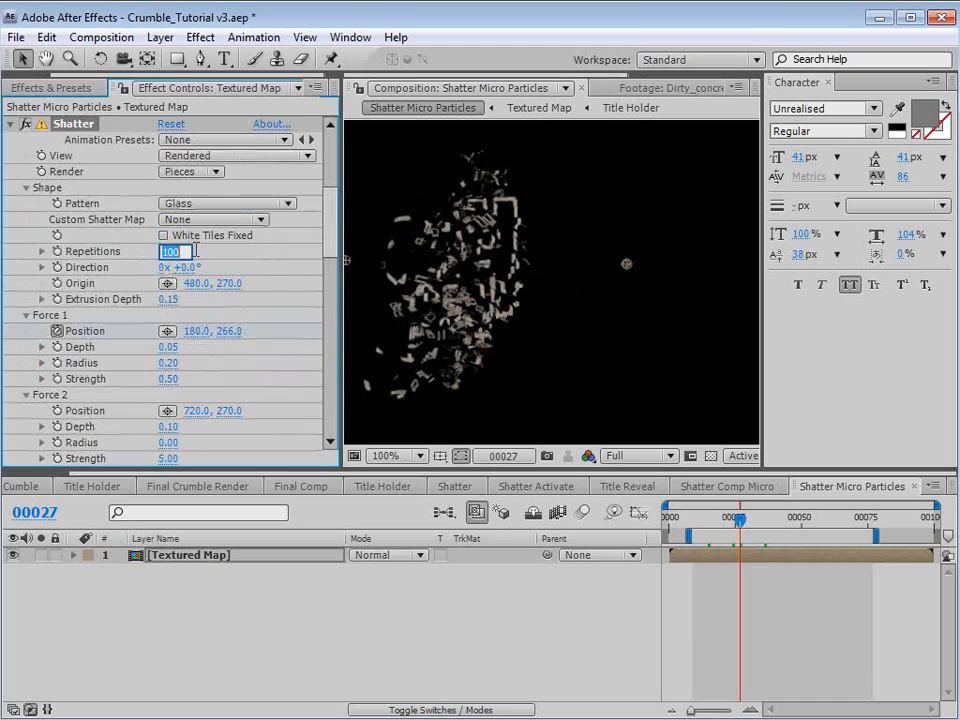
{"action": "key", "text": "Return"}
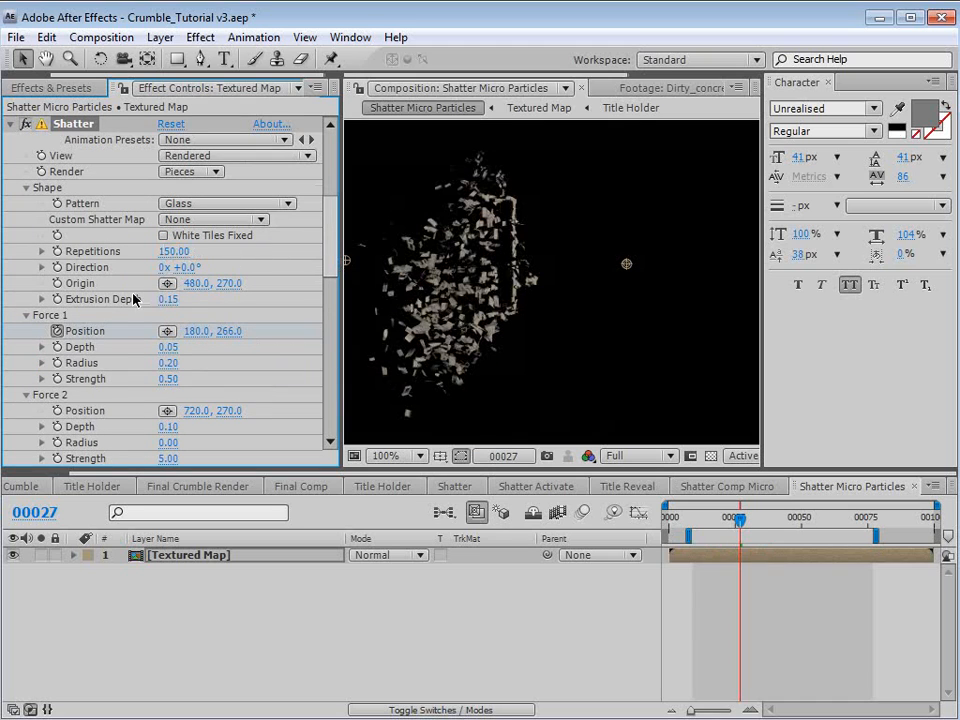
Raise Shatter's Force 1 Strength to 1.90 and set Simple Choker's Choke Matte to 4.00
{"action": "left_click_drag", "start_coordinate": [166, 379], "coordinate": [187, 379]}
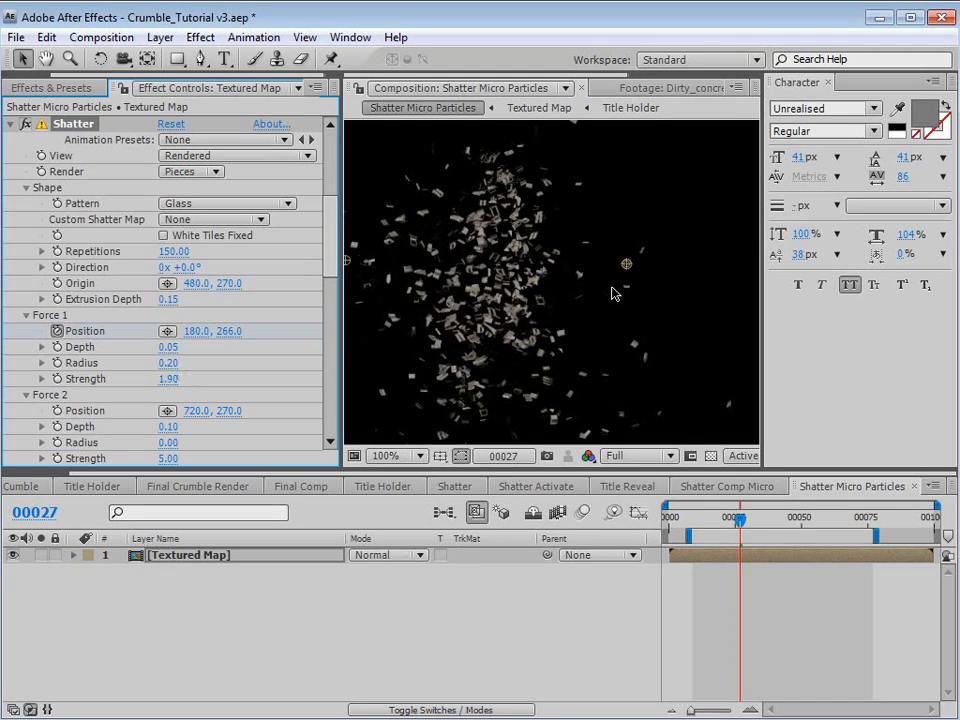
{"action": "scroll", "coordinate": [612, 290], "scroll_direction": "down", "scroll_amount": 1}
{"action": "key", "text": "KP_0"}
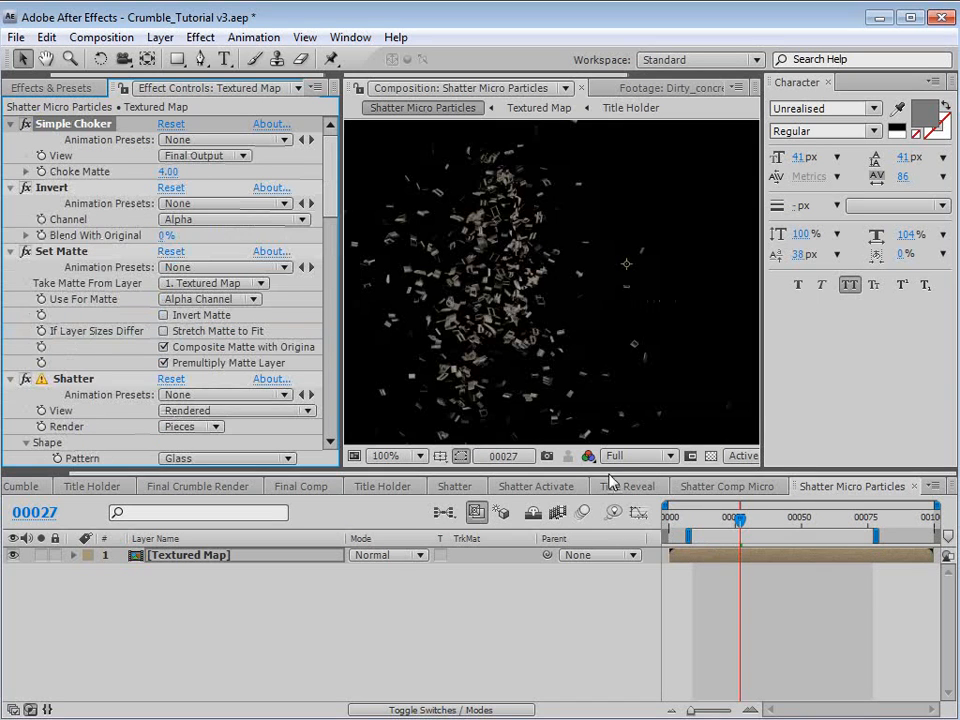
Add the Shatter Micro Particles comp to Final Comp, directly below the Shatter layer
{"action": "left_click", "coordinate": [300, 486]}
{"action": "left_click_drag", "start_coordinate": [55, 76], "coordinate": [3, 75]}
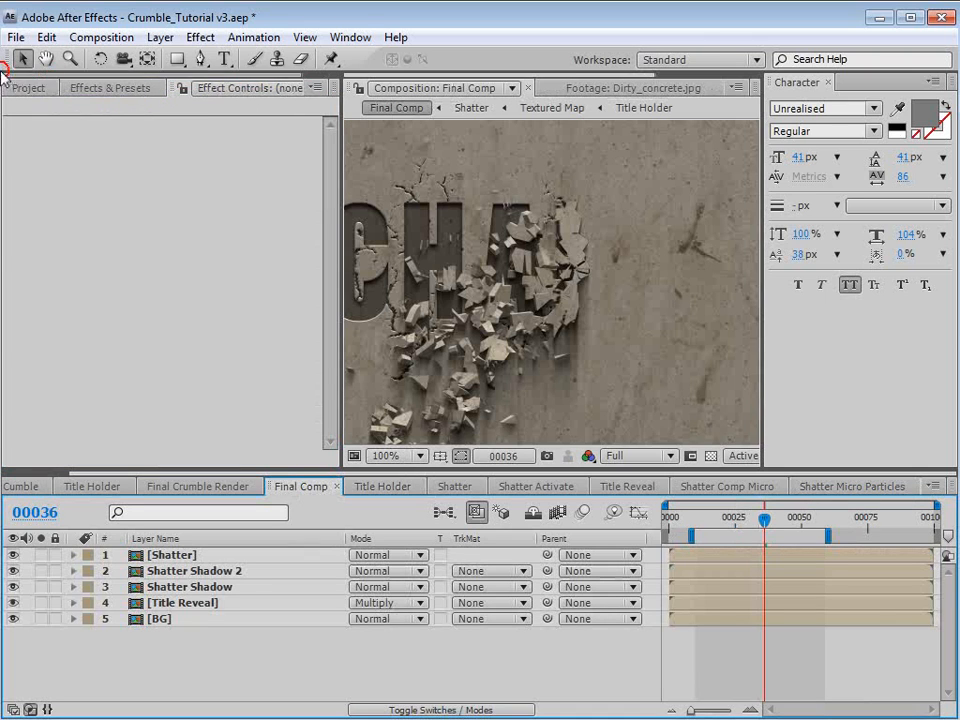
{"action": "left_click", "coordinate": [33, 88]}
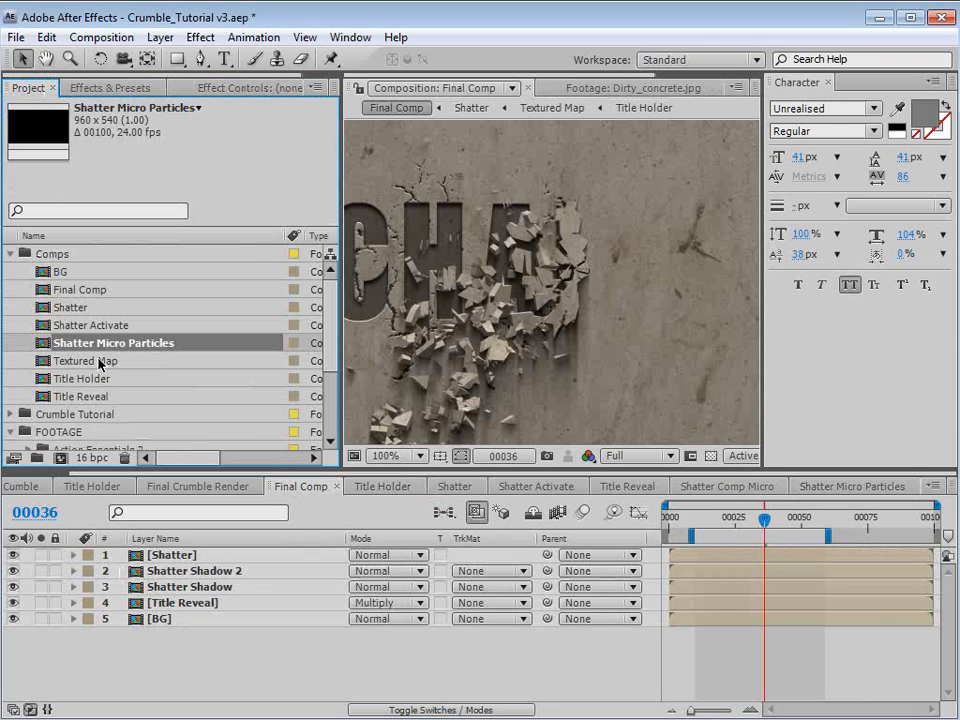
{"action": "left_click_drag", "start_coordinate": [76, 345], "coordinate": [190, 568]}
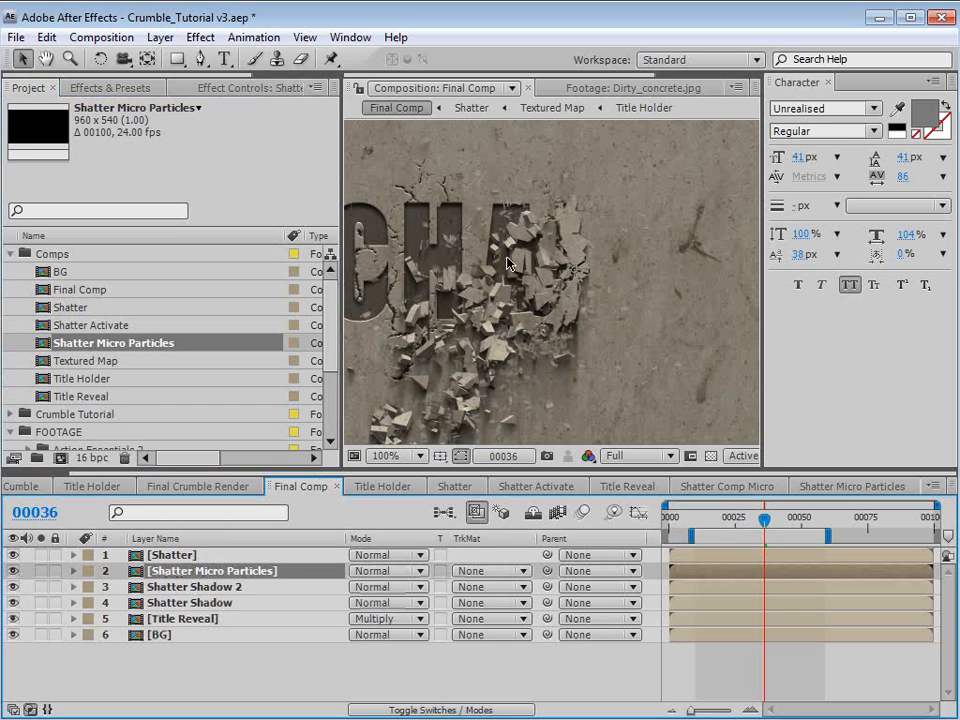
Apply Curves to the Shatter Micro Particles layer and raise the RGB midtones slightly to brighten the debris
{"action": "left_click", "coordinate": [200, 37]}
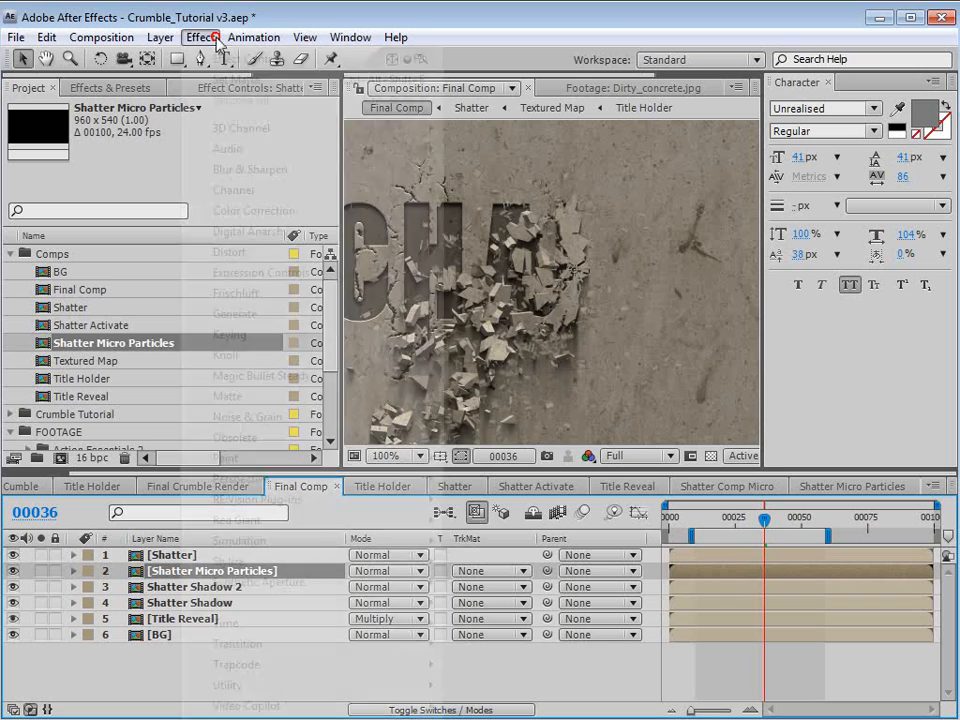
{"action": "mouse_move", "coordinate": [261, 210]}
{"action": "left_click", "coordinate": [510, 520]}
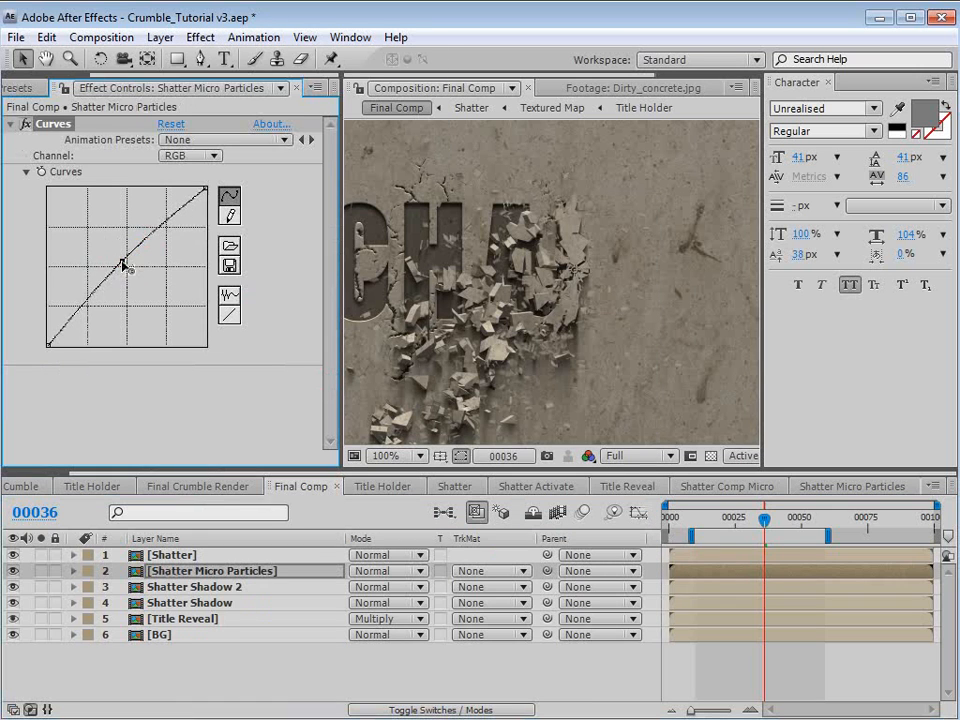
{"action": "left_click_drag", "start_coordinate": [123, 262], "coordinate": [120, 259]}
In the Shatter Micro Particles comp, set Shatter's Pattern to Crescents and its Repetitions to 200
{"action": "double_click", "coordinate": [180, 571]}
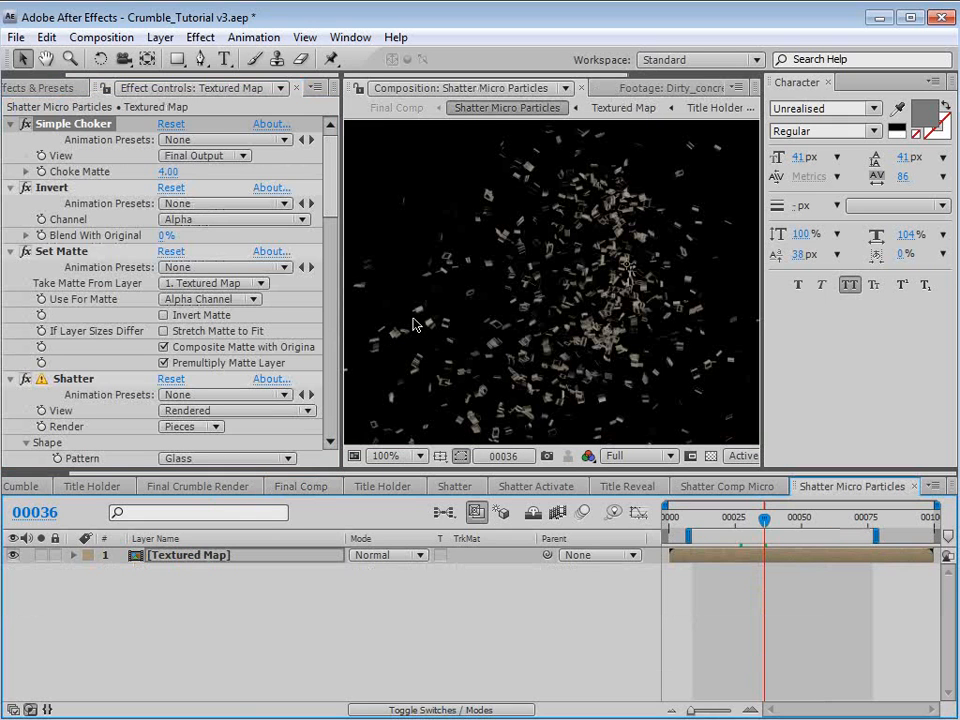
{"action": "scroll", "coordinate": [140, 300], "scroll_direction": "down", "scroll_amount": 4}
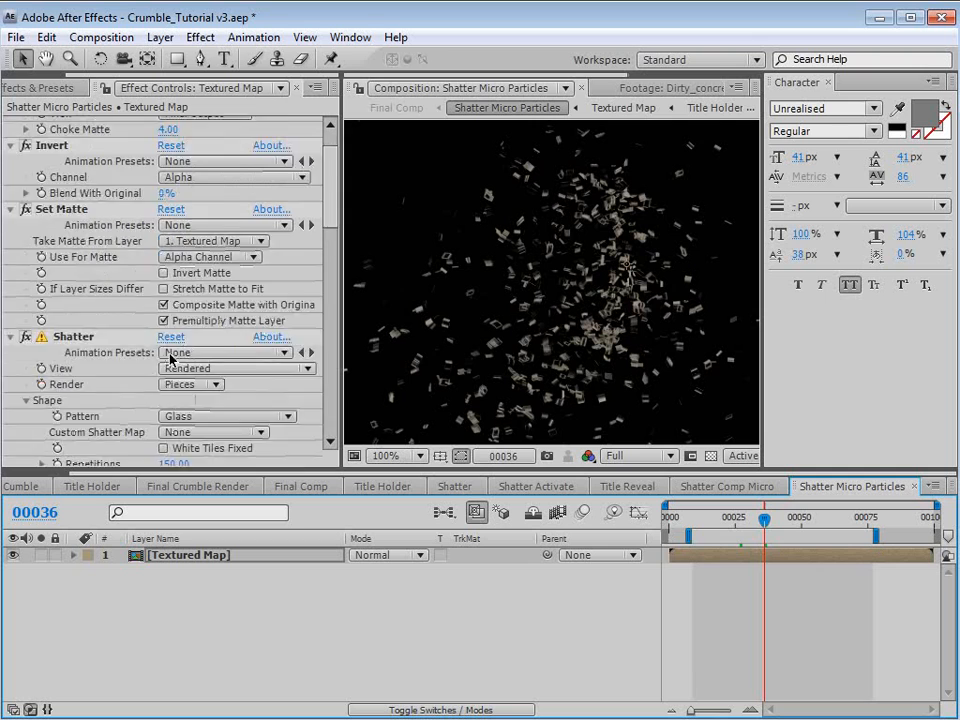
{"action": "left_click", "coordinate": [172, 382]}
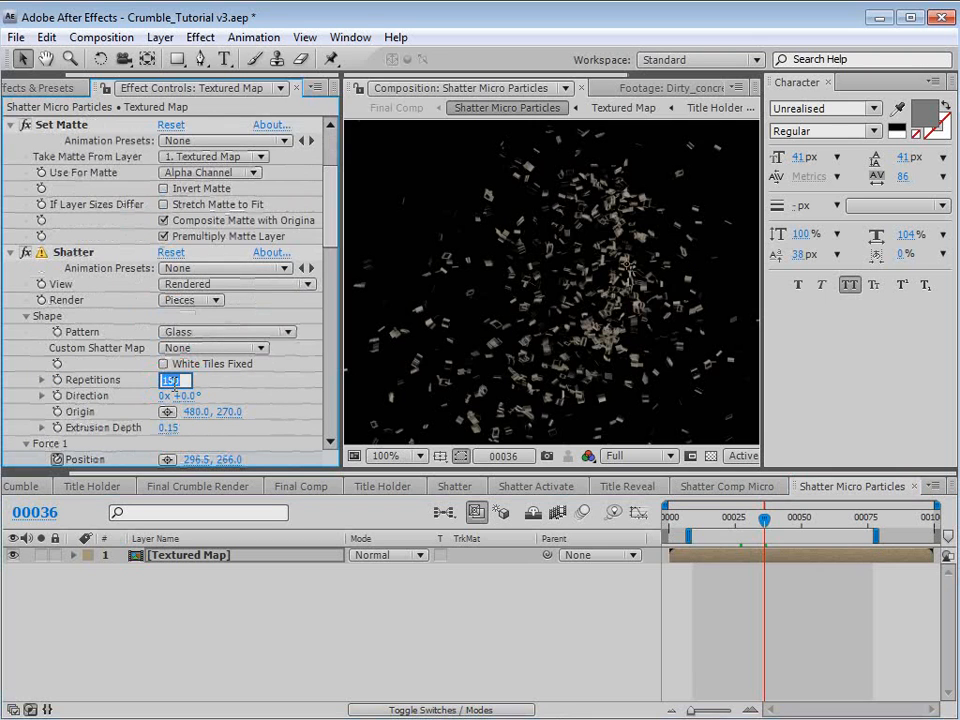
{"action": "left_click", "coordinate": [208, 285]}
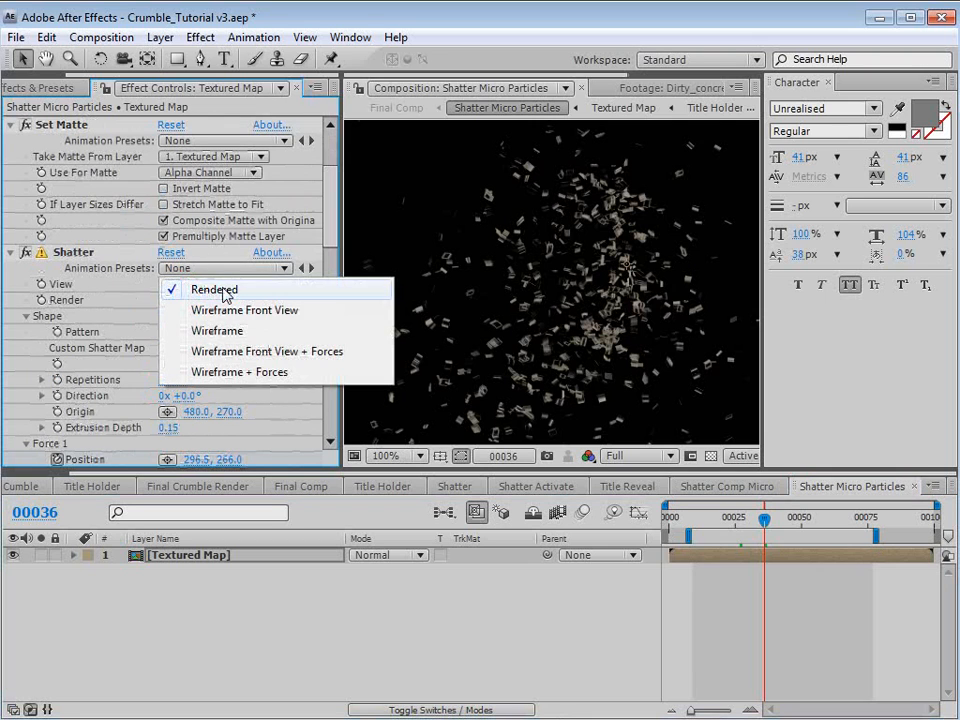
{"action": "left_click", "coordinate": [144, 313]}
{"action": "left_click", "coordinate": [194, 333]}
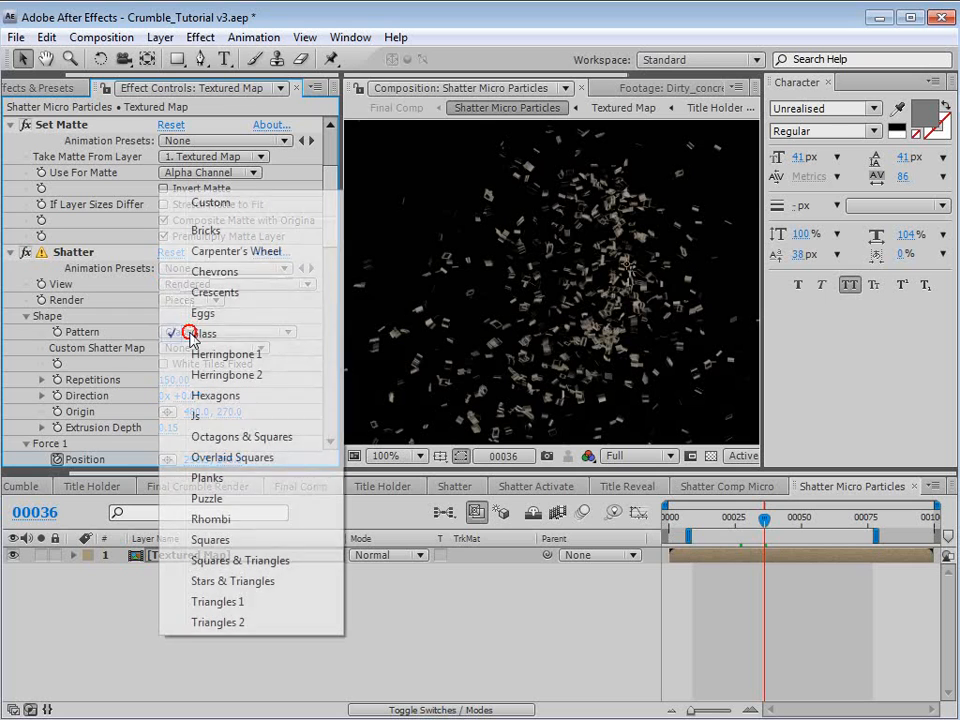
{"action": "left_click", "coordinate": [216, 293]}
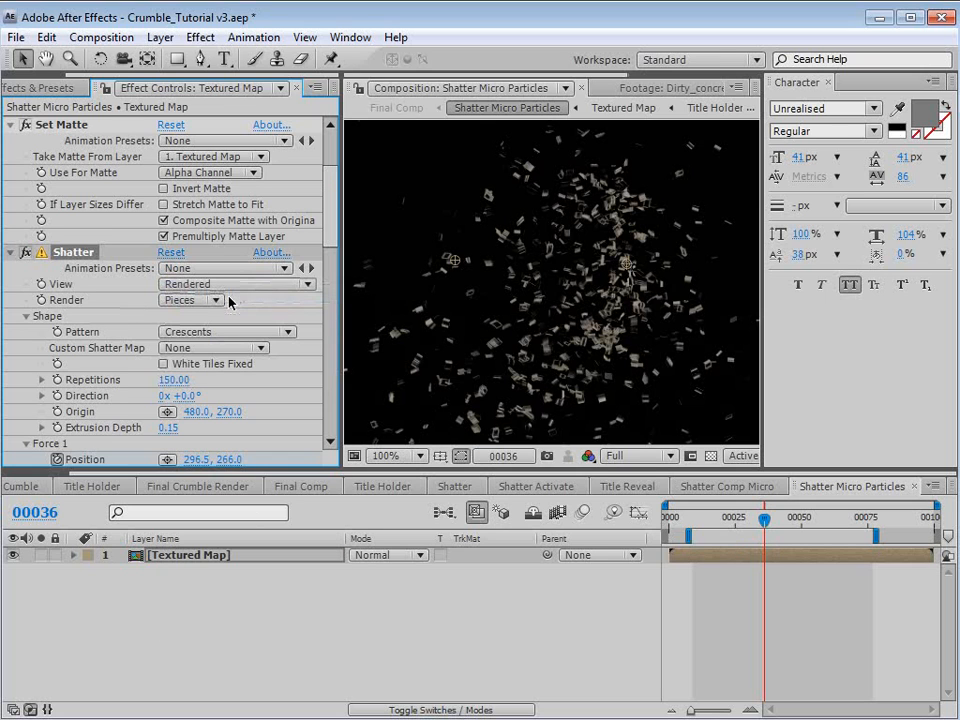
{"action": "left_click", "coordinate": [172, 379]}
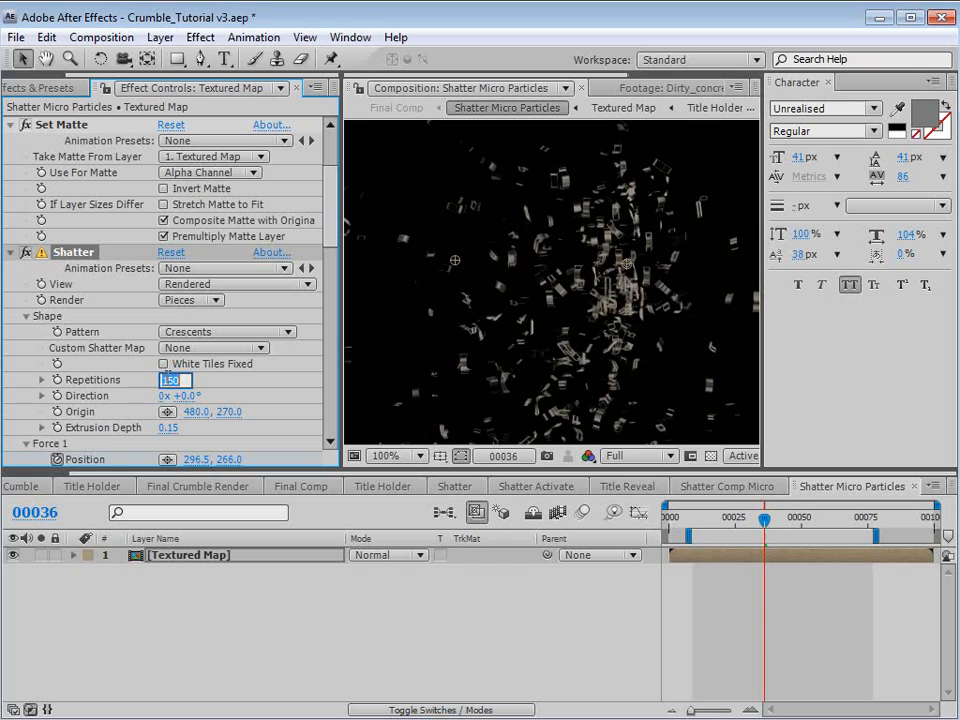
{"action": "key", "text": "Return"}
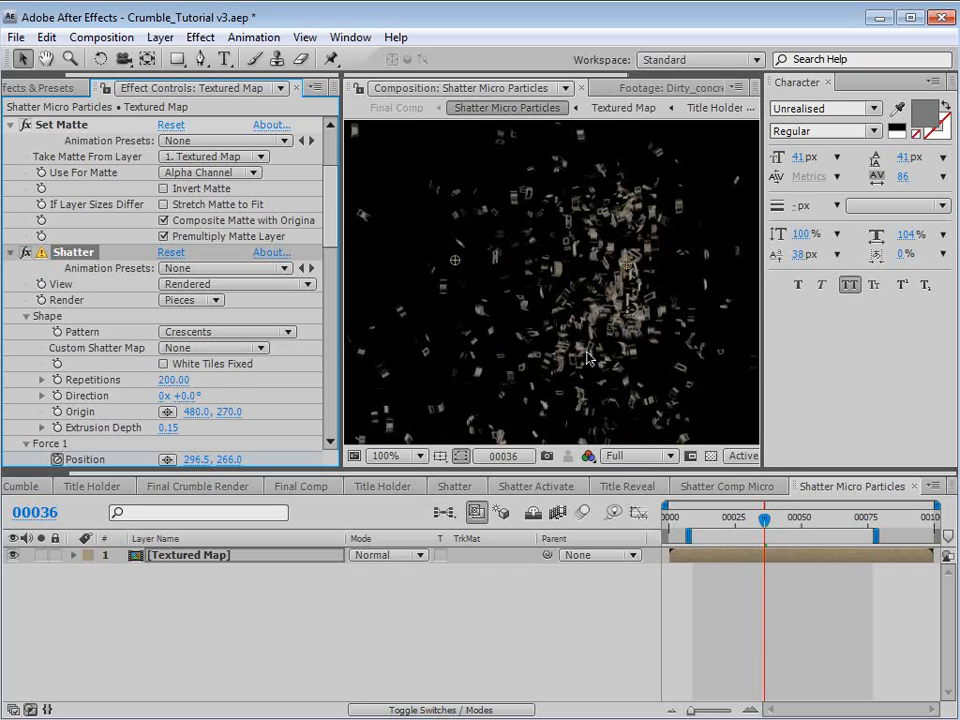
Reduce Shatter's Extrusion Depth, trying 0.10 first and settling on 0.05
{"action": "scroll", "coordinate": [197, 302], "scroll_direction": "down", "scroll_amount": 3}
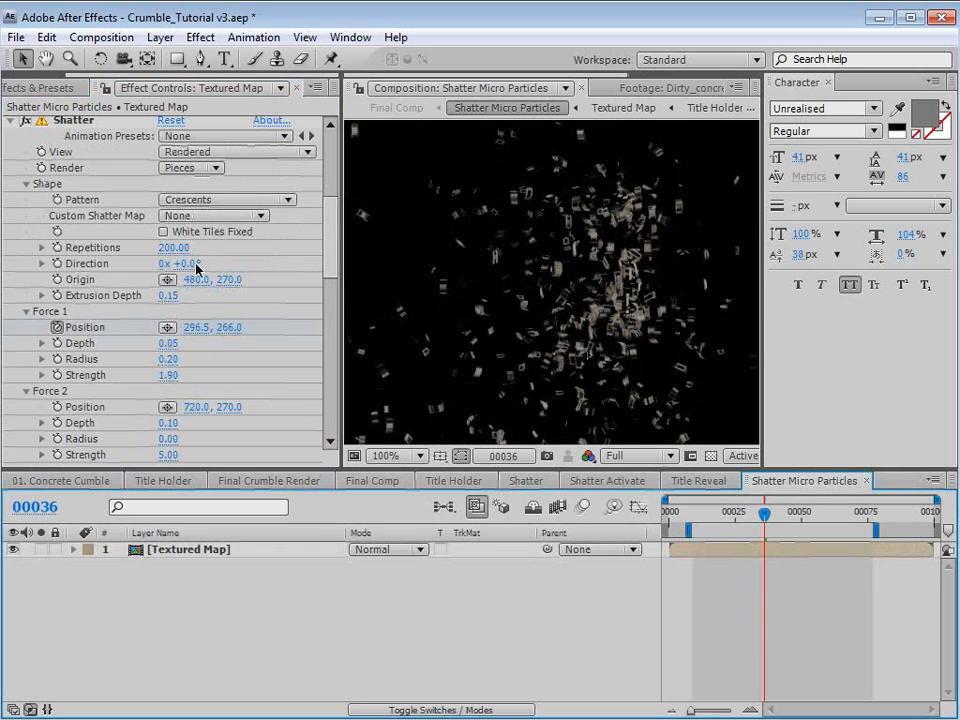
{"action": "left_click", "coordinate": [168, 295]}
{"action": "type", "text": ".1"}
{"action": "key", "text": "Return"}
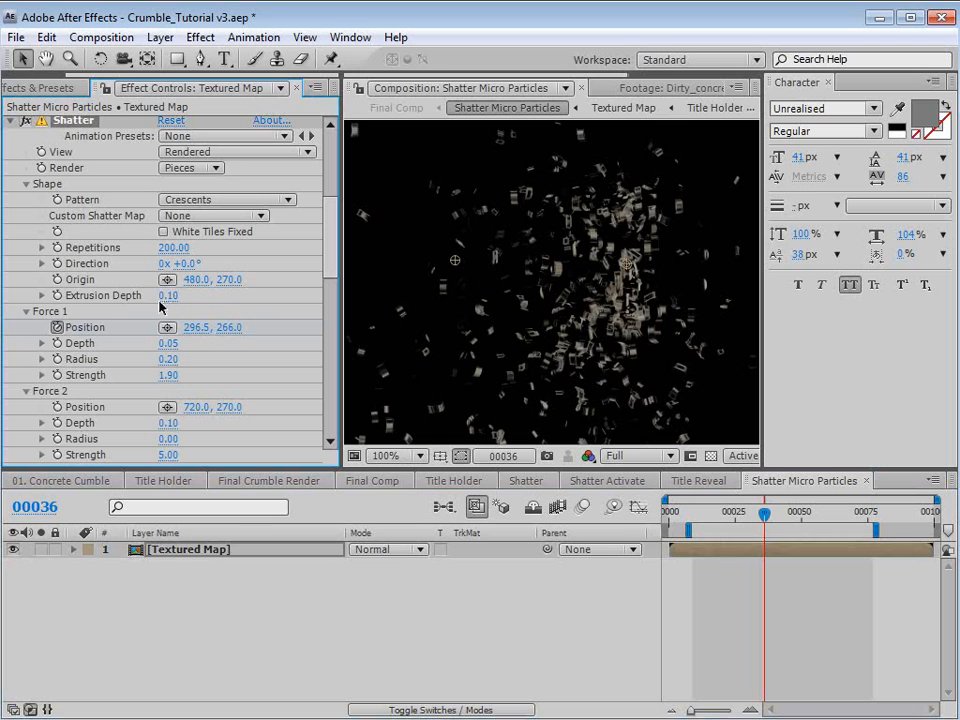
{"action": "left_click", "coordinate": [172, 296]}
{"action": "type", "text": ".05"}
{"action": "key", "text": "Return"}
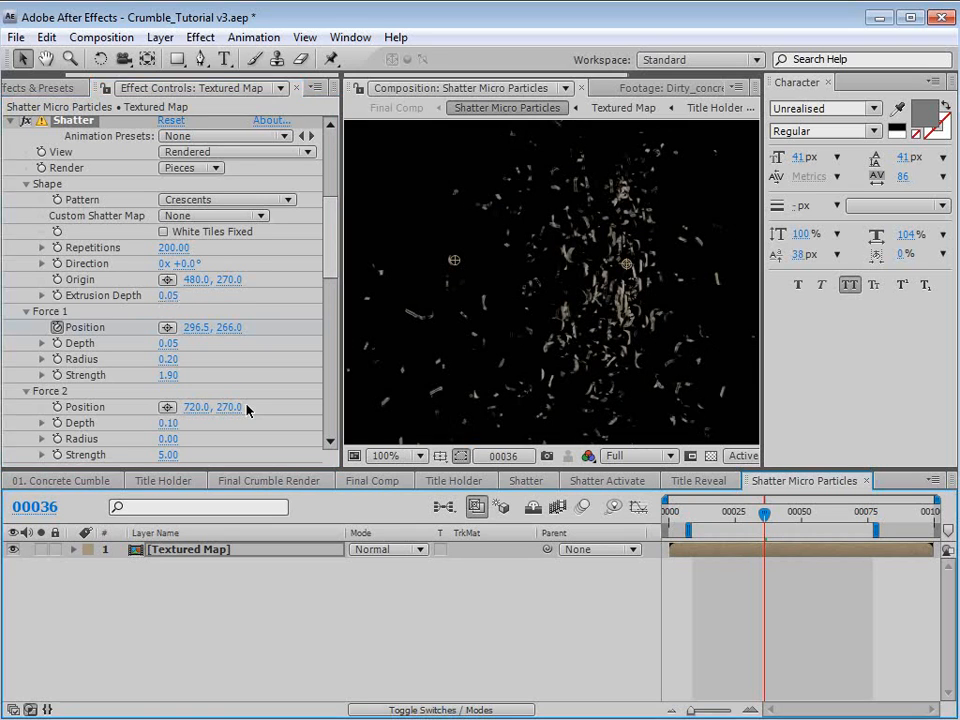
Set Shatter's Force 1 Strength to 1.75 and check the debris at frame 19
{"action": "left_click", "coordinate": [168, 376]}
{"action": "type", "text": "1."}
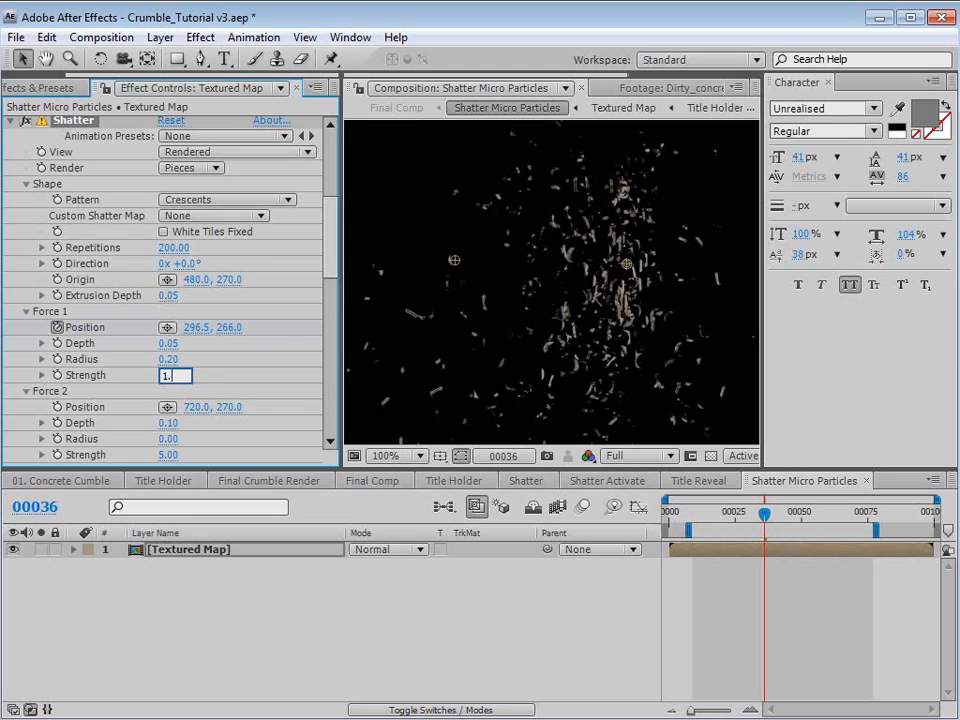
{"action": "type", "text": "75"}
{"action": "key", "text": "Return"}
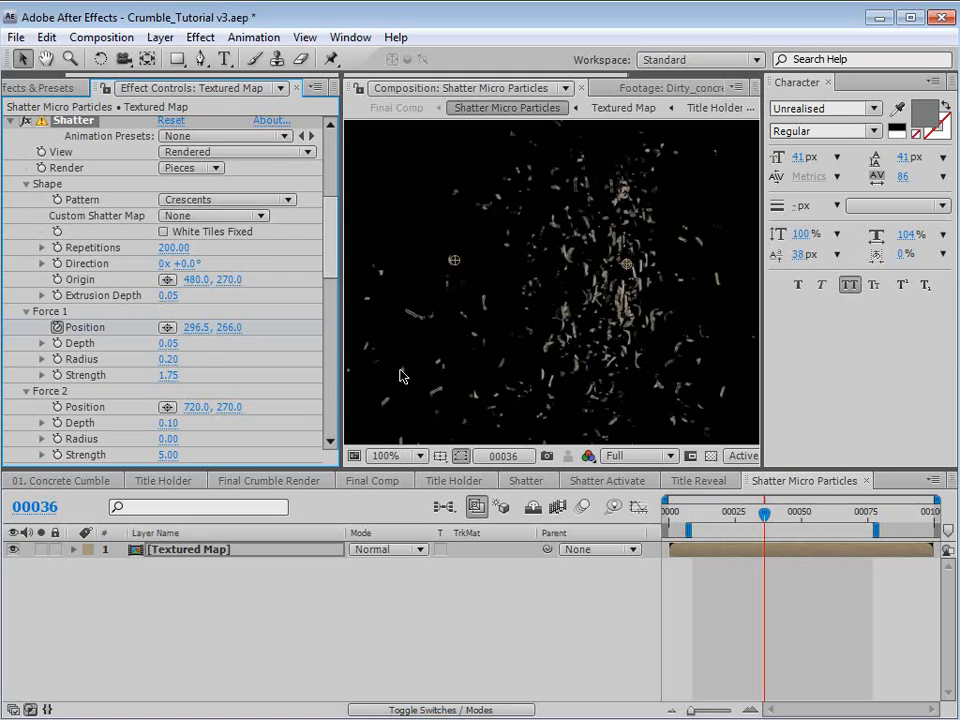
{"action": "left_click", "coordinate": [620, 364]}
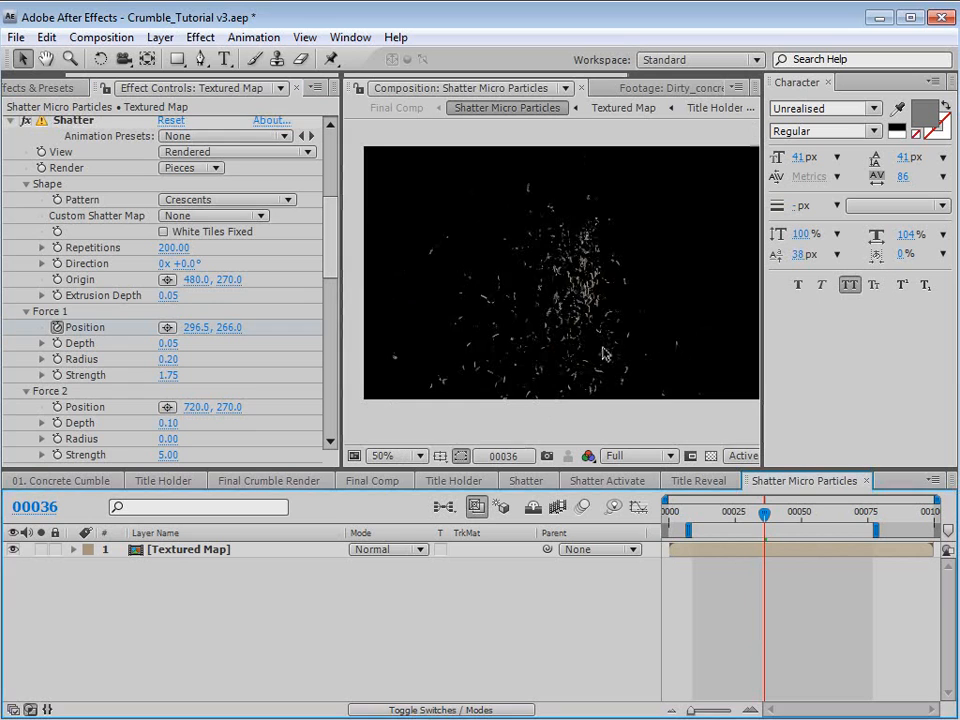
{"action": "left_click", "coordinate": [719, 513]}
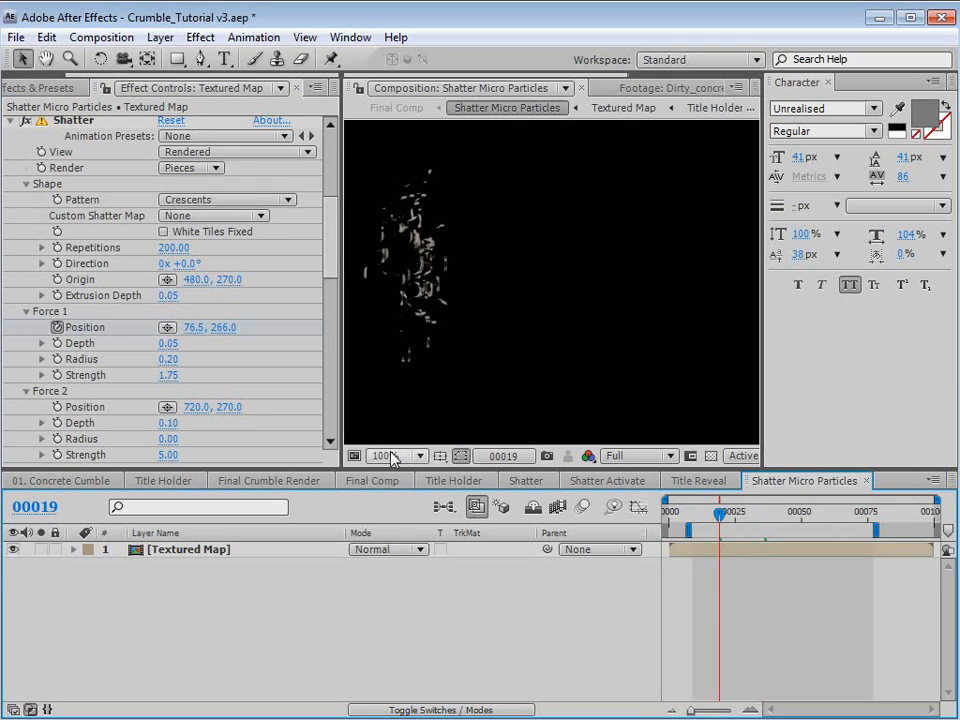
Preview Final Comp with the micro particles and inspect the crumbling title at frame 42
{"action": "left_click", "coordinate": [371, 481]}
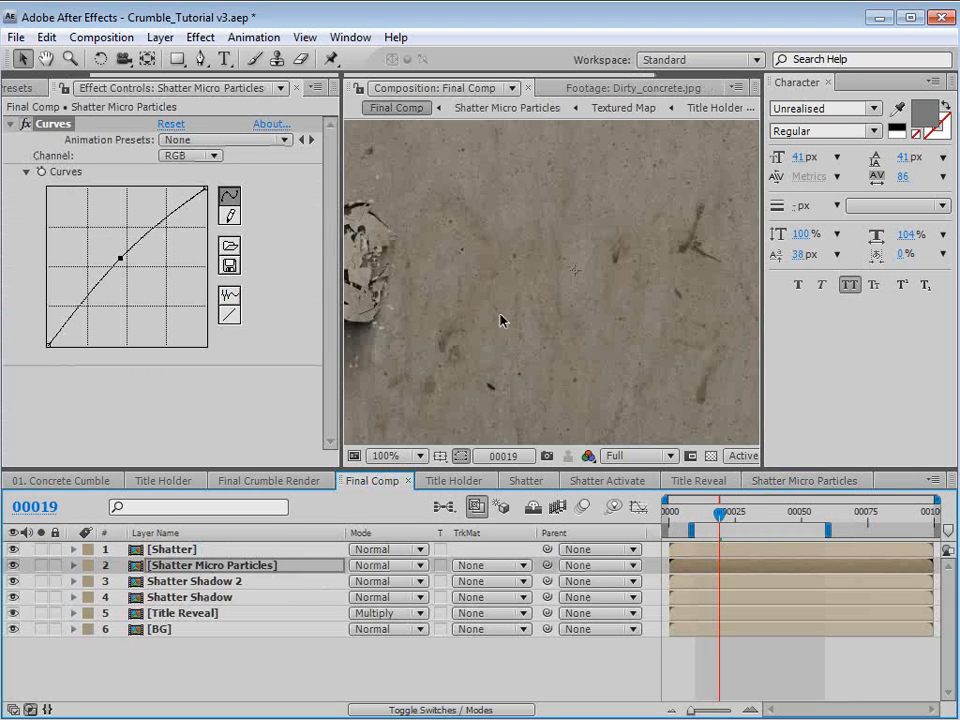
{"action": "scroll", "coordinate": [501, 322], "scroll_direction": "down", "scroll_amount": 2}
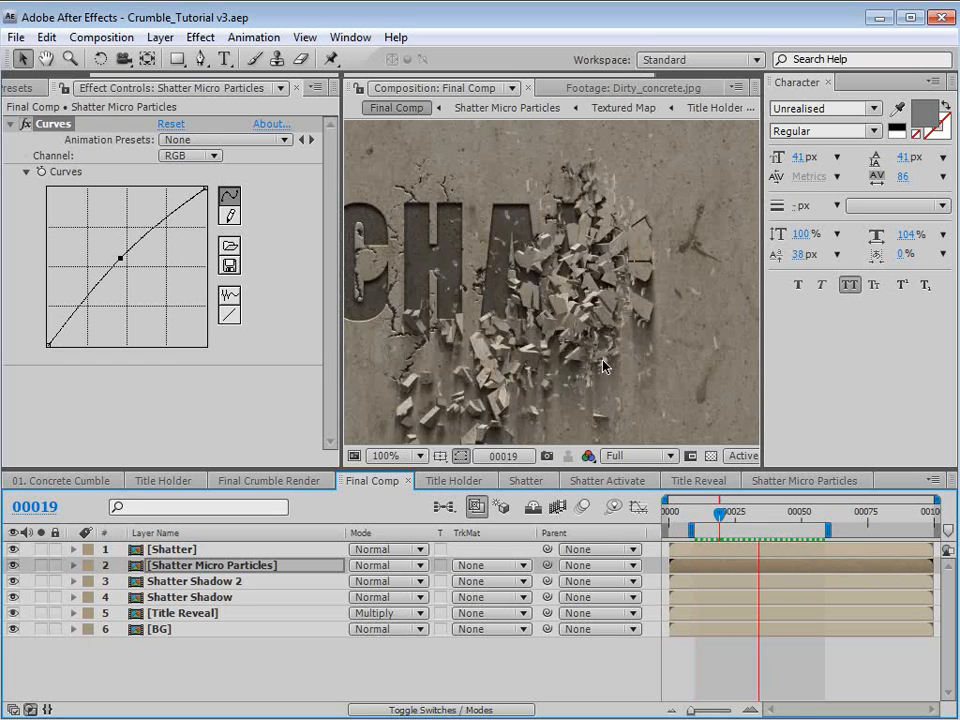
{"action": "left_click", "coordinate": [781, 513]}
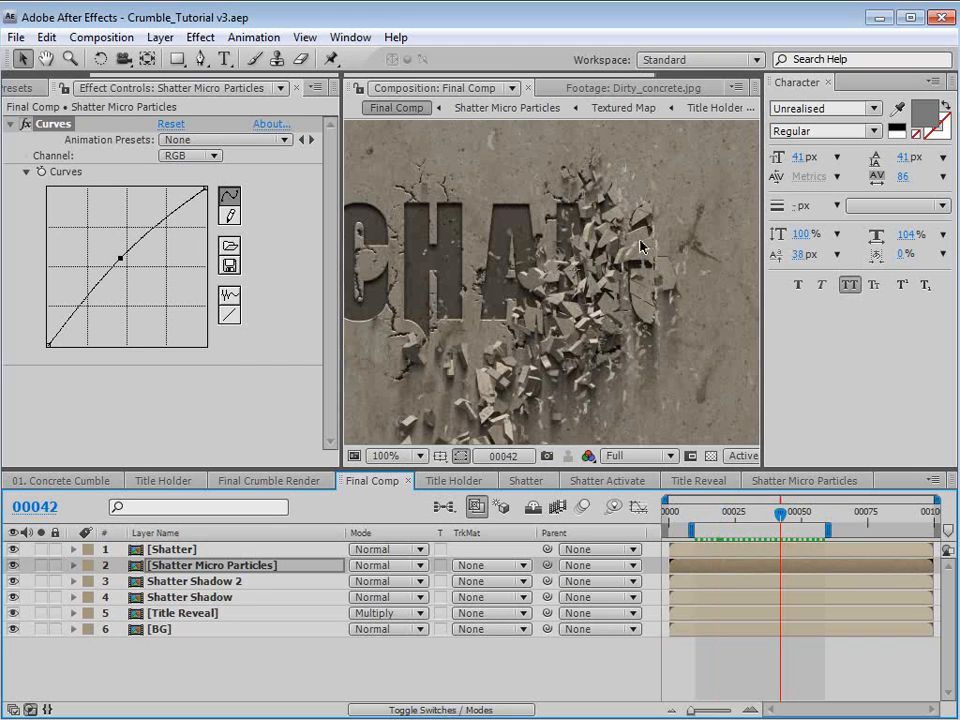
{"action": "left_click", "coordinate": [38, 82]}
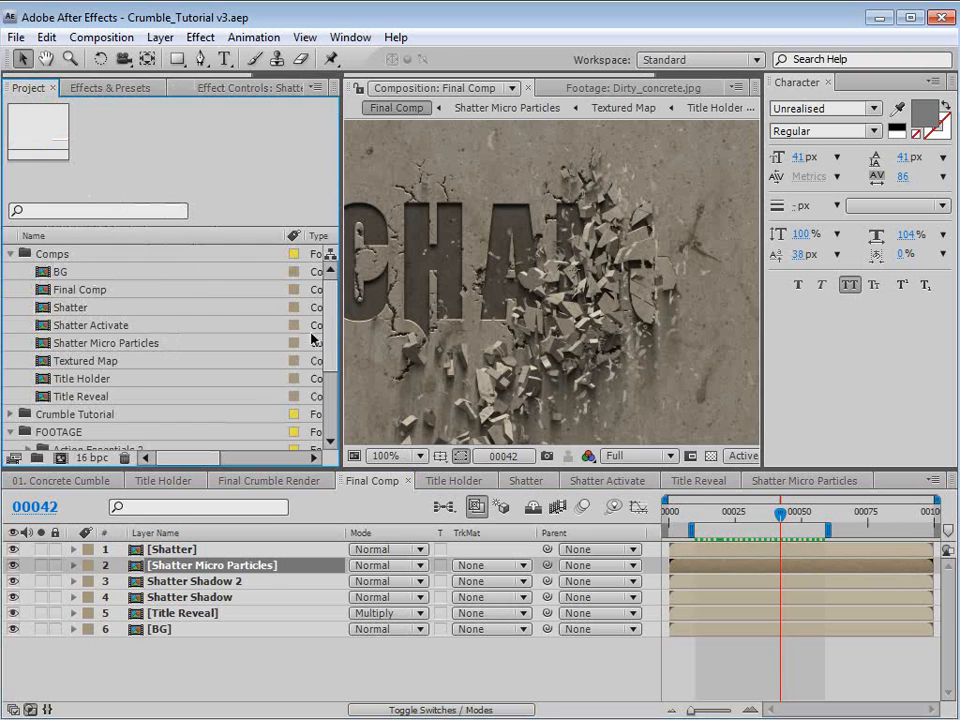
{"action": "scroll", "coordinate": [318, 340], "scroll_direction": "down", "scroll_amount": 3}
{"action": "scroll", "coordinate": [608, 345], "scroll_direction": "down", "scroll_amount": 2}
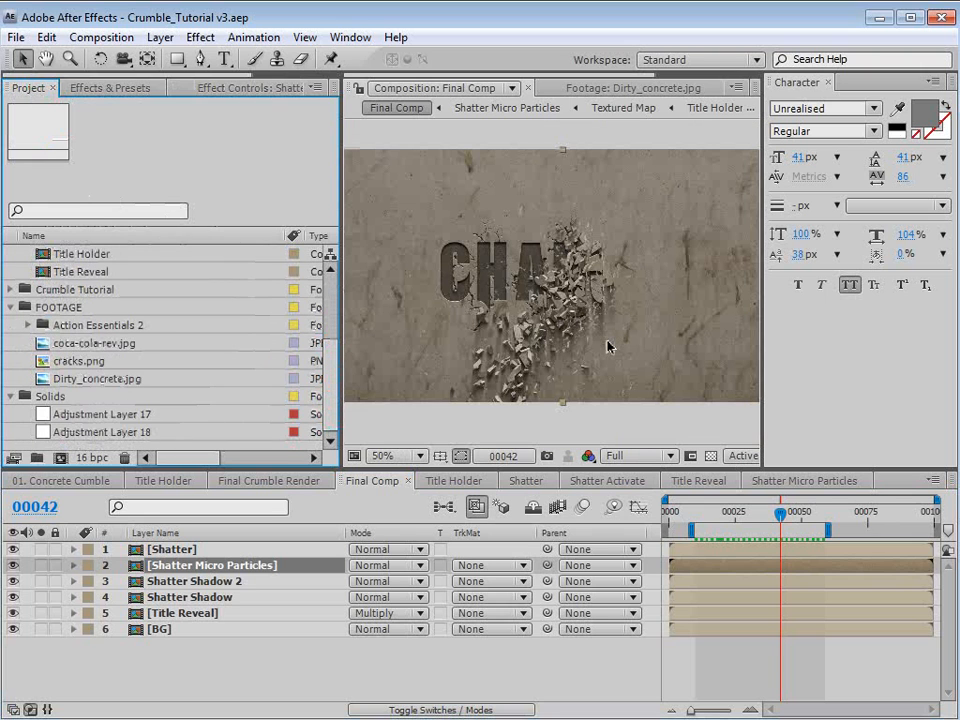
Create a new black solid as the top layer of Final Comp
{"action": "left_click", "coordinate": [160, 37]}
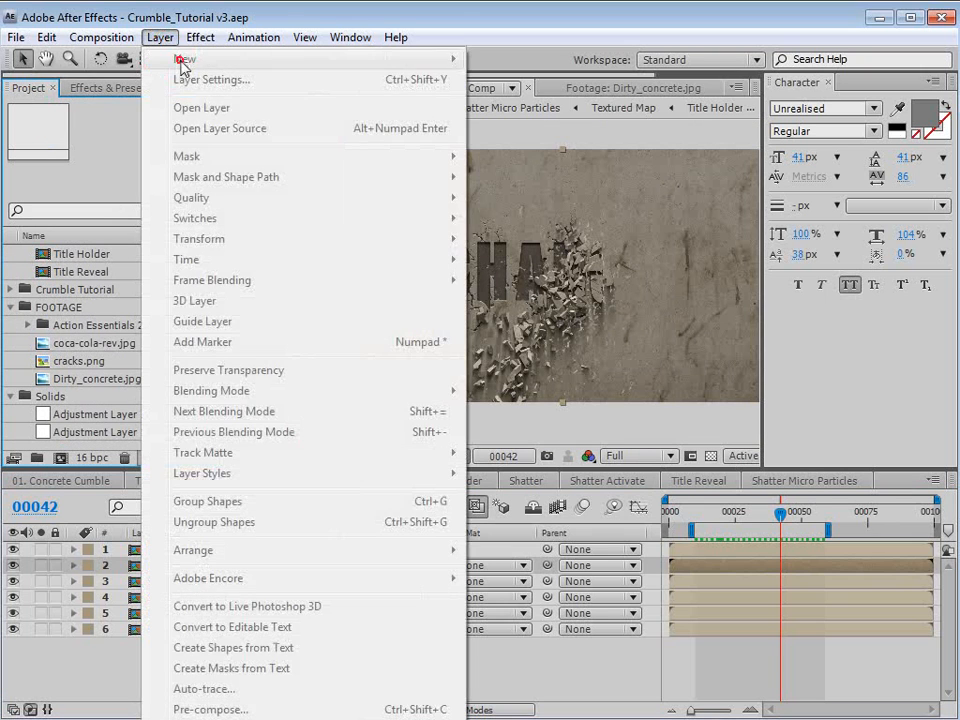
{"action": "left_click", "coordinate": [466, 68]}
{"action": "left_click", "coordinate": [354, 107]}
{"action": "left_click", "coordinate": [160, 37]}
{"action": "mouse_move", "coordinate": [185, 59]}
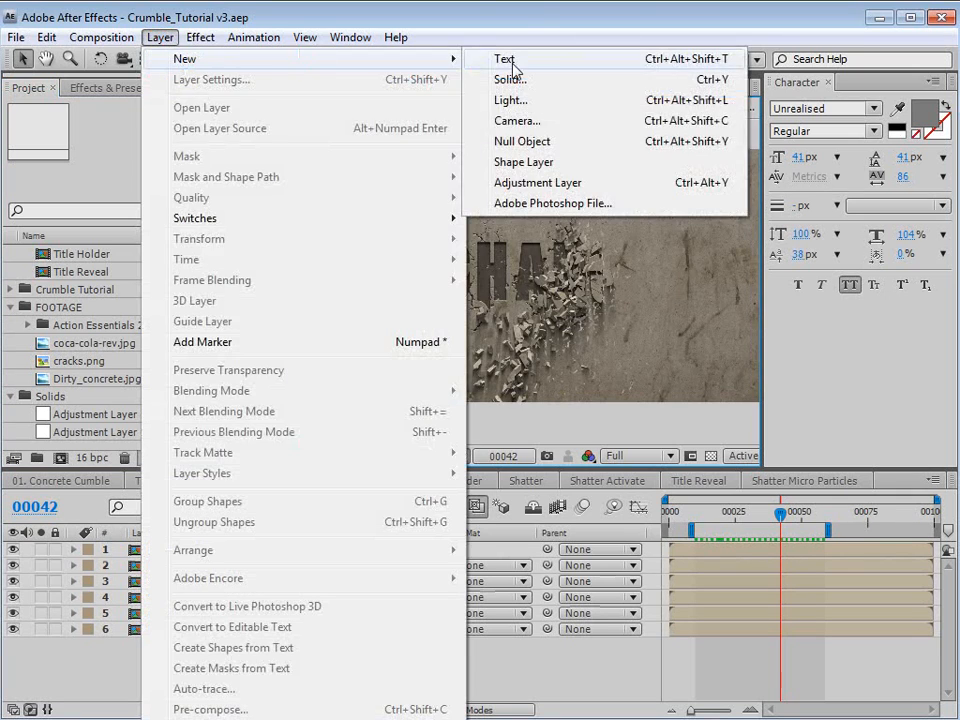
{"action": "left_click", "coordinate": [512, 80]}
{"action": "left_click", "coordinate": [561, 466]}
{"action": "left_click_drag", "start_coordinate": [474, 502], "coordinate": [257, 686]}
{"action": "key", "text": "Return"}
{"action": "key", "text": "Return"}
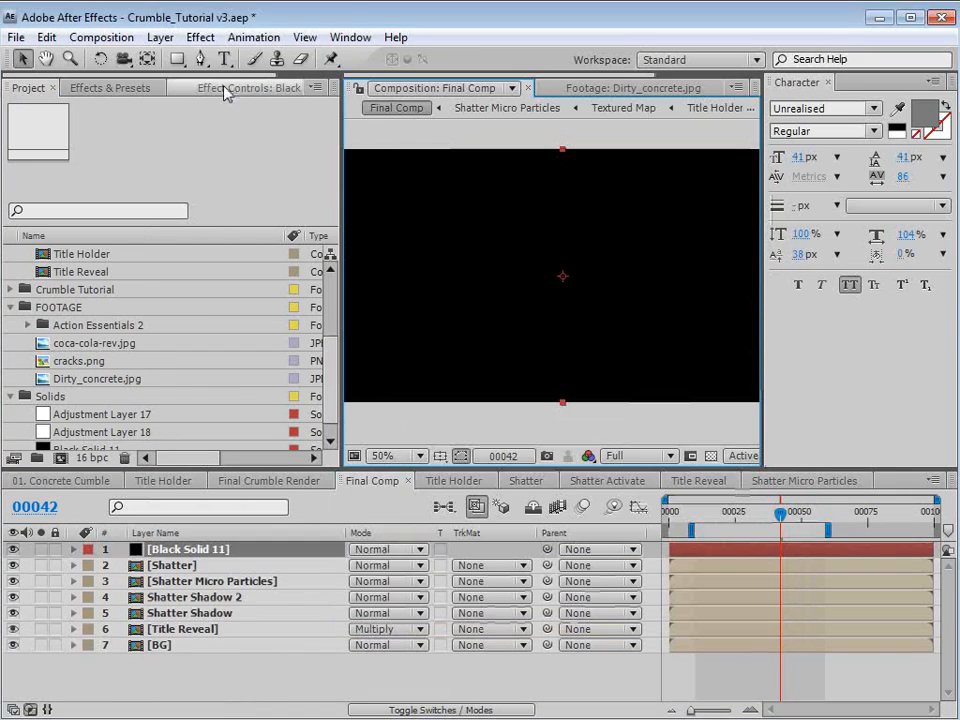
Draw an elliptical mask nearly filling the frame on the black solid and set its mask mode to Intersect
{"action": "left_click_drag", "start_coordinate": [178, 58], "coordinate": [214, 99]}
{"action": "key", "text": "comma"}
{"action": "left_click_drag", "start_coordinate": [451, 222], "coordinate": [669, 341]}
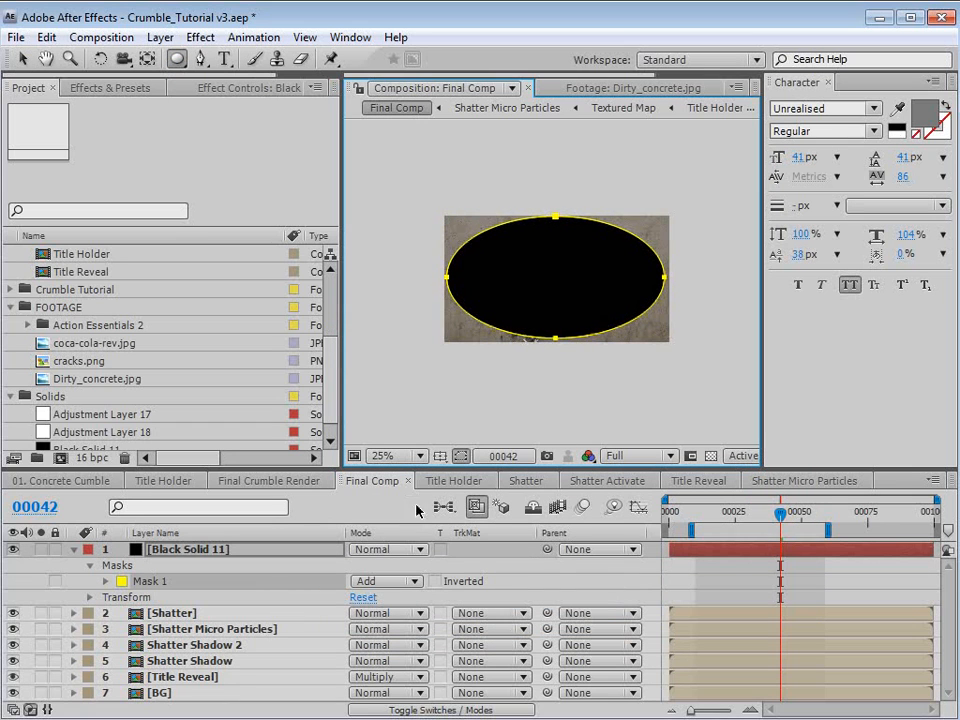
{"action": "left_click", "coordinate": [385, 583]}
{"action": "left_click", "coordinate": [405, 621]}
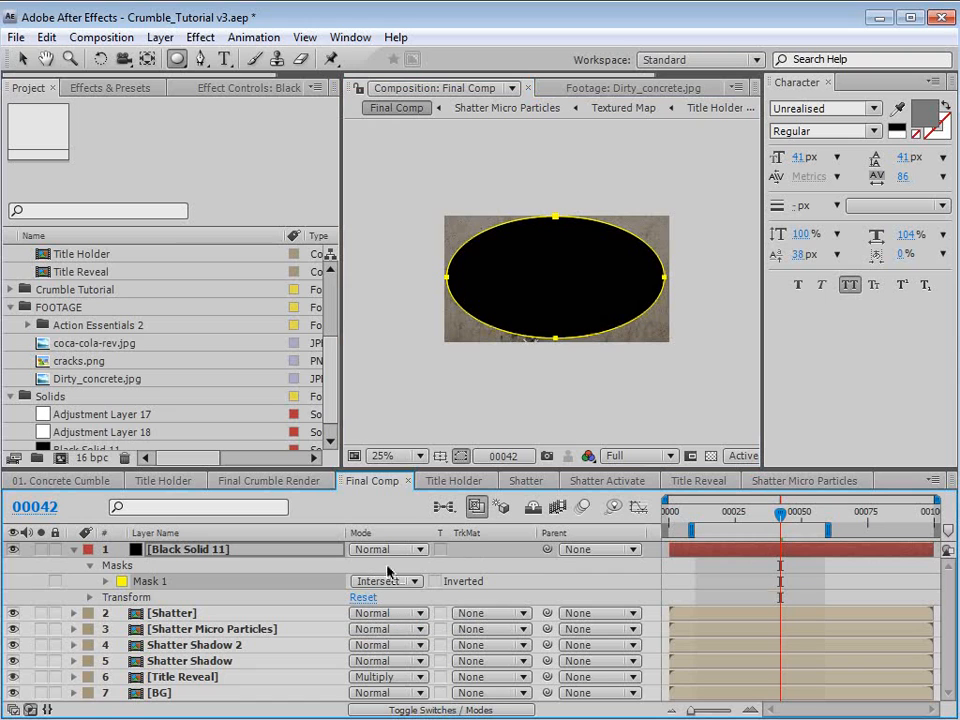
Feather the elliptical mask on the black solid heavily and set its mask mode to Subtract
{"action": "key", "text": "f"}
{"action": "left_click_drag", "start_coordinate": [390, 580], "coordinate": [461, 574]}
{"action": "left_click", "coordinate": [371, 566]}
{"action": "left_click", "coordinate": [390, 547]}
Set the black solid's blending mode to Classic Color Burn and lower its opacity
{"action": "left_click", "coordinate": [374, 551]}
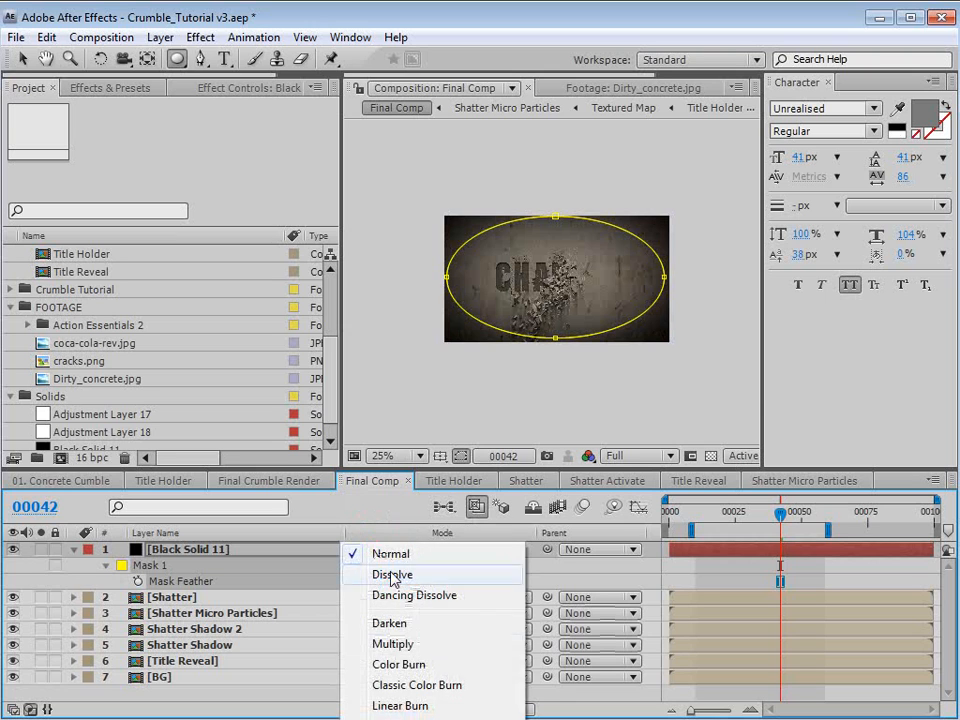
{"action": "left_click", "coordinate": [392, 685]}
{"action": "key", "text": "period"}
{"action": "left_click", "coordinate": [385, 549]}
{"action": "left_click", "coordinate": [450, 553]}
{"action": "key", "text": "t"}
{"action": "left_click_drag", "start_coordinate": [362, 566], "coordinate": [314, 567]}
Pull the vignette mask's upper point down and its lower point below the frame, and set the mask feather to 377 pixels
{"action": "key", "text": "v"}
{"action": "left_click_drag", "start_coordinate": [560, 151], "coordinate": [559, 190]}
{"action": "left_click_drag", "start_coordinate": [560, 394], "coordinate": [563, 445]}
{"action": "key", "text": "f"}
{"action": "left_click_drag", "start_coordinate": [370, 581], "coordinate": [454, 576]}
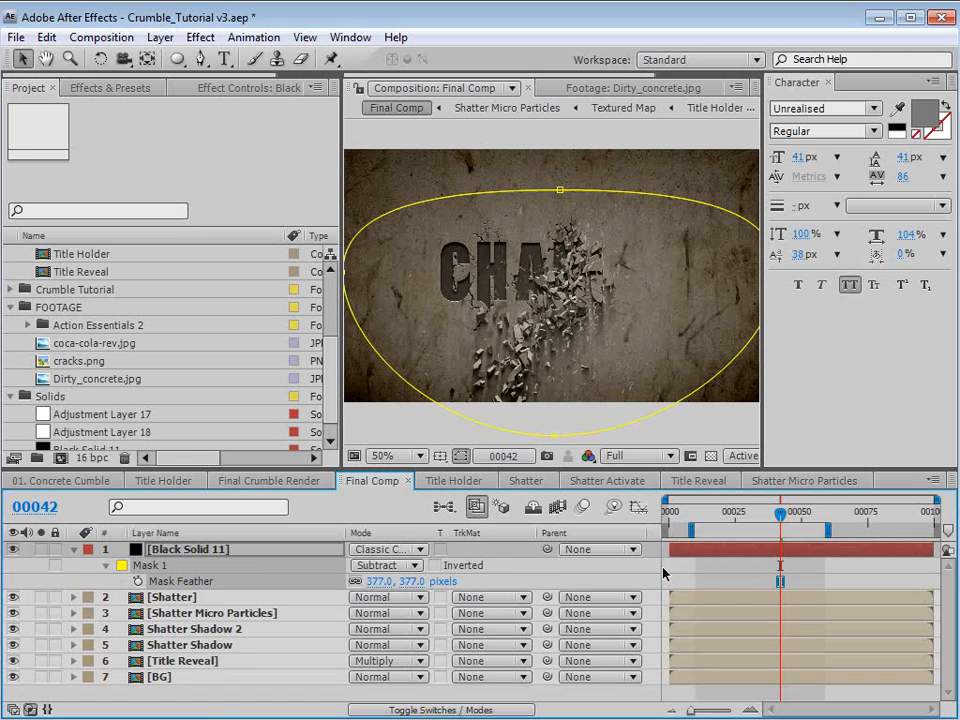
Deselect the vignette mask and preview the crumbling title, stopping at frame 29
{"action": "left_click", "coordinate": [694, 574]}
{"action": "left_click_drag", "start_coordinate": [744, 519], "coordinate": [777, 524]}
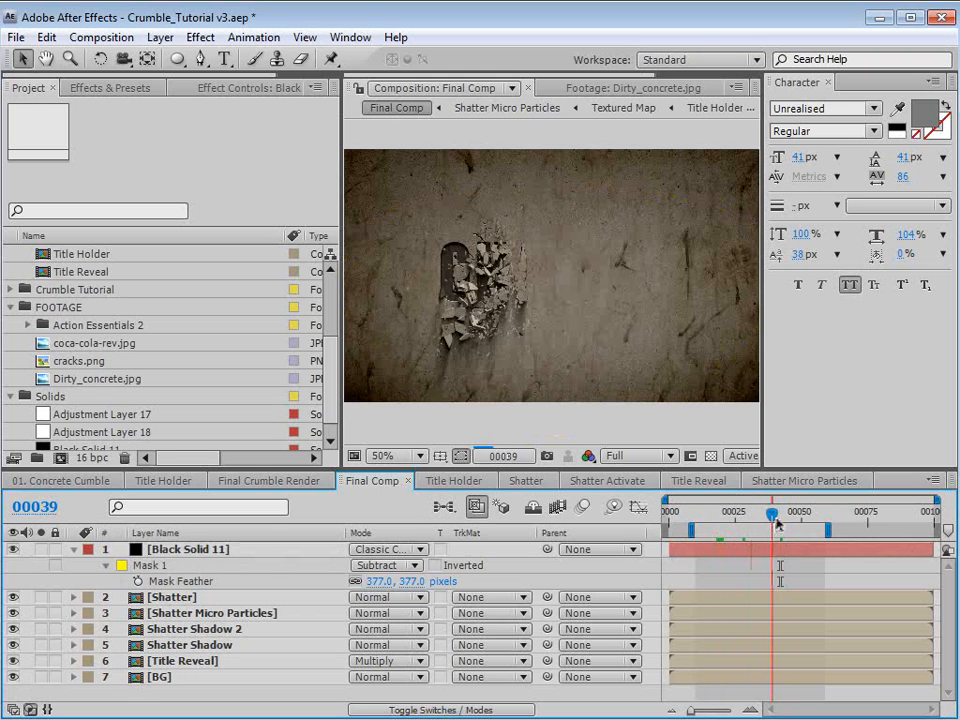
{"action": "key", "text": "space"}
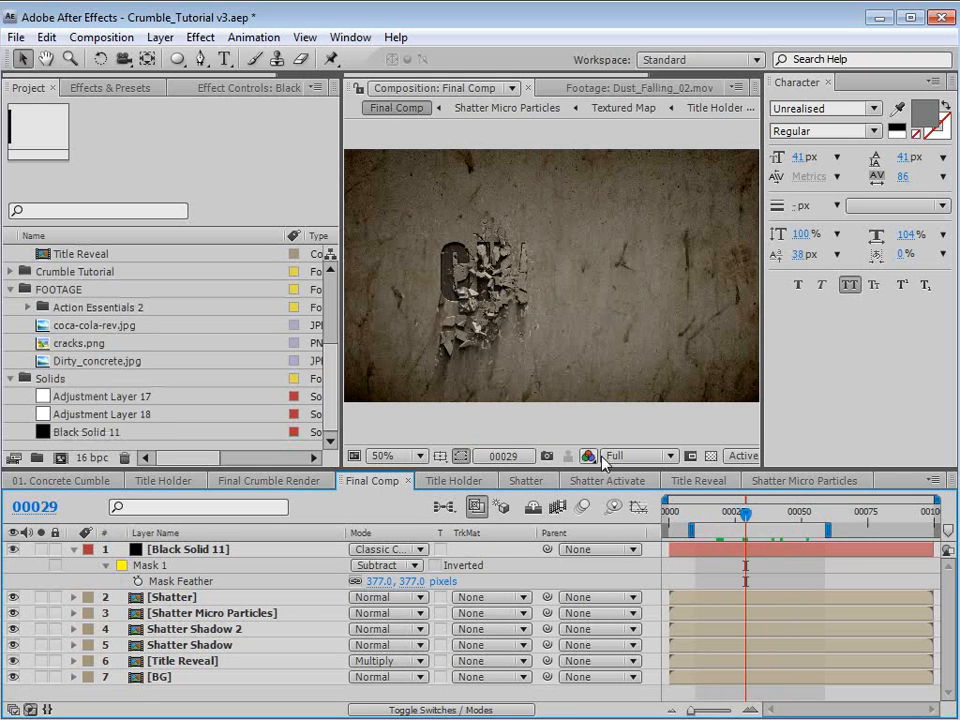
Switch to Firefox, look through the Action Essentials 2 product page and its features, and return to After Effects
{"action": "key", "text": "alt+Tab"}
{"action": "scroll", "coordinate": [566, 474], "scroll_direction": "down", "scroll_amount": 2}
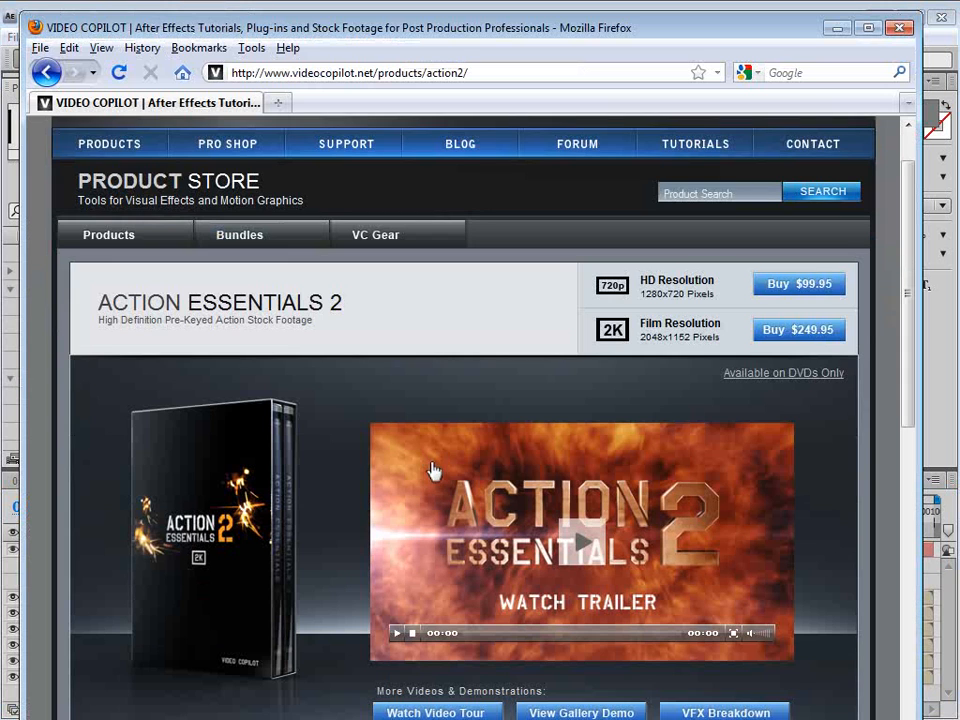
{"action": "scroll", "coordinate": [676, 268], "scroll_direction": "down", "scroll_amount": 1}
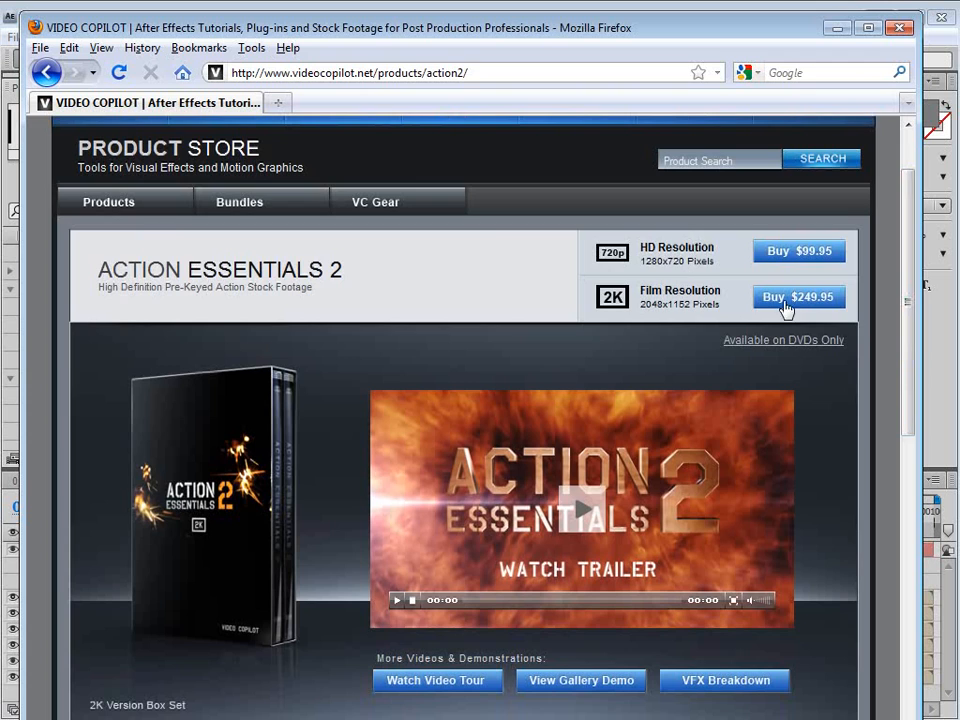
{"action": "left_click_drag", "start_coordinate": [908, 349], "coordinate": [903, 480]}
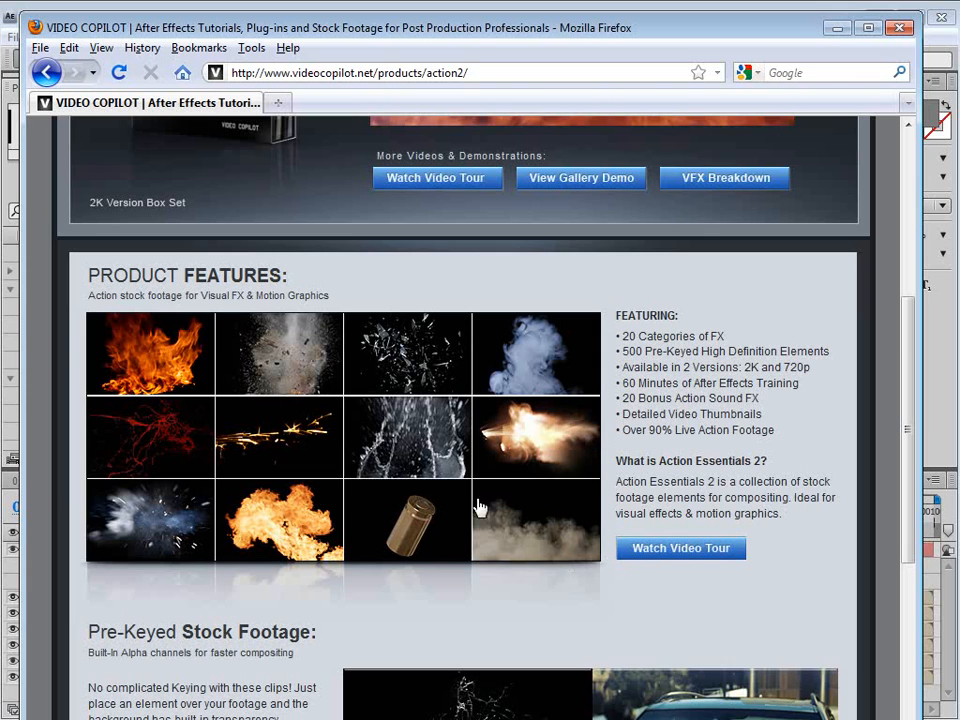
{"action": "left_click", "coordinate": [197, 5]}
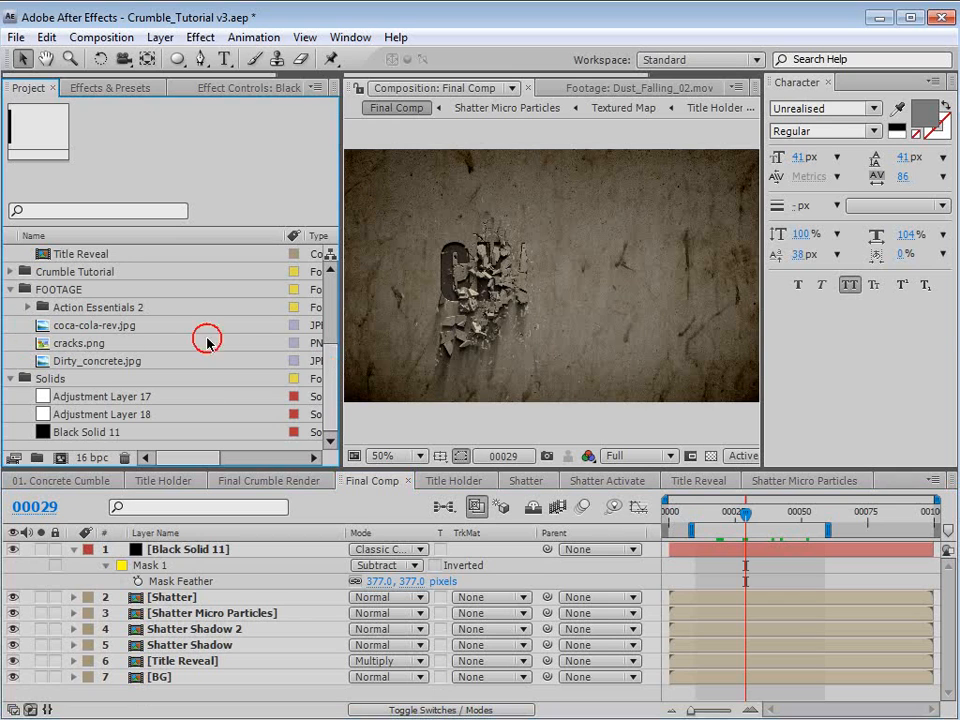
Add Dust_Falling_02.mov from the Action Essentials 2 folder to Final Comp, between the black solid and the Shatter layer
{"action": "left_click", "coordinate": [26, 309]}
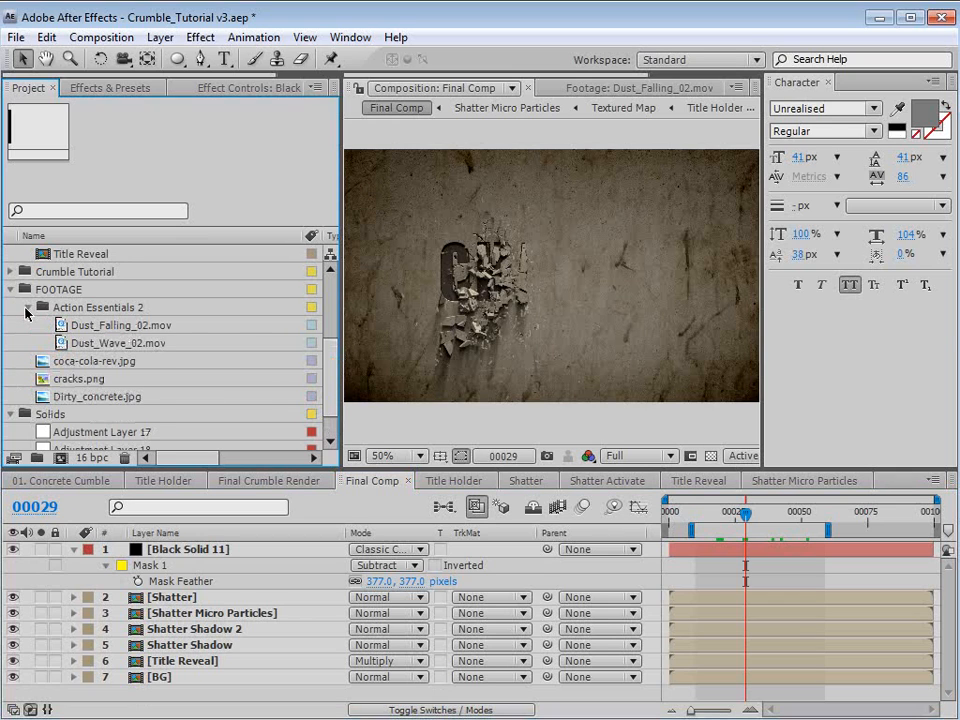
{"action": "left_click", "coordinate": [100, 327]}
{"action": "mouse_move", "coordinate": [95, 328]}
{"action": "left_mouse_down"}
{"action": "mouse_move", "coordinate": [186, 579]}
{"action": "mouse_move", "coordinate": [181, 592]}
{"action": "left_mouse_up"}
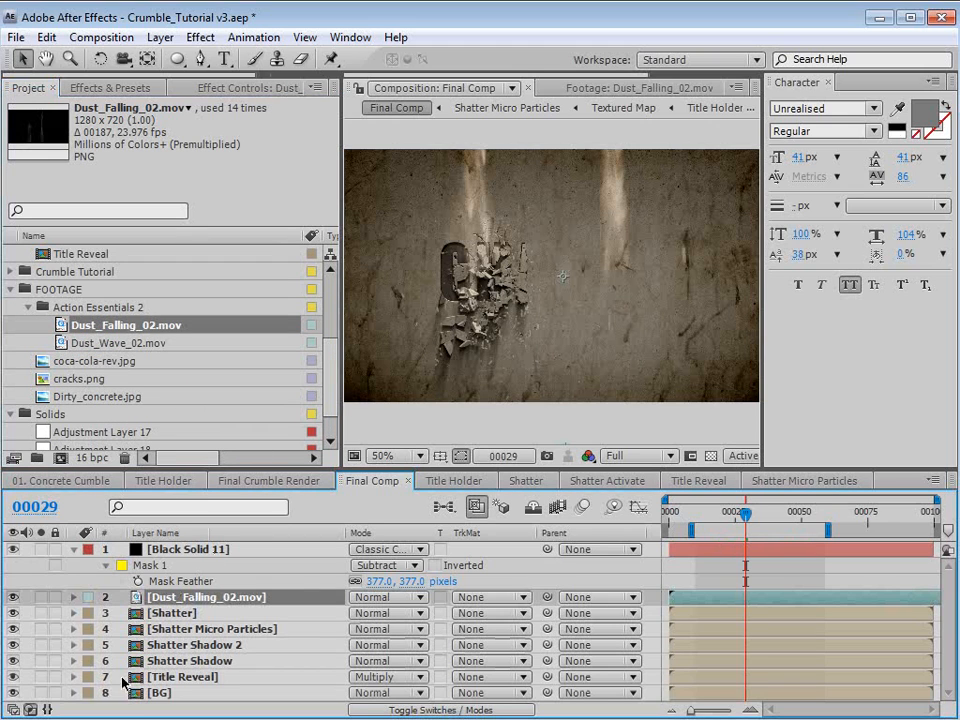
Hide the Shatter Micro Particles, Shatter Shadow 2 and Shatter Shadow layers
{"action": "left_click", "coordinate": [196, 630]}
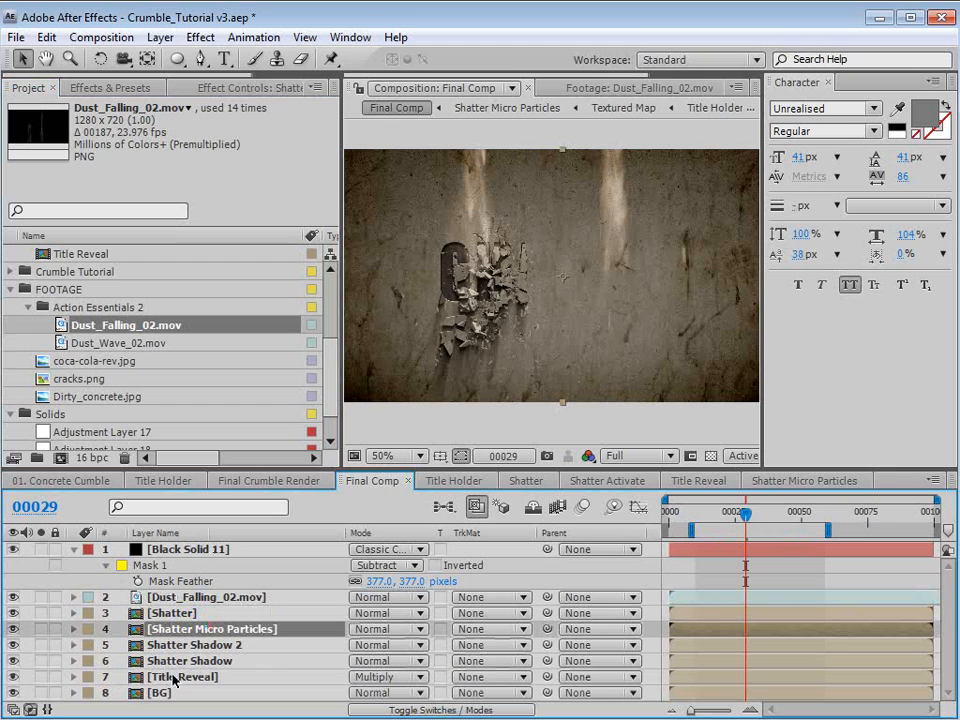
{"action": "left_click", "coordinate": [160, 661], "text": "shift"}
{"action": "left_click_drag", "start_coordinate": [15, 661], "coordinate": [15, 628]}
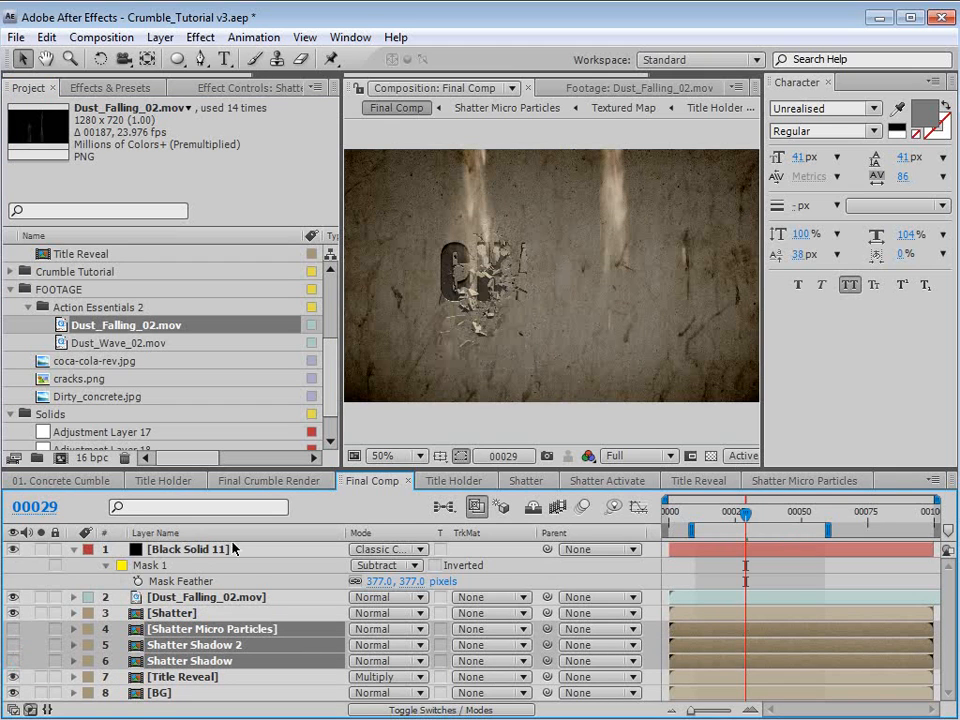
Go to frame 21, set the preview resolution to Half, and shift the falling dust layer lower in the frame
{"action": "left_click", "coordinate": [67, 610]}
{"action": "left_click_drag", "start_coordinate": [718, 513], "coordinate": [723, 513]}
{"action": "left_click", "coordinate": [635, 456]}
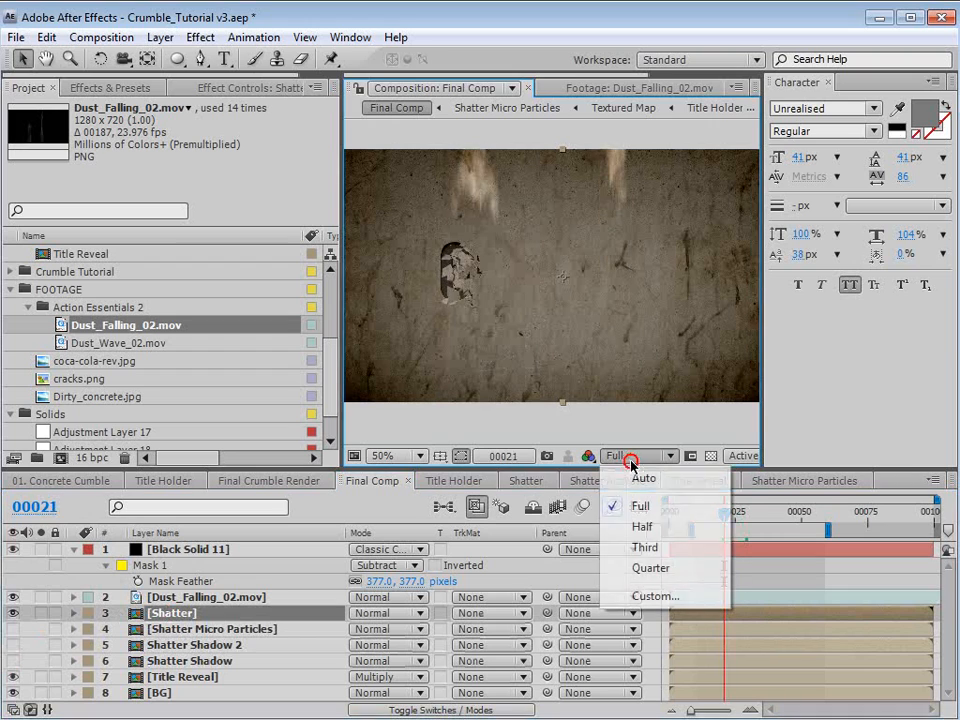
{"action": "left_click", "coordinate": [643, 527]}
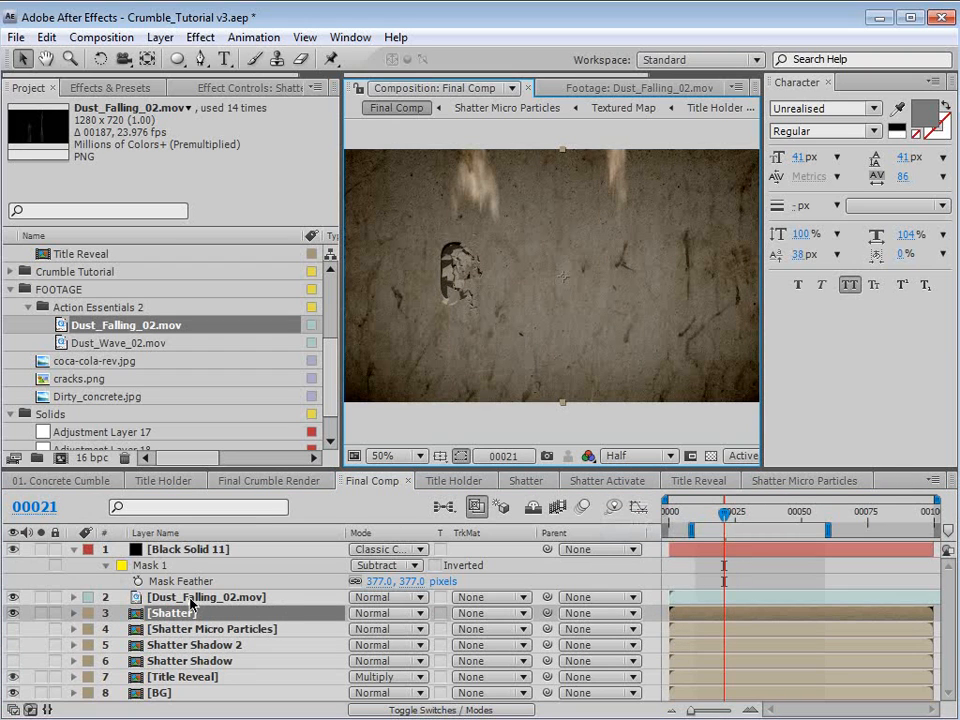
{"action": "left_click", "coordinate": [190, 598]}
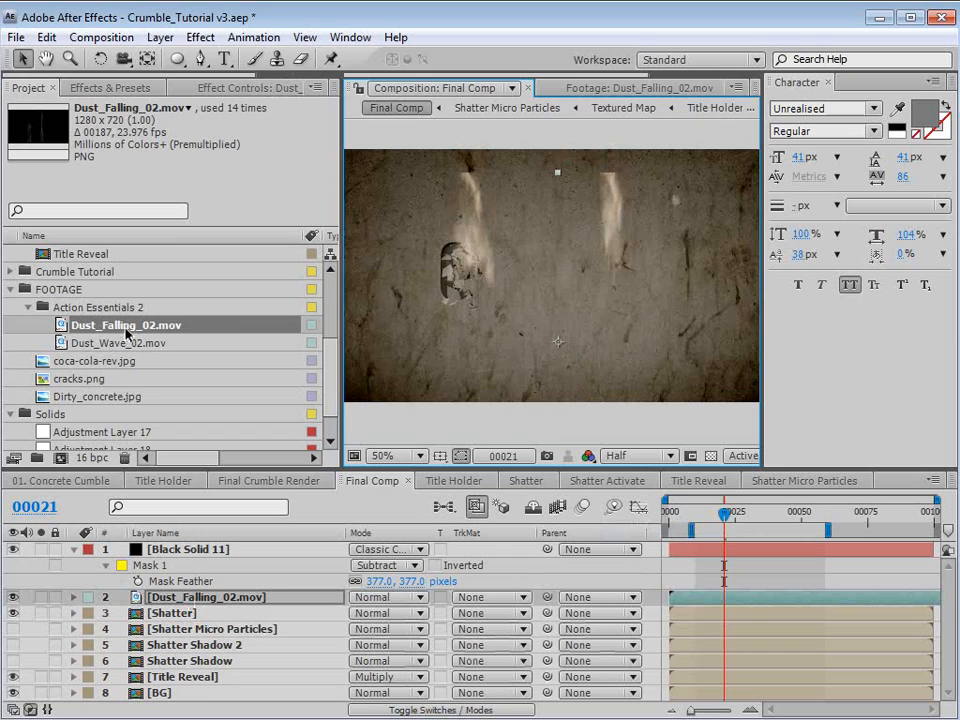
Open the Dust_Falling_02.mov footage and examine its separate dust streams across the clip, up to frame 103
{"action": "double_click", "coordinate": [127, 335]}
{"action": "left_click", "coordinate": [615, 289]}
{"action": "scroll", "coordinate": [649, 311], "scroll_direction": "down", "scroll_amount": 2}
{"action": "left_click_drag", "start_coordinate": [398, 415], "coordinate": [449, 421]}
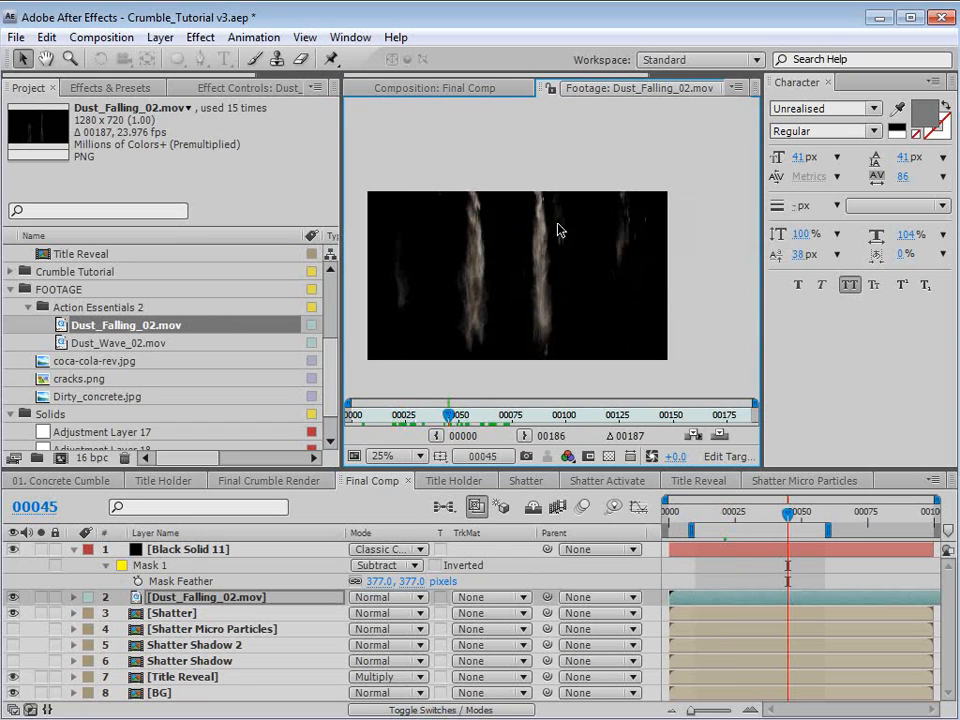
{"action": "scroll", "coordinate": [502, 272], "scroll_direction": "up", "scroll_amount": 2}
{"action": "key", "text": "grave"}
{"action": "left_click_drag", "start_coordinate": [250, 672], "coordinate": [545, 706]}
{"action": "key", "text": "grave"}
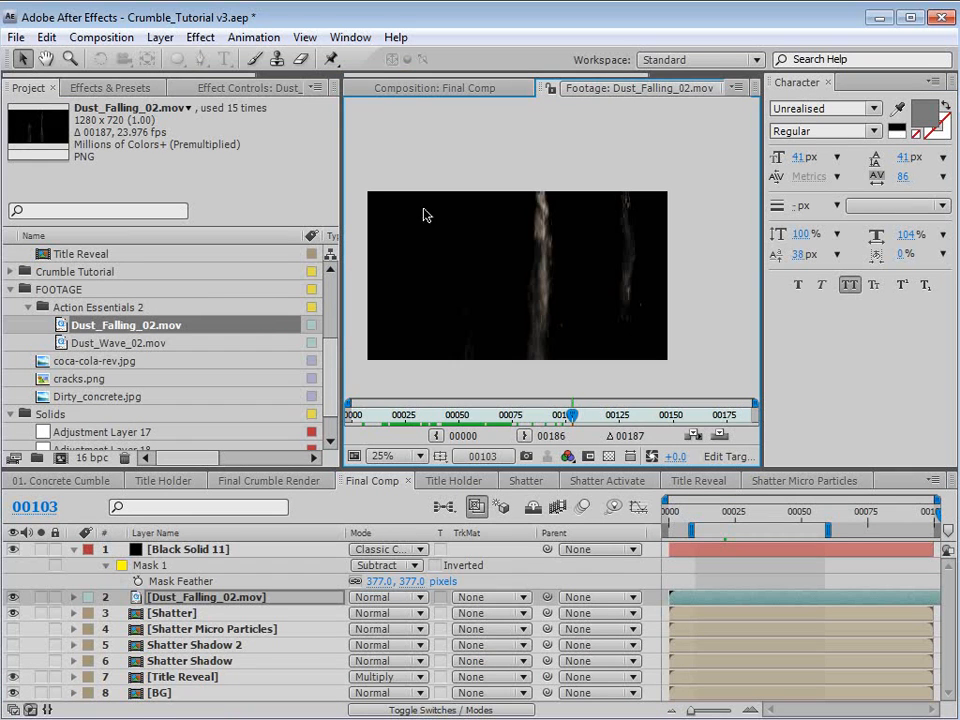
Return to Final Comp at frame 20 and nudge the falling dust layer slightly up and to the left
{"action": "left_click", "coordinate": [413, 89]}
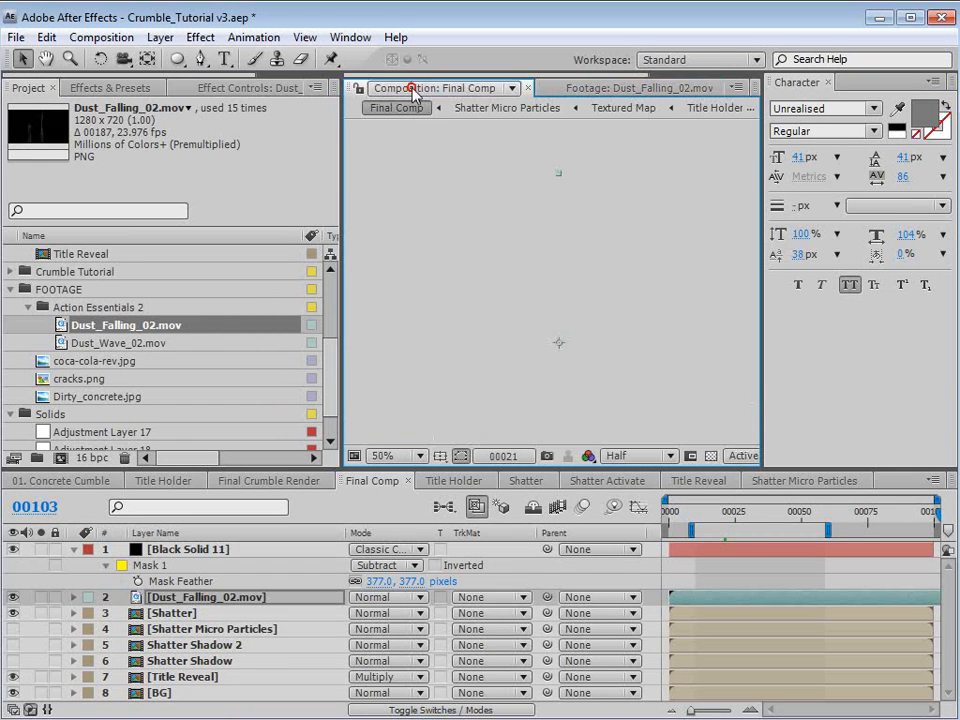
{"action": "left_click", "coordinate": [720, 514]}
{"action": "left_click", "coordinate": [536, 315]}
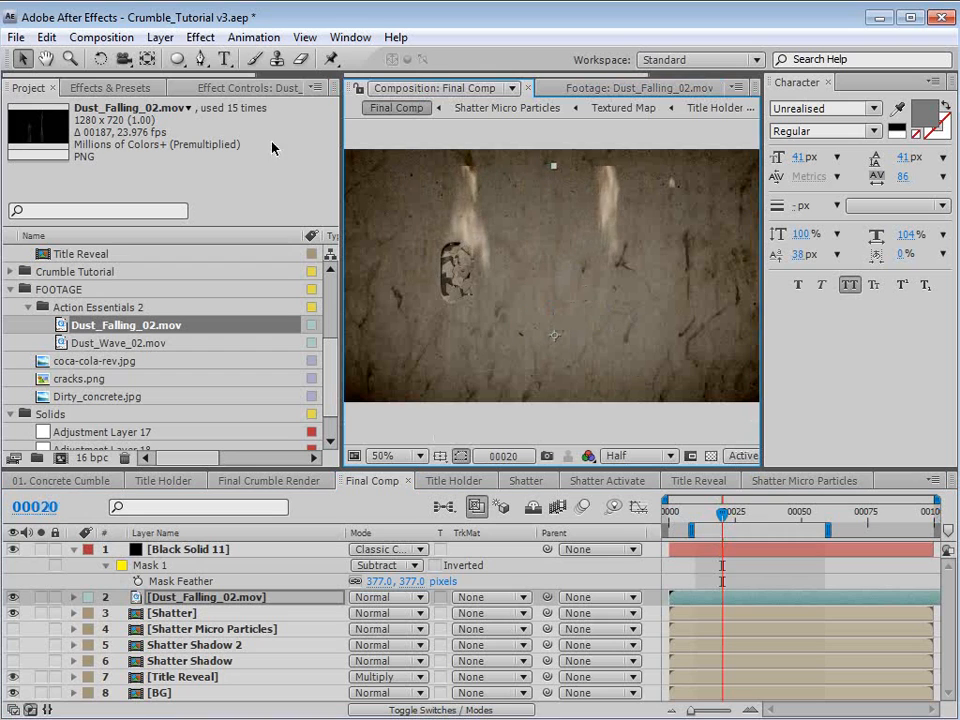
Solo the Dust_Falling_02.mov layer and draw a tall rectangular mask around its left dust stream
{"action": "left_click_drag", "start_coordinate": [177, 58], "coordinate": [248, 57]}
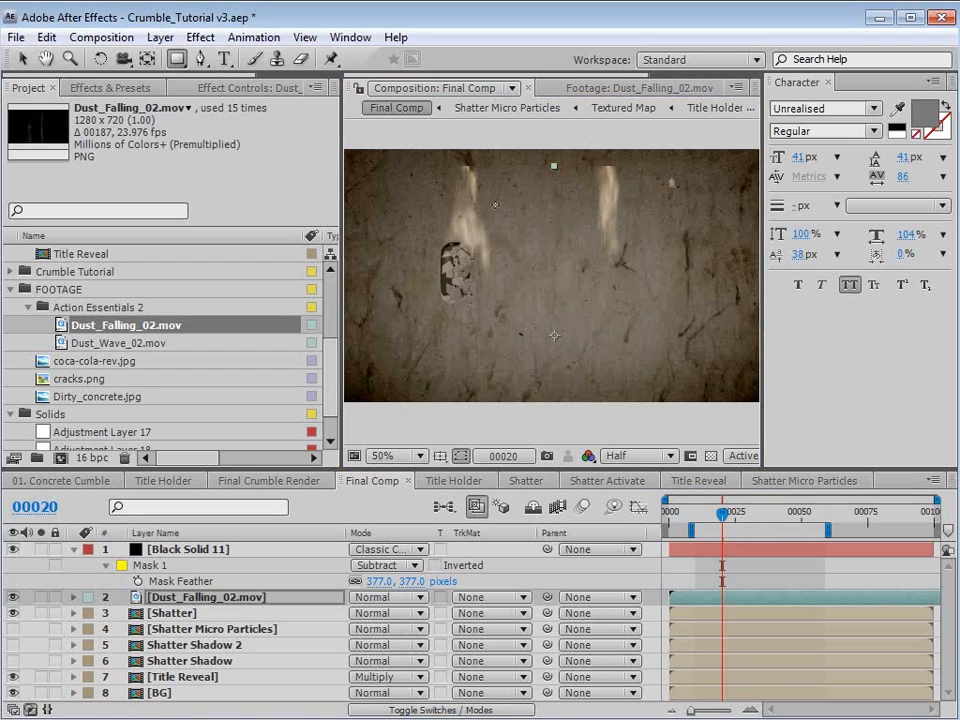
{"action": "left_click", "coordinate": [41, 598]}
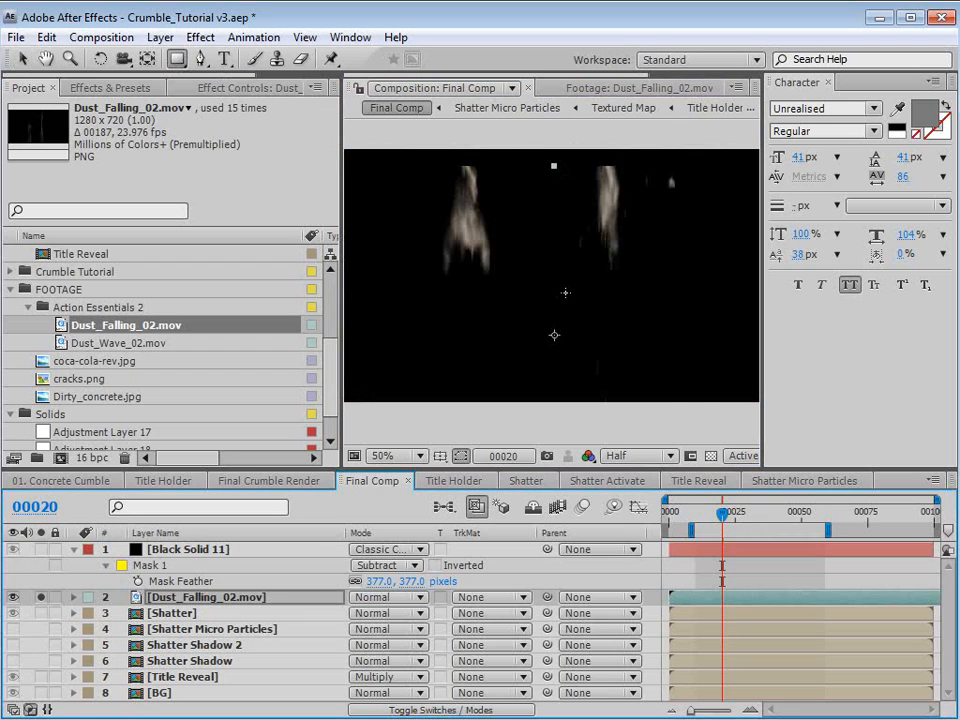
{"action": "scroll", "coordinate": [572, 301], "scroll_direction": "down", "scroll_amount": 1}
{"action": "key", "text": "v"}
{"action": "key", "text": "q"}
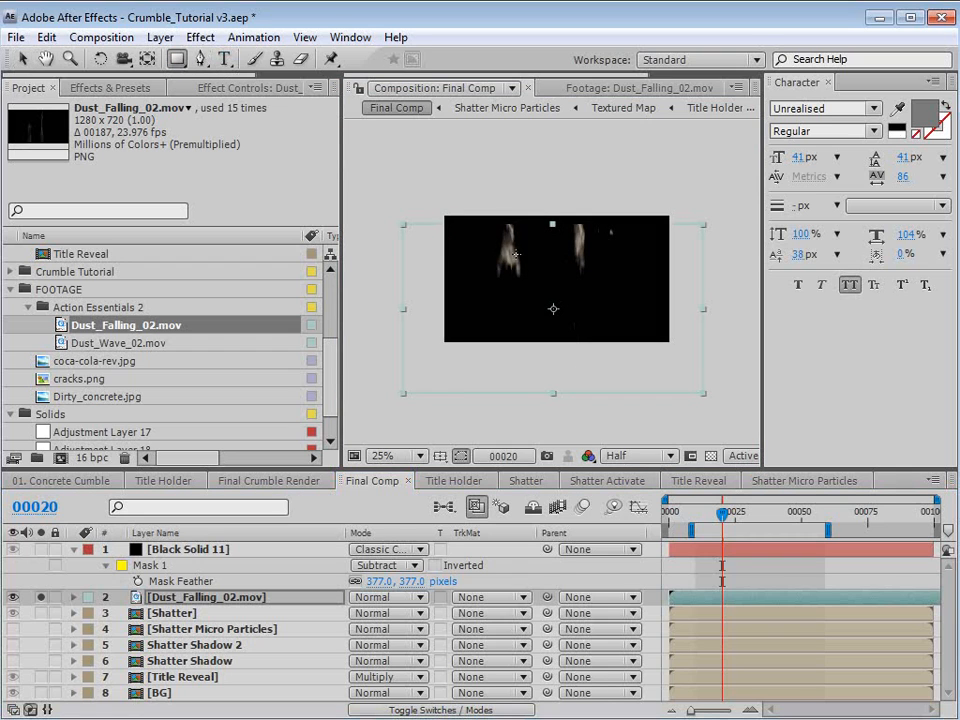
{"action": "left_click_drag", "start_coordinate": [484, 203], "coordinate": [536, 411]}
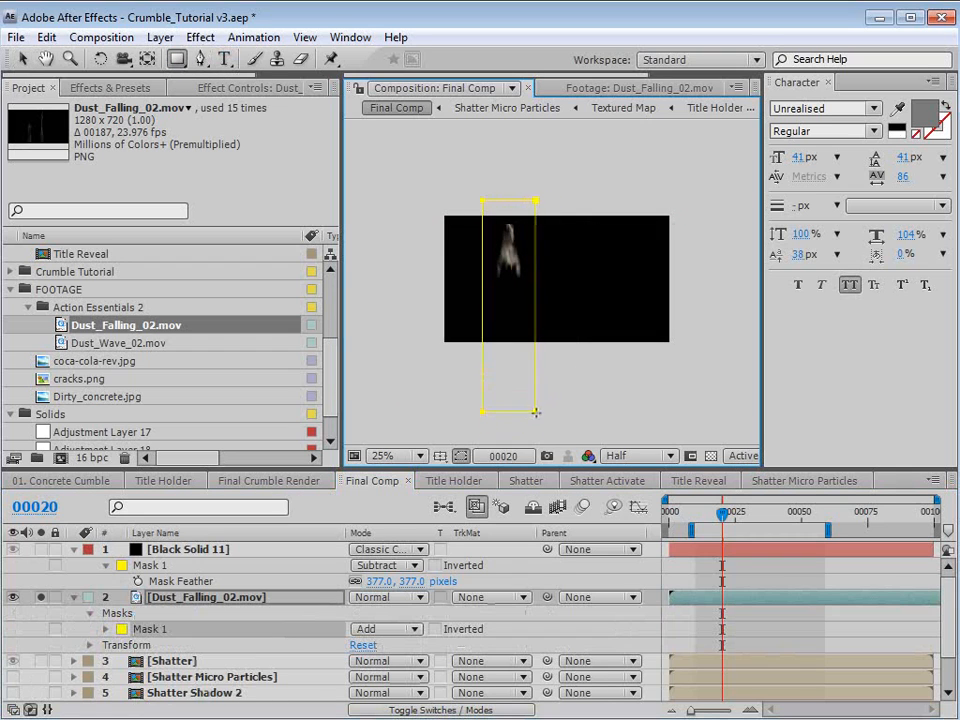
Duplicate the masked dust layer and move the copy's mask to the right, over the second dust stream
{"action": "left_click", "coordinate": [710, 600]}
{"action": "key", "text": "ctrl+d"}
{"action": "key", "text": "v"}
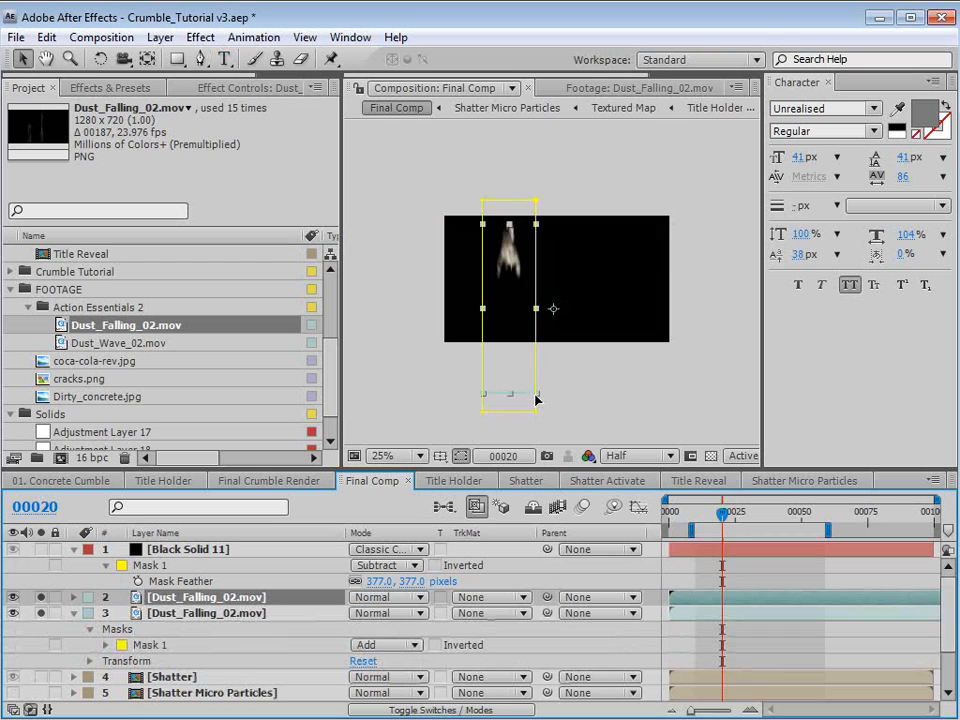
{"action": "left_click", "coordinate": [535, 202]}
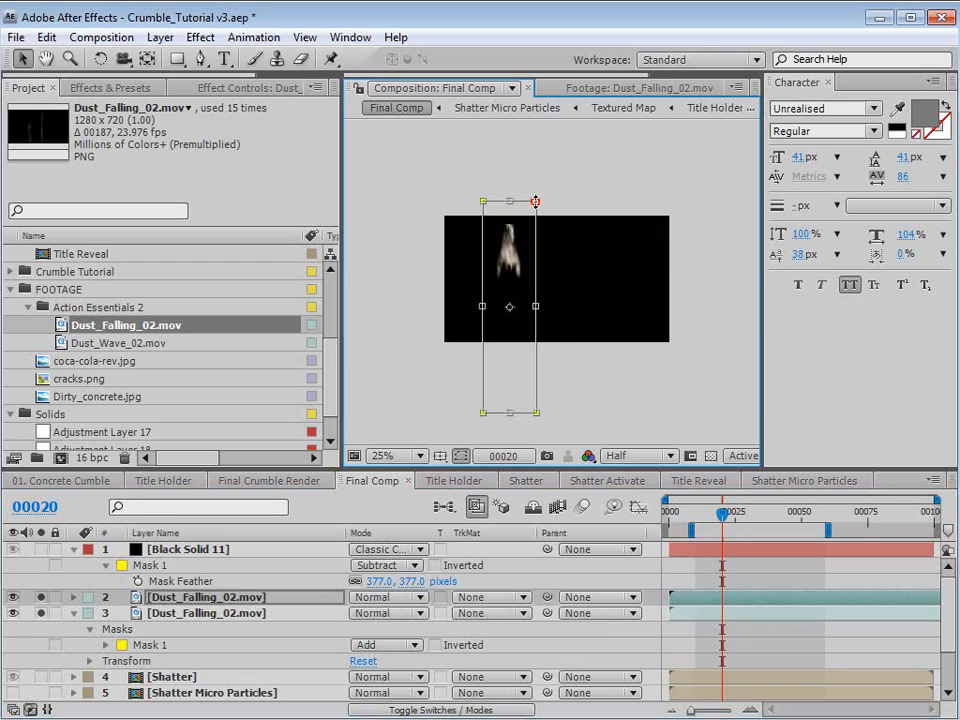
{"action": "left_click_drag", "start_coordinate": [520, 394], "coordinate": [589, 392]}
{"action": "left_click", "coordinate": [755, 634]}
{"action": "left_click", "coordinate": [739, 598]}
Check both dust streams at frame 37 and turn off solo on the two dust layers
{"action": "left_click_drag", "start_coordinate": [722, 513], "coordinate": [767, 513]}
{"action": "key", "text": "period"}
{"action": "left_click", "coordinate": [716, 574]}
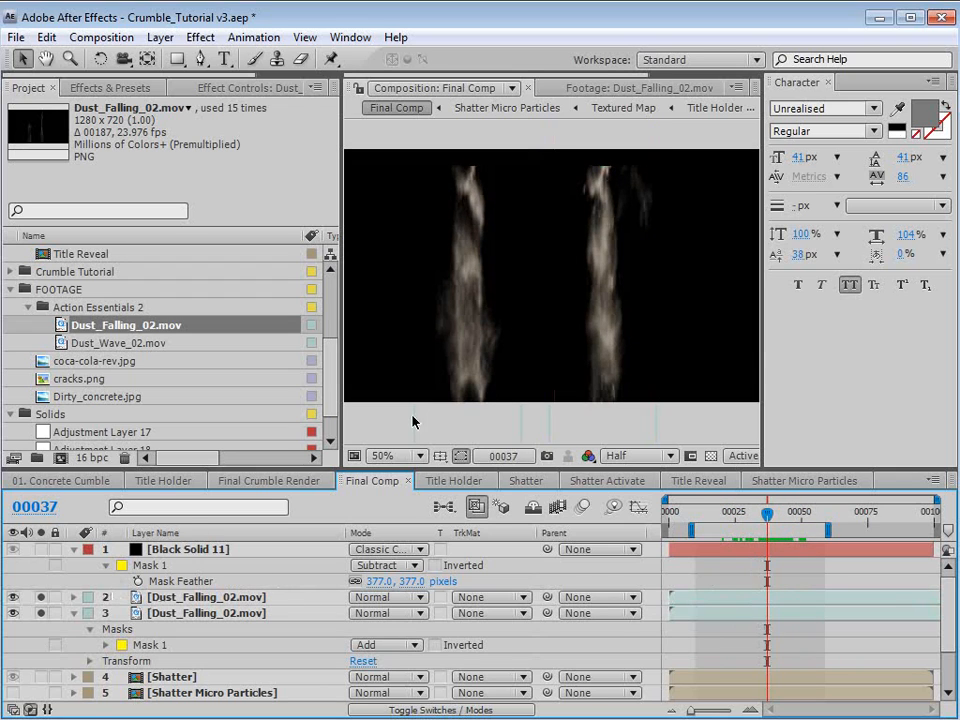
{"action": "left_click_drag", "start_coordinate": [45, 598], "coordinate": [46, 614]}
Draw a second rectangular mask over the top of the right dust stream, set to Subtract with a 52-pixel feather
{"action": "left_click", "coordinate": [184, 599]}
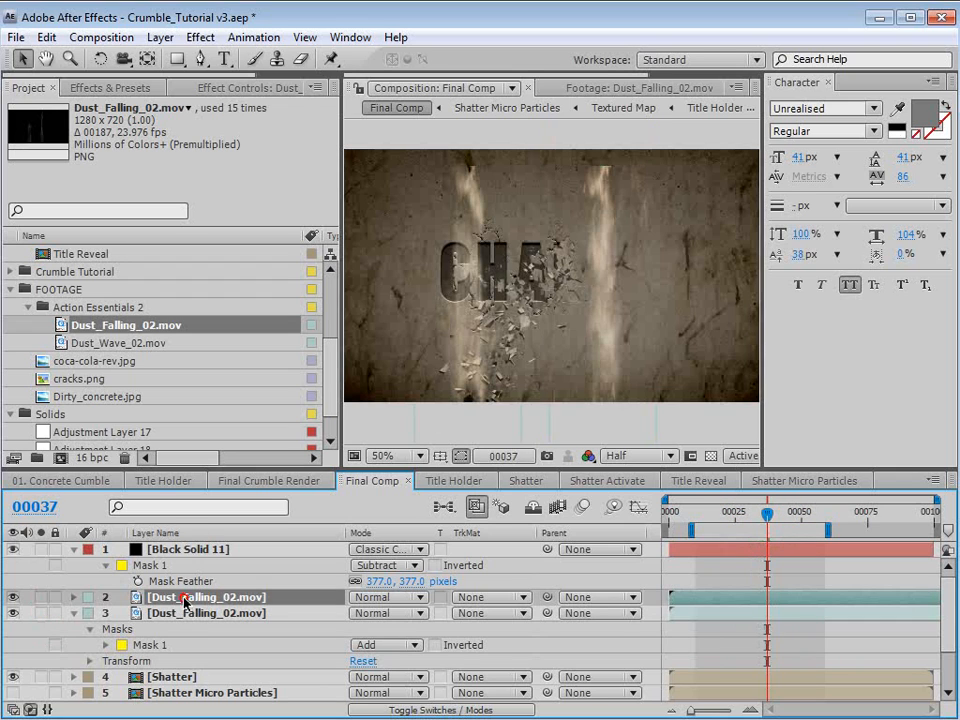
{"action": "left_click", "coordinate": [176, 60]}
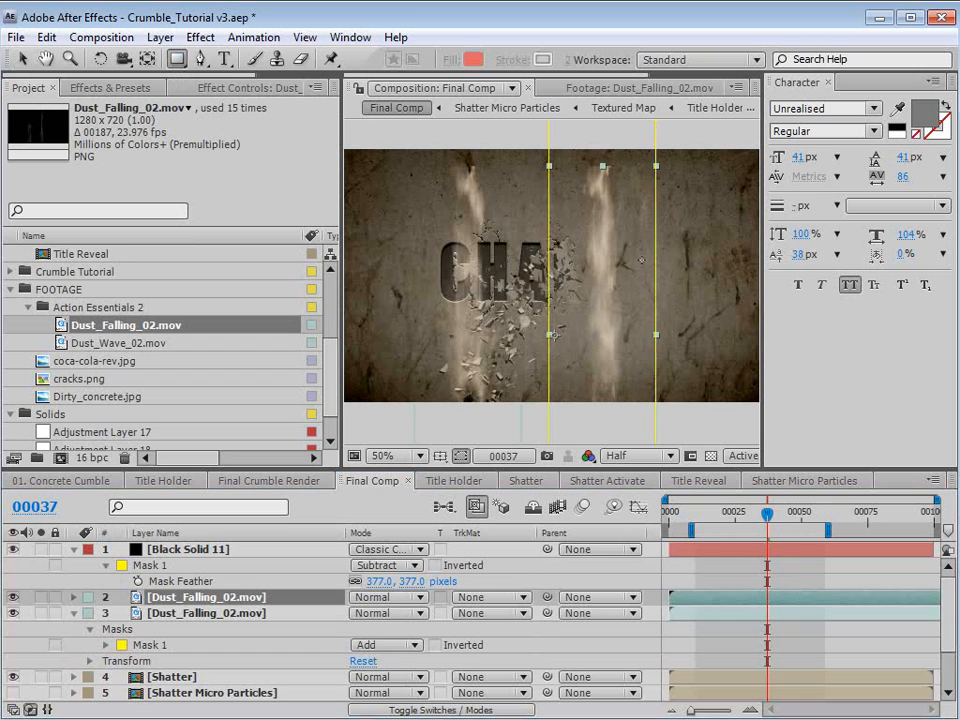
{"action": "key", "text": "comma"}
{"action": "left_click_drag", "start_coordinate": [511, 172], "coordinate": [646, 237]}
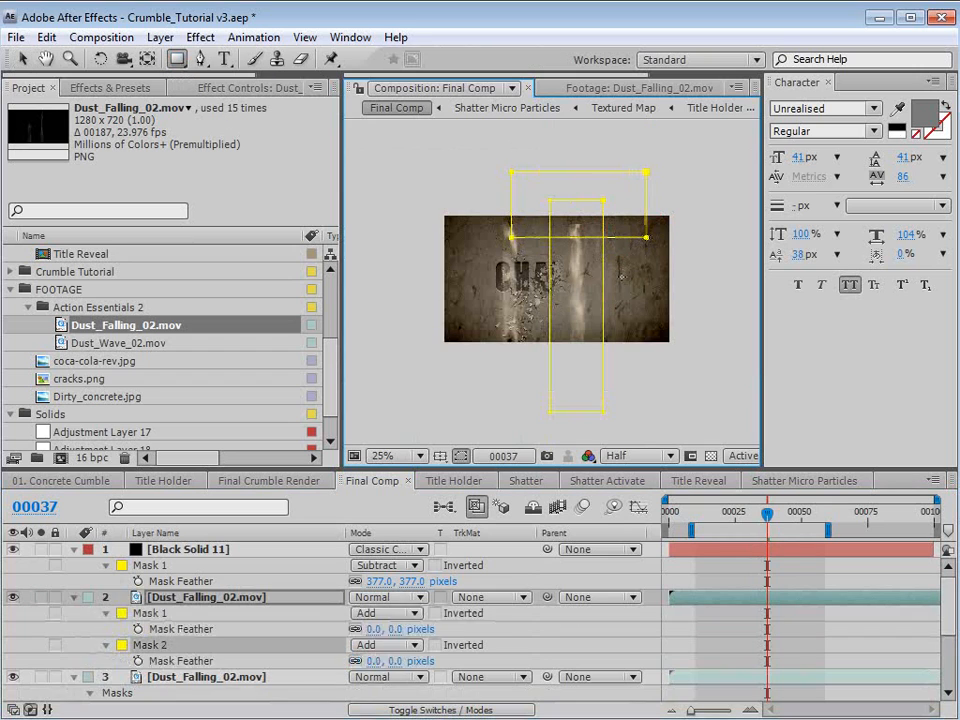
{"action": "left_click", "coordinate": [390, 645]}
{"action": "left_click", "coordinate": [420, 672]}
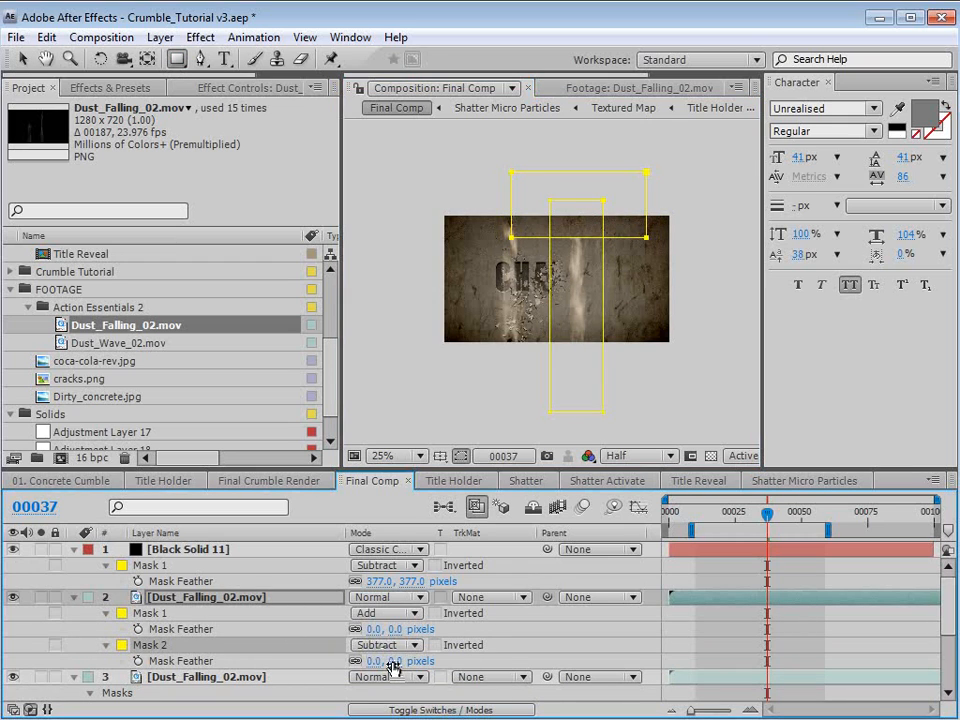
{"action": "left_click_drag", "start_coordinate": [392, 661], "coordinate": [427, 661]}
{"action": "key", "text": "period"}
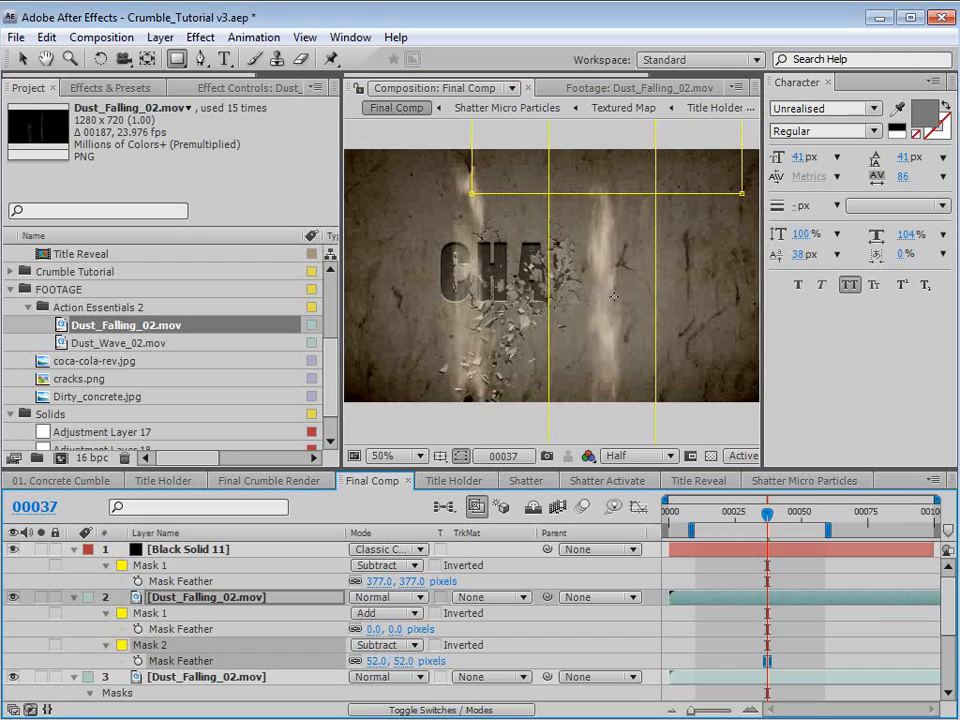
Draw a second rectangular mask over the top of the left dust stream, set to Subtract with a 36-pixel feather
{"action": "left_click", "coordinate": [724, 677]}
{"action": "left_click_drag", "start_coordinate": [479, 204], "coordinate": [504, 272]}
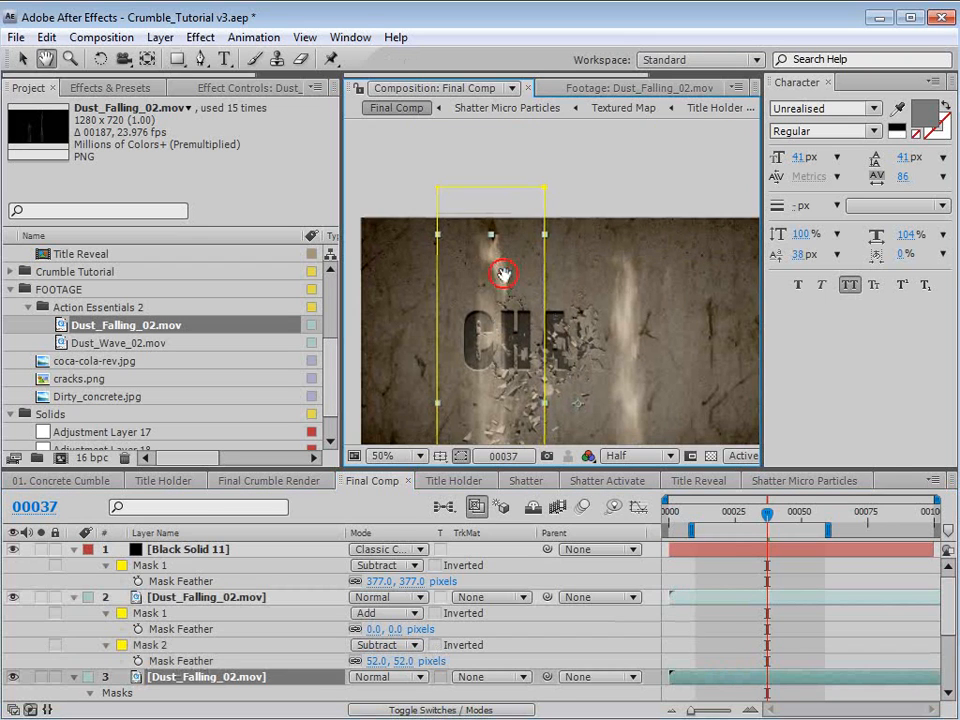
{"action": "left_click_drag", "start_coordinate": [572, 255], "coordinate": [605, 261]}
{"action": "left_click", "coordinate": [369, 621]}
{"action": "left_click", "coordinate": [386, 639]}
{"action": "key", "text": "f"}
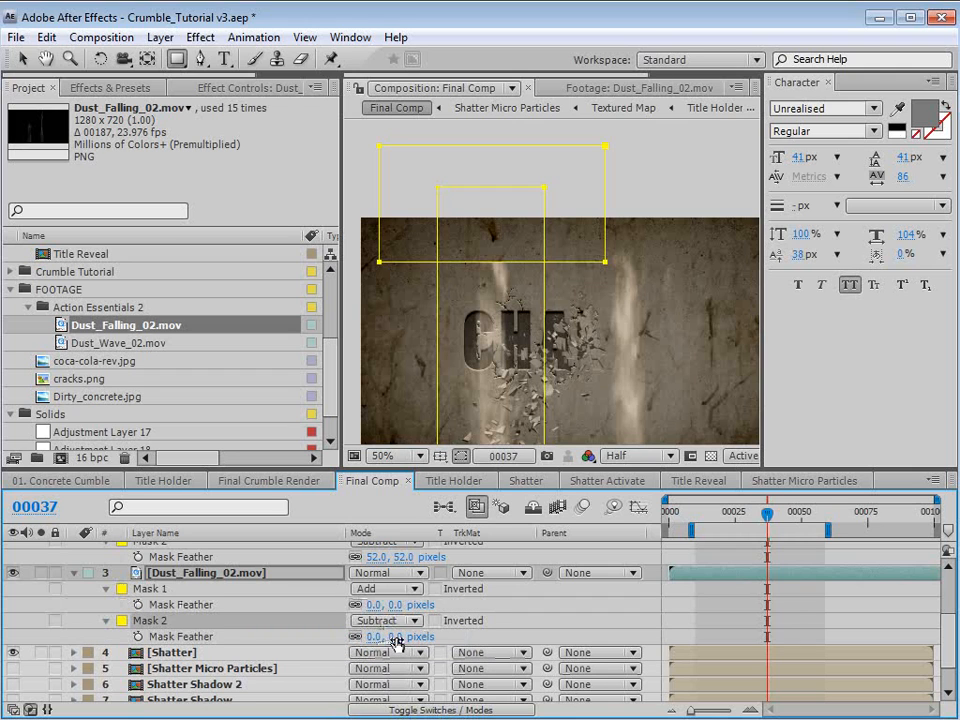
{"action": "left_click_drag", "start_coordinate": [396, 636], "coordinate": [421, 636]}
{"action": "left_click", "coordinate": [735, 604]}
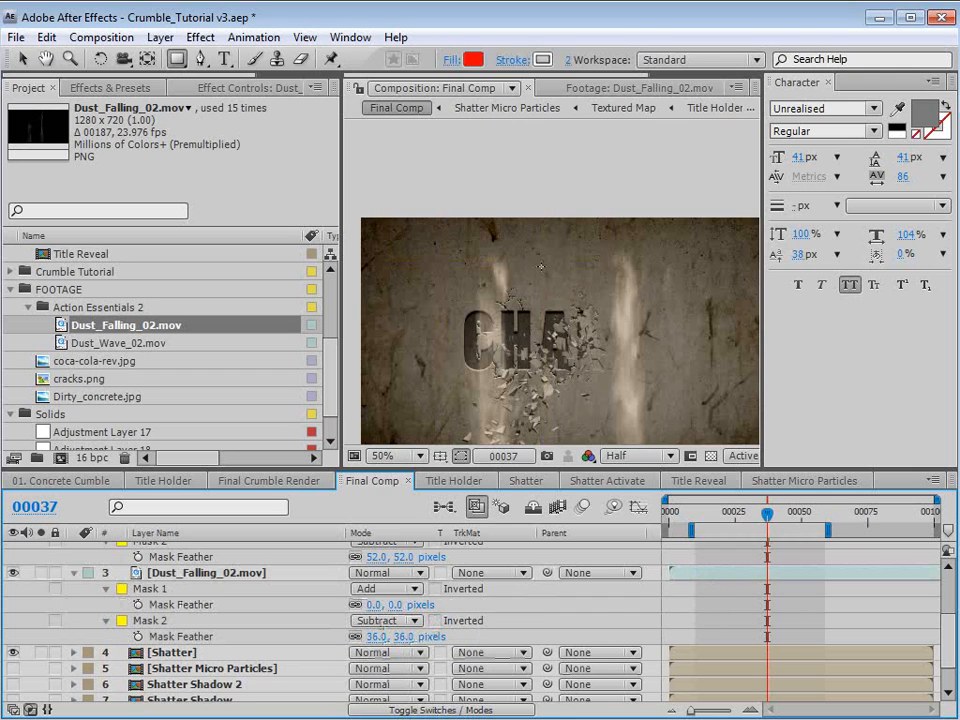
Recentre the composition and check the softened dust streams at frame 17
{"action": "left_click_drag", "start_coordinate": [563, 320], "coordinate": [548, 216]}
{"action": "left_click", "coordinate": [697, 512]}
{"action": "left_click_drag", "start_coordinate": [697, 512], "coordinate": [713, 512]}
{"action": "scroll", "coordinate": [713, 587], "scroll_direction": "down", "scroll_amount": 1}
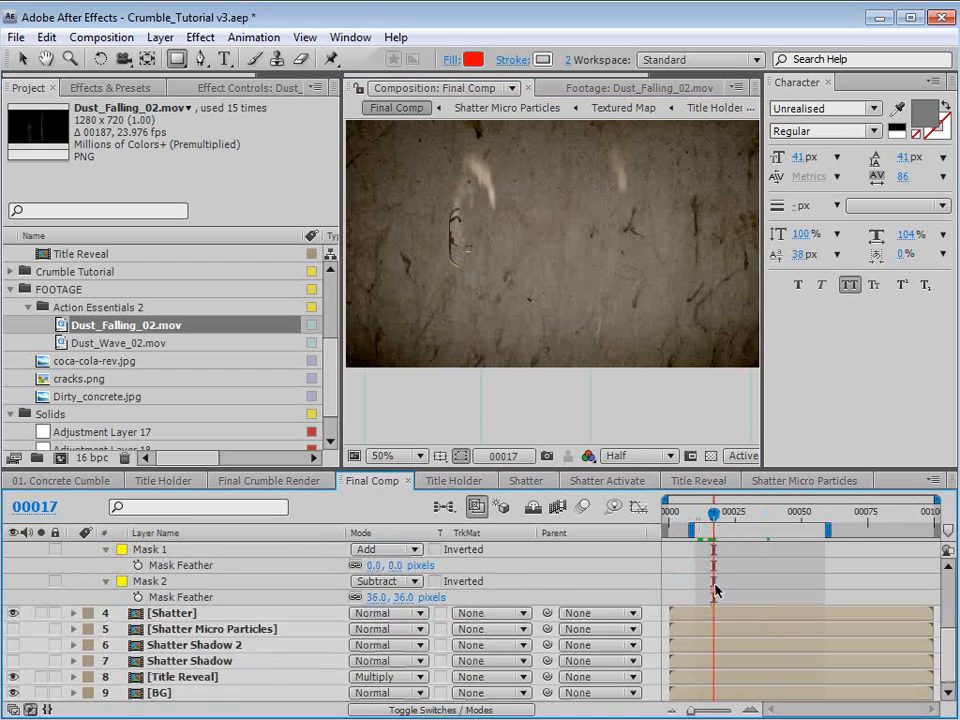
Collapse the mask properties of both dust layers, enlarge the timeline area and recentre the composition
{"action": "scroll", "coordinate": [715, 590], "scroll_direction": "up", "scroll_amount": 2}
{"action": "left_click", "coordinate": [73, 549]}
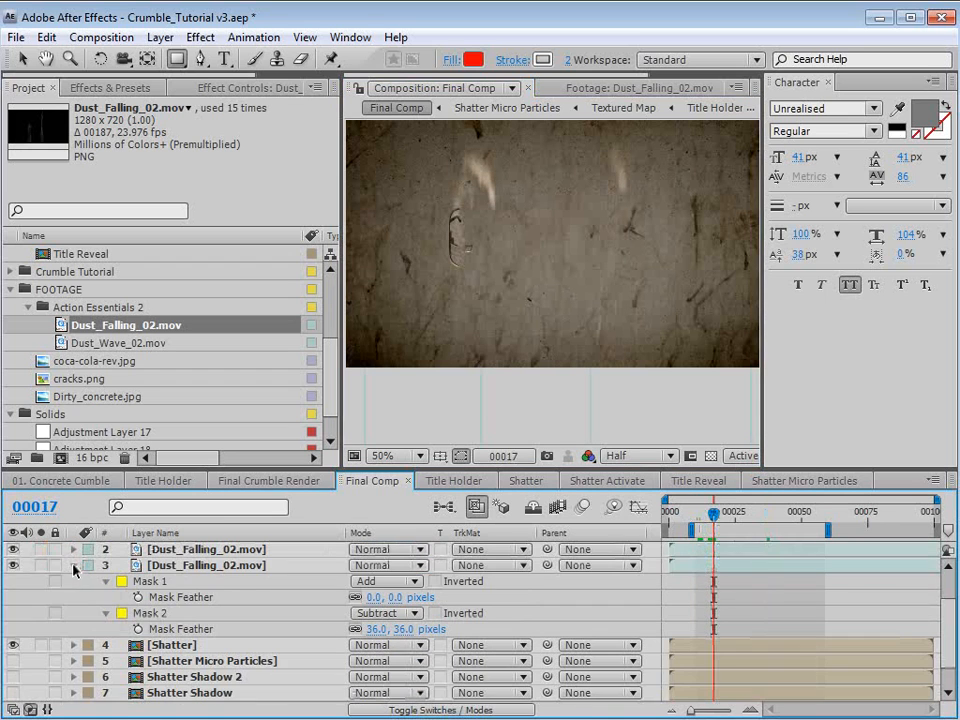
{"action": "left_click", "coordinate": [73, 565]}
{"action": "left_click_drag", "start_coordinate": [306, 468], "coordinate": [306, 404]}
{"action": "key", "text": "h"}
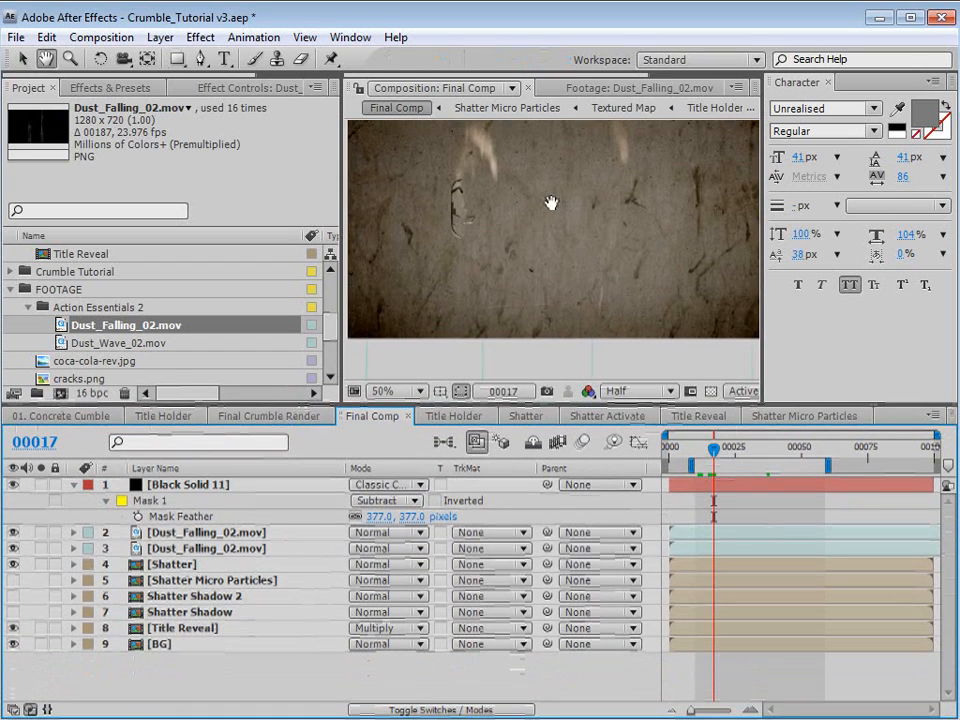
{"action": "left_click_drag", "start_coordinate": [551, 203], "coordinate": [565, 231]}
{"action": "key", "text": "q"}
Hide the lower dust layer and position the upper layer's dust stream beneath the letter C, checking it at frame 31
{"action": "left_click", "coordinate": [12, 548]}
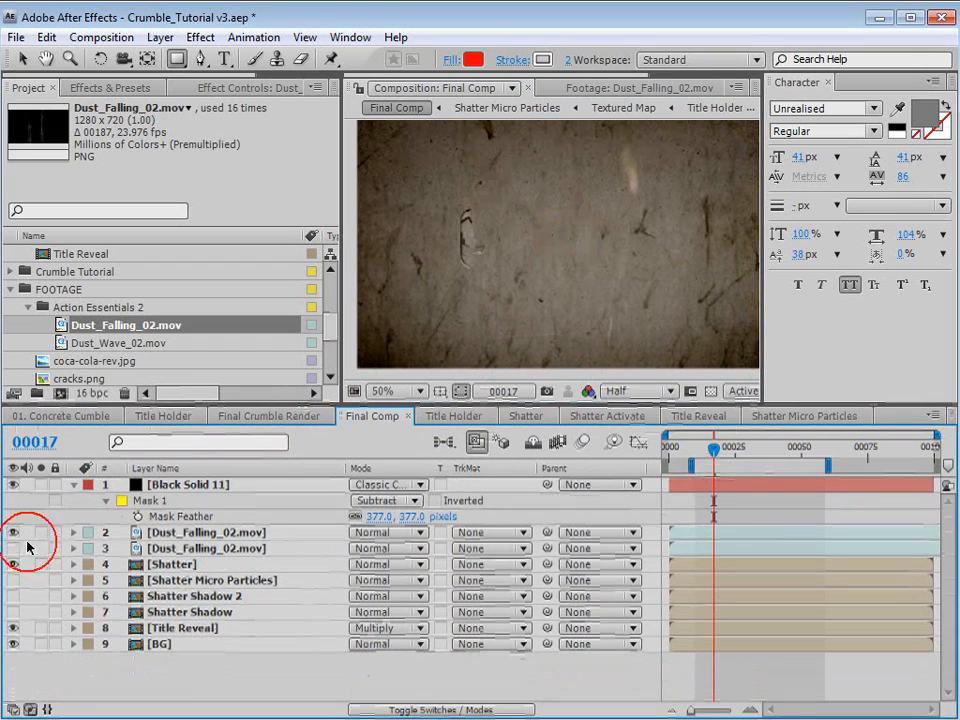
{"action": "left_click", "coordinate": [190, 532]}
{"action": "key", "text": "v"}
{"action": "left_click_drag", "start_coordinate": [630, 191], "coordinate": [469, 244]}
{"action": "left_click", "coordinate": [733, 447]}
{"action": "left_click_drag", "start_coordinate": [733, 441], "coordinate": [751, 447]}
{"action": "left_click_drag", "start_coordinate": [455, 311], "coordinate": [464, 312]}
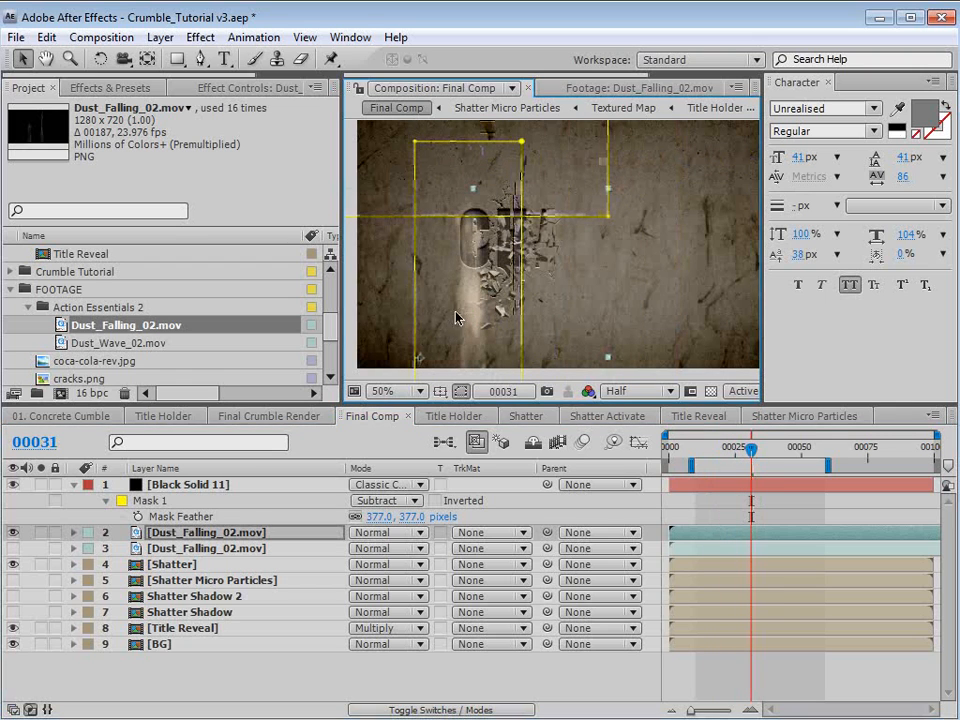
Set the opacity of the dust stream beneath the letter C to 64% and check it at frame 35
{"action": "key", "text": "t"}
{"action": "left_click_drag", "start_coordinate": [357, 549], "coordinate": [329, 551]}
{"action": "mouse_move", "coordinate": [751, 447]}
{"action": "left_mouse_down"}
{"action": "mouse_move", "coordinate": [712, 456]}
{"action": "mouse_move", "coordinate": [761, 456]}
{"action": "left_mouse_up"}
Show the lower dust layer again, delay its start to about frame 8 and move its stream beneath the letter H
{"action": "left_click", "coordinate": [208, 568]}
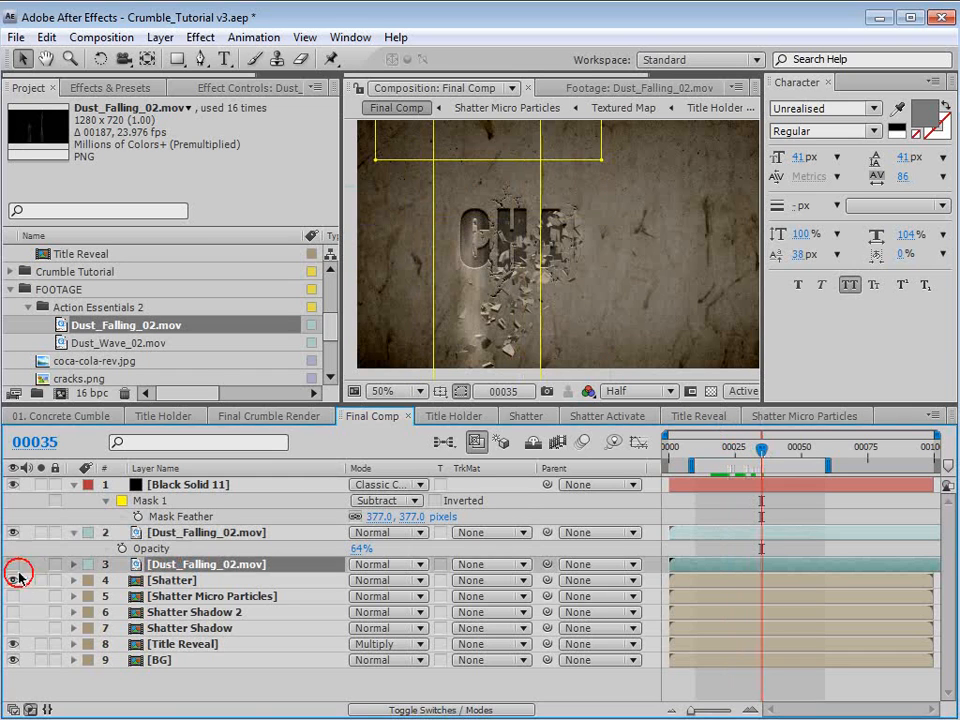
{"action": "left_click", "coordinate": [14, 565]}
{"action": "mouse_move", "coordinate": [729, 452]}
{"action": "left_mouse_down"}
{"action": "mouse_move", "coordinate": [713, 450]}
{"action": "mouse_move", "coordinate": [729, 450]}
{"action": "left_mouse_up"}
{"action": "left_click", "coordinate": [706, 565]}
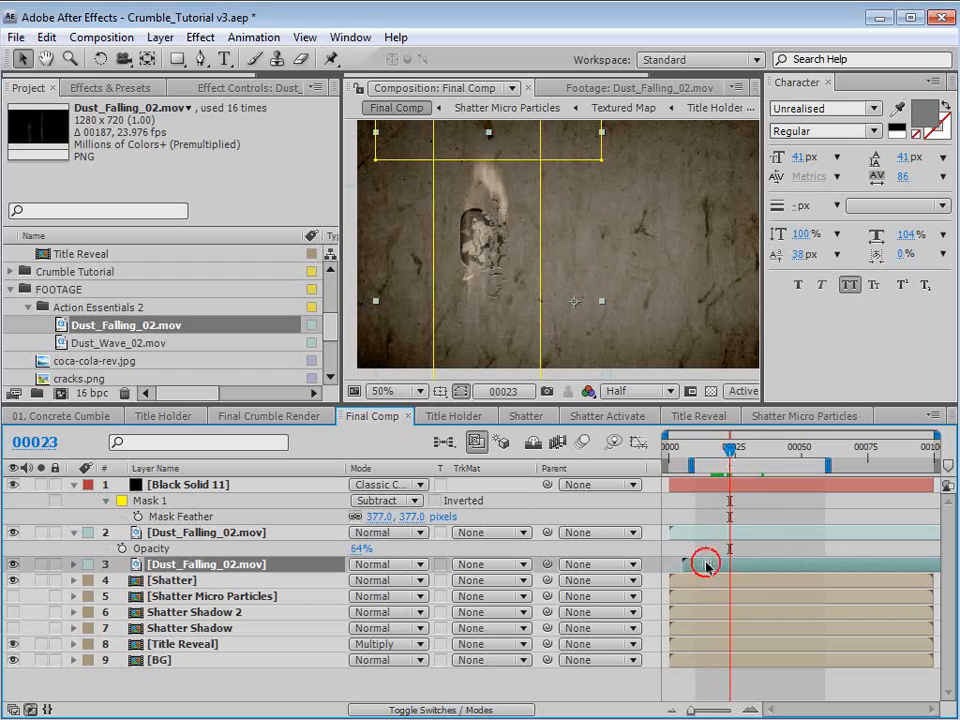
{"action": "left_click_drag", "start_coordinate": [493, 214], "coordinate": [510, 279]}
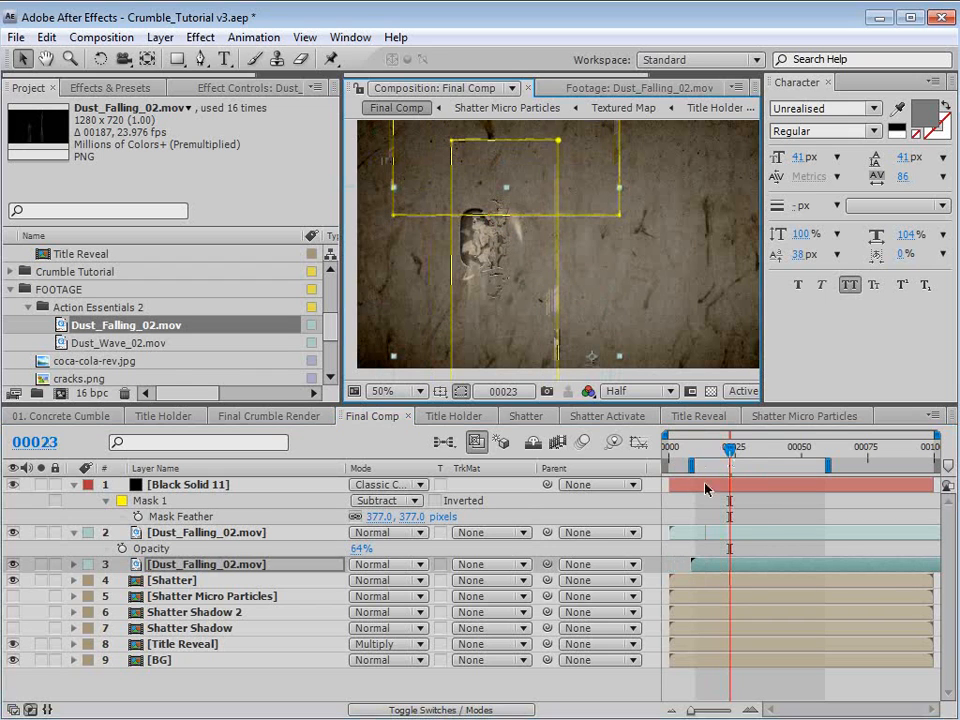
{"action": "left_click_drag", "start_coordinate": [729, 449], "coordinate": [764, 450]}
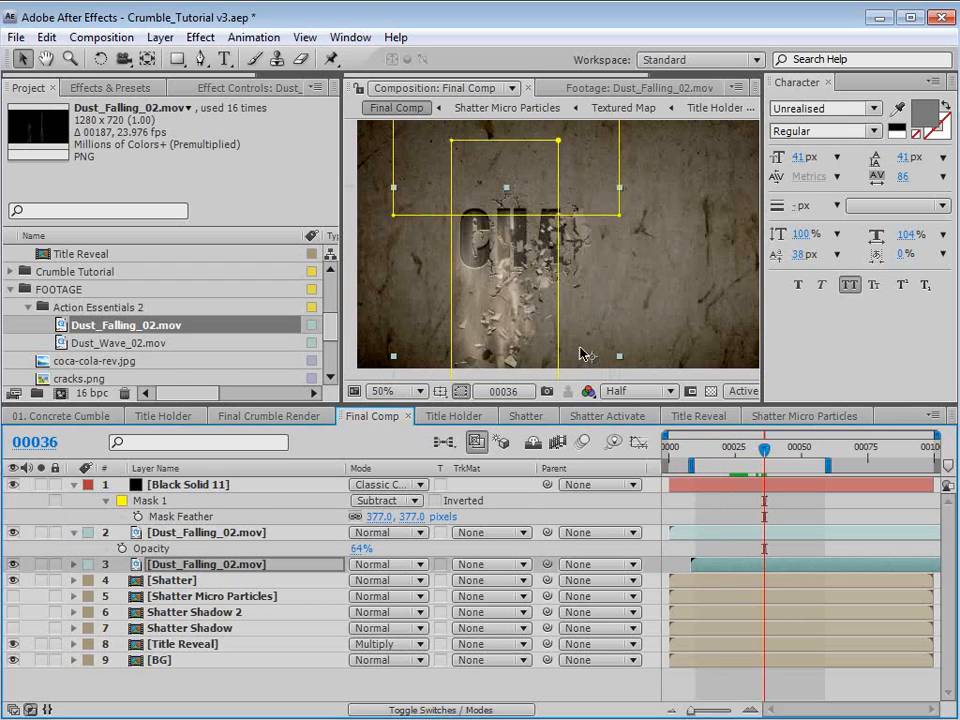
Fine-tune the position of the dust stream beneath the H and set its opacity to 69%
{"action": "left_click_drag", "start_coordinate": [508, 325], "coordinate": [519, 322]}
{"action": "key", "text": "alt+shift+t"}
{"action": "left_click_drag", "start_coordinate": [362, 580], "coordinate": [330, 581]}
Duplicate the 64% opacity dust layer, place the copy beneath the letter A and scale it to 87%
{"action": "left_click", "coordinate": [734, 535]}
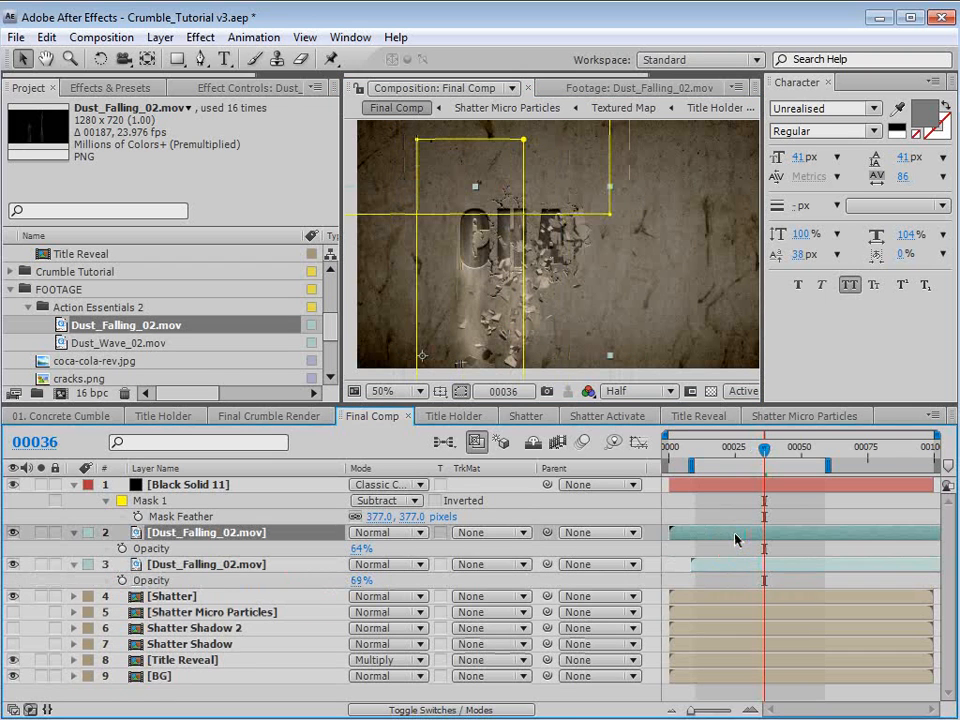
{"action": "key", "text": "ctrl+d"}
{"action": "left_click_drag", "start_coordinate": [472, 320], "coordinate": [559, 320]}
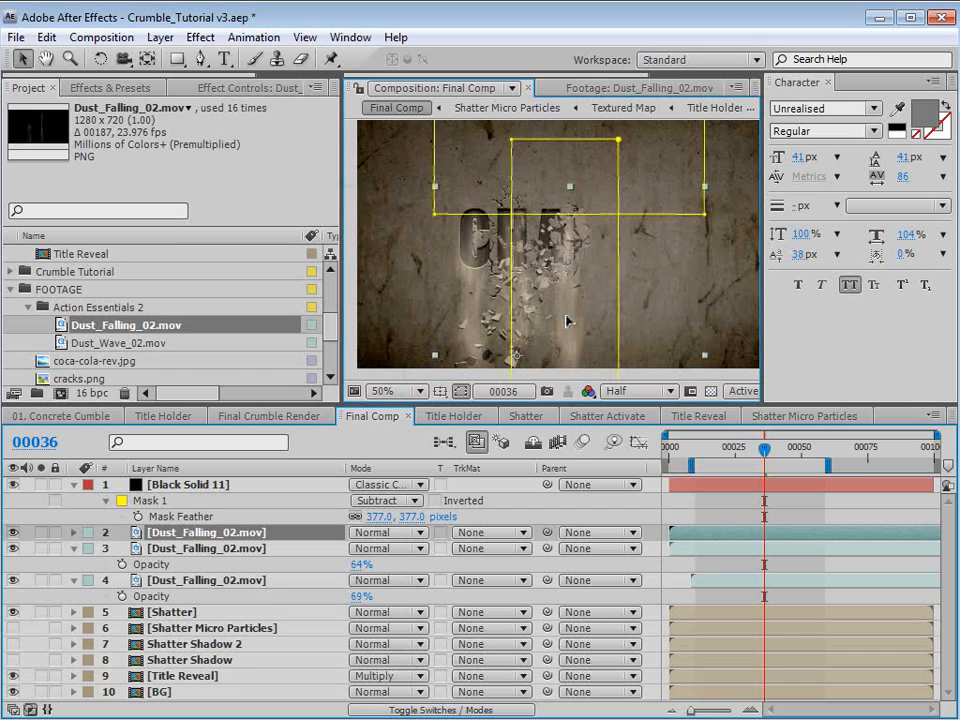
{"action": "key", "text": "s"}
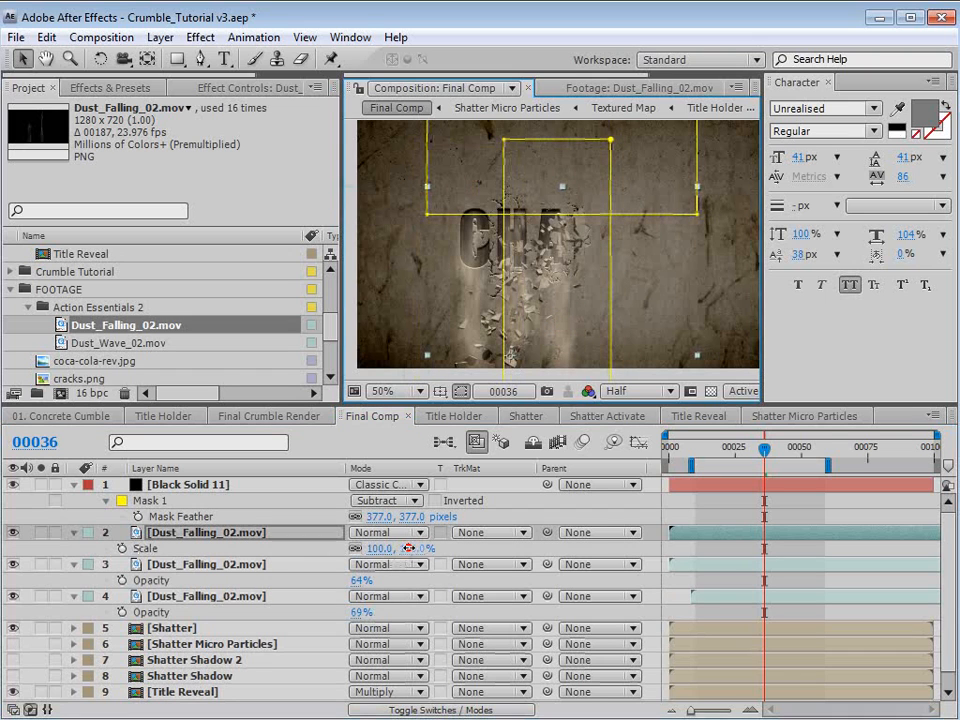
{"action": "left_click_drag", "start_coordinate": [408, 548], "coordinate": [395, 543]}
{"action": "left_click_drag", "start_coordinate": [551, 347], "coordinate": [570, 315]}
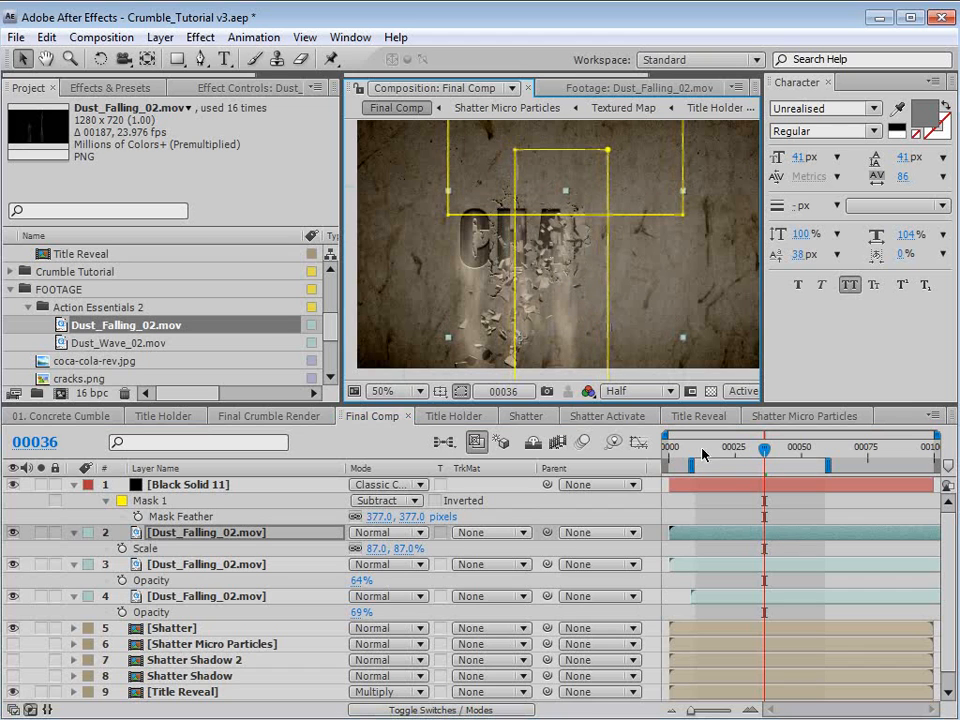
Delay the scaled dust copy to start at about frame 16 and scrub through to check its timing
{"action": "left_click_drag", "start_coordinate": [708, 541], "coordinate": [722, 536]}
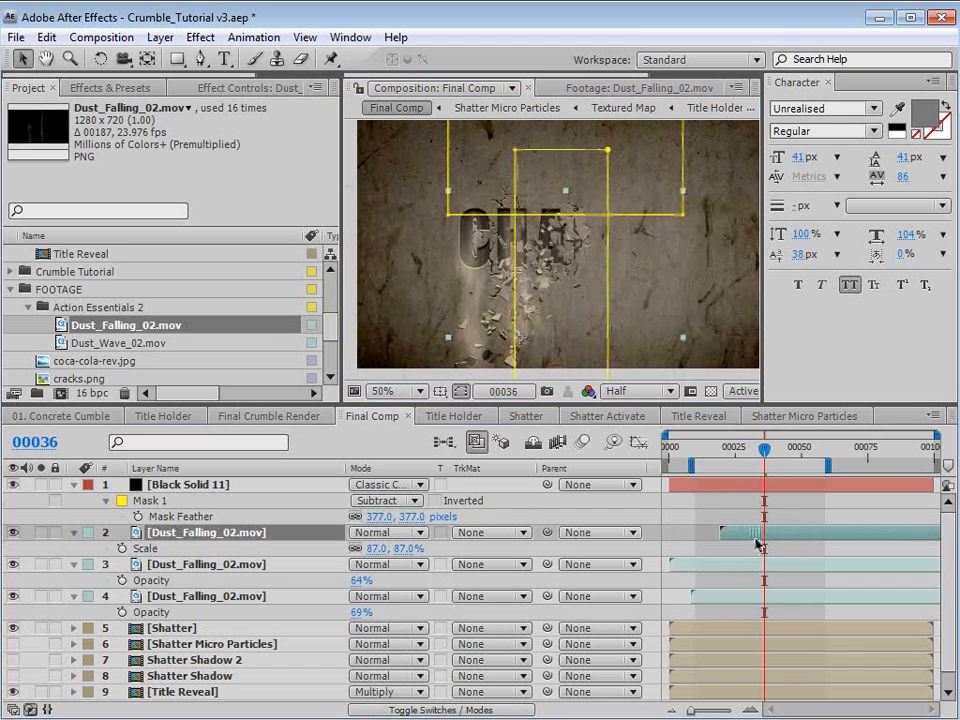
{"action": "left_click", "coordinate": [724, 448]}
{"action": "left_click_drag", "start_coordinate": [724, 448], "coordinate": [778, 458]}
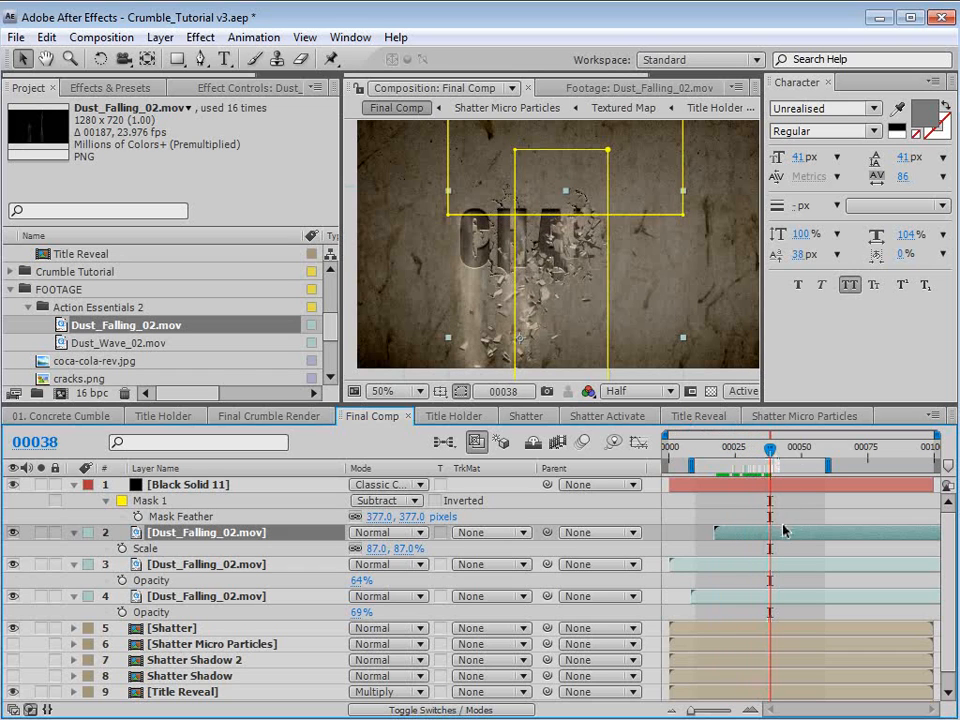
Duplicate all three dust layers, stack the copies above the originals and start them about 32 frames later
{"action": "left_click", "coordinate": [744, 598], "text": "shift"}
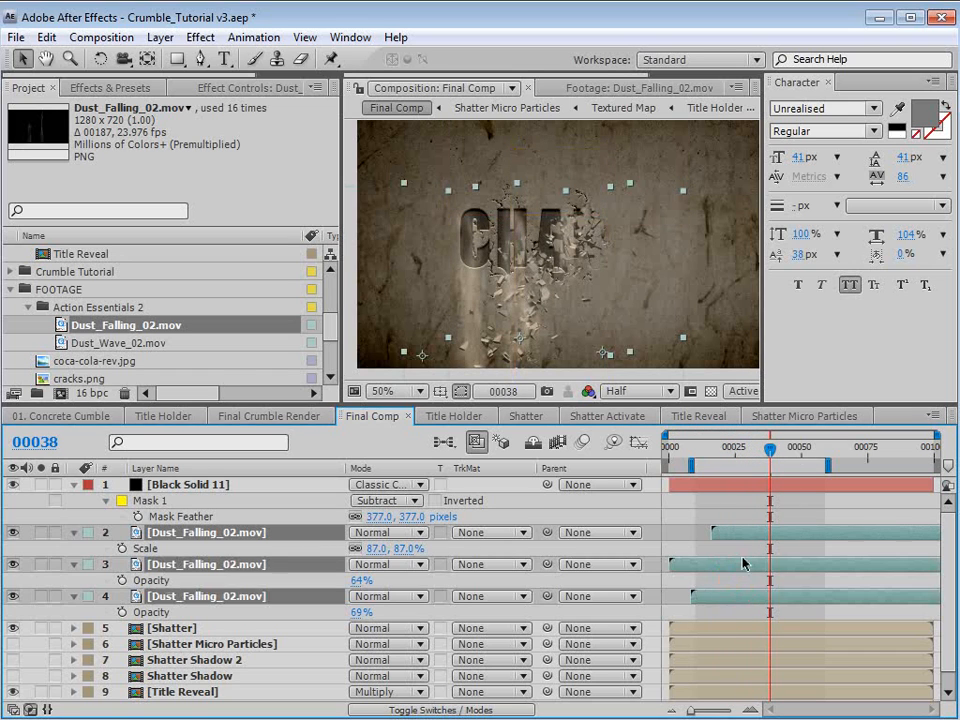
{"action": "key", "text": "ctrl+d"}
{"action": "left_click_drag", "start_coordinate": [190, 582], "coordinate": [204, 532]}
{"action": "left_click_drag", "start_coordinate": [681, 549], "coordinate": [764, 518]}
{"action": "mouse_move", "coordinate": [769, 449]}
{"action": "left_mouse_down"}
{"action": "mouse_move", "coordinate": [745, 449]}
{"action": "mouse_move", "coordinate": [771, 449]}
{"action": "left_mouse_up"}
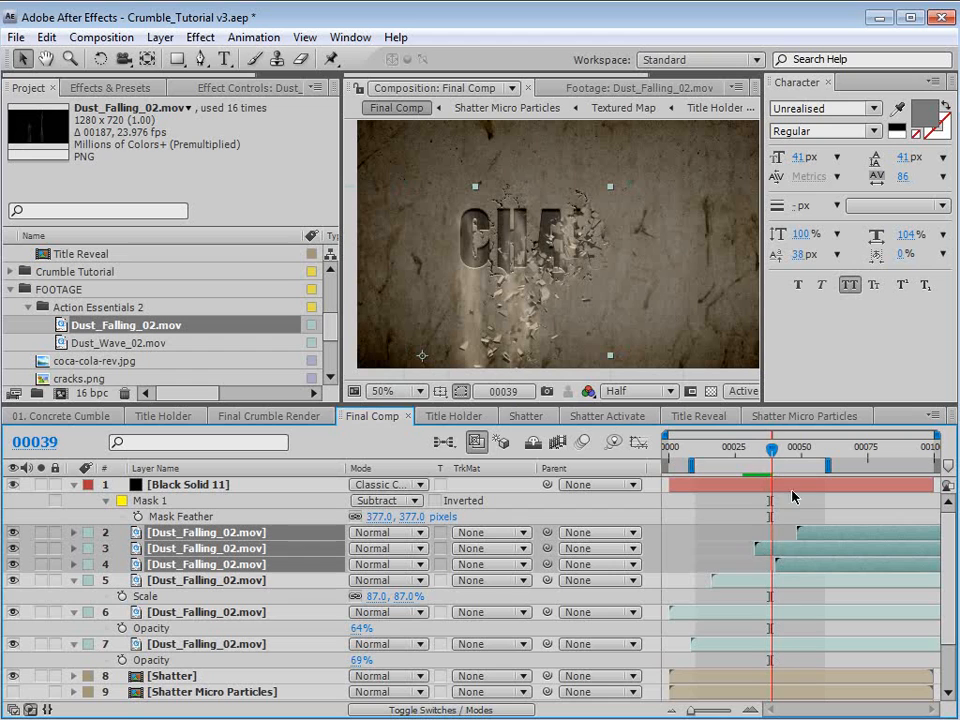
Move the three dust copies beneath the letters N, G and E and shift them earlier to start between about frames 20 and 36
{"action": "left_click_drag", "start_coordinate": [795, 559], "coordinate": [789, 552]}
{"action": "left_click_drag", "start_coordinate": [511, 271], "coordinate": [615, 285]}
{"action": "left_click_drag", "start_coordinate": [792, 548], "coordinate": [770, 556]}
{"action": "left_click", "coordinate": [741, 506]}
{"action": "left_click_drag", "start_coordinate": [771, 449], "coordinate": [838, 451]}
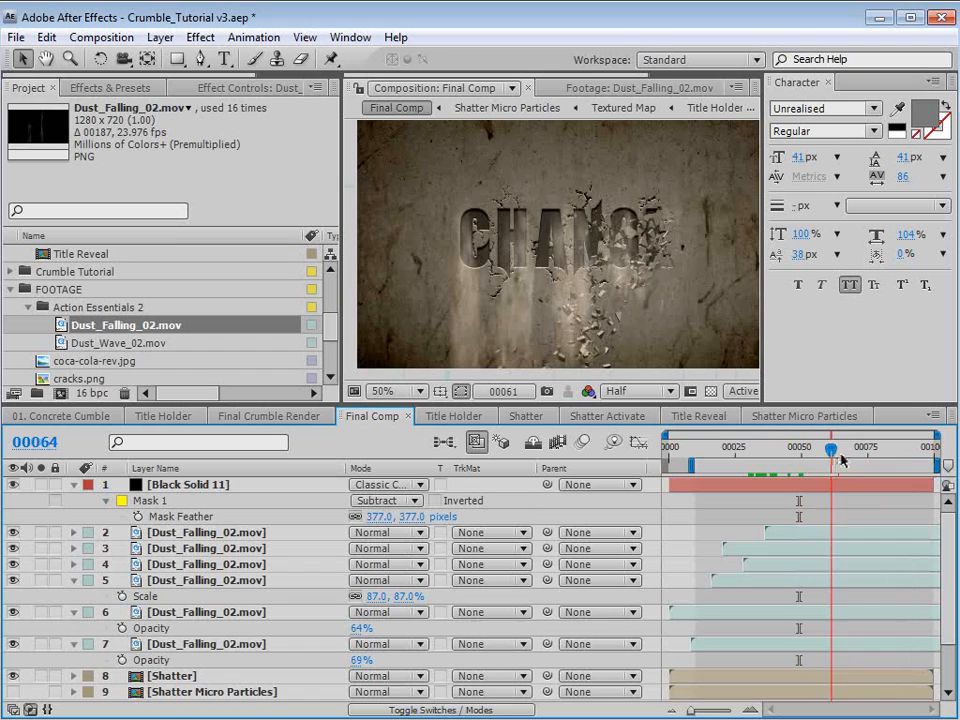
Duplicate the top dust layer, shift the copy toward the letter S and start it at about frame 45
{"action": "left_click", "coordinate": [789, 536]}
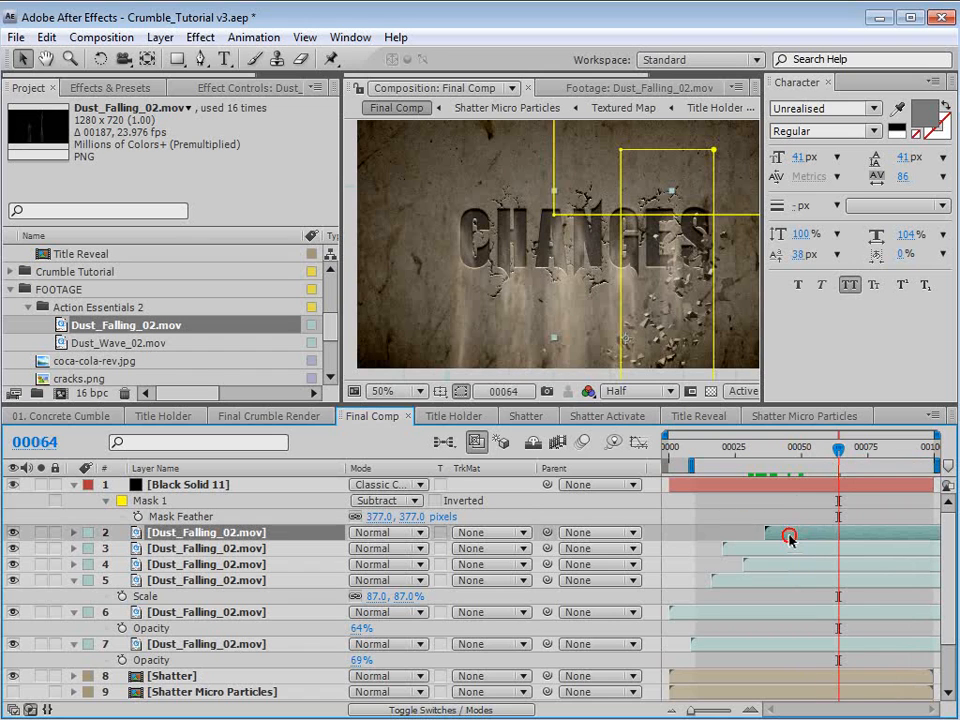
{"action": "key", "text": "ctrl+d"}
{"action": "left_click_drag", "start_coordinate": [776, 531], "coordinate": [826, 532]}
{"action": "left_click_drag", "start_coordinate": [668, 311], "coordinate": [708, 313]}
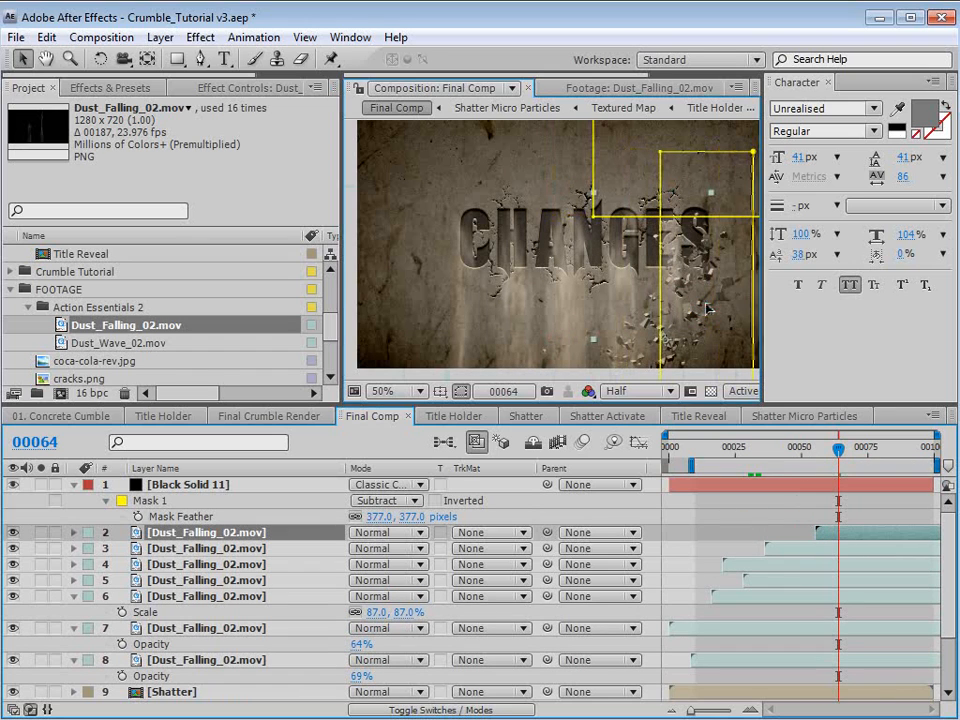
{"action": "left_click_drag", "start_coordinate": [880, 531], "coordinate": [854, 534]}
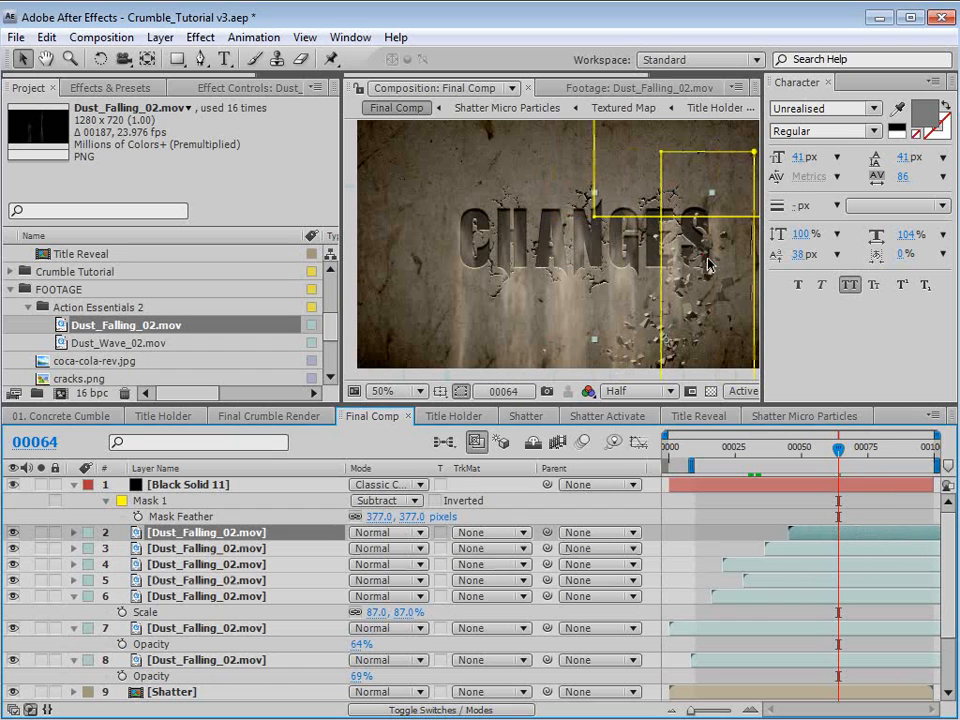
{"action": "left_click_drag", "start_coordinate": [839, 452], "coordinate": [861, 455]}
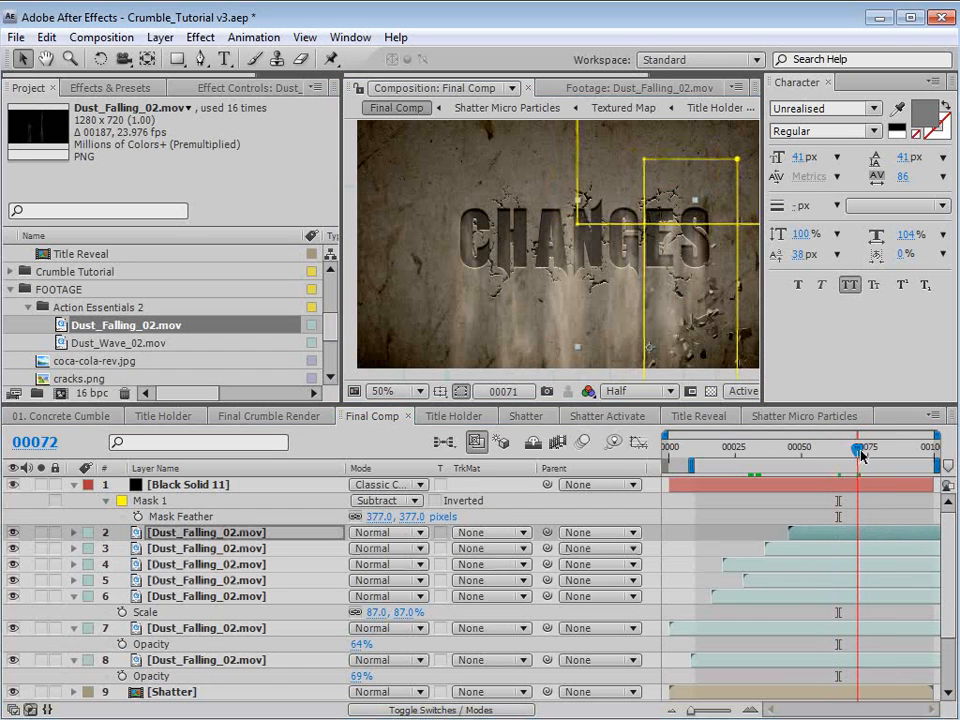
Collapse the scaled dust layer's properties and check all the dust streams at frame 79
{"action": "left_click", "coordinate": [73, 596]}
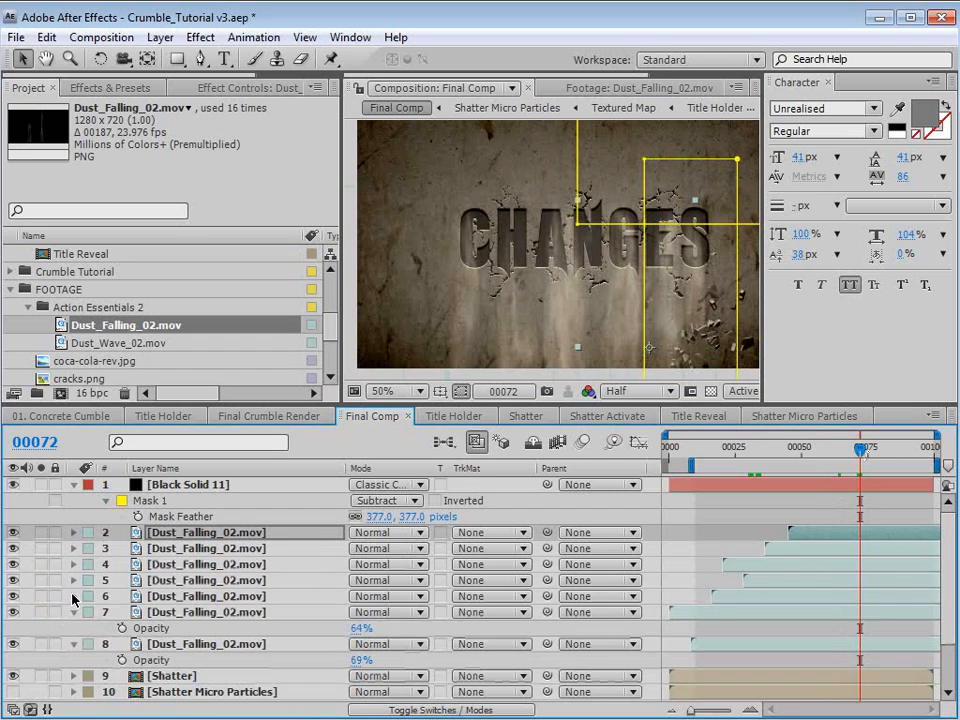
{"action": "left_click_drag", "start_coordinate": [874, 450], "coordinate": [878, 450]}
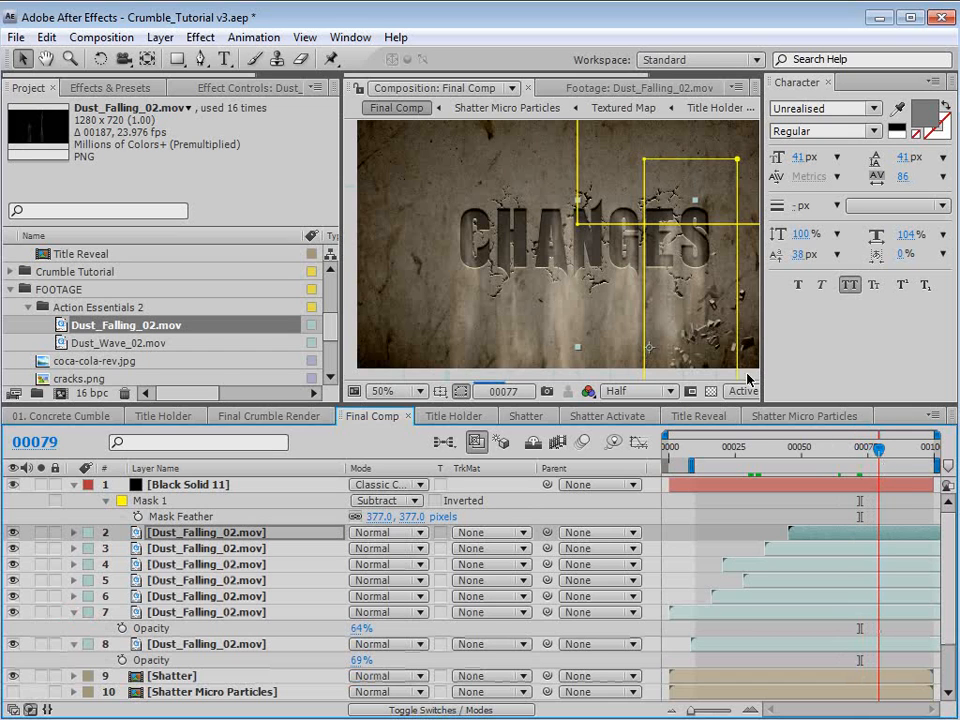
{"action": "scroll", "coordinate": [478, 279], "scroll_direction": "up", "scroll_amount": 1}
{"action": "scroll", "coordinate": [440, 222], "scroll_direction": "down", "scroll_amount": 1}
{"action": "left_click_drag", "start_coordinate": [543, 262], "coordinate": [493, 238]}
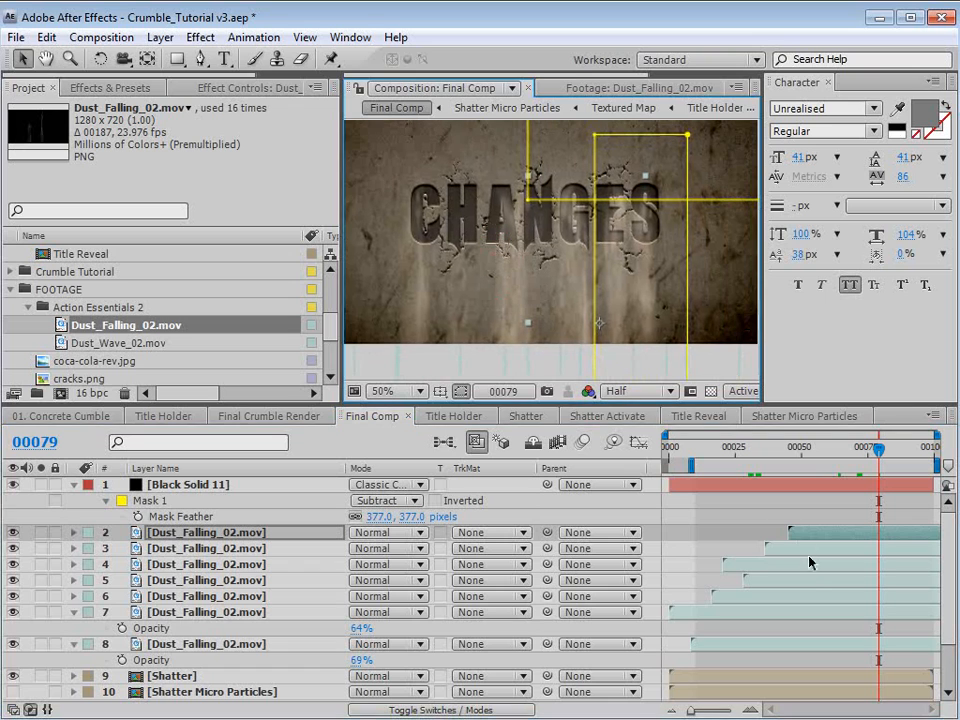
{"action": "left_click", "coordinate": [736, 640], "text": "shift"}
{"action": "key", "text": "t"}
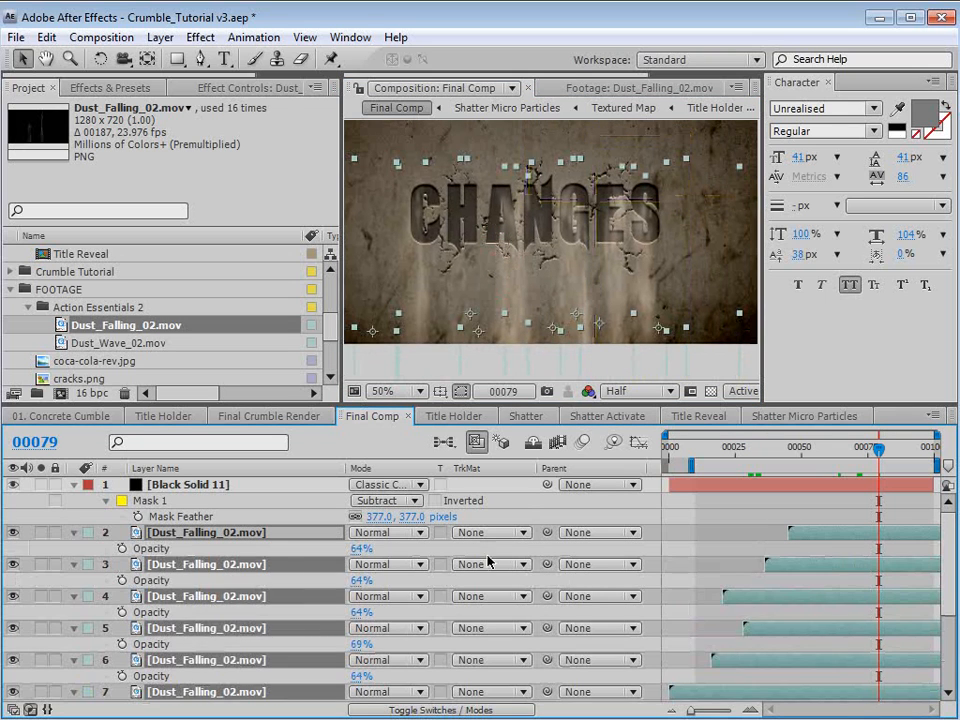
{"action": "left_click", "coordinate": [122, 549]}
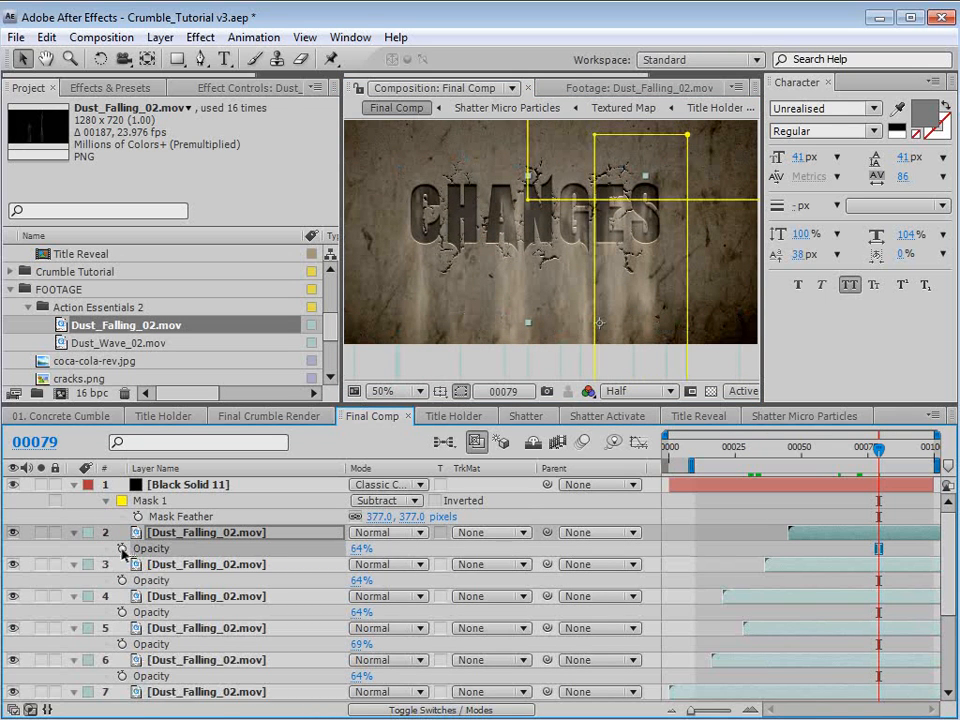
Collapse all layers, select the seven dust layers and add an opacity keyframe to each at frame 79
{"action": "key", "text": "ctrl+a"}
{"action": "left_click", "coordinate": [75, 534]}
{"action": "left_click", "coordinate": [159, 615]}
{"action": "left_click", "coordinate": [171, 502]}
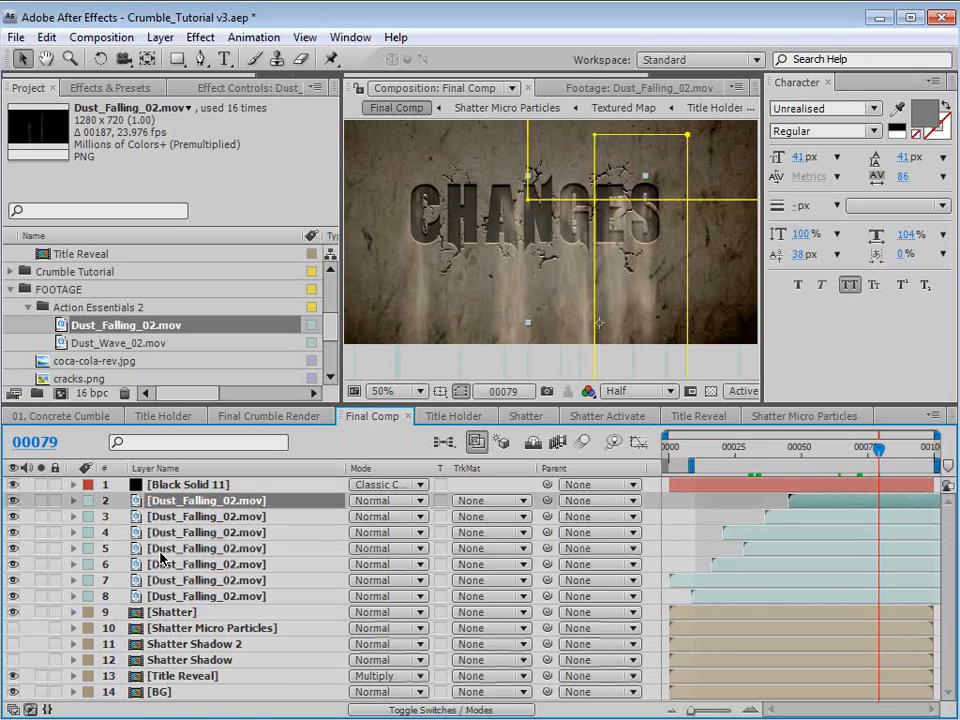
{"action": "left_click", "coordinate": [183, 598], "text": "shift"}
{"action": "key", "text": "t"}
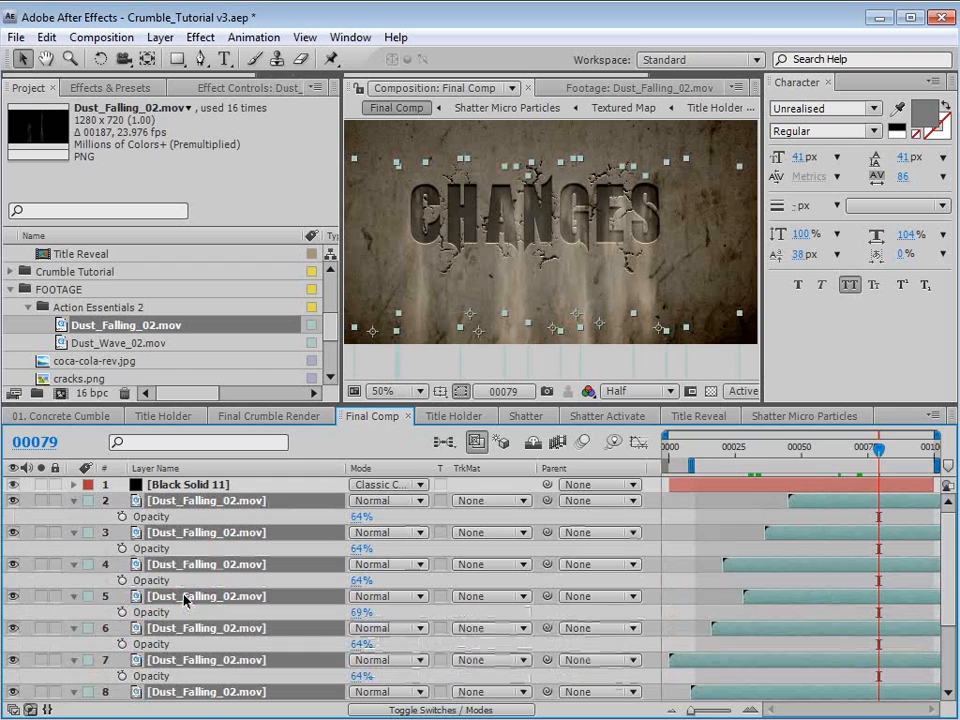
{"action": "left_click", "coordinate": [121, 518]}
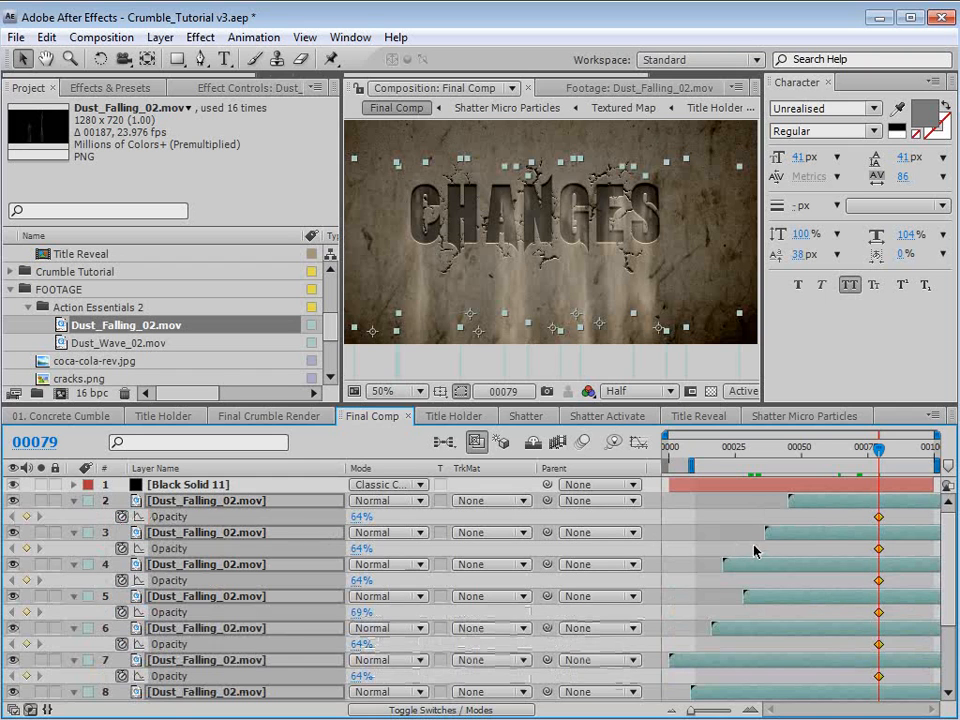
Shift the dust opacity keyframes to about frame 73 and set all seven dust layers to 0% opacity at frame 90
{"action": "scroll", "coordinate": [821, 546], "scroll_direction": "down", "scroll_amount": 1}
{"action": "key", "text": "v"}
{"action": "left_click_drag", "start_coordinate": [878, 480], "coordinate": [908, 452]}
{"action": "left_click", "coordinate": [357, 511]}
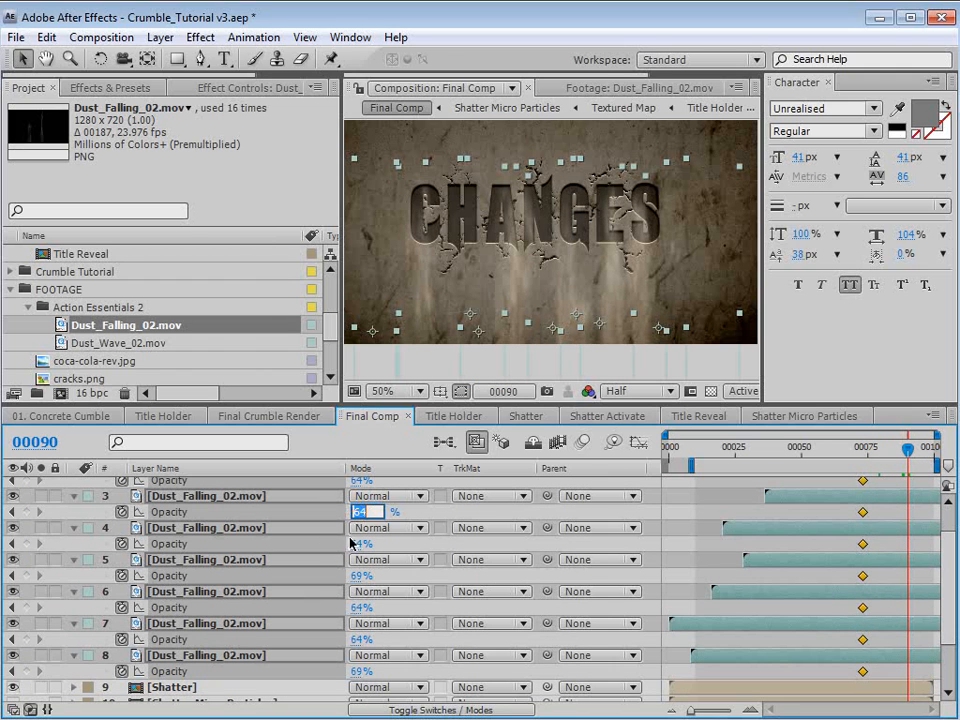
{"action": "type", "text": "0"}
{"action": "key", "text": "Return"}
Move the first opacity keyframes of all seven dust layers to about frame 65 for a longer fade, checking at frame 76
{"action": "left_click_drag", "start_coordinate": [848, 449], "coordinate": [870, 447]}
{"action": "key", "text": "grave"}
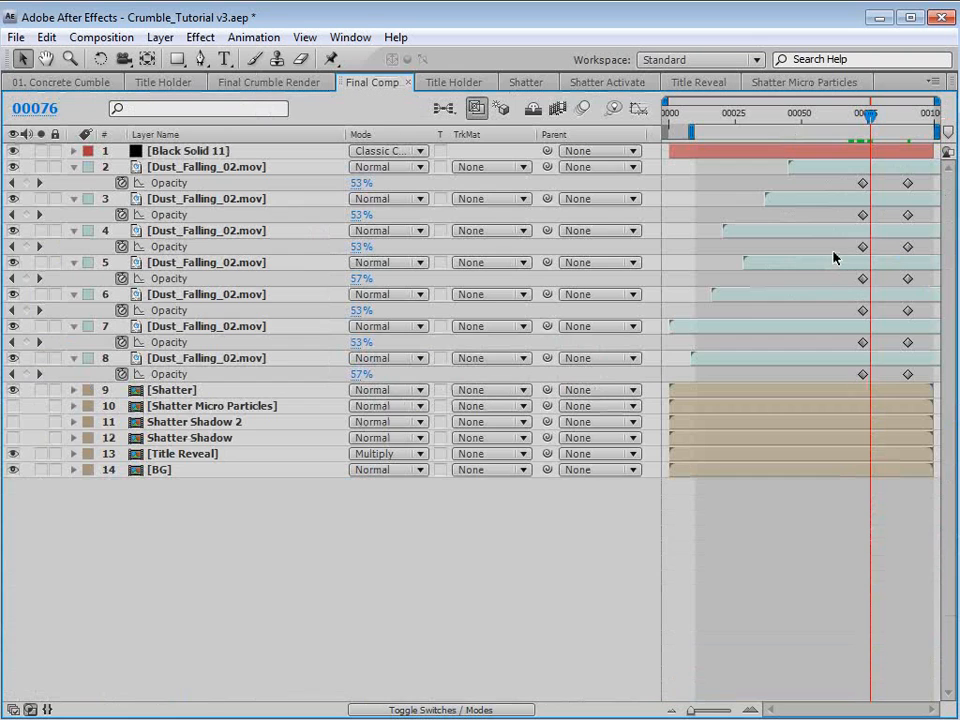
{"action": "left_click_drag", "start_coordinate": [877, 188], "coordinate": [840, 376]}
{"action": "key", "text": "grave"}
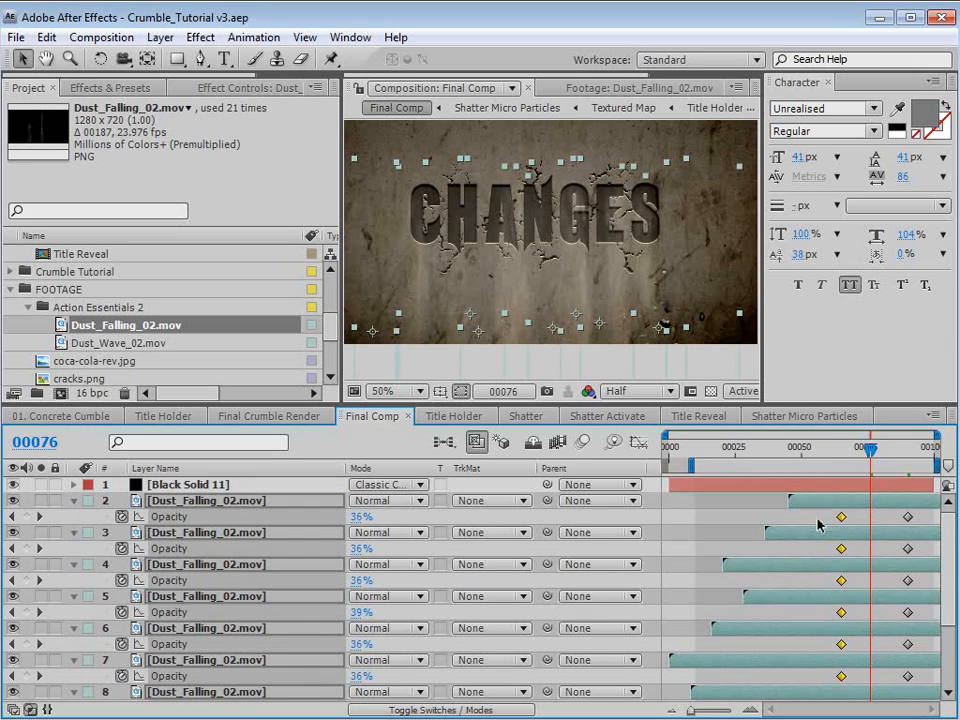
{"action": "left_click", "coordinate": [819, 519]}
{"action": "key", "text": "space"}
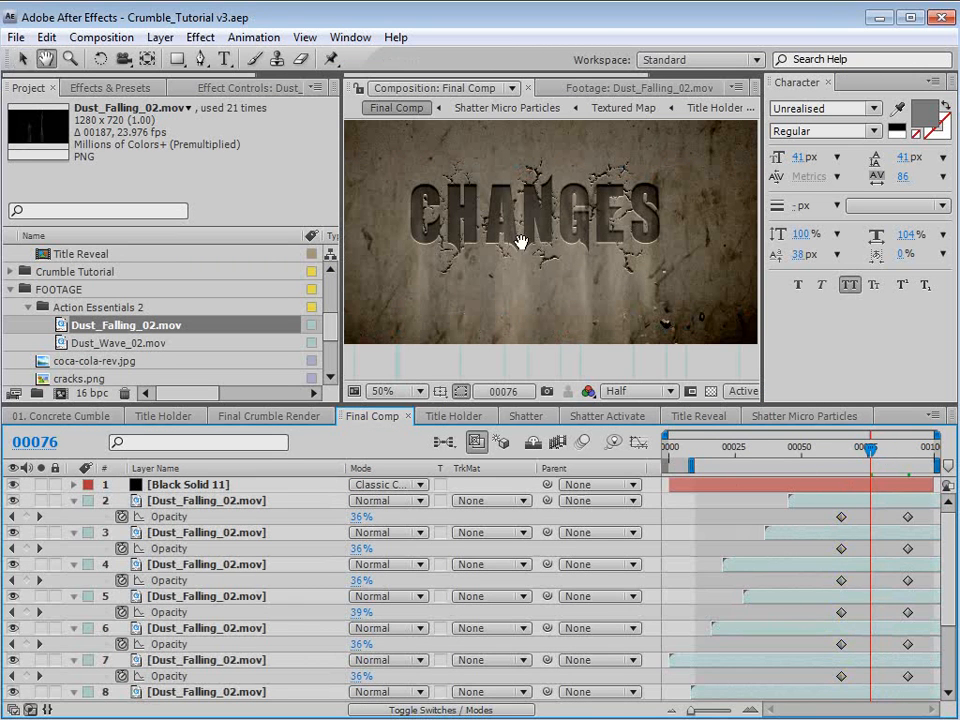
{"action": "left_click_drag", "start_coordinate": [537, 213], "coordinate": [546, 242]}
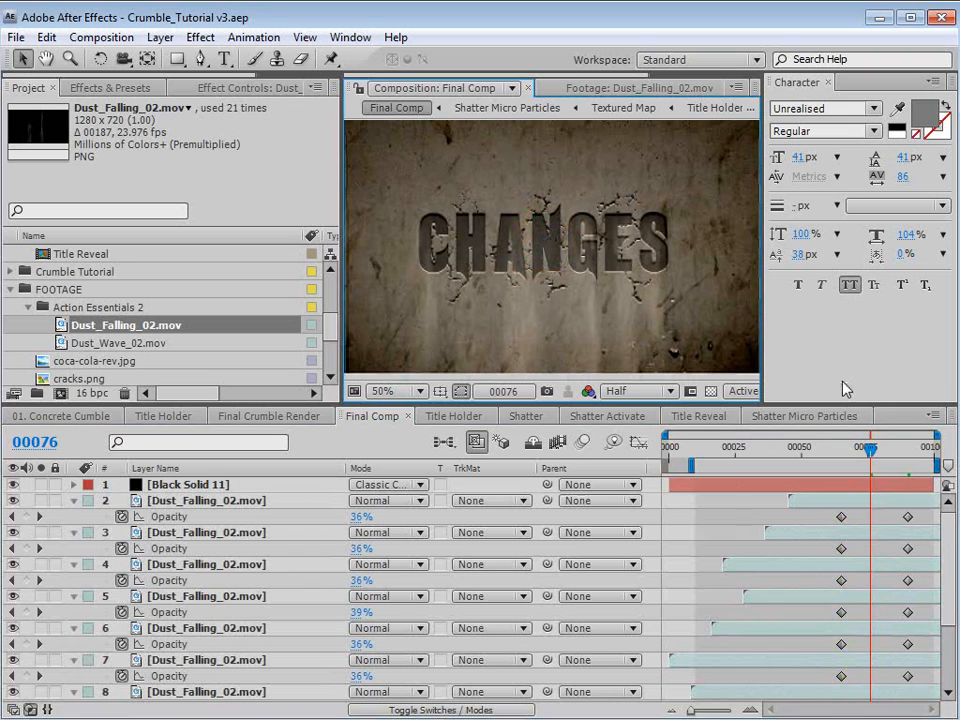
Open the Dust_Wave_02.mov footage and preview the dust wave around frame 13
{"action": "double_click", "coordinate": [103, 343]}
{"action": "left_click", "coordinate": [388, 351]}
{"action": "left_click_drag", "start_coordinate": [392, 351], "coordinate": [369, 358]}
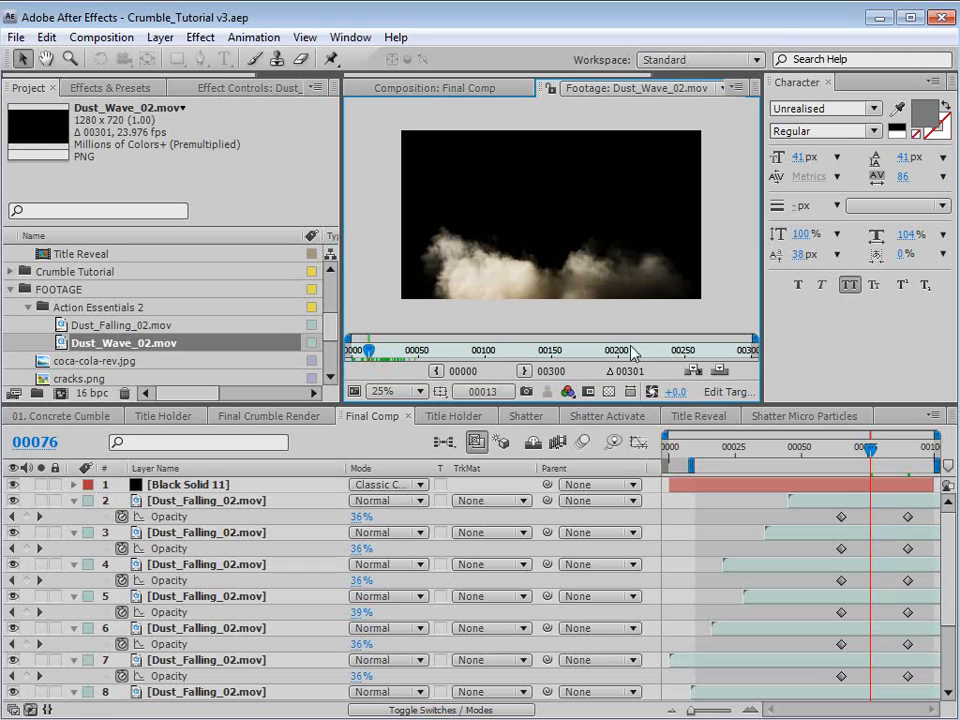
Add Dust_Wave_02.mov below the black solid in Final Comp, starting at about frame 38, and shift it toward the frame's left edge
{"action": "left_click", "coordinate": [452, 416]}
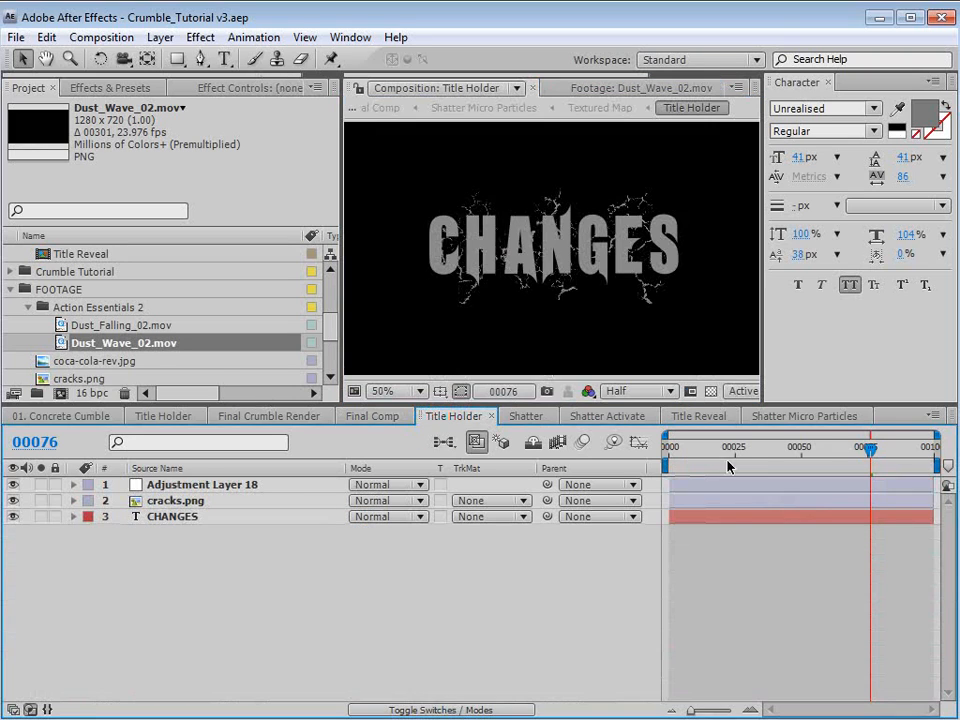
{"action": "left_click", "coordinate": [371, 416]}
{"action": "left_click_drag", "start_coordinate": [74, 343], "coordinate": [796, 500]}
{"action": "left_click", "coordinate": [785, 449]}
{"action": "mouse_move", "coordinate": [785, 449]}
{"action": "left_mouse_down"}
{"action": "mouse_move", "coordinate": [745, 449]}
{"action": "mouse_move", "coordinate": [795, 462]}
{"action": "left_mouse_up"}
{"action": "left_click_drag", "start_coordinate": [827, 504], "coordinate": [812, 505]}
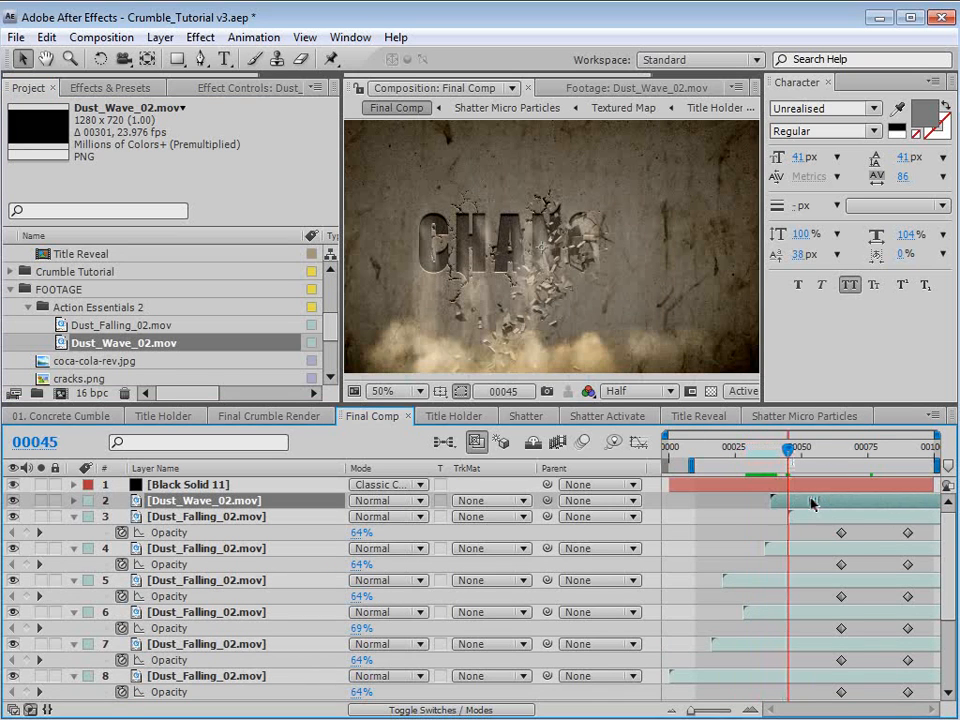
{"action": "left_click_drag", "start_coordinate": [530, 352], "coordinate": [498, 351]}
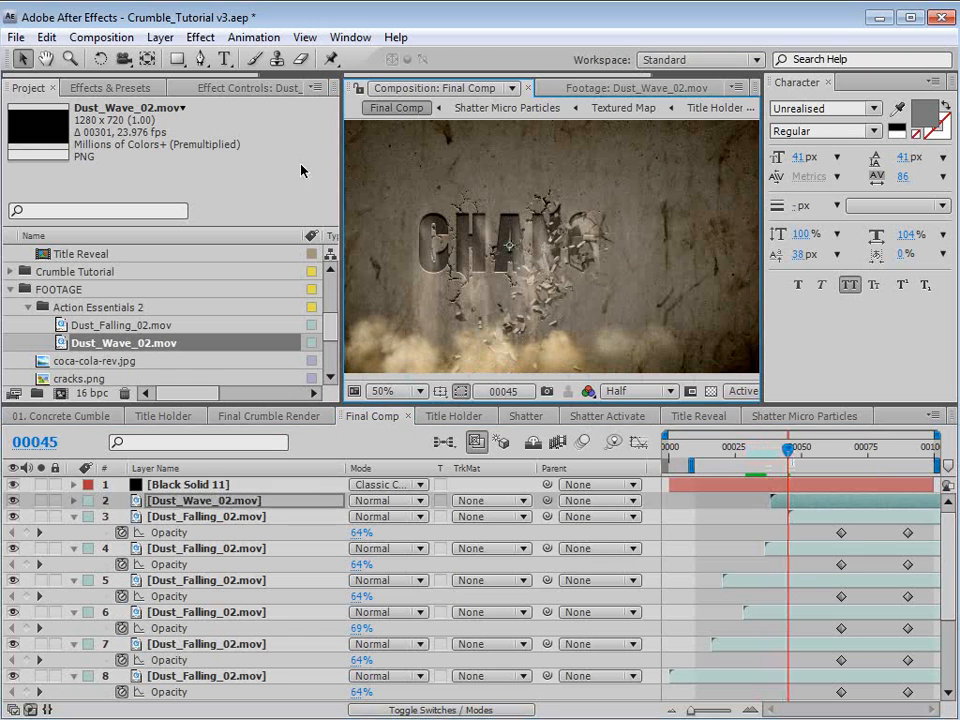
Apply the Tint effect to the dust wave layer with Amount to Tint at 51%
{"action": "left_click", "coordinate": [200, 37]}
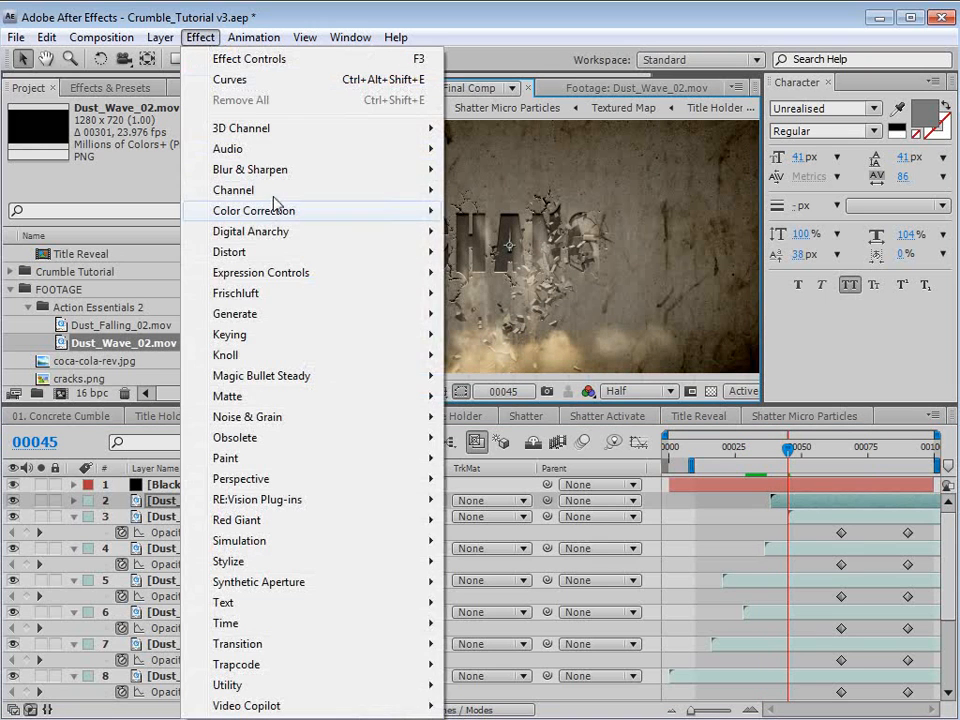
{"action": "mouse_move", "coordinate": [274, 208]}
{"action": "left_click", "coordinate": [530, 719]}
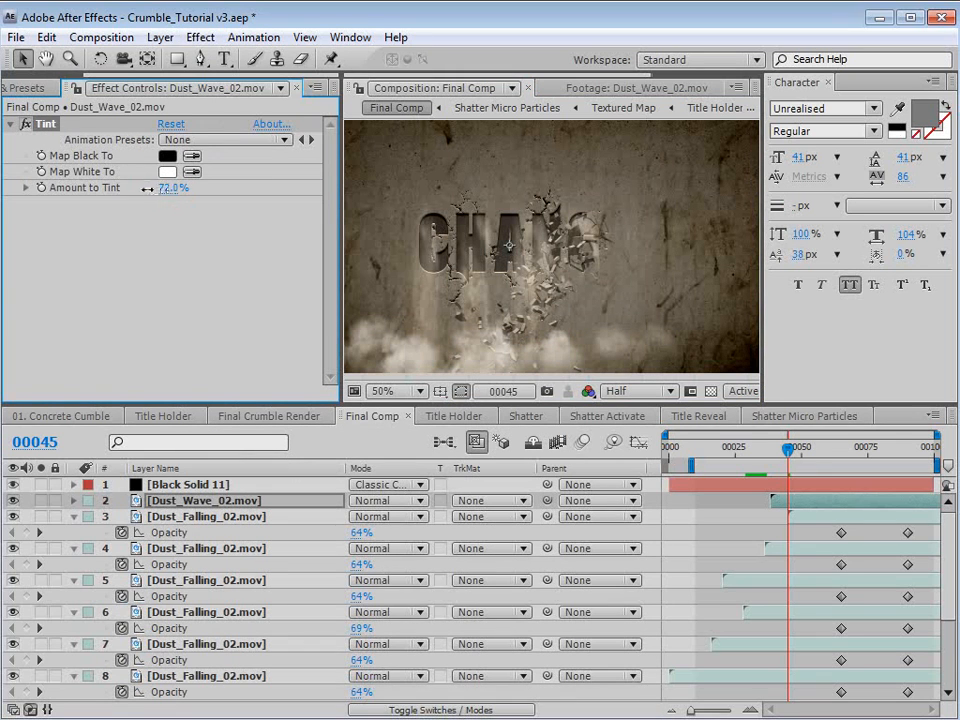
{"action": "left_click_drag", "start_coordinate": [128, 195], "coordinate": [133, 195]}
Set the dust wave layer's opacity to 63%, judging it at frame 58
{"action": "left_click_drag", "start_coordinate": [786, 459], "coordinate": [822, 452]}
{"action": "key", "text": "alt+shift+t"}
{"action": "left_click_drag", "start_coordinate": [362, 516], "coordinate": [329, 520]}
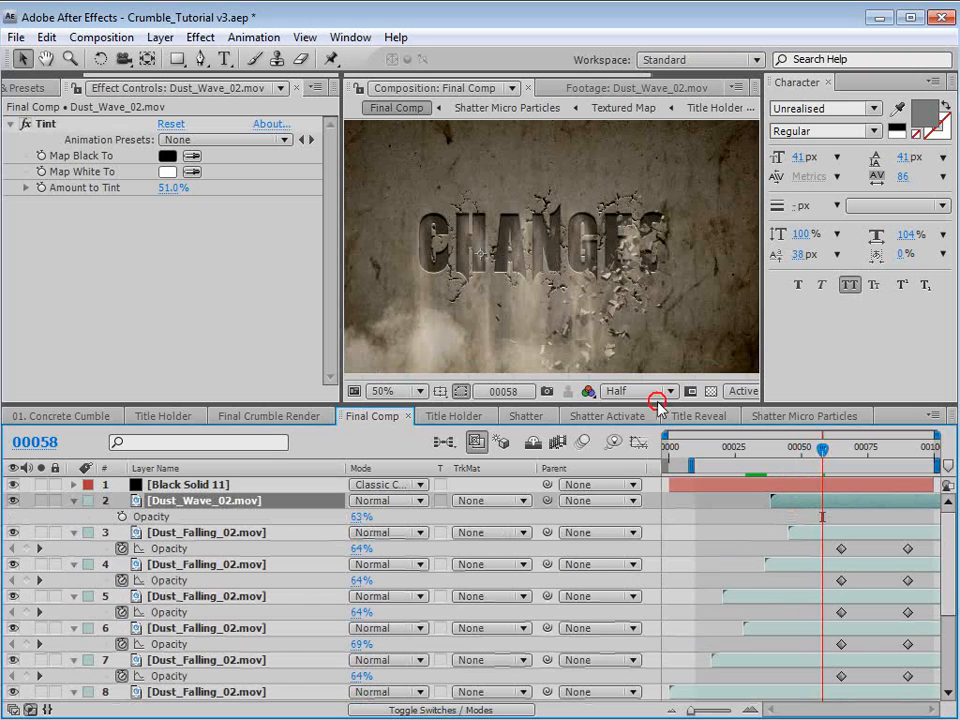
Duplicate the dust wave layer, start the copy at about frame 61 and place it, slightly rotated, toward the frame's lower right
{"action": "key", "text": "ctrl+d"}
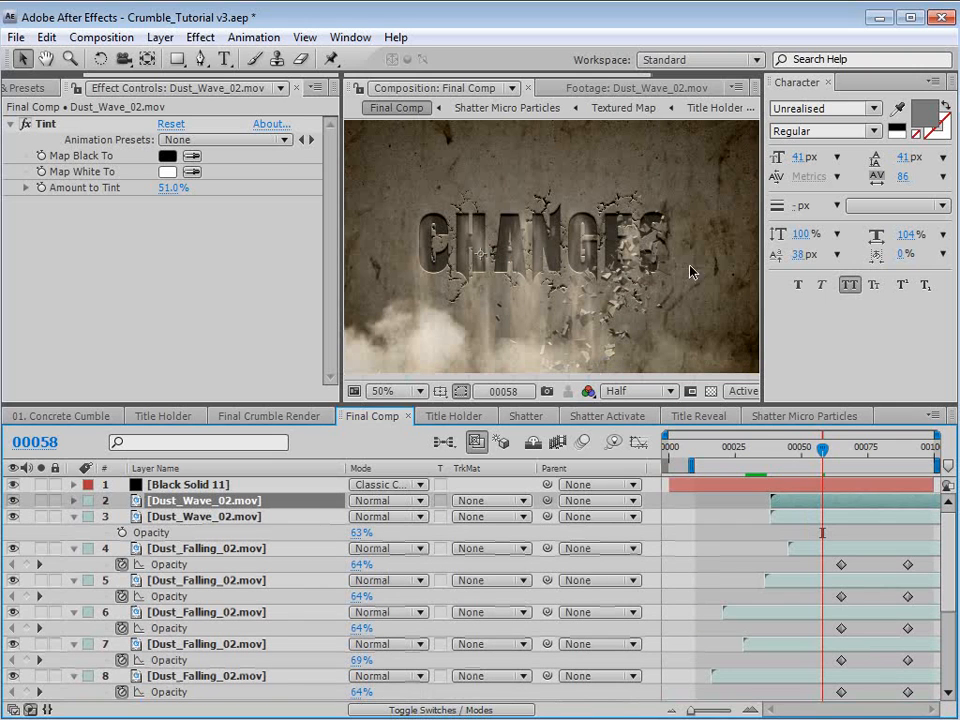
{"action": "left_click_drag", "start_coordinate": [803, 508], "coordinate": [829, 507]}
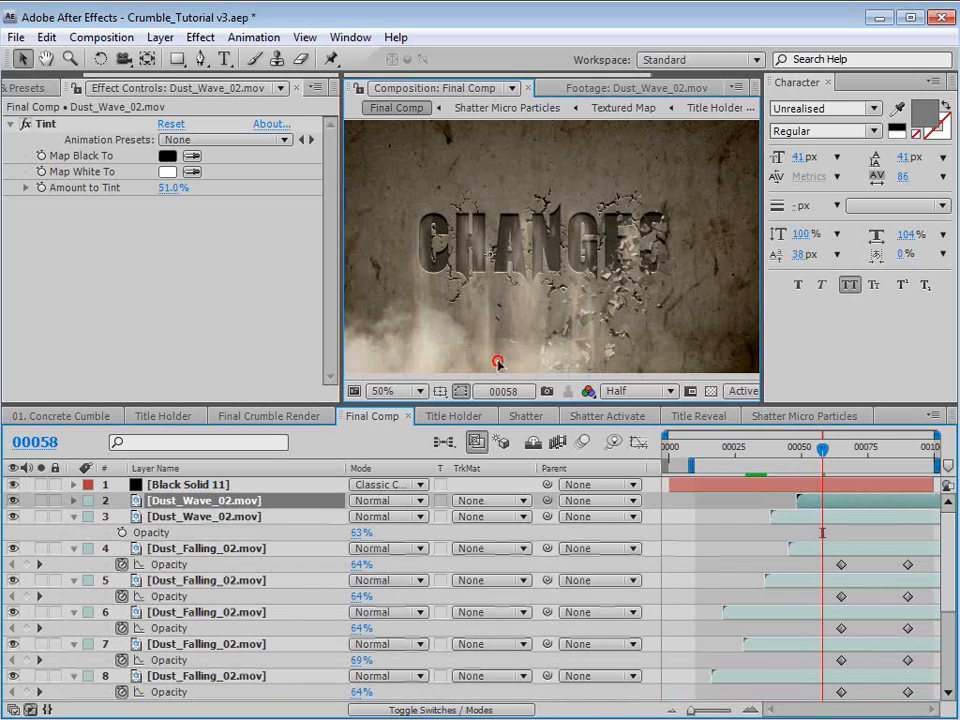
{"action": "left_click", "coordinate": [493, 306]}
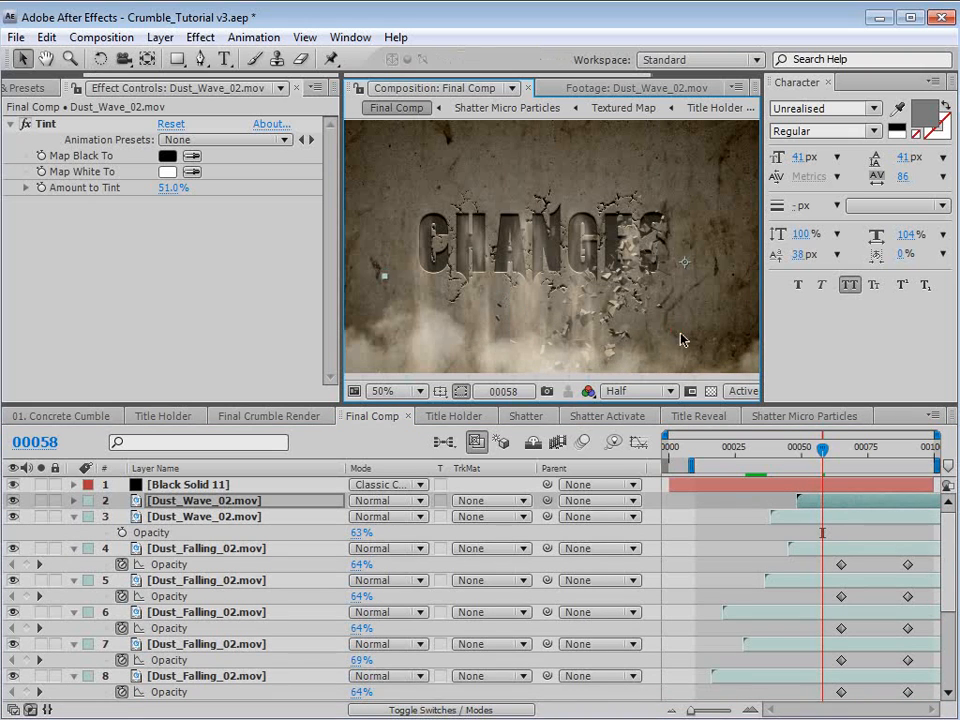
{"action": "left_click_drag", "start_coordinate": [822, 500], "coordinate": [851, 502]}
{"action": "left_click", "coordinate": [672, 353]}
{"action": "left_click_drag", "start_coordinate": [825, 453], "coordinate": [835, 452]}
{"action": "left_click_drag", "start_coordinate": [853, 508], "coordinate": [869, 457]}
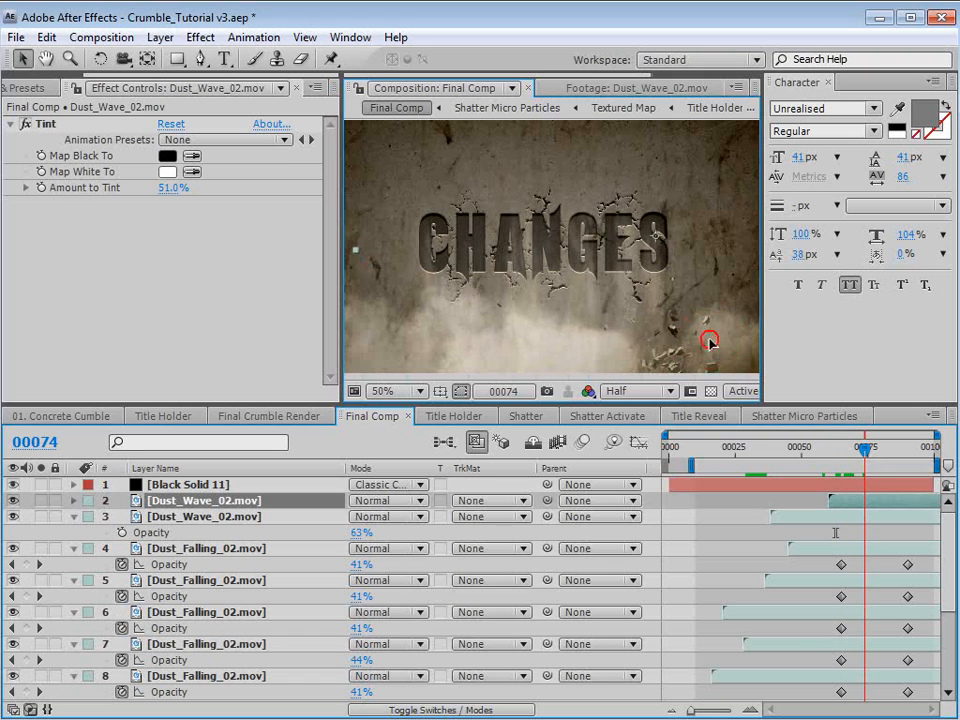
Flip the duplicated dust wave horizontally at frame 74 and reposition it along the lower right of the frame
{"action": "key", "text": "comma"}
{"action": "key", "text": "comma"}
{"action": "left_click_drag", "start_coordinate": [452, 248], "coordinate": [716, 249]}
{"action": "key", "text": "ctrl+z"}
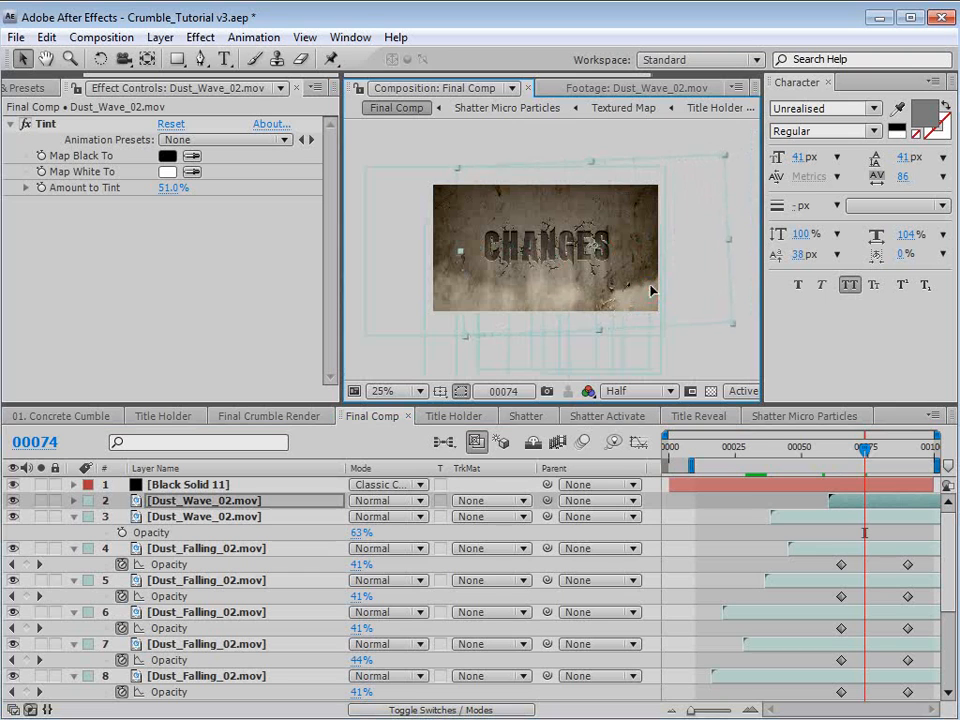
{"action": "key", "text": "period"}
{"action": "key", "text": "period"}
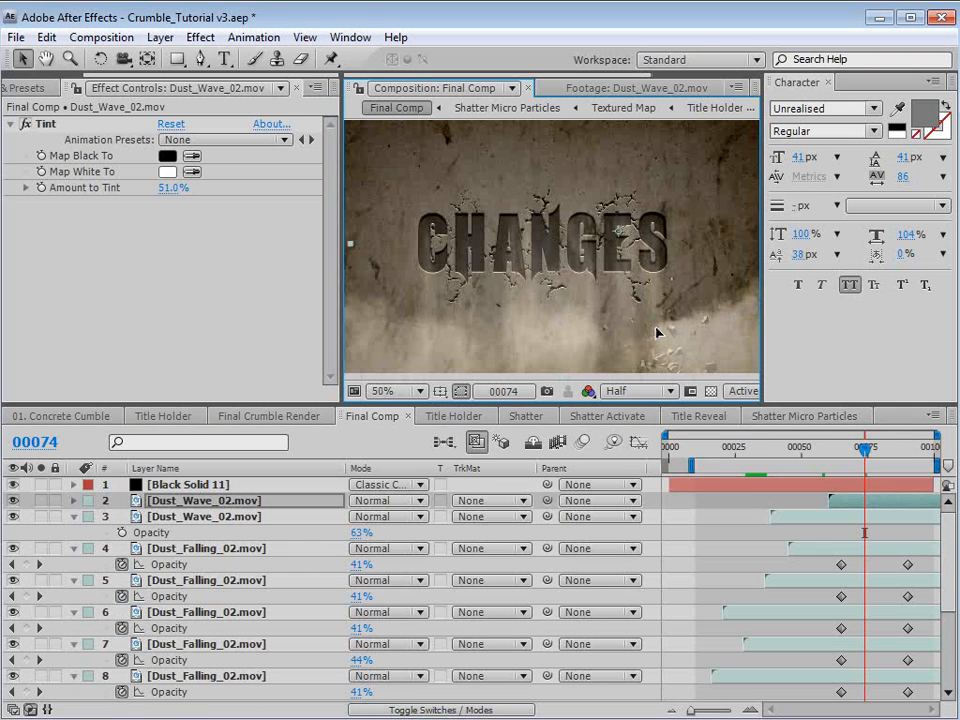
Collapse all layers at frame 64 and make Shatter Micro Particles, Shatter Shadow 2 and Shatter Shadow visible again
{"action": "left_click", "coordinate": [845, 455]}
{"action": "mouse_move", "coordinate": [845, 455]}
{"action": "left_mouse_down"}
{"action": "mouse_move", "coordinate": [812, 455]}
{"action": "mouse_move", "coordinate": [838, 460]}
{"action": "left_mouse_up"}
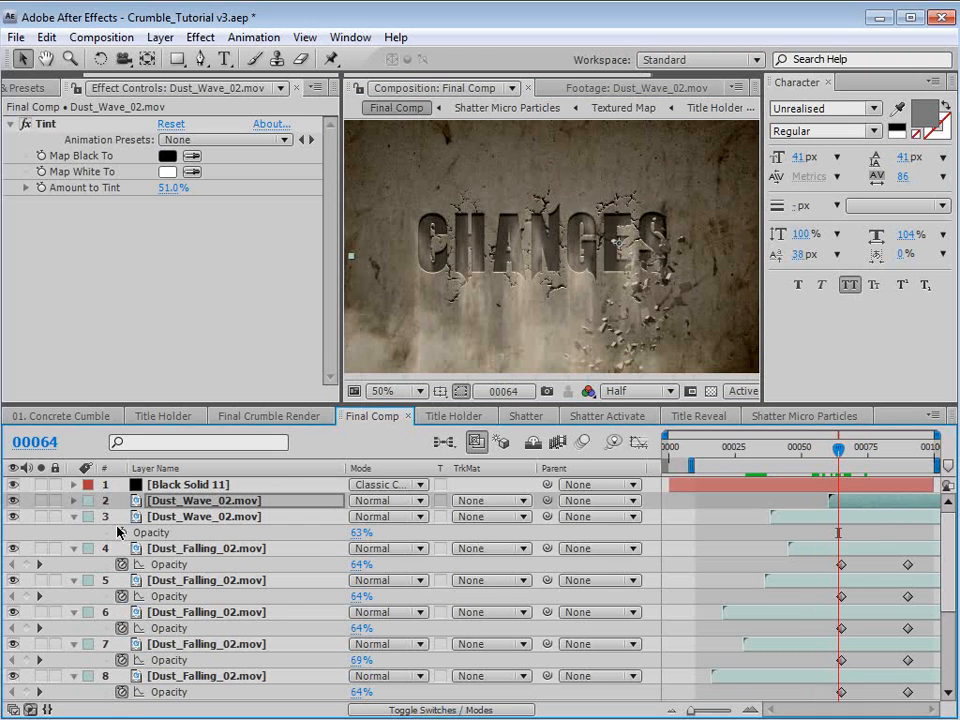
{"action": "key", "text": "ctrl+a"}
{"action": "left_click", "coordinate": [74, 518]}
{"action": "left_click", "coordinate": [510, 603]}
{"action": "scroll", "coordinate": [87, 657], "scroll_direction": "down", "scroll_amount": 2}
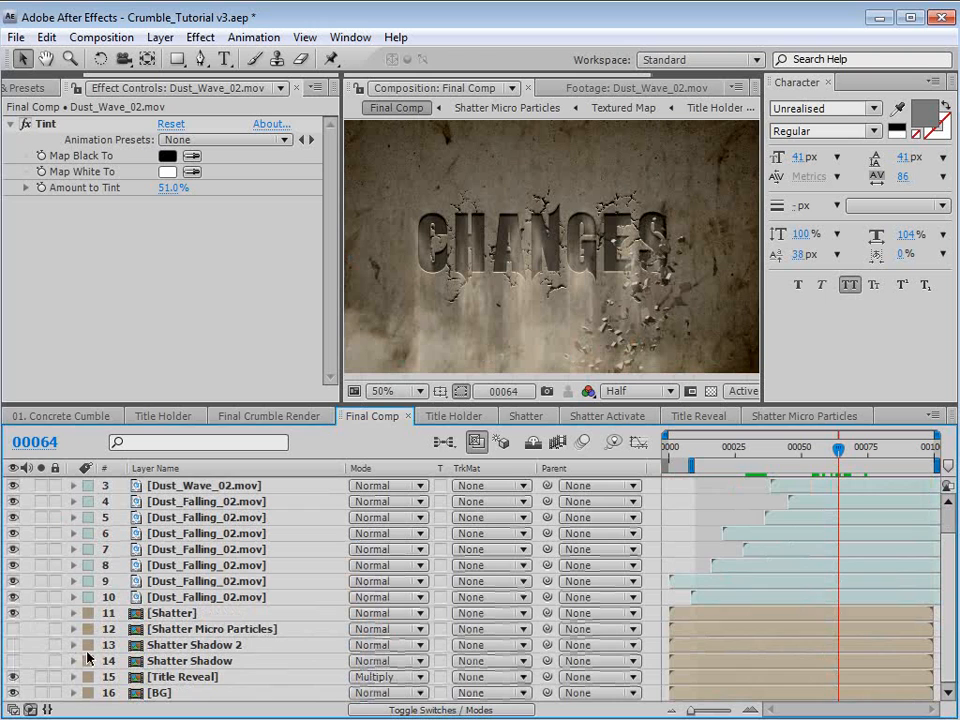
{"action": "left_click_drag", "start_coordinate": [12, 630], "coordinate": [14, 661]}
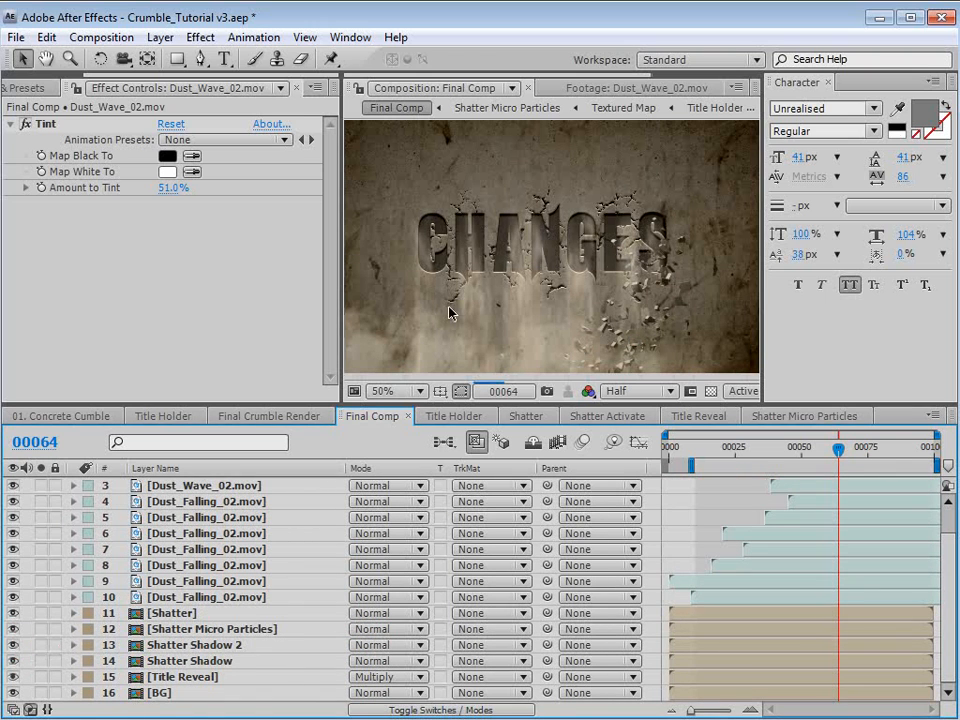
Hide the layer controls, set the preview resolution to Full and inspect frame 64 in the maximized composition view at 100%
{"action": "key", "text": "grave"}
{"action": "key", "text": "slash"}
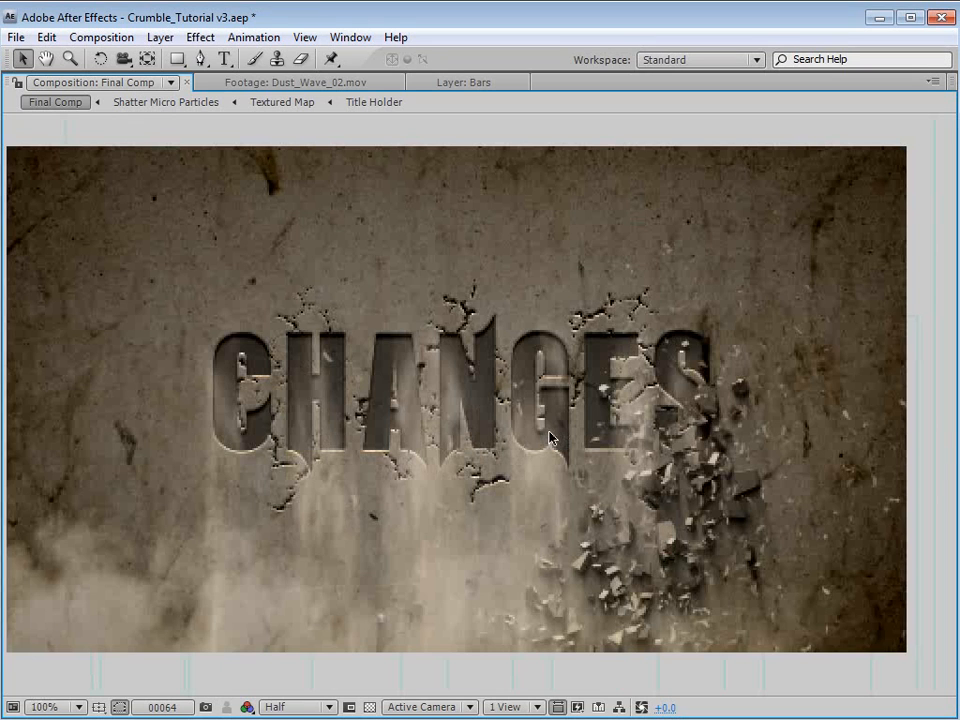
{"action": "key", "text": "ctrl+shift+h"}
{"action": "right_click", "coordinate": [542, 431]}
{"action": "left_click", "coordinate": [296, 708]}
{"action": "left_click", "coordinate": [290, 719]}
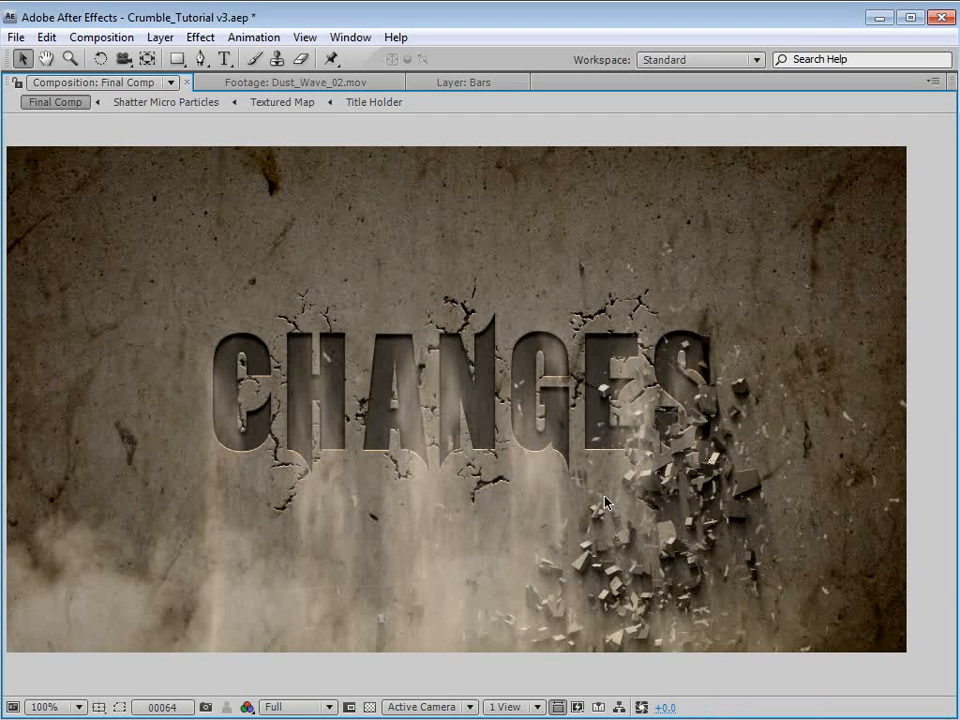
{"action": "key", "text": "grave"}
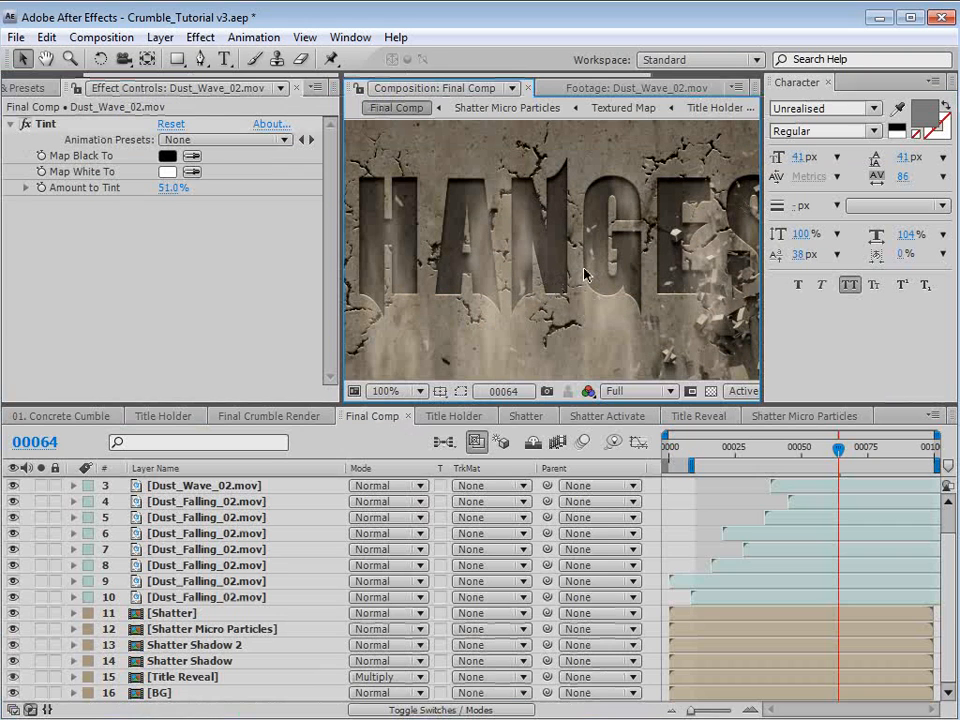
In the Shatter composition, set the Shatter effect's Extrusion Depth to 0.10 on the Textured Map layer
{"action": "left_click", "coordinate": [530, 416]}
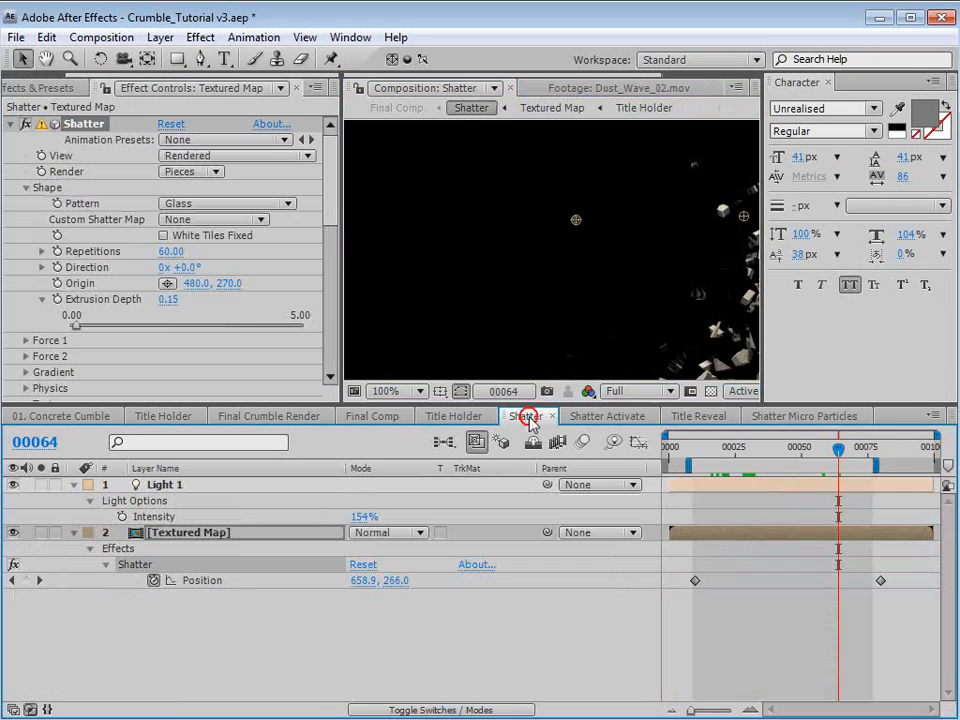
{"action": "key", "text": "h"}
{"action": "left_click_drag", "start_coordinate": [696, 304], "coordinate": [590, 250]}
{"action": "key", "text": "v"}
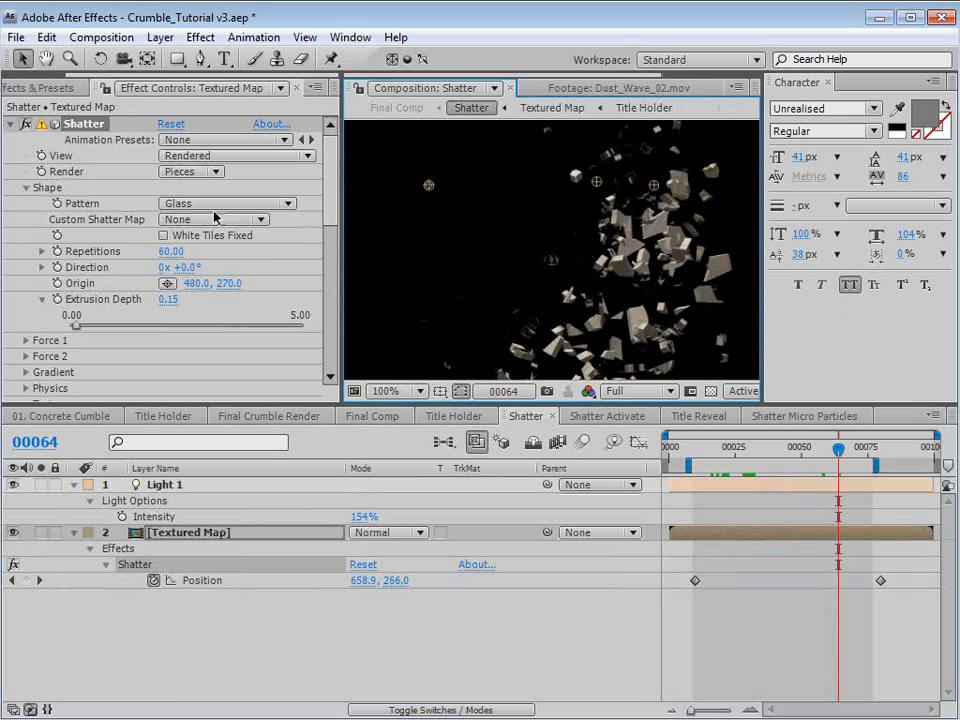
{"action": "left_click", "coordinate": [168, 299]}
{"action": "type", "text": ".1"}
{"action": "key", "text": "Return"}
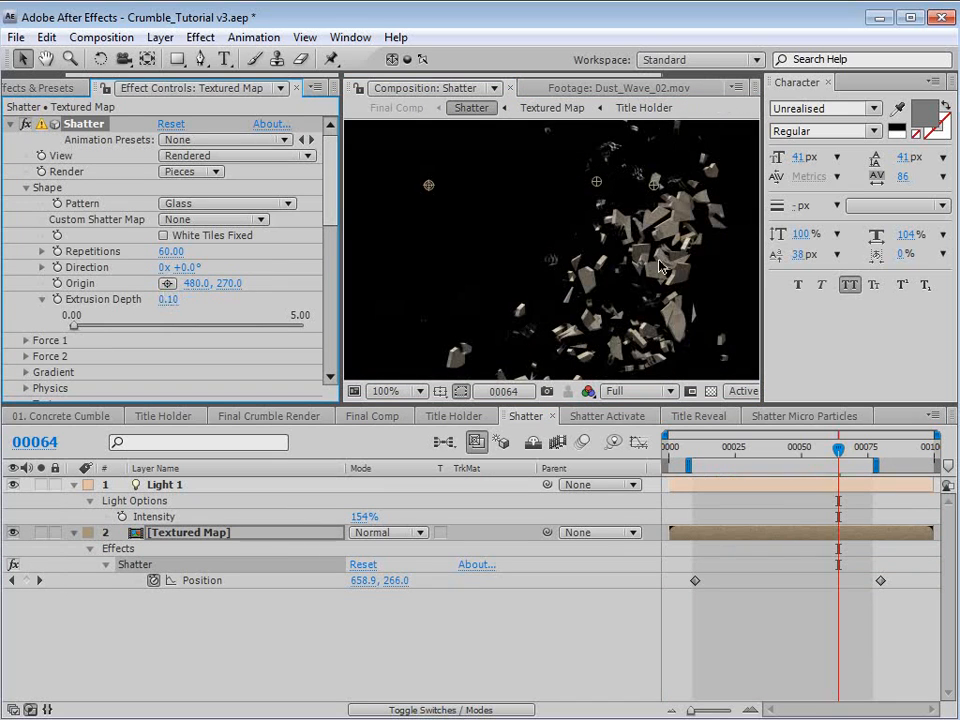
Return to Final Comp, check the thinner concrete pieces at frames 64 and 69, and save the project
{"action": "left_click", "coordinate": [372, 416]}
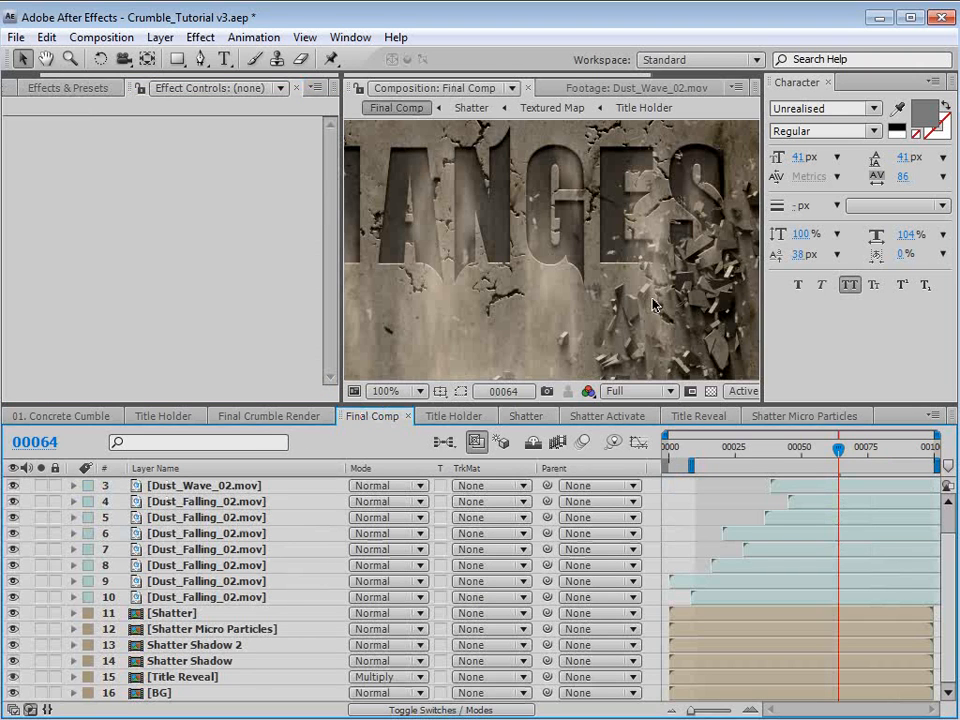
{"action": "key", "text": "h"}
{"action": "scroll", "coordinate": [592, 312], "scroll_direction": "down", "scroll_amount": 1}
{"action": "left_click_drag", "start_coordinate": [606, 328], "coordinate": [645, 333]}
{"action": "key", "text": "v"}
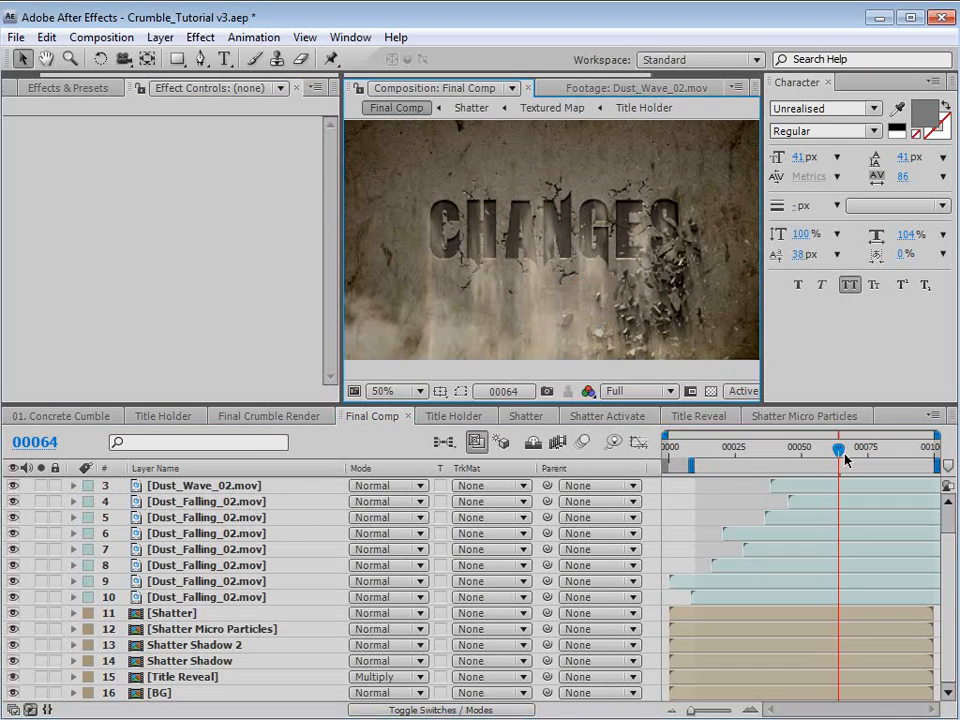
{"action": "left_click", "coordinate": [851, 449]}
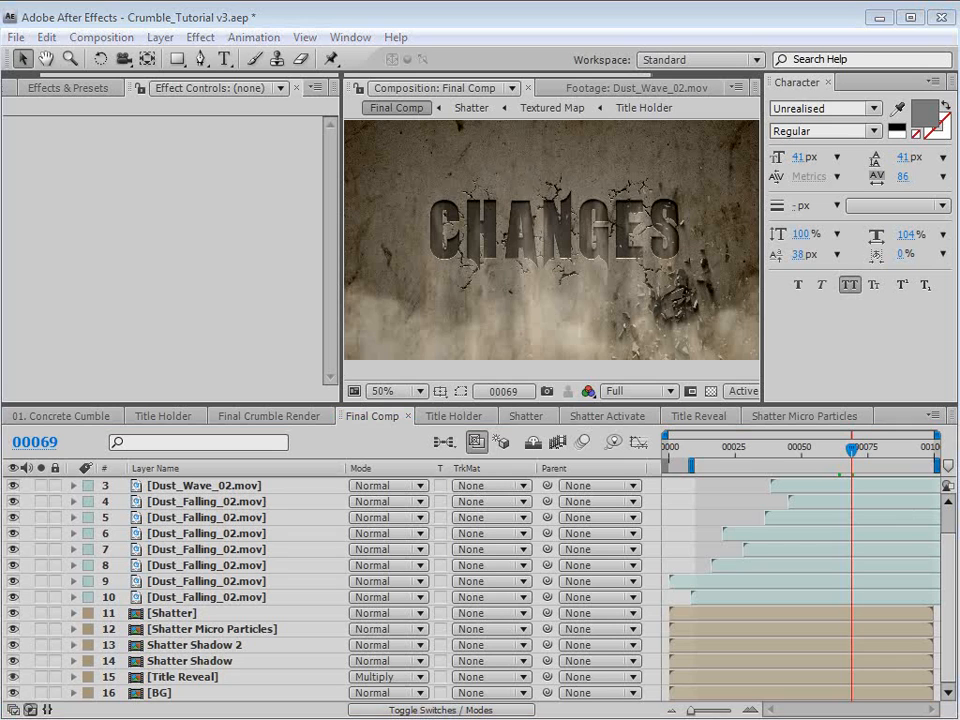
{"action": "left_click", "coordinate": [274, 29]}
{"action": "key", "text": "ctrl+s"}
{"action": "scroll", "coordinate": [88, 85], "scroll_direction": "up", "scroll_amount": 2}
{"action": "left_click", "coordinate": [30, 88]}
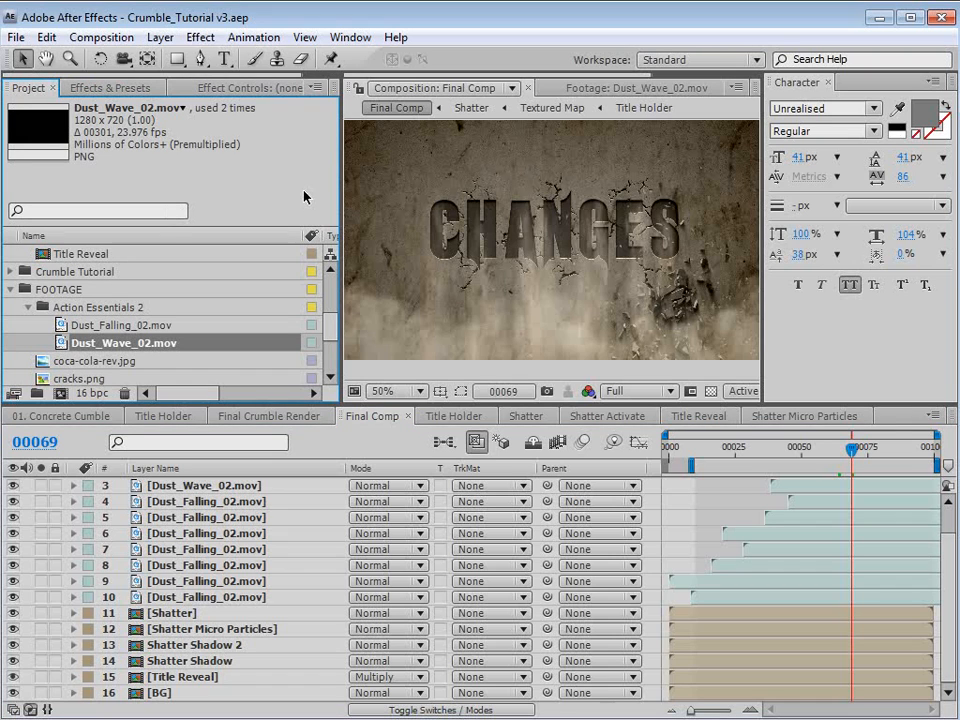
{"action": "left_click", "coordinate": [708, 514]}
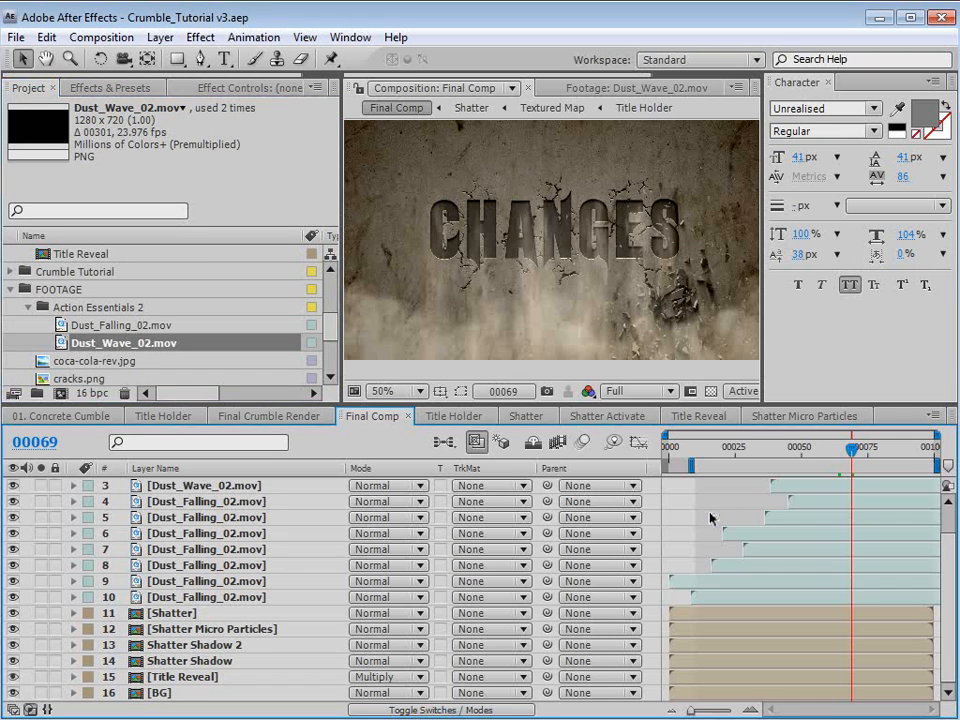
{"action": "key", "text": "ctrl+v"}
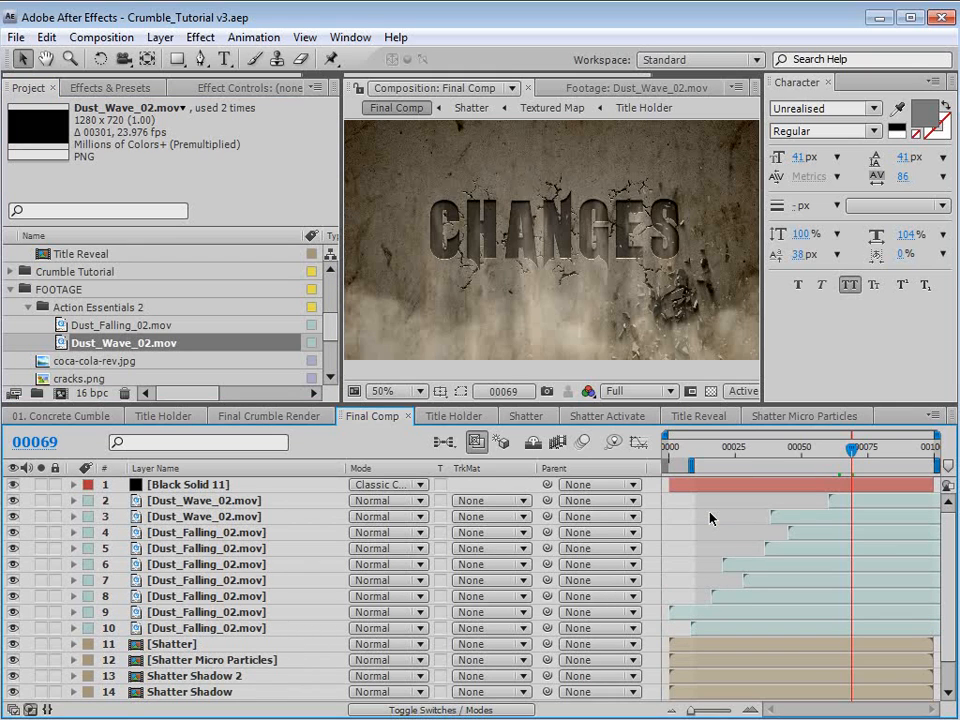
Find the CC Force Motion Blur effect by searching for "forc" and apply it to the Shatter layer
{"action": "left_click", "coordinate": [108, 87]}
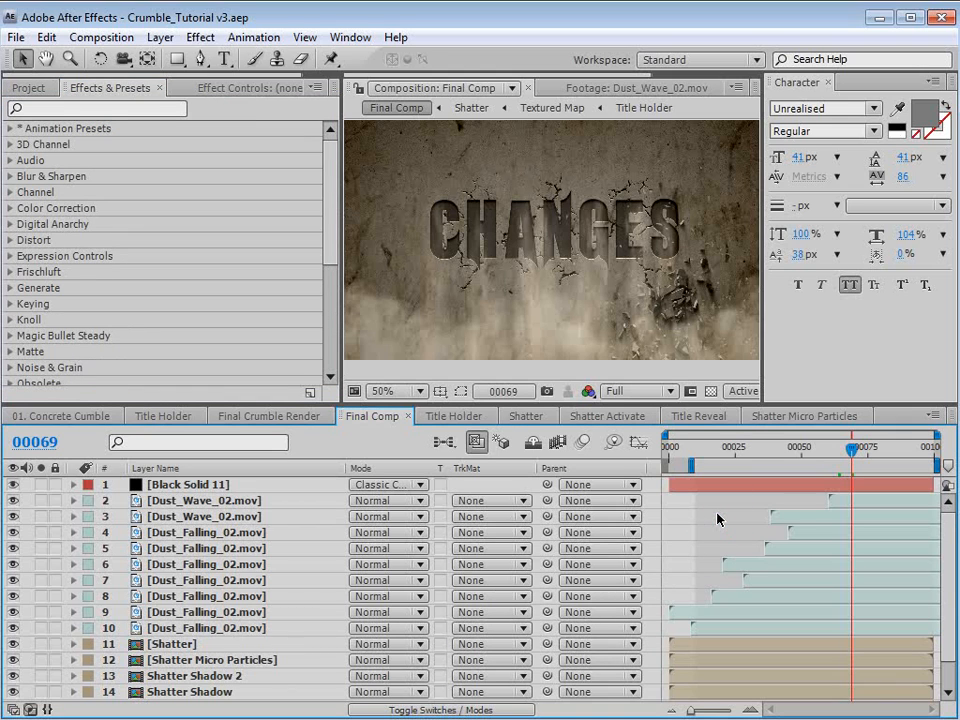
{"action": "scroll", "coordinate": [717, 519], "scroll_direction": "down", "scroll_amount": 1}
{"action": "left_click", "coordinate": [58, 110]}
{"action": "type", "text": "forc"}
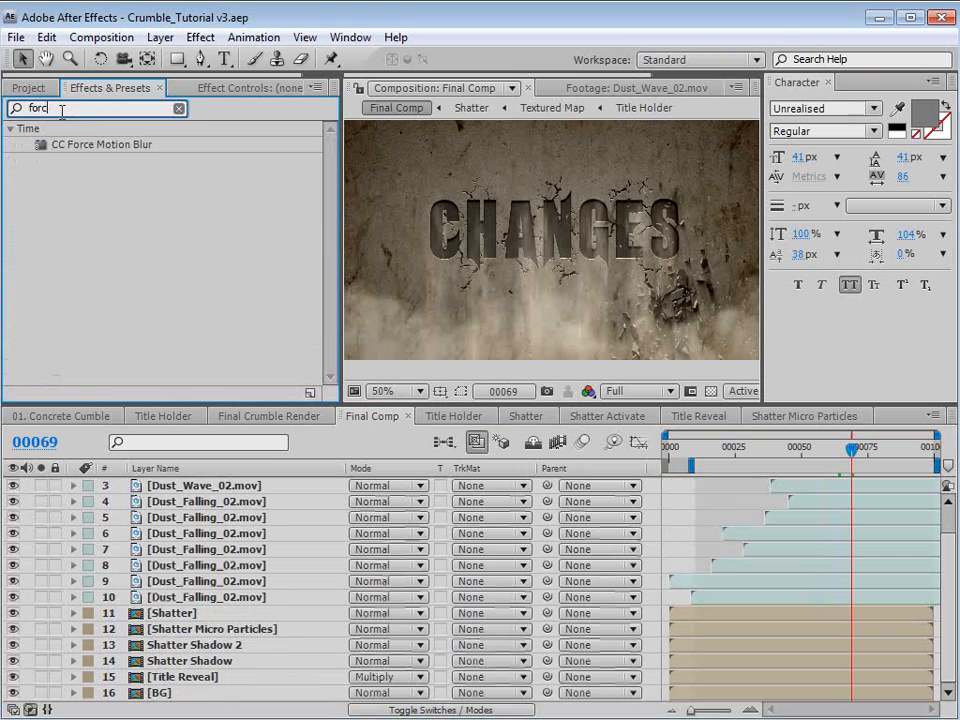
{"action": "left_click", "coordinate": [112, 147]}
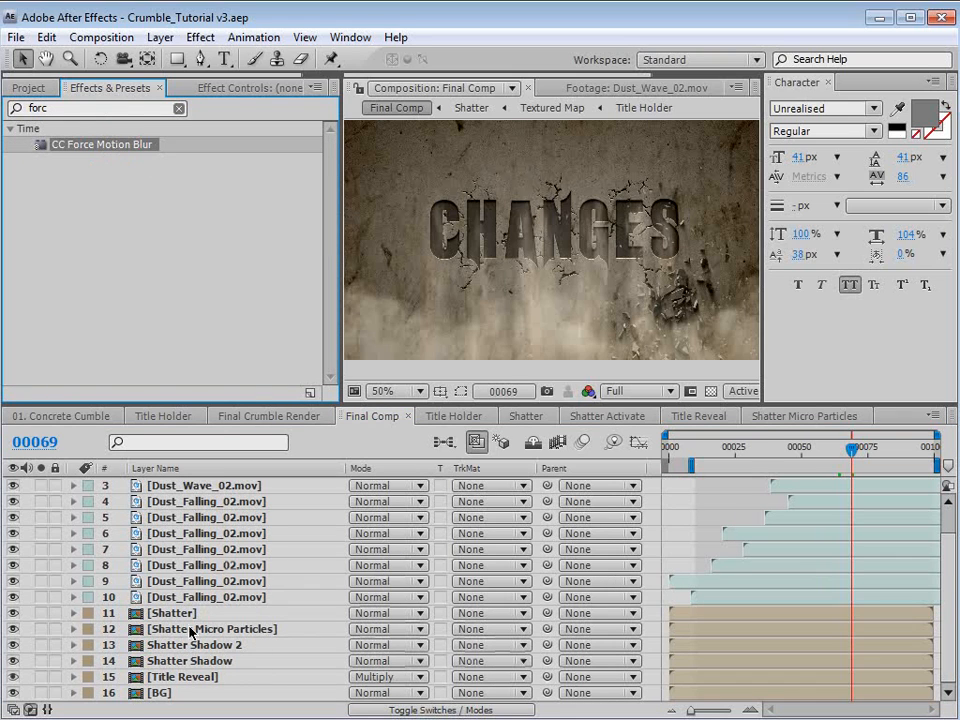
{"action": "left_click", "coordinate": [173, 614]}
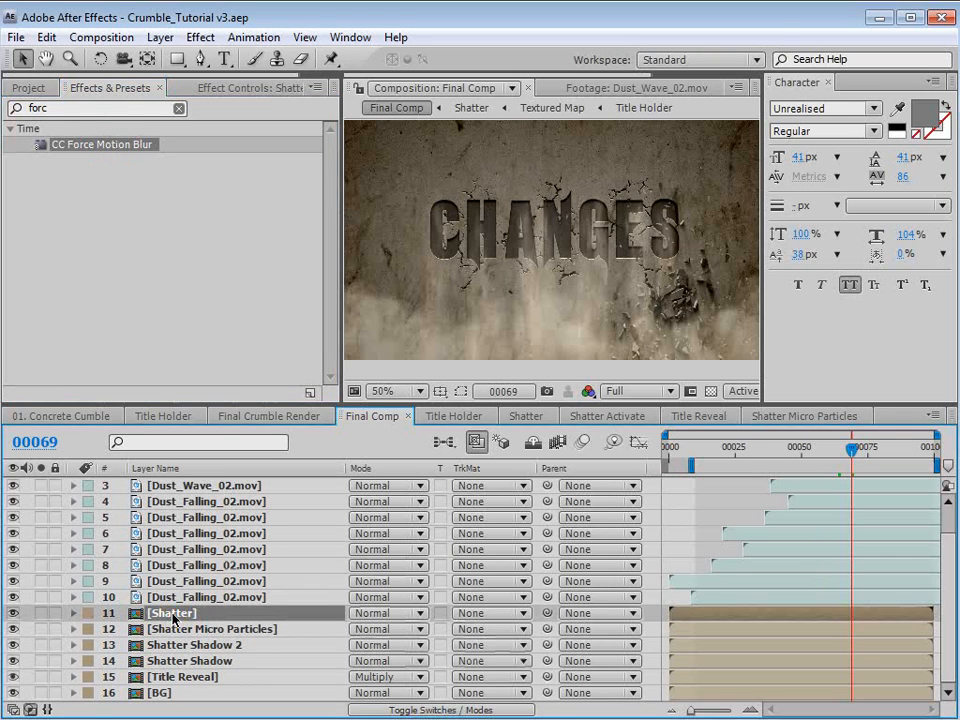
{"action": "left_click", "coordinate": [195, 629]}
{"action": "left_click", "coordinate": [163, 613]}
{"action": "left_click_drag", "start_coordinate": [99, 153], "coordinate": [185, 622]}
Solo the Shatter, Title Reveal and BG layers at frame 45 and inspect the motion blur on the debris at 100%
{"action": "left_click", "coordinate": [789, 449]}
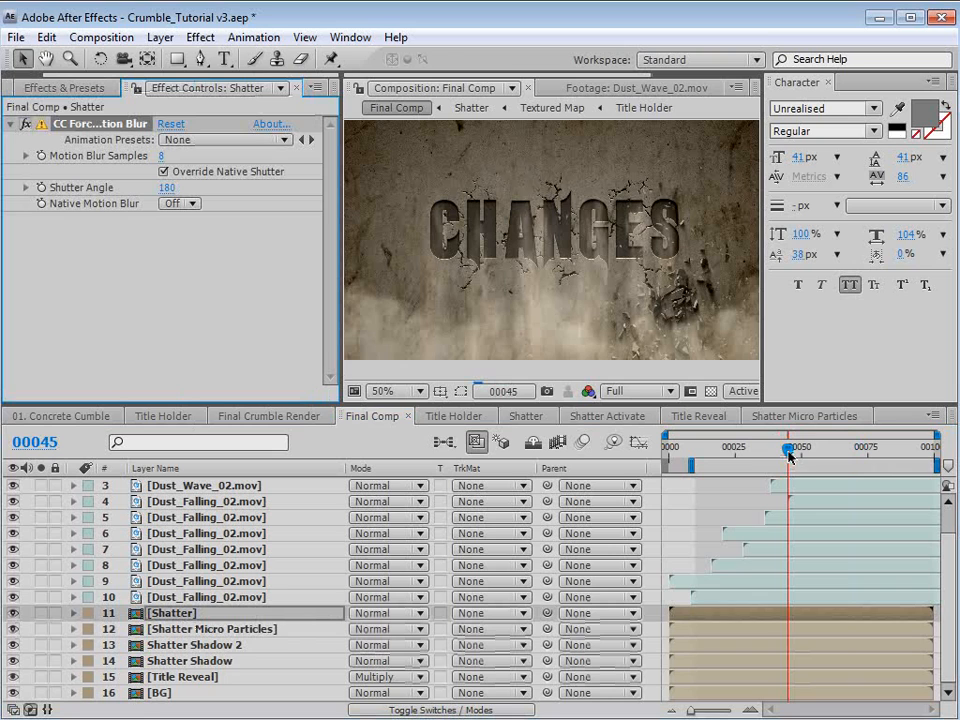
{"action": "left_click", "coordinate": [40, 613]}
{"action": "scroll", "coordinate": [588, 327], "scroll_direction": "up", "scroll_amount": 2}
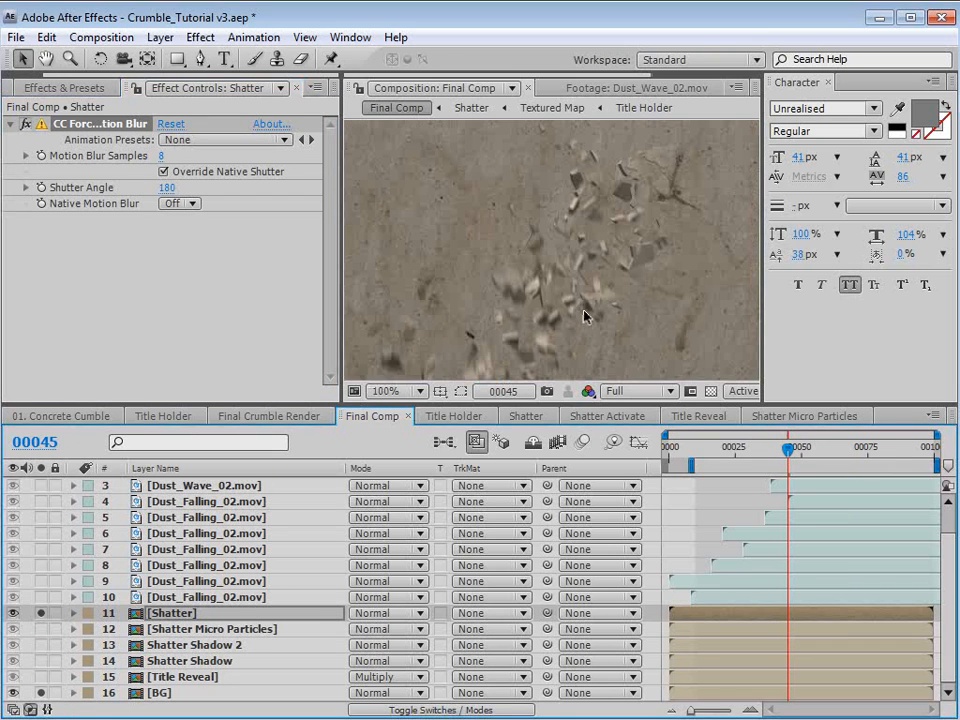
{"action": "key", "text": "space"}
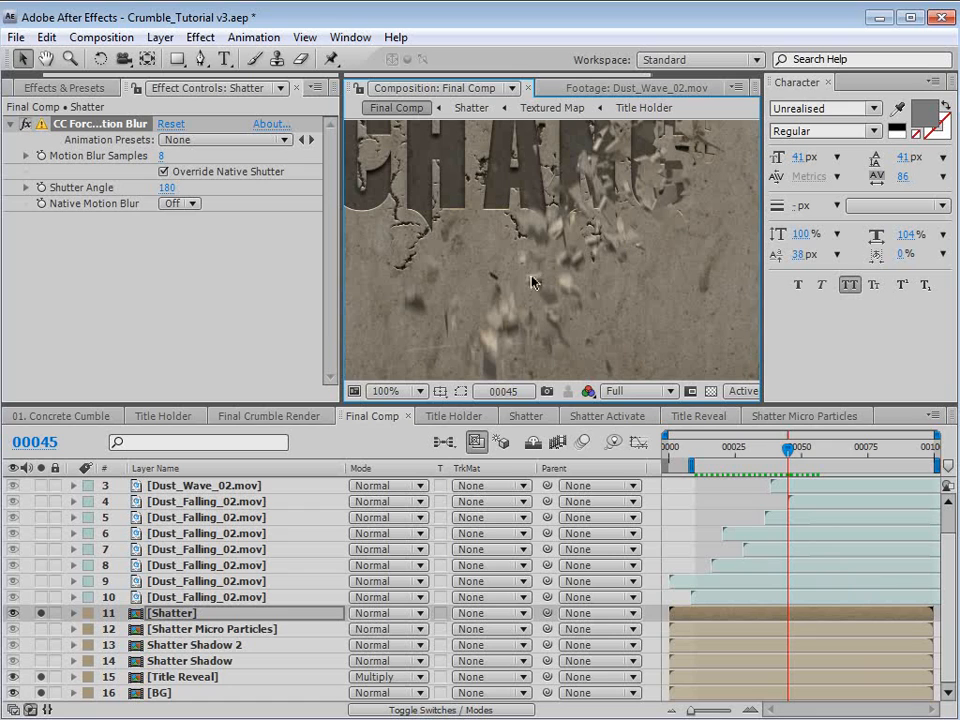
Set the Motion Blur Samples of CC Force Motion Blur on the Shatter layer to 6
{"action": "left_click", "coordinate": [160, 156]}
{"action": "type", "text": "6"}
{"action": "key", "text": "Return"}
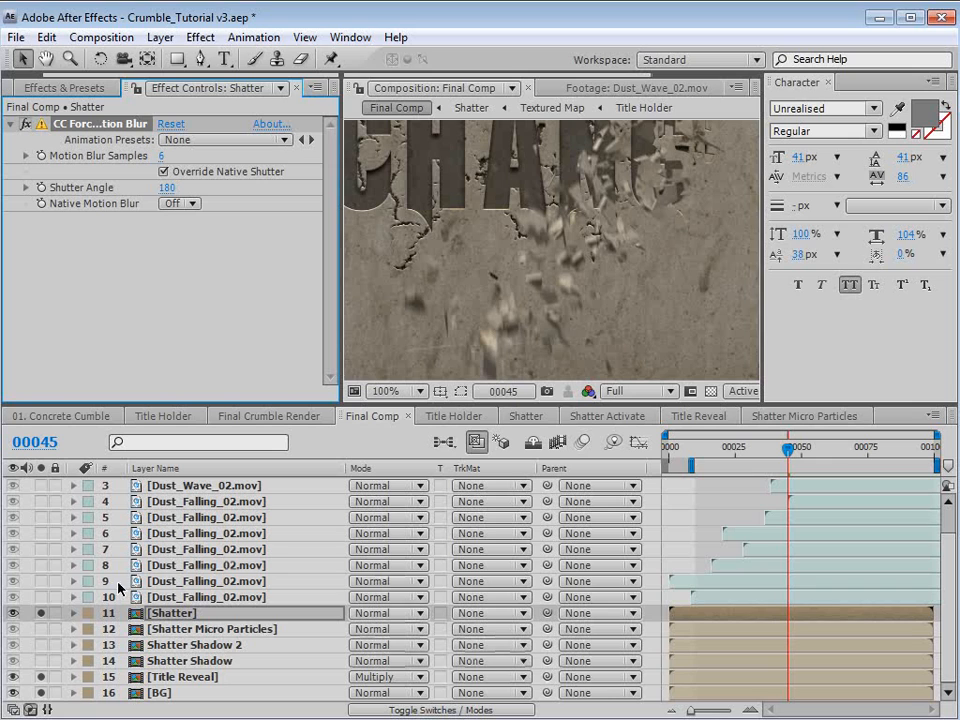
Unsolo the Shatter, Title Reveal and BG layers and apply CC Force Motion Blur to the Shatter Micro Particles layer
{"action": "left_click", "coordinate": [101, 144]}
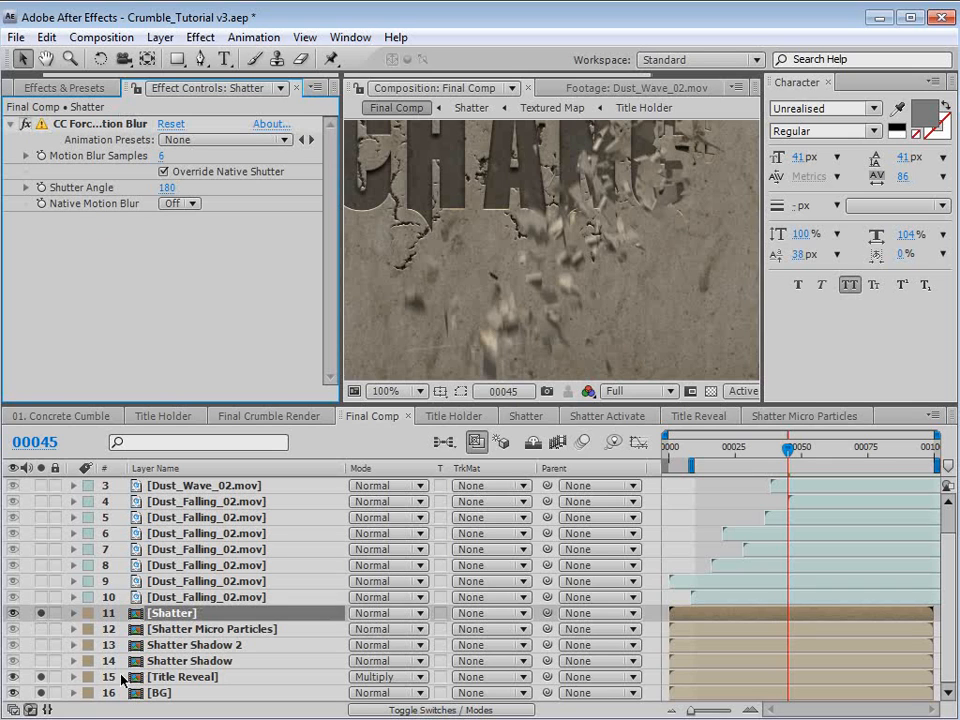
{"action": "left_click_drag", "start_coordinate": [42, 613], "coordinate": [44, 699]}
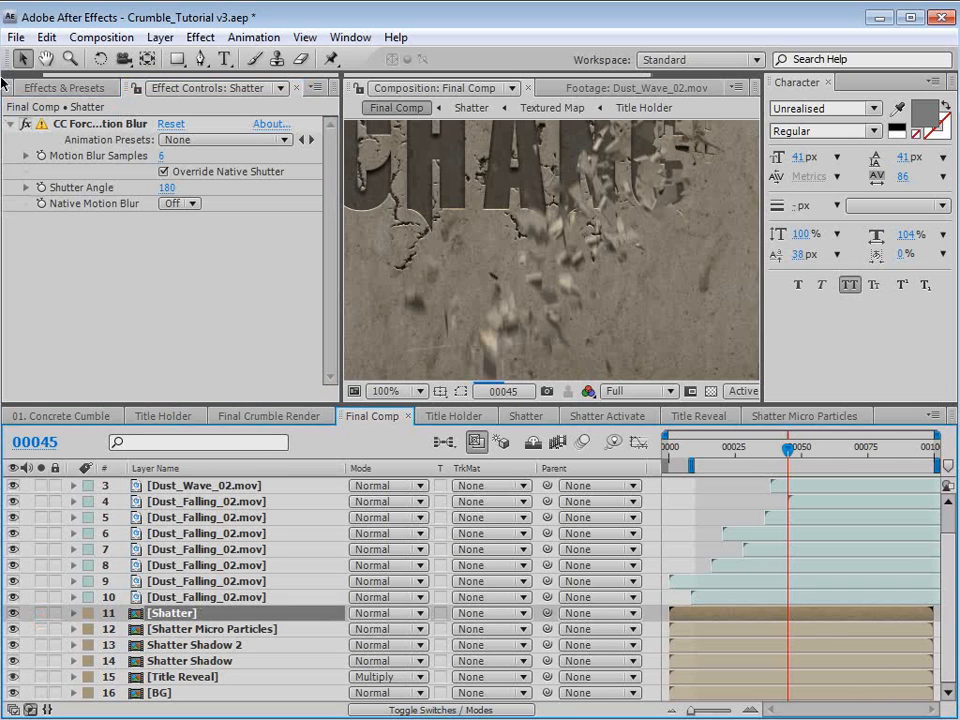
{"action": "key", "text": "Caps_Lock"}
{"action": "left_click", "coordinate": [30, 87]}
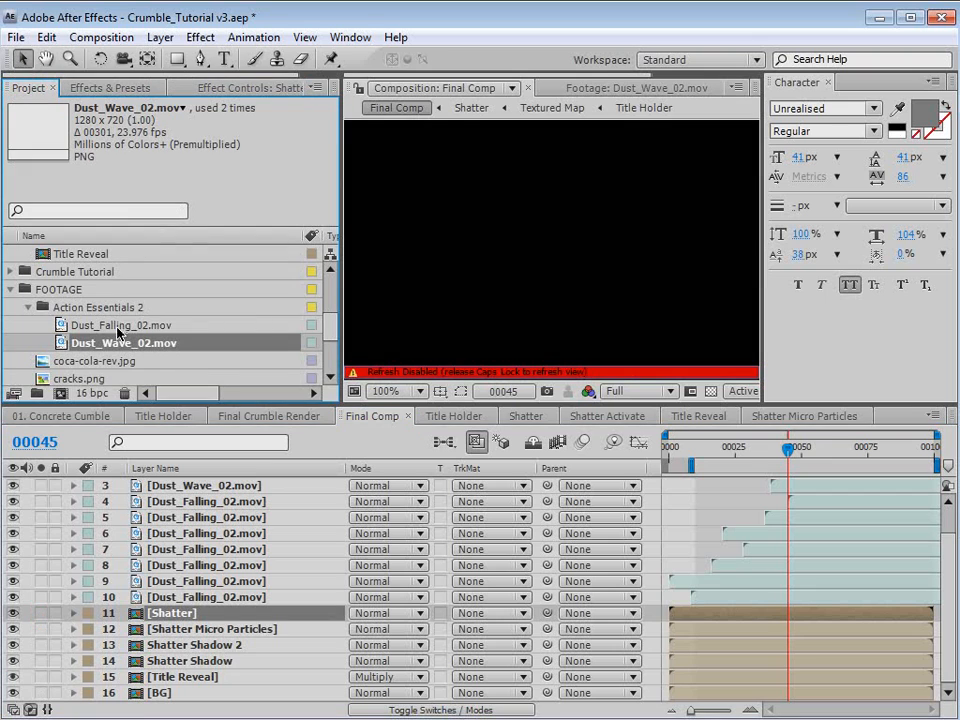
{"action": "left_click", "coordinate": [100, 87]}
{"action": "left_click_drag", "start_coordinate": [85, 150], "coordinate": [230, 634]}
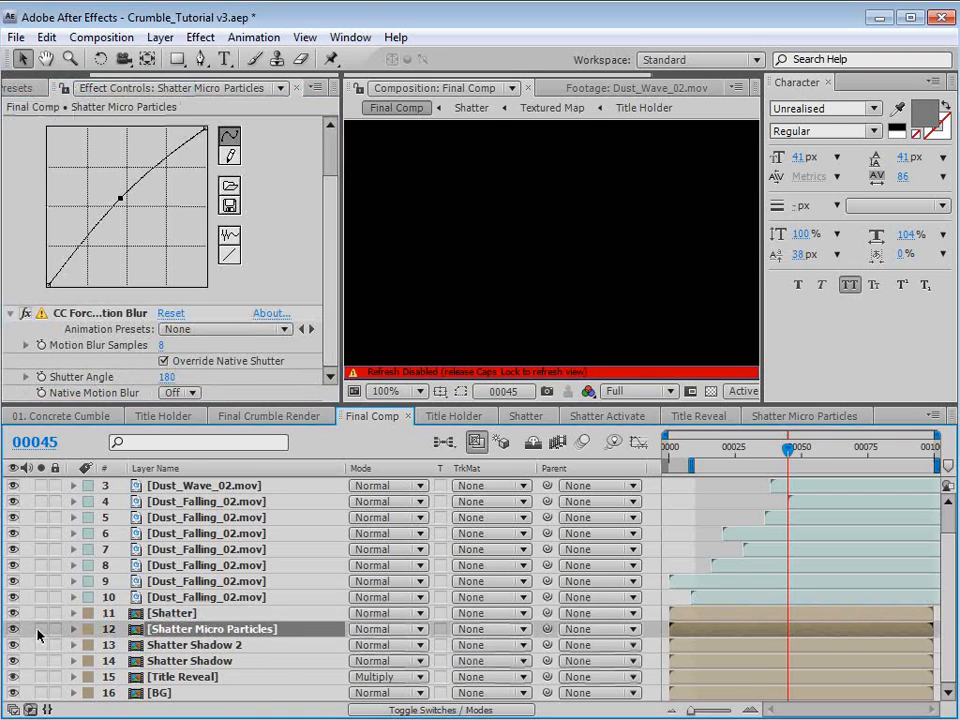
Solo the Shatter Micro Particles layer and set the Motion Blur Samples of its CC Force Motion Blur to 6
{"action": "left_click", "coordinate": [40, 629]}
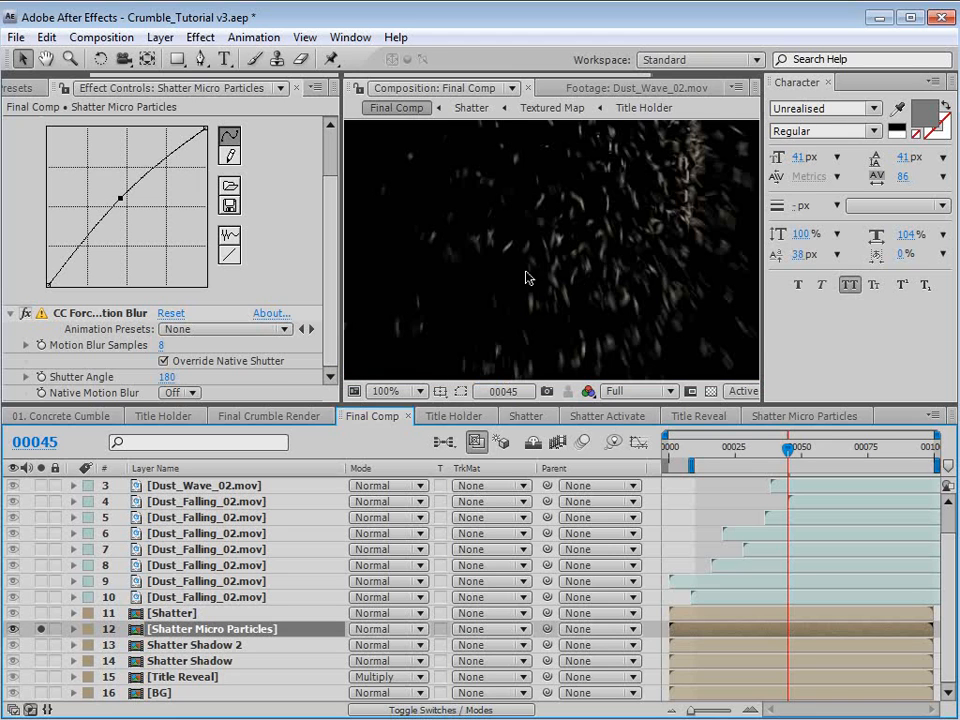
{"action": "key", "text": "space"}
{"action": "left_click_drag", "start_coordinate": [653, 214], "coordinate": [586, 265]}
{"action": "left_click", "coordinate": [162, 345]}
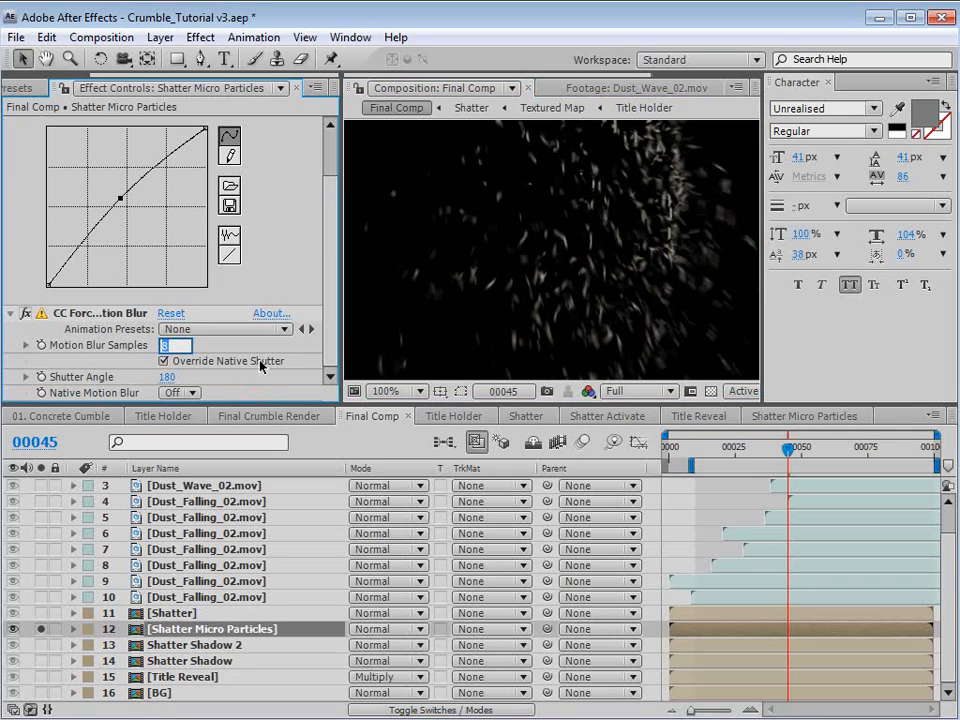
{"action": "type", "text": "6"}
{"action": "key", "text": "Return"}
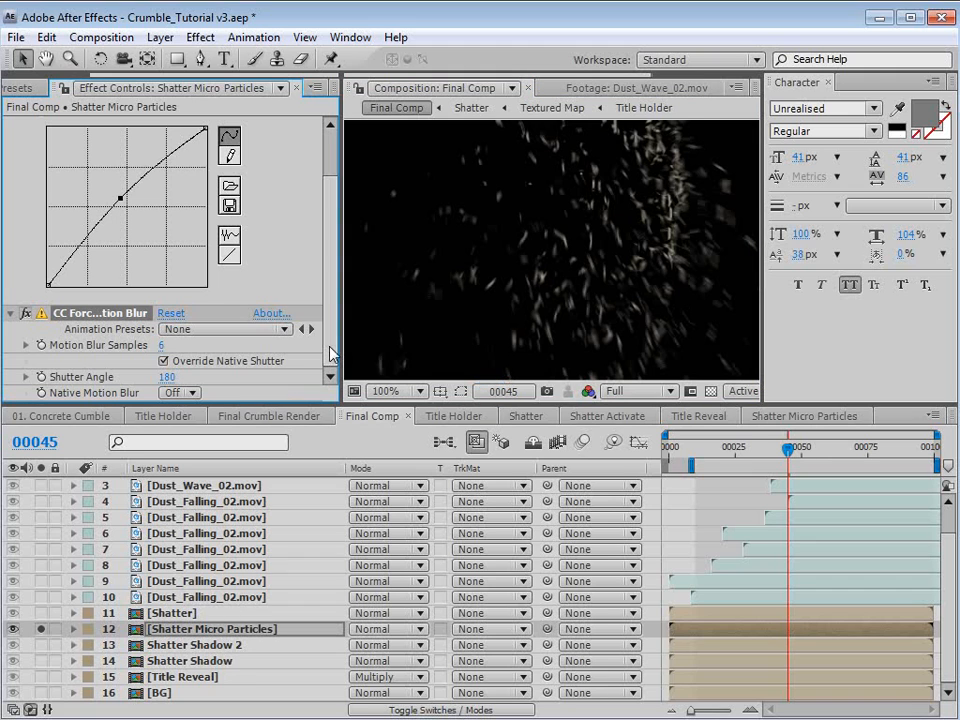
{"action": "scroll", "coordinate": [330, 320], "scroll_direction": "up", "scroll_amount": 3}
Unsolo the Shatter Micro Particles layer and inspect the full composite at frame 45 in an enlarged viewer
{"action": "left_click", "coordinate": [40, 628]}
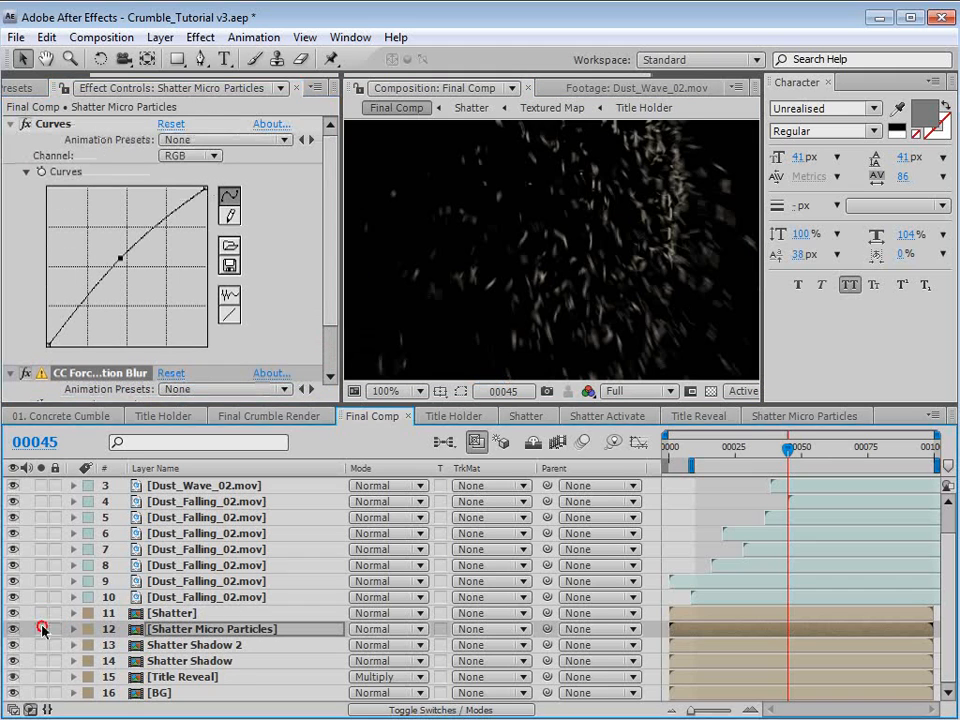
{"action": "key", "text": "grave"}
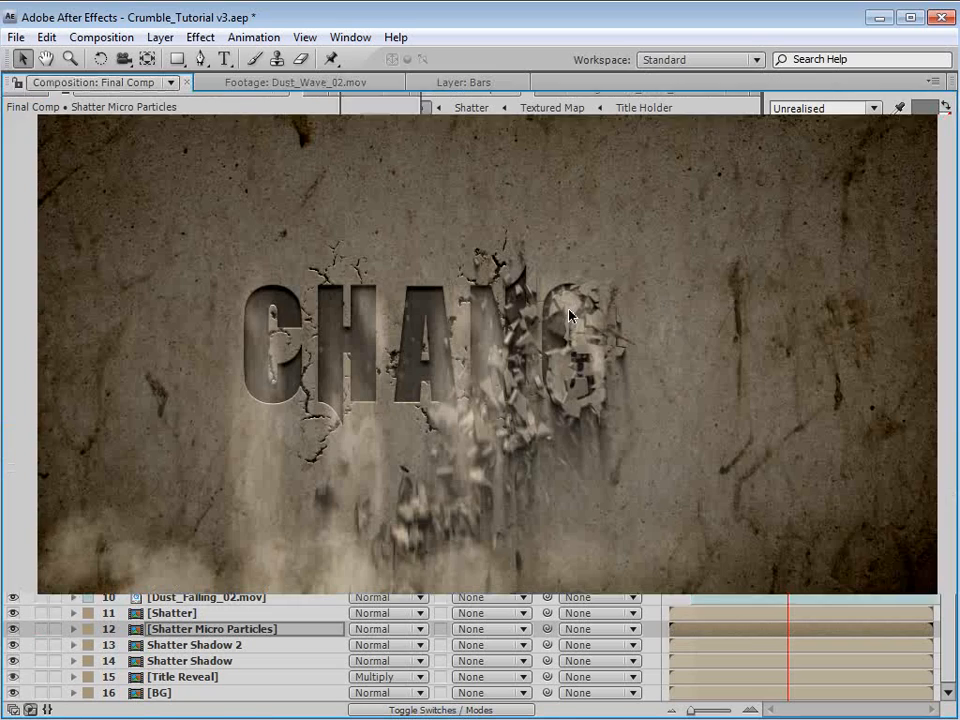
{"action": "left_click_drag", "start_coordinate": [491, 416], "coordinate": [503, 417]}
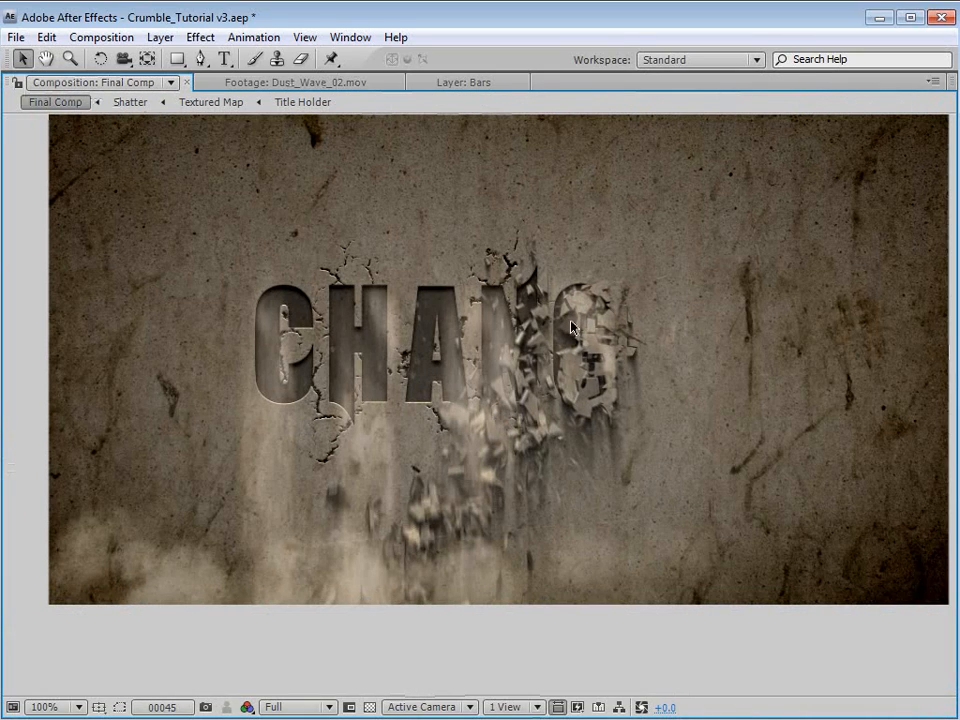
{"action": "key", "text": "grave"}
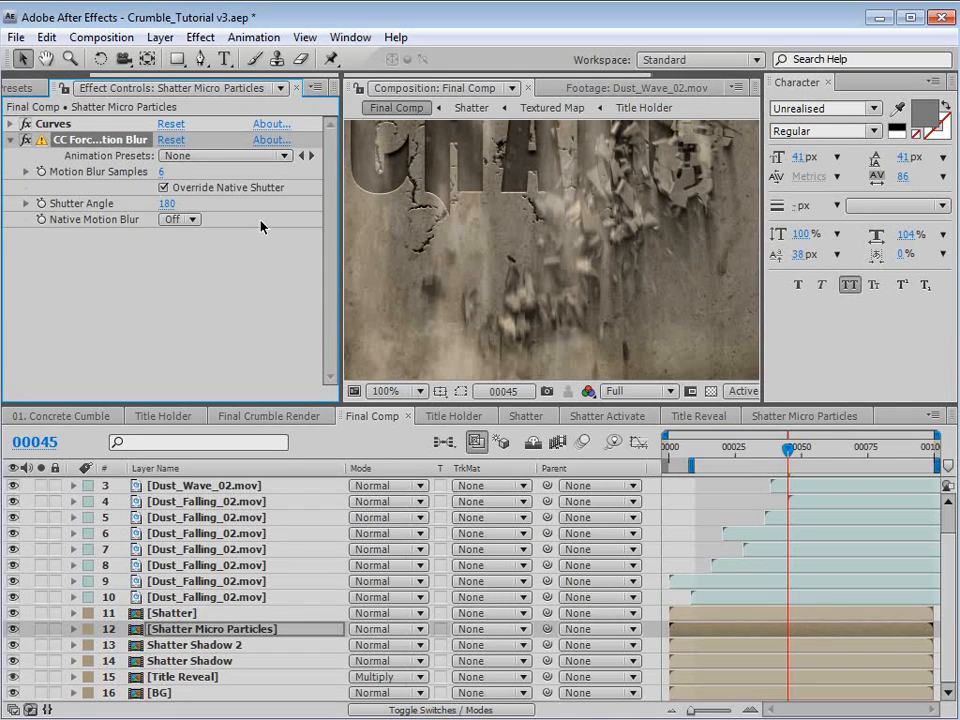
Place Curves below CC Force Motion Blur on Shatter Micro Particles and shape its Alpha channel into a steep S-curve raising the midtones
{"action": "left_click_drag", "start_coordinate": [42, 123], "coordinate": [47, 205]}
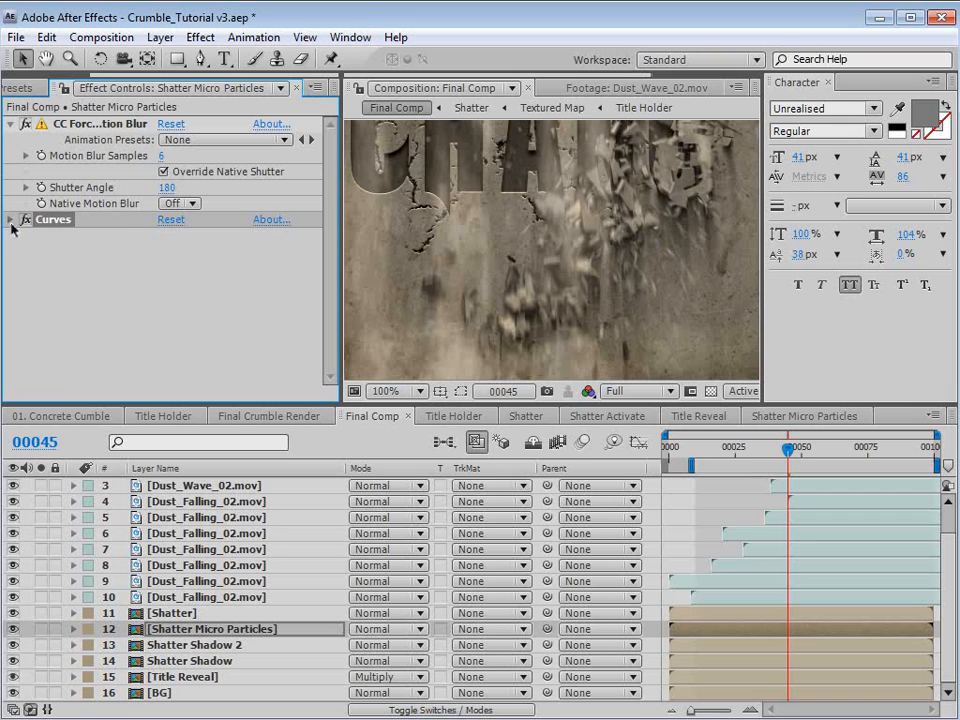
{"action": "left_click", "coordinate": [10, 219]}
{"action": "left_click", "coordinate": [167, 191]}
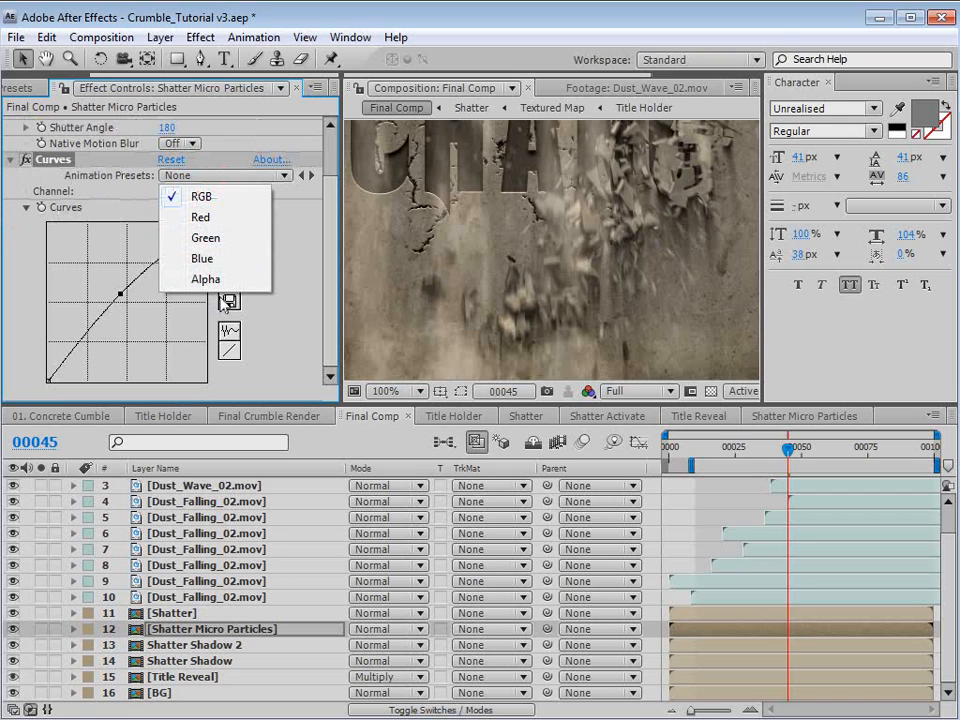
{"action": "left_click", "coordinate": [205, 279]}
{"action": "left_click_drag", "start_coordinate": [118, 307], "coordinate": [88, 330]}
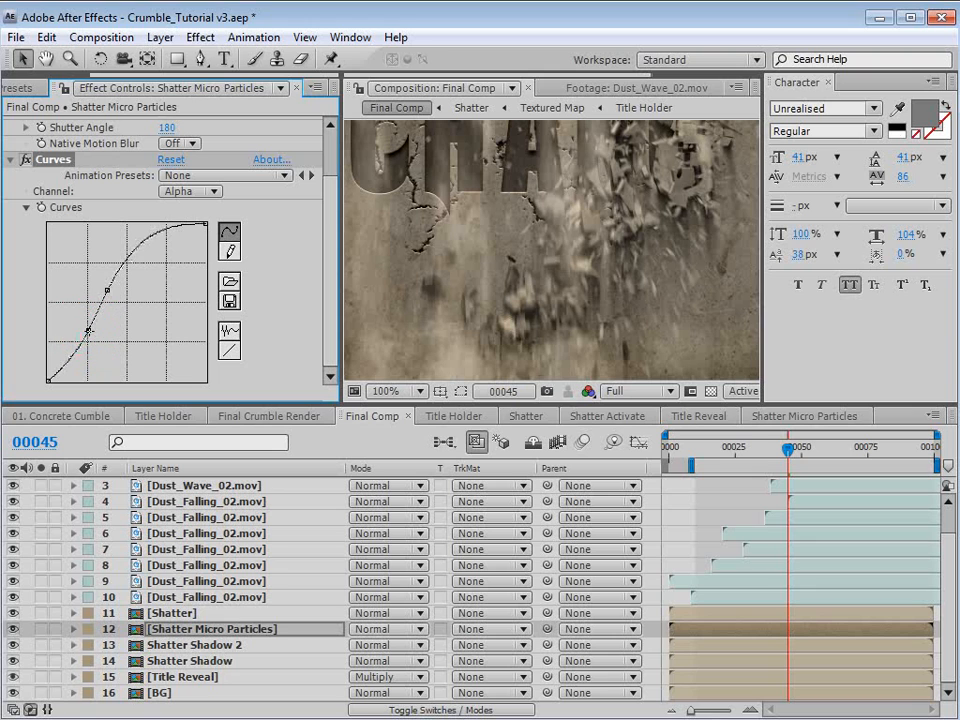
Examine the strengthened micro particles around the crumbling title at 50% and 100% magnification
{"action": "scroll", "coordinate": [657, 280], "scroll_direction": "down", "scroll_amount": 1}
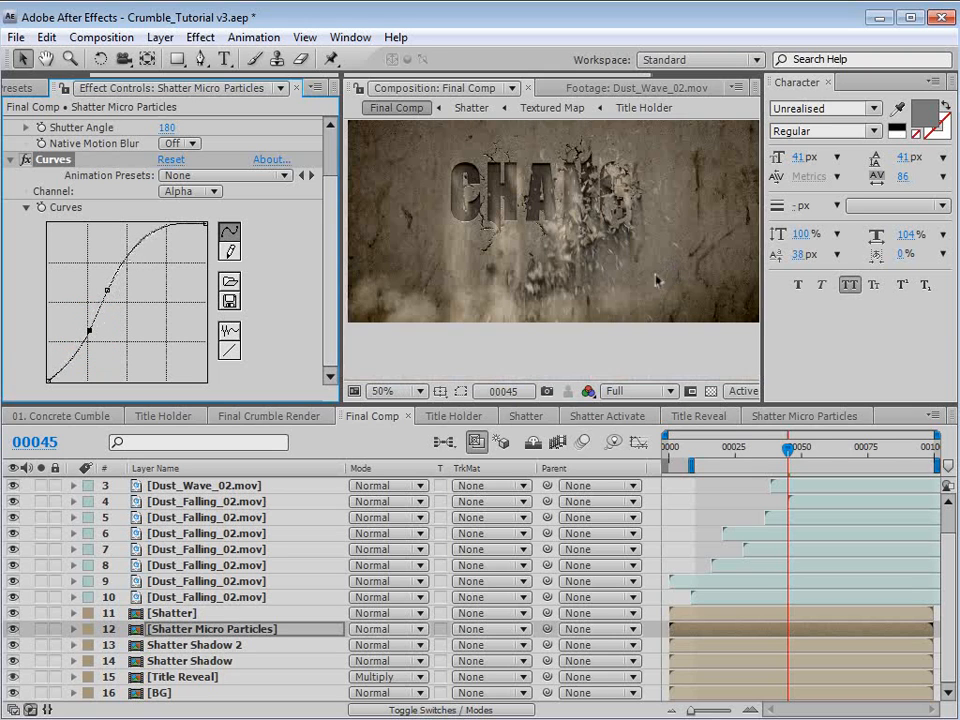
{"action": "key", "text": "space"}
{"action": "left_click_drag", "start_coordinate": [627, 229], "coordinate": [619, 266]}
{"action": "scroll", "coordinate": [619, 266], "scroll_direction": "up", "scroll_amount": 1}
{"action": "left_click_drag", "start_coordinate": [640, 203], "coordinate": [585, 243]}
{"action": "scroll", "coordinate": [565, 277], "scroll_direction": "down", "scroll_amount": 1}
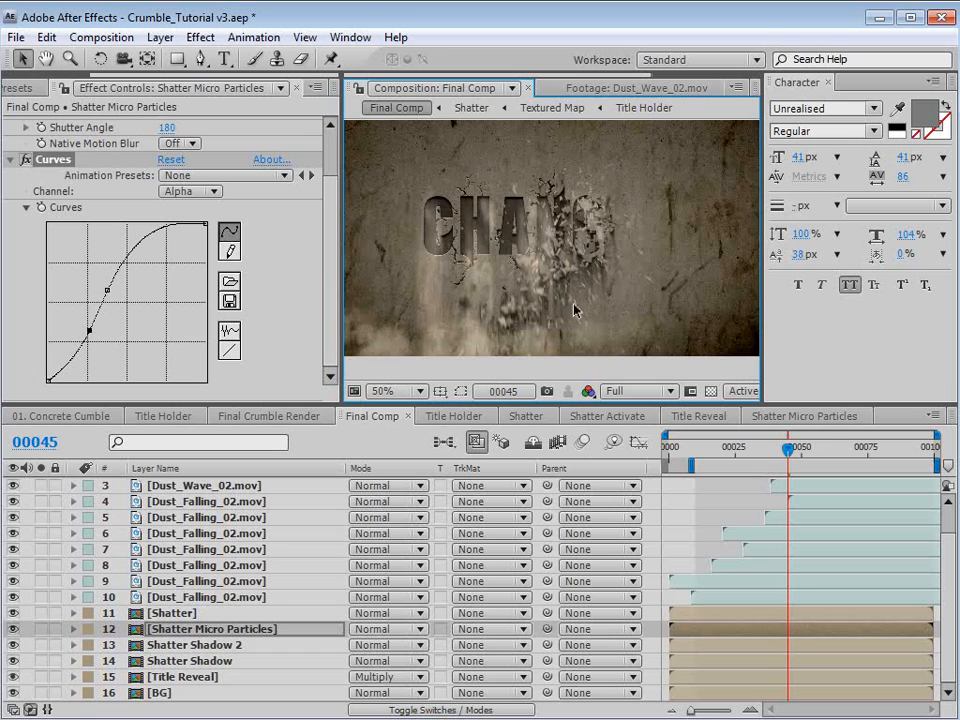
{"action": "scroll", "coordinate": [574, 304], "scroll_direction": "up", "scroll_amount": 1}
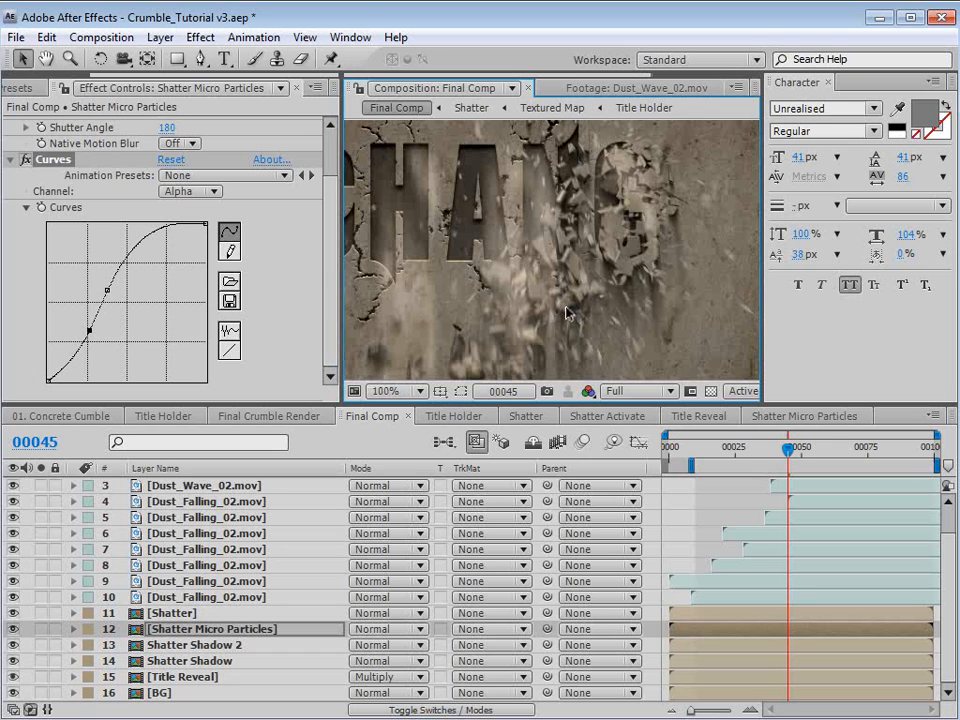
{"action": "left_click_drag", "start_coordinate": [478, 216], "coordinate": [546, 253]}
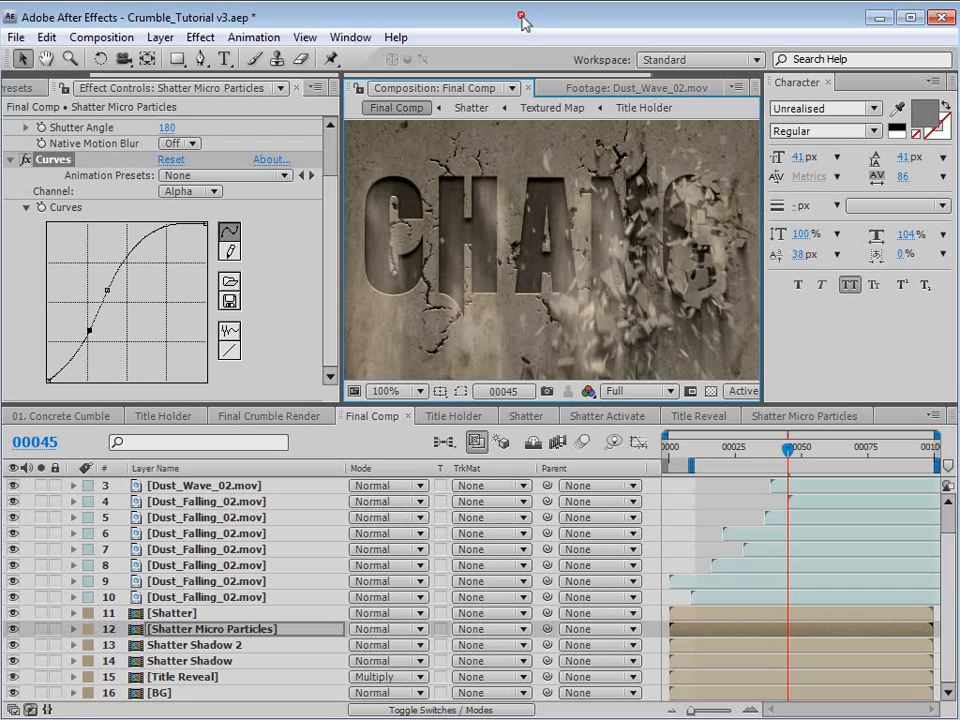
{"action": "scroll", "coordinate": [563, 236], "scroll_direction": "down", "scroll_amount": 1}
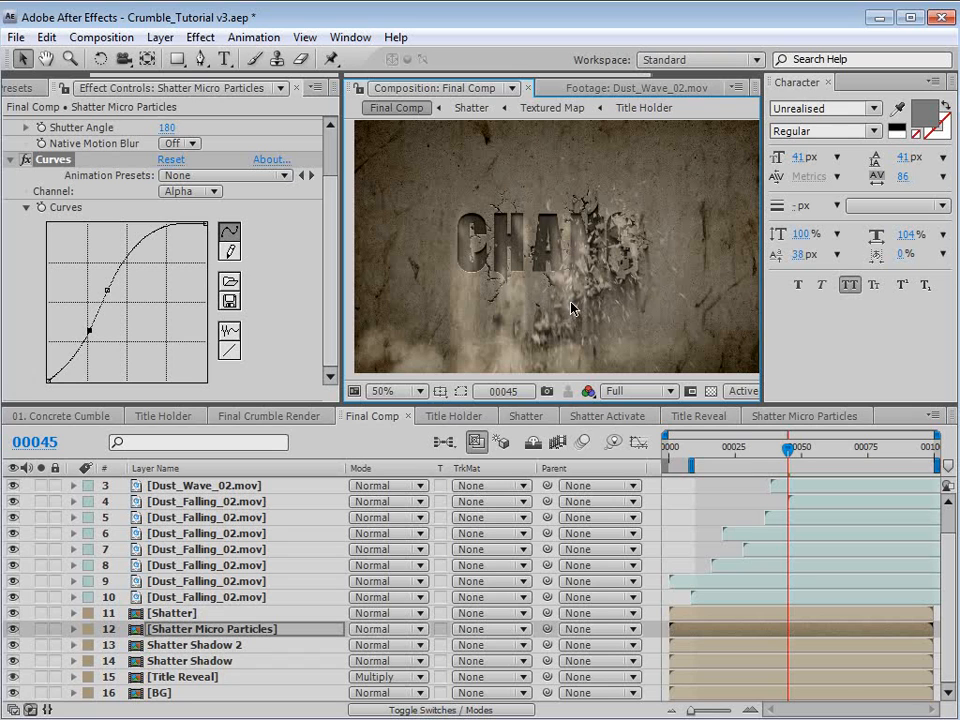
In the Title Holder composition, find Roughen Edges by searching for "roug" and apply it to the CHANGES text layer
{"action": "left_click", "coordinate": [455, 414]}
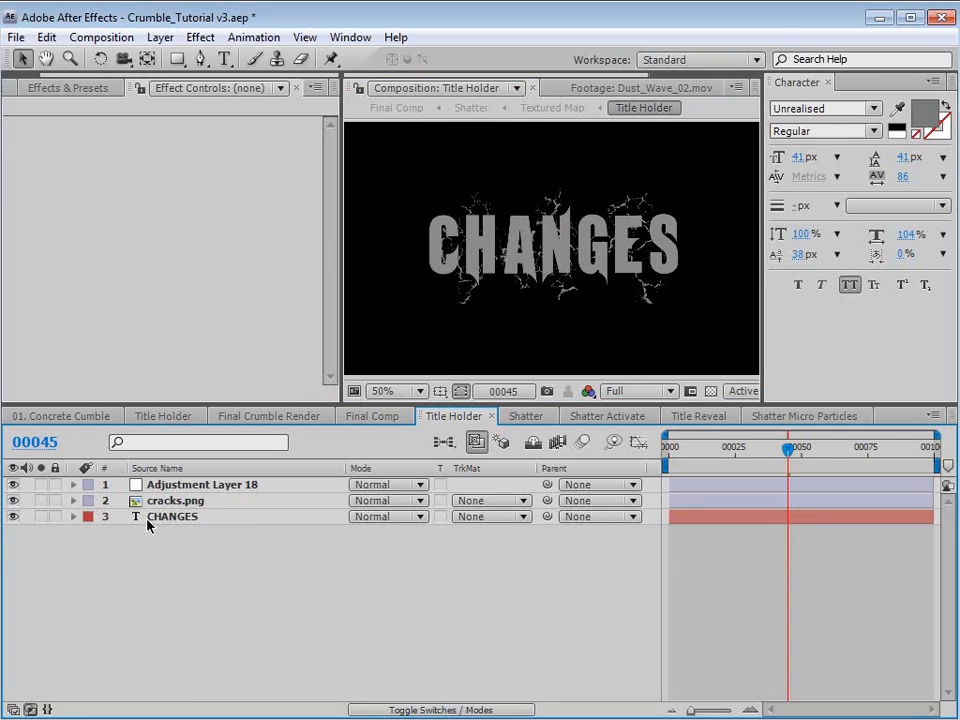
{"action": "left_click", "coordinate": [185, 516]}
{"action": "left_click", "coordinate": [68, 88]}
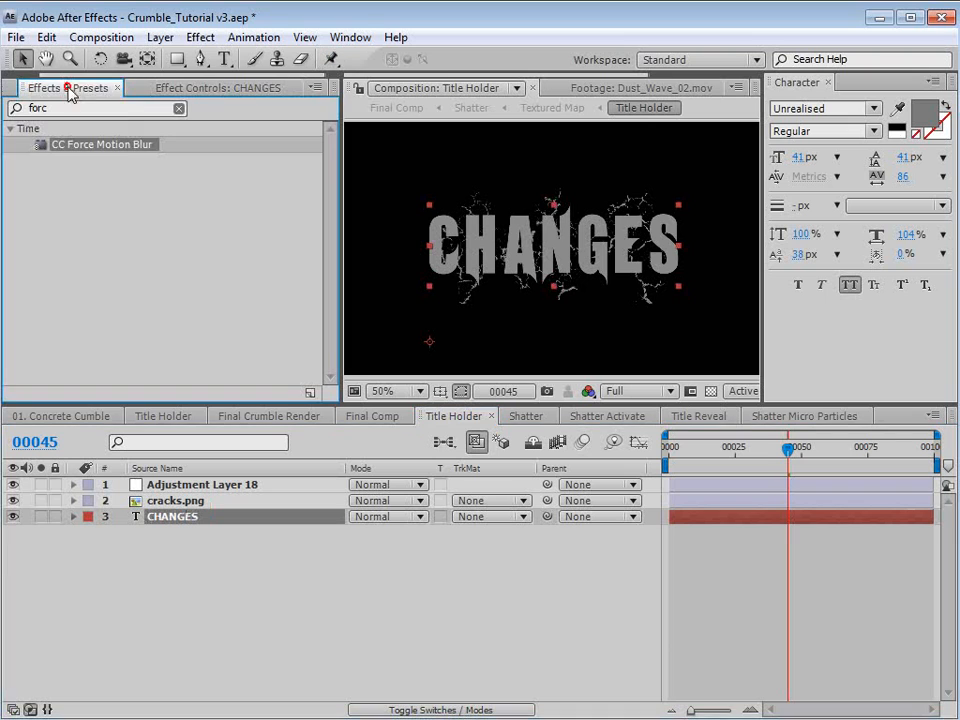
{"action": "left_click", "coordinate": [133, 106]}
{"action": "type", "text": "roug"}
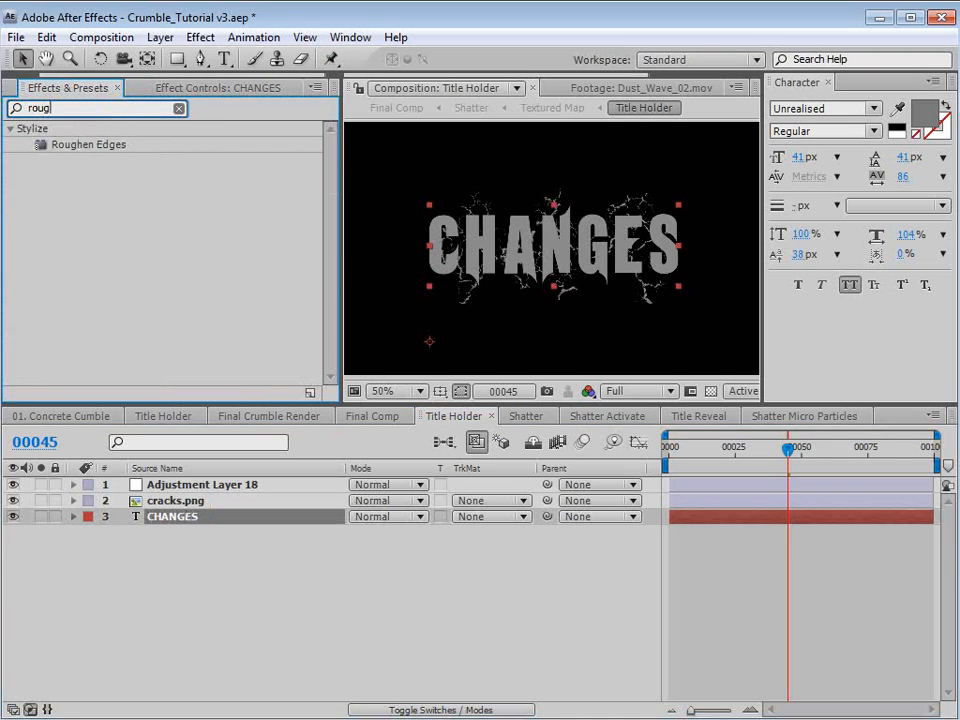
{"action": "left_click_drag", "start_coordinate": [100, 145], "coordinate": [180, 523]}
Set the Border of Roughen Edges on the CHANGES layer to 2.60 and its Scale to 38.0
{"action": "scroll", "coordinate": [552, 250], "scroll_direction": "up", "scroll_amount": 1}
{"action": "left_click_drag", "start_coordinate": [441, 216], "coordinate": [516, 253]}
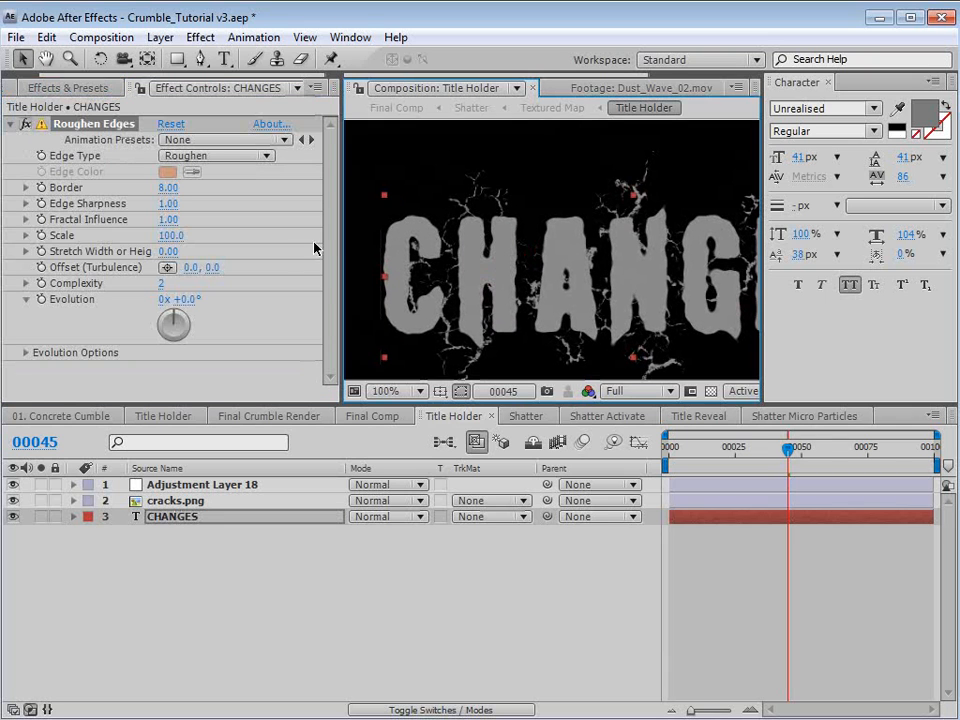
{"action": "left_click_drag", "start_coordinate": [167, 188], "coordinate": [120, 192]}
{"action": "left_click_drag", "start_coordinate": [168, 235], "coordinate": [115, 235]}
{"action": "scroll", "coordinate": [488, 260], "scroll_direction": "up", "scroll_amount": 1}
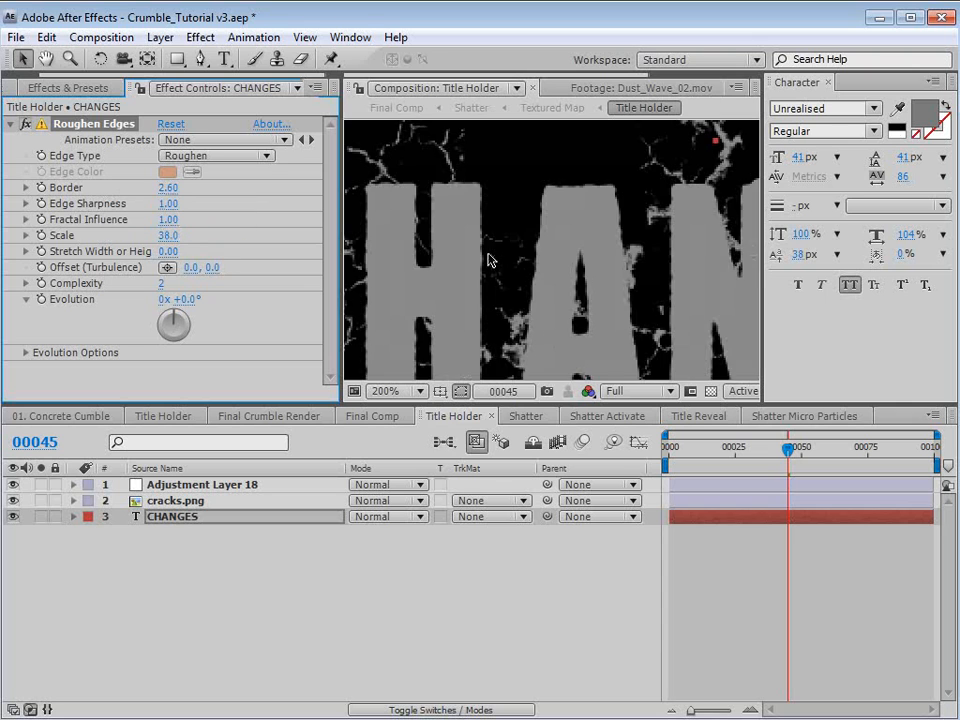
{"action": "left_click_drag", "start_coordinate": [474, 237], "coordinate": [512, 258]}
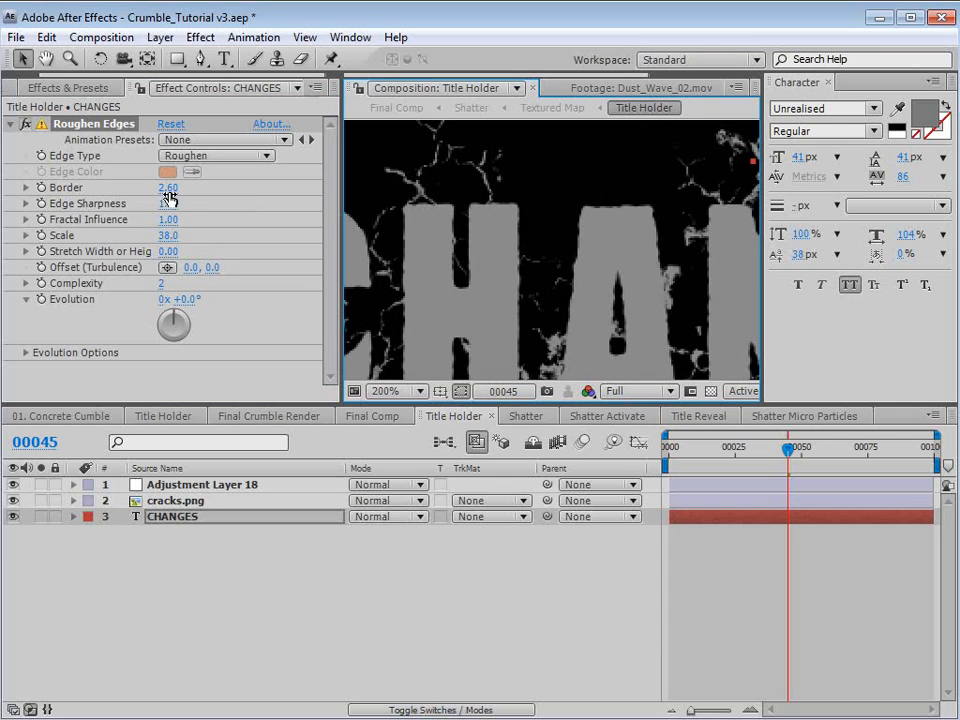
Return to Final Comp and examine the roughened letter edges at frame 45 at several magnifications
{"action": "left_click", "coordinate": [386, 416]}
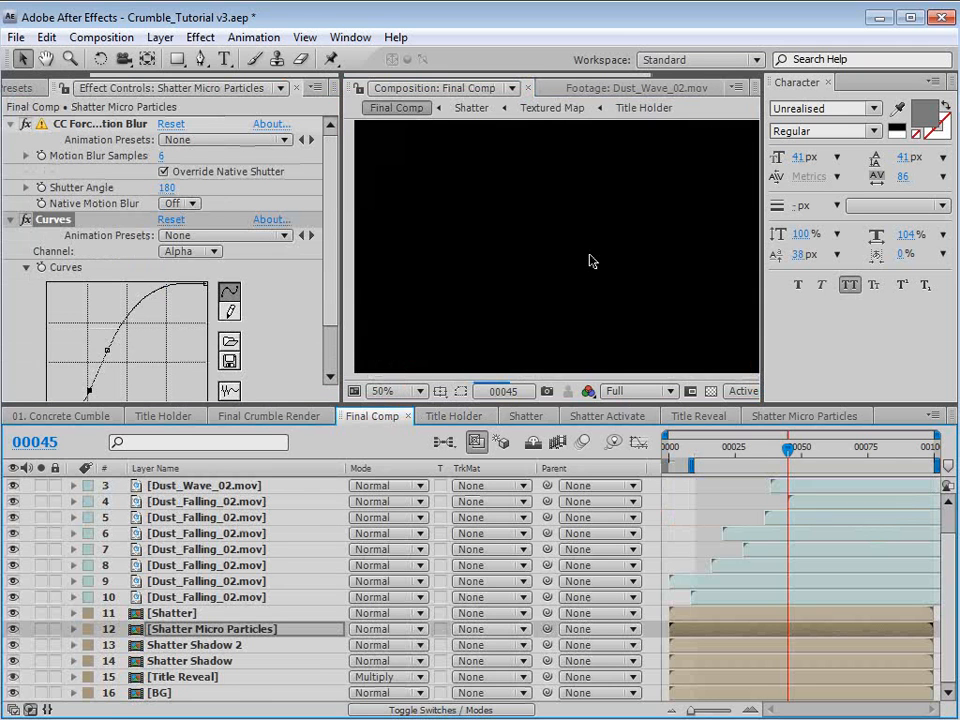
{"action": "scroll", "coordinate": [590, 260], "scroll_direction": "up", "scroll_amount": 1}
{"action": "key", "text": "space"}
{"action": "left_click_drag", "start_coordinate": [489, 303], "coordinate": [486, 266]}
{"action": "scroll", "coordinate": [546, 313], "scroll_direction": "up", "scroll_amount": 1}
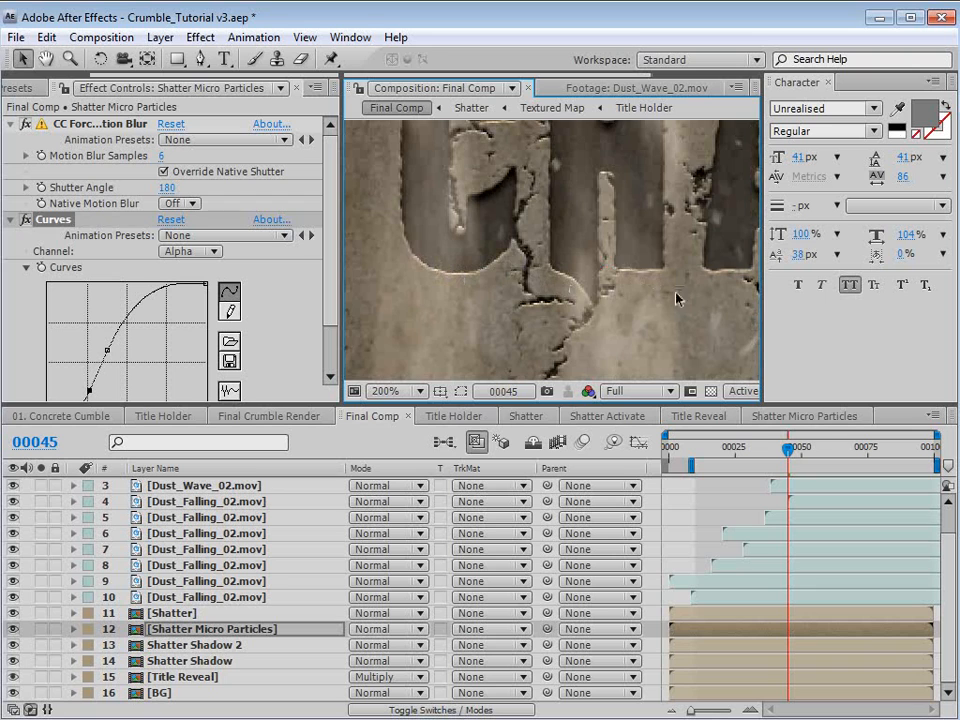
{"action": "scroll", "coordinate": [680, 245], "scroll_direction": "down", "scroll_amount": 1}
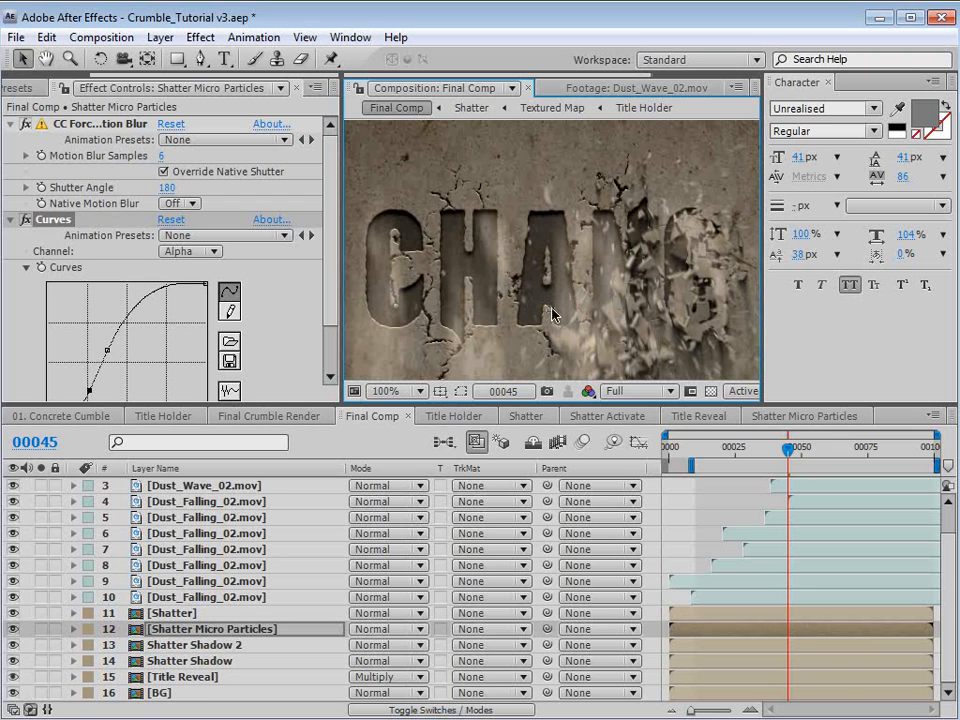
{"action": "scroll", "coordinate": [552, 315], "scroll_direction": "down", "scroll_amount": 1}
{"action": "key", "text": "space"}
{"action": "left_click_drag", "start_coordinate": [575, 315], "coordinate": [566, 304]}
{"action": "scroll", "coordinate": [566, 305], "scroll_direction": "up", "scroll_amount": 1}
{"action": "scroll", "coordinate": [582, 315], "scroll_direction": "down", "scroll_amount": 1}
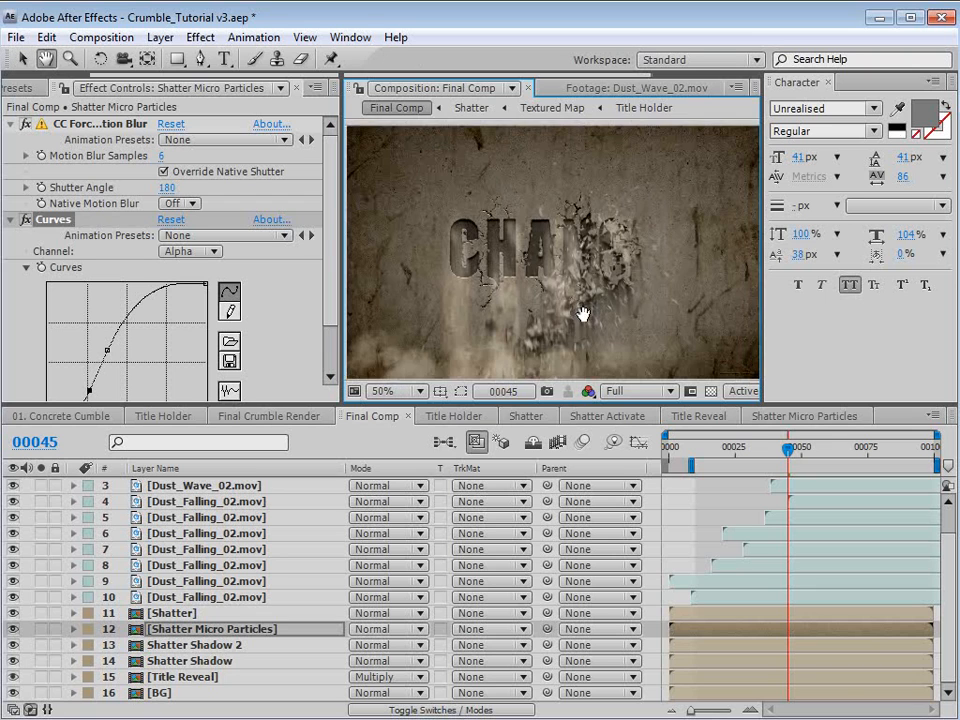
{"action": "scroll", "coordinate": [538, 318], "scroll_direction": "up", "scroll_amount": 1}
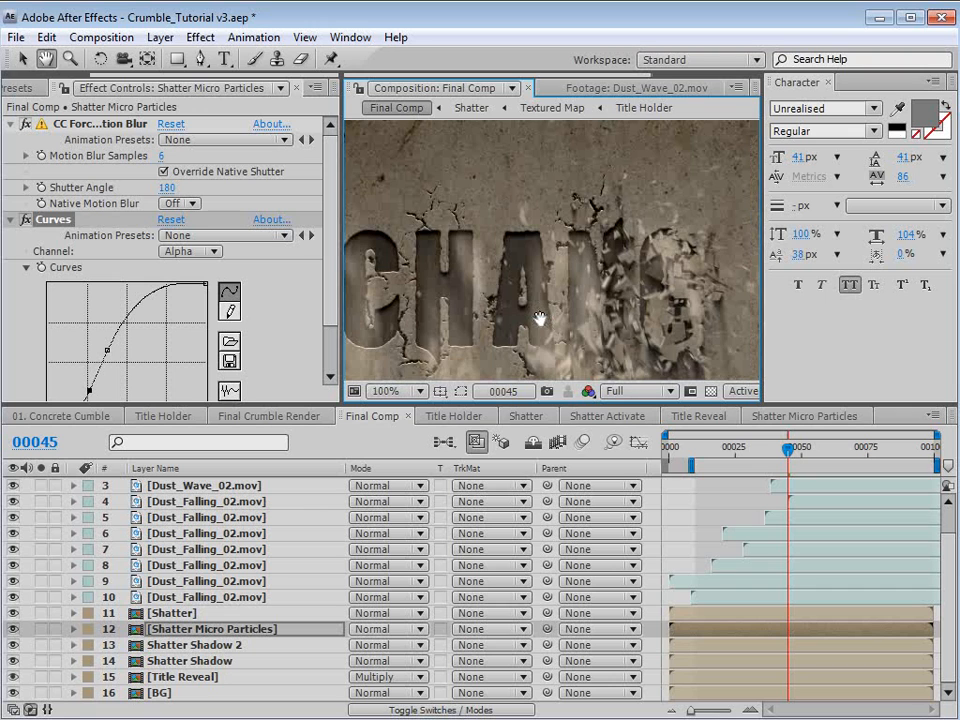
Preview the 01. Concrete Cumble composition, check its logos at frame 108 and show the project's item list
{"action": "left_click", "coordinate": [454, 417]}
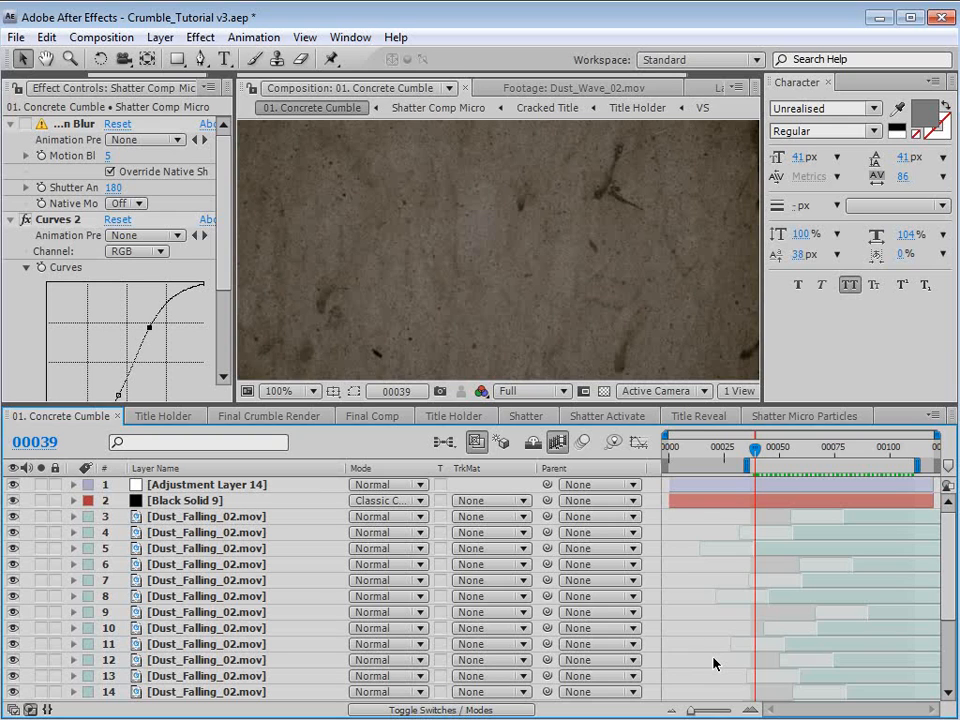
{"action": "key", "text": "KP_0"}
{"action": "left_click", "coordinate": [907, 450]}
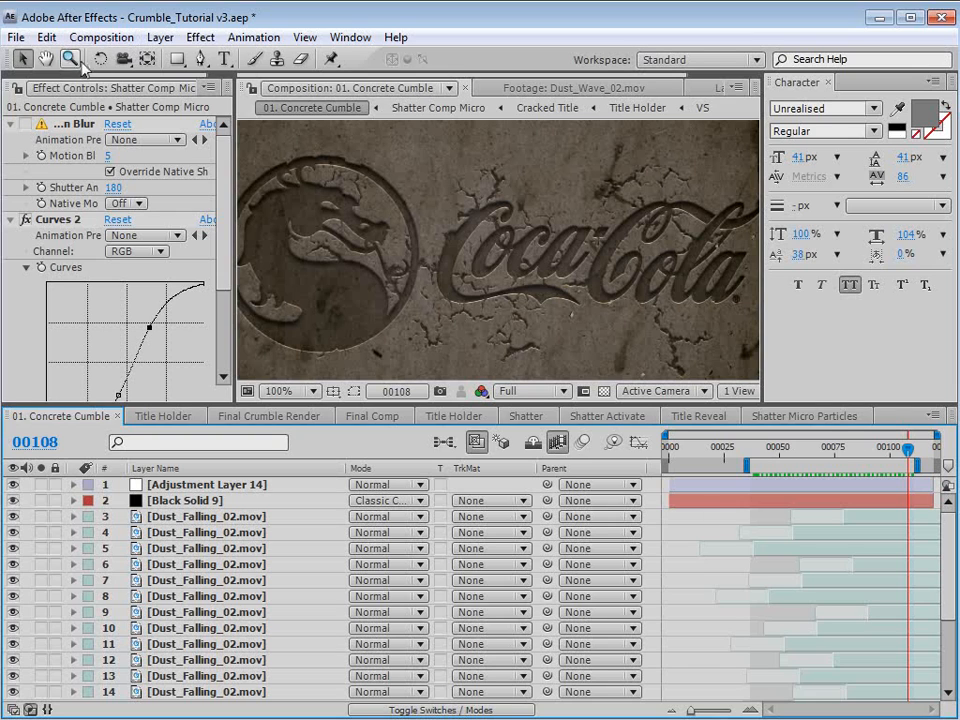
{"action": "scroll", "coordinate": [46, 80], "scroll_direction": "up", "scroll_amount": 3}
{"action": "left_click", "coordinate": [22, 84]}
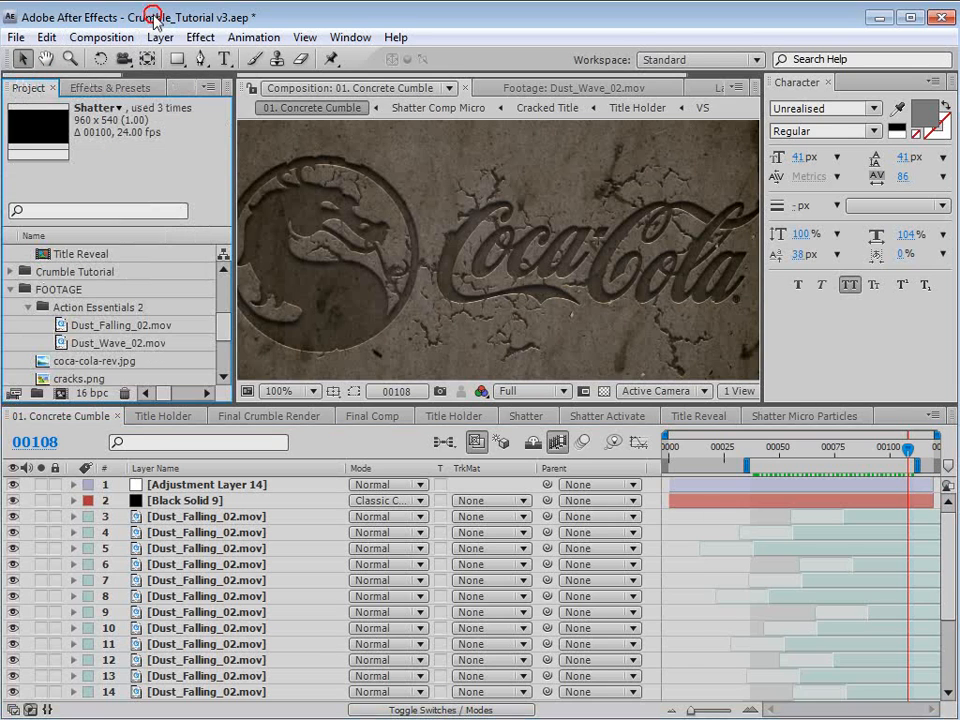